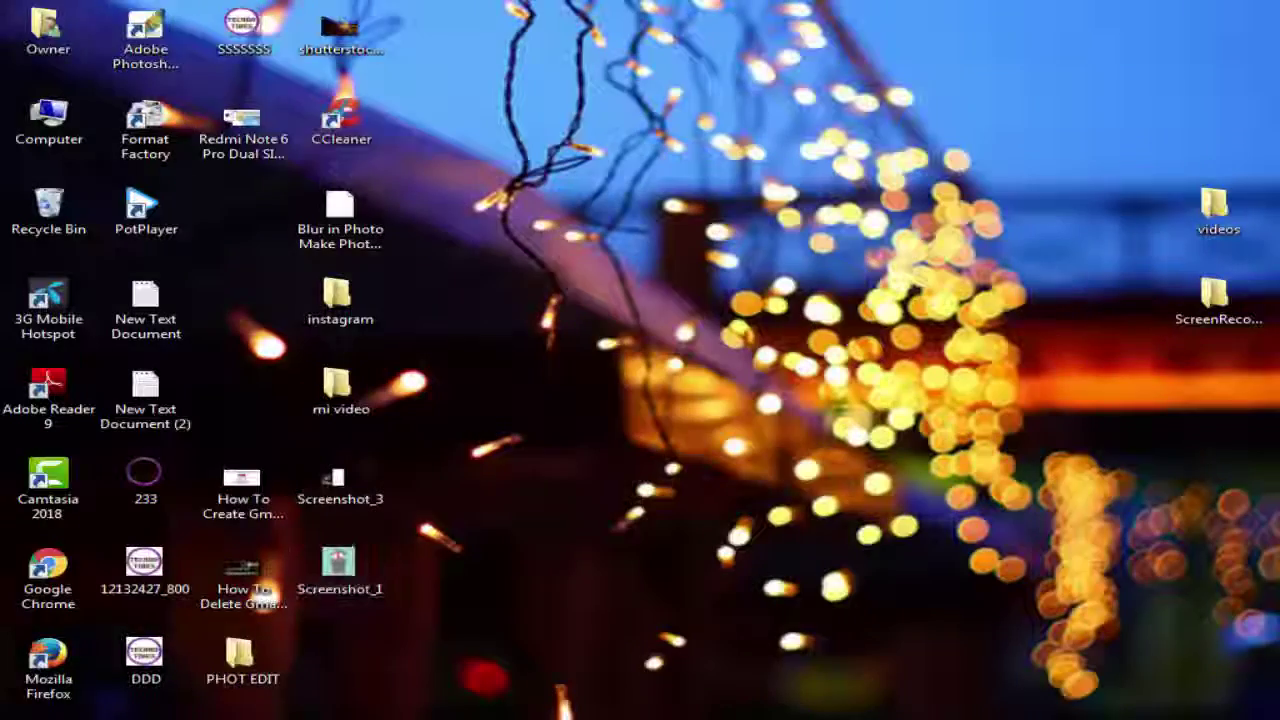
# Open YouTube in the browser, start signing in, and submit the account's e-mail address
pyautogui.moveTo(300, 712)
pyautogui.click(393, 640)
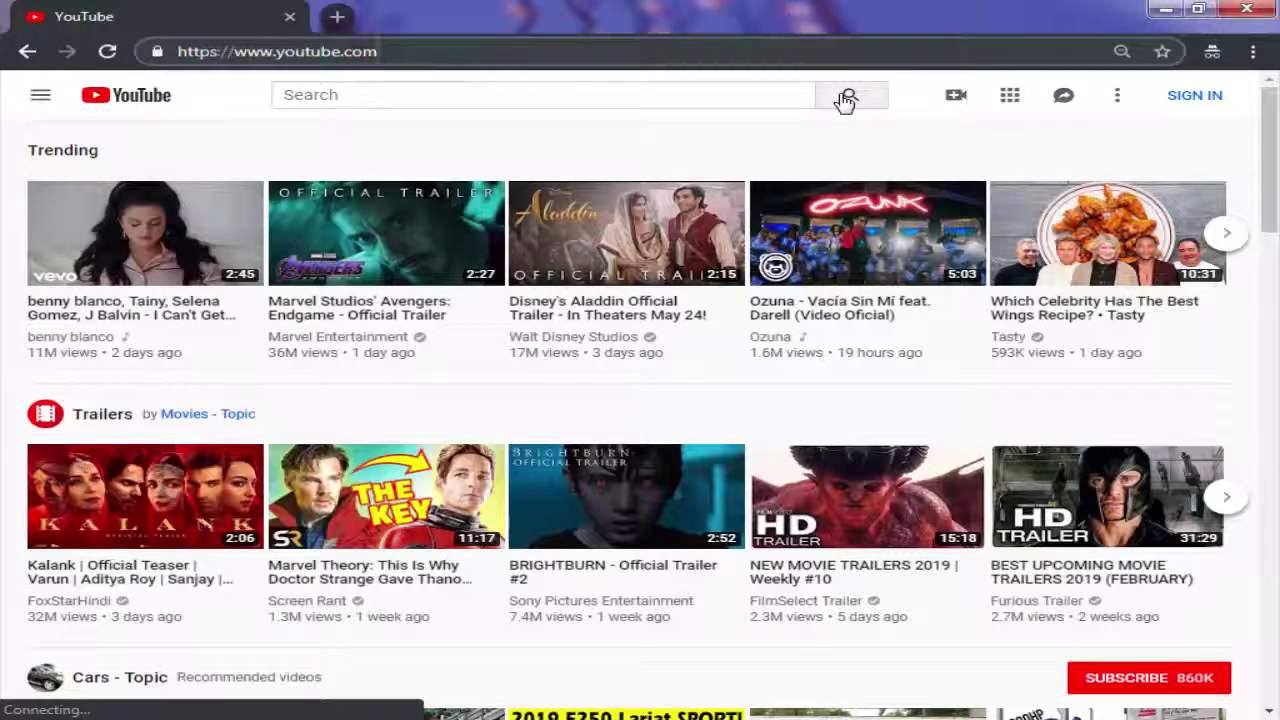
pyautogui.click(1209, 103)
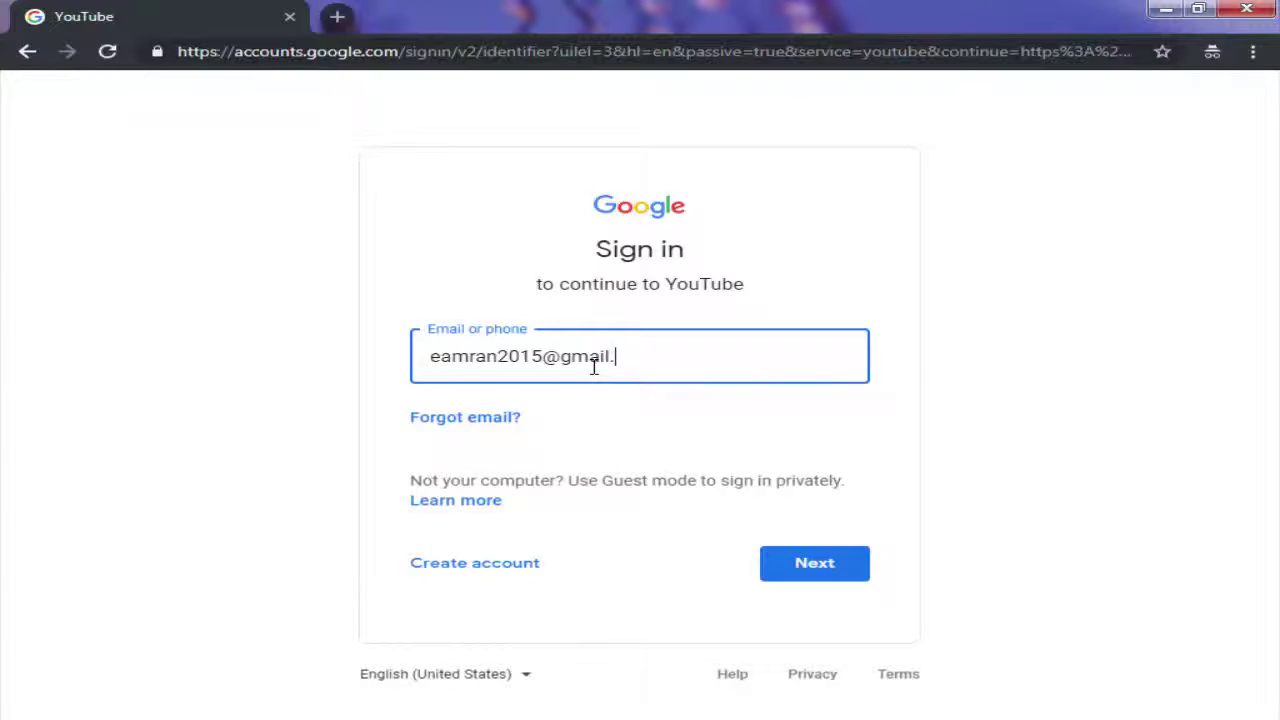
pyautogui.write('com')
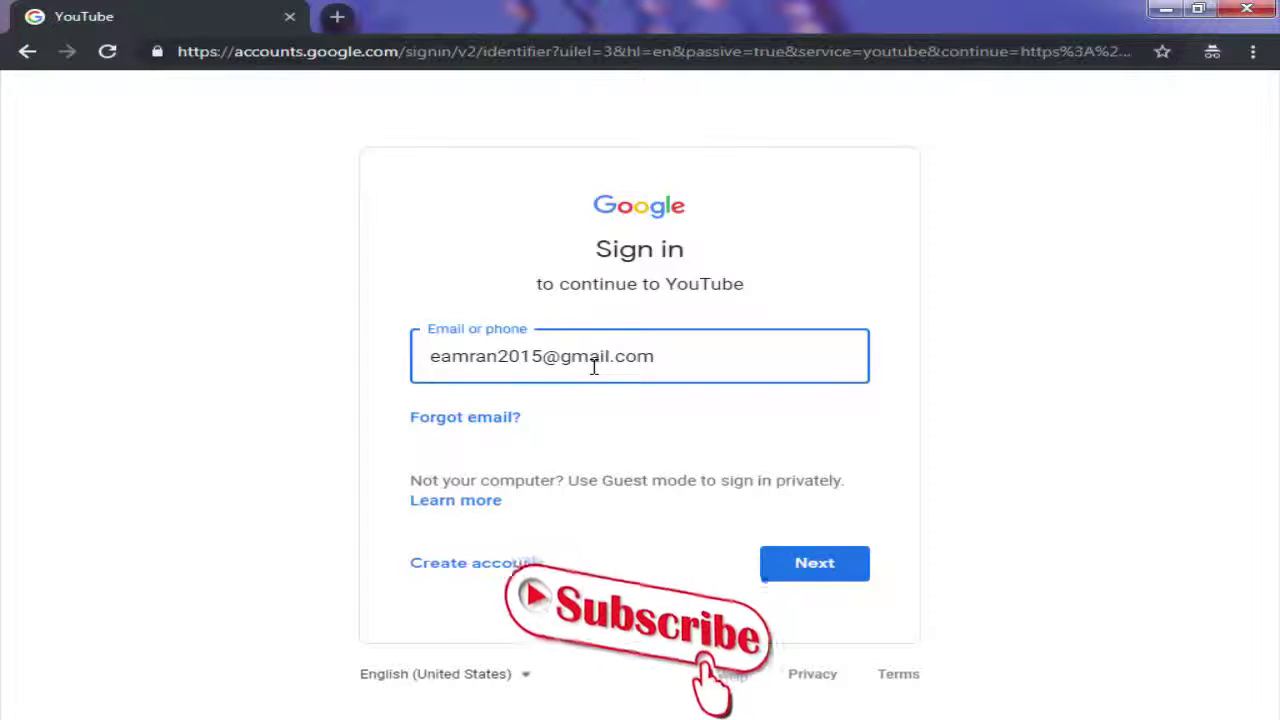
pyautogui.press('Return')
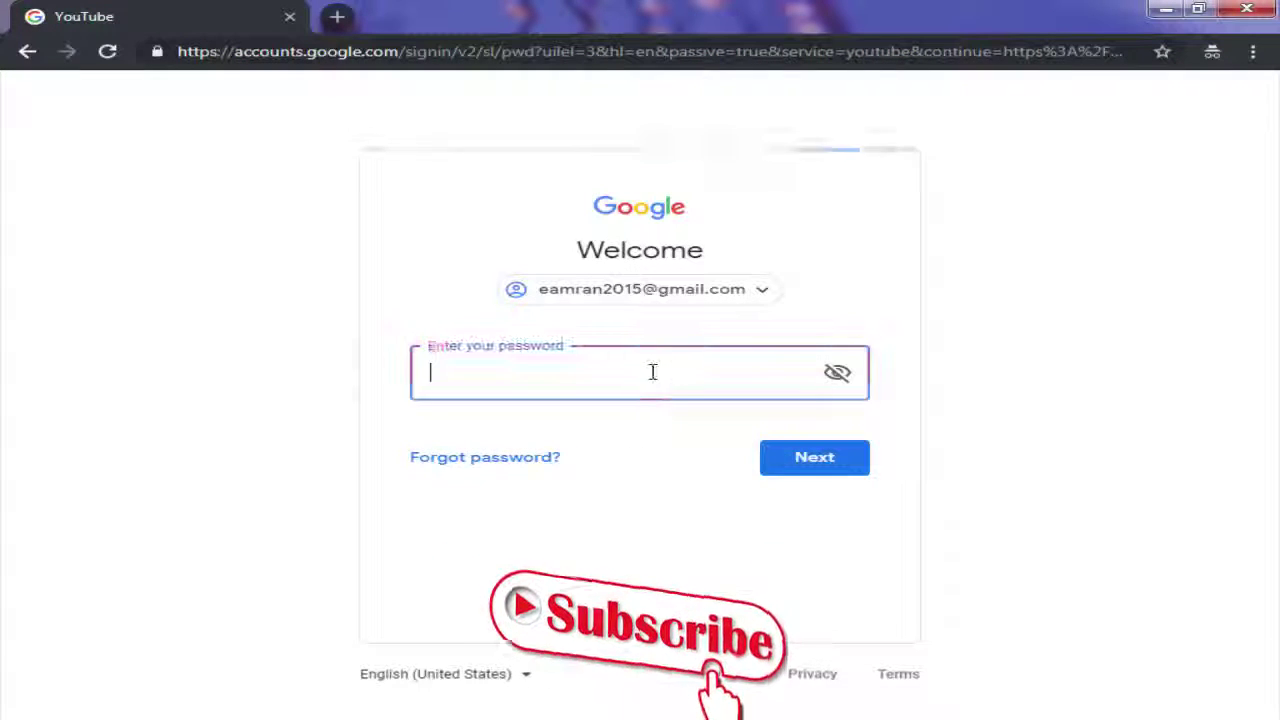
# Enter the account password and complete the Google sign-in
pyautogui.press('Return')
pyautogui.write('***')
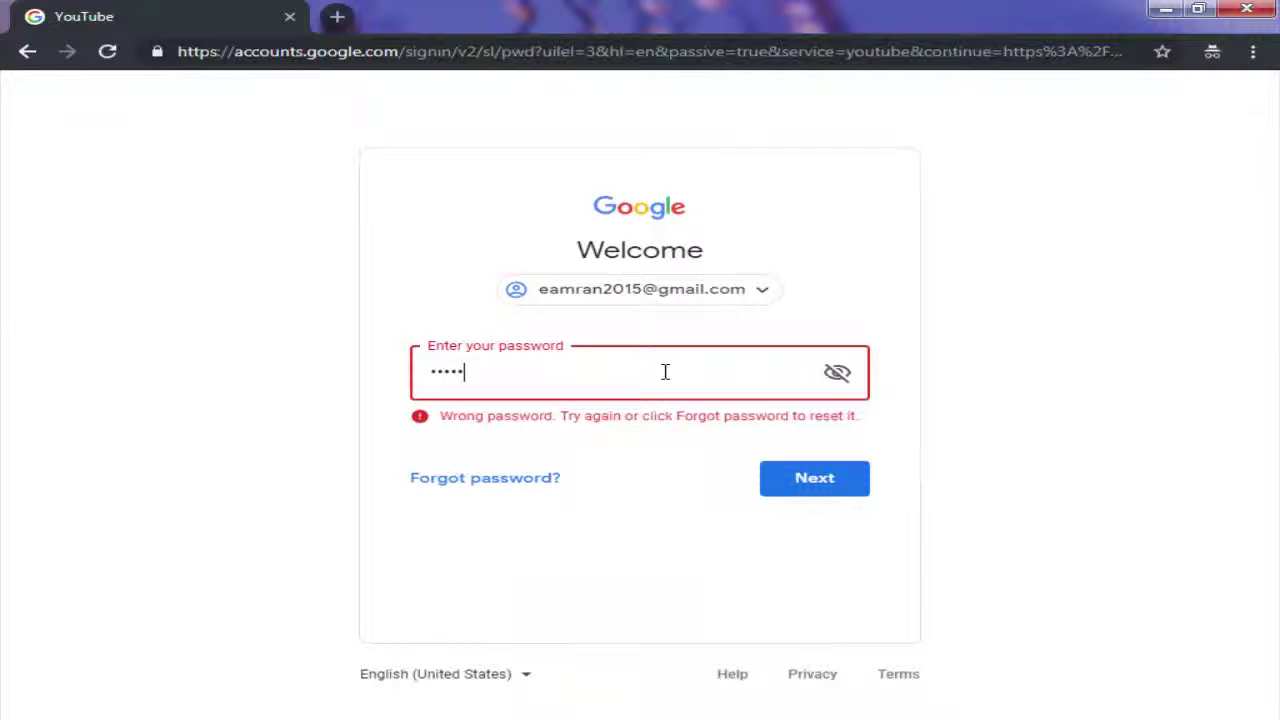
pyautogui.press('Return')
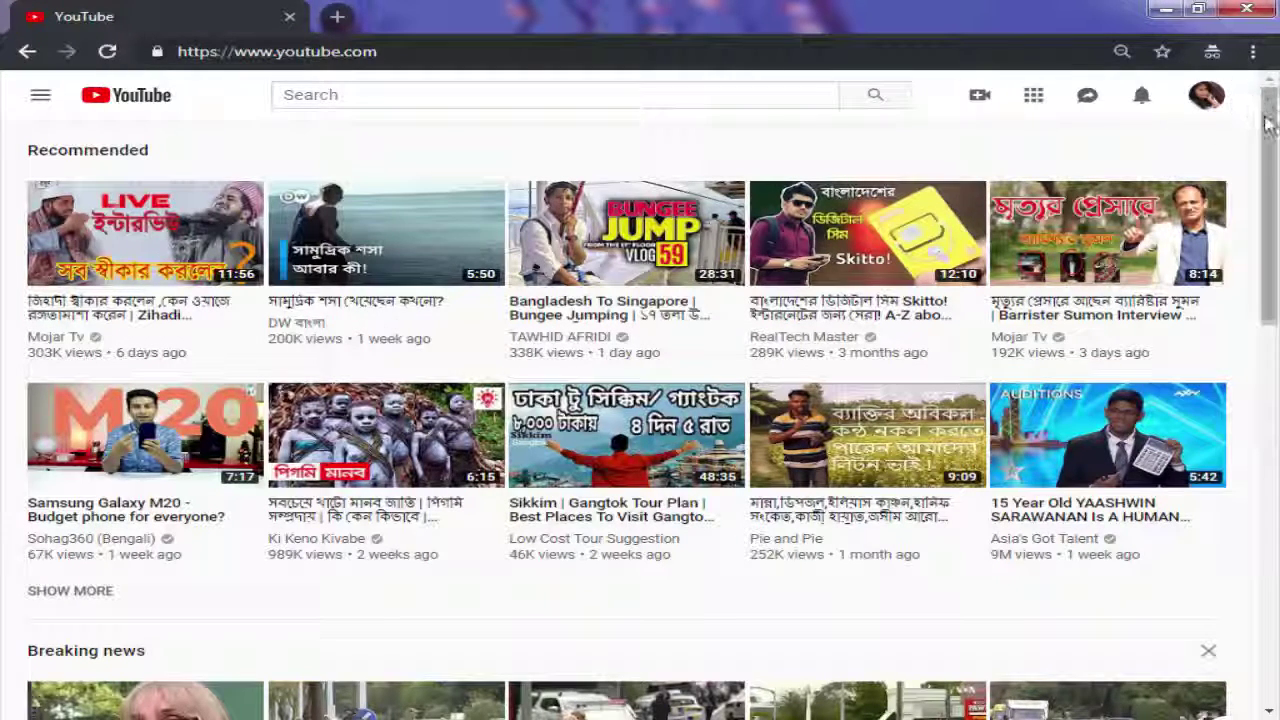
# Open the signed-in account's own channel in its customization view and highlight the channel name
pyautogui.scroll(-4, 371, 194)
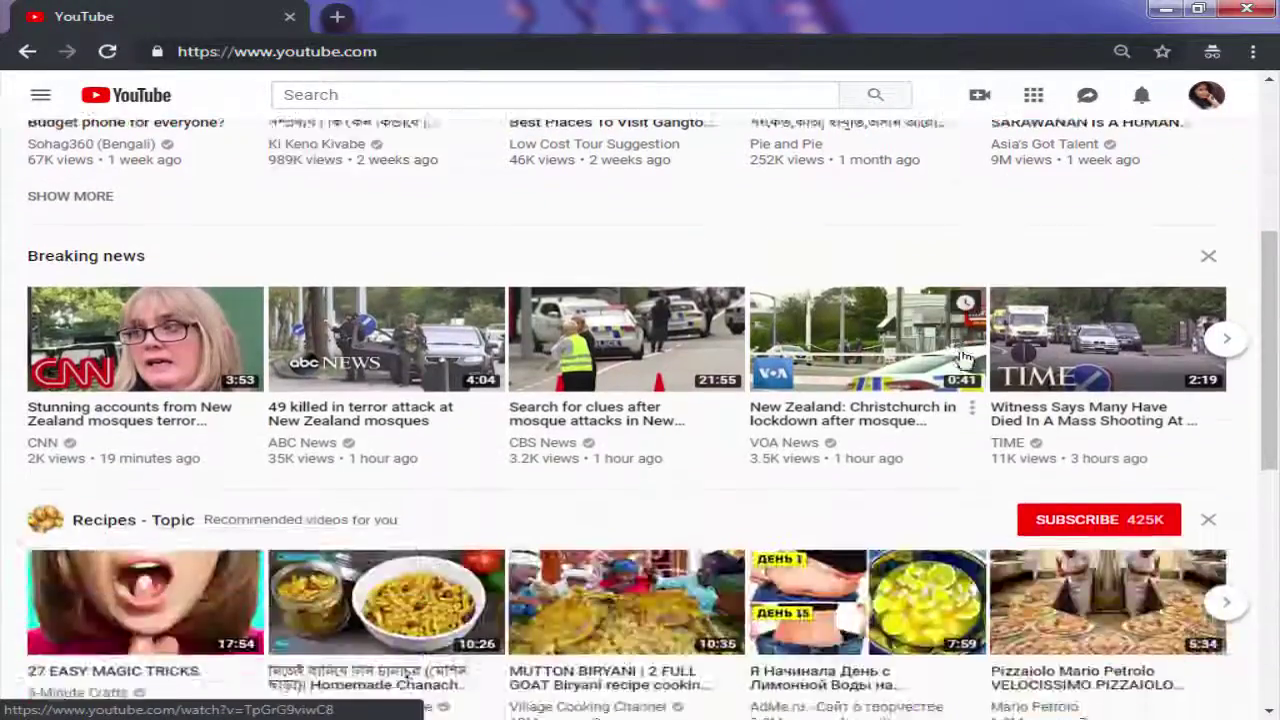
pyautogui.scroll(4, 1140, 125)
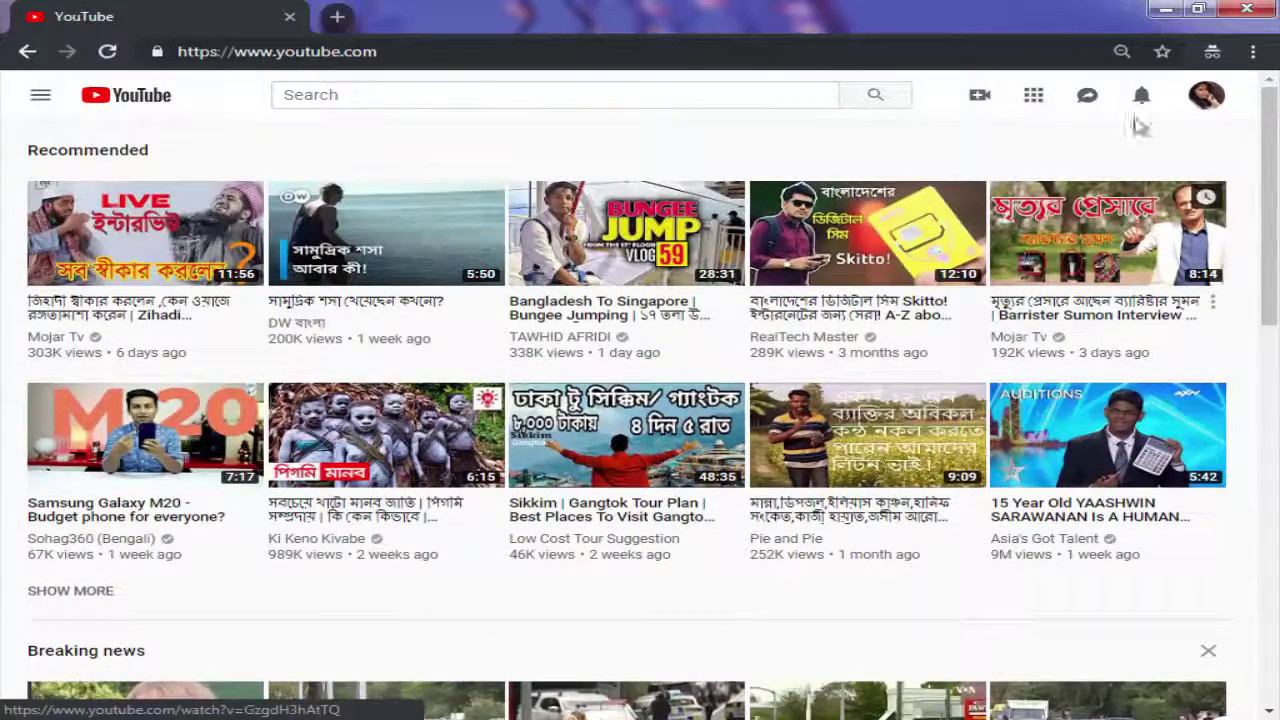
pyautogui.click(1208, 97)
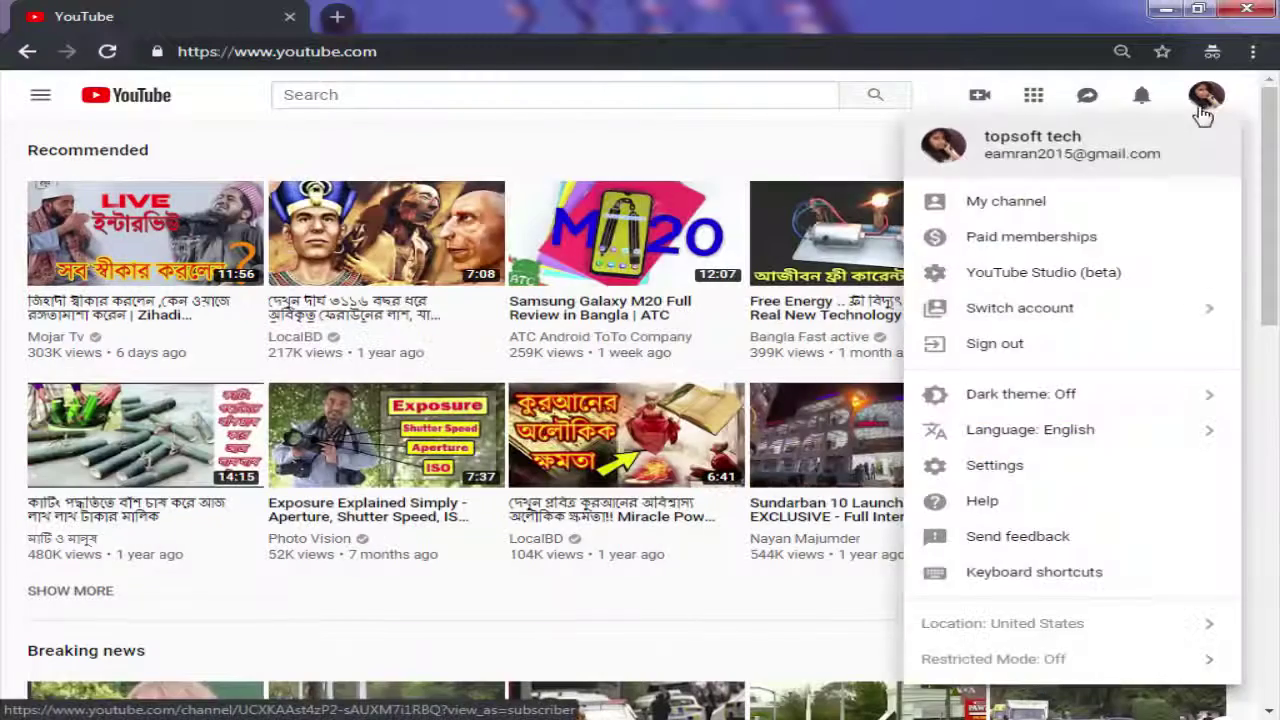
pyautogui.click(1208, 97)
pyautogui.click(1208, 100)
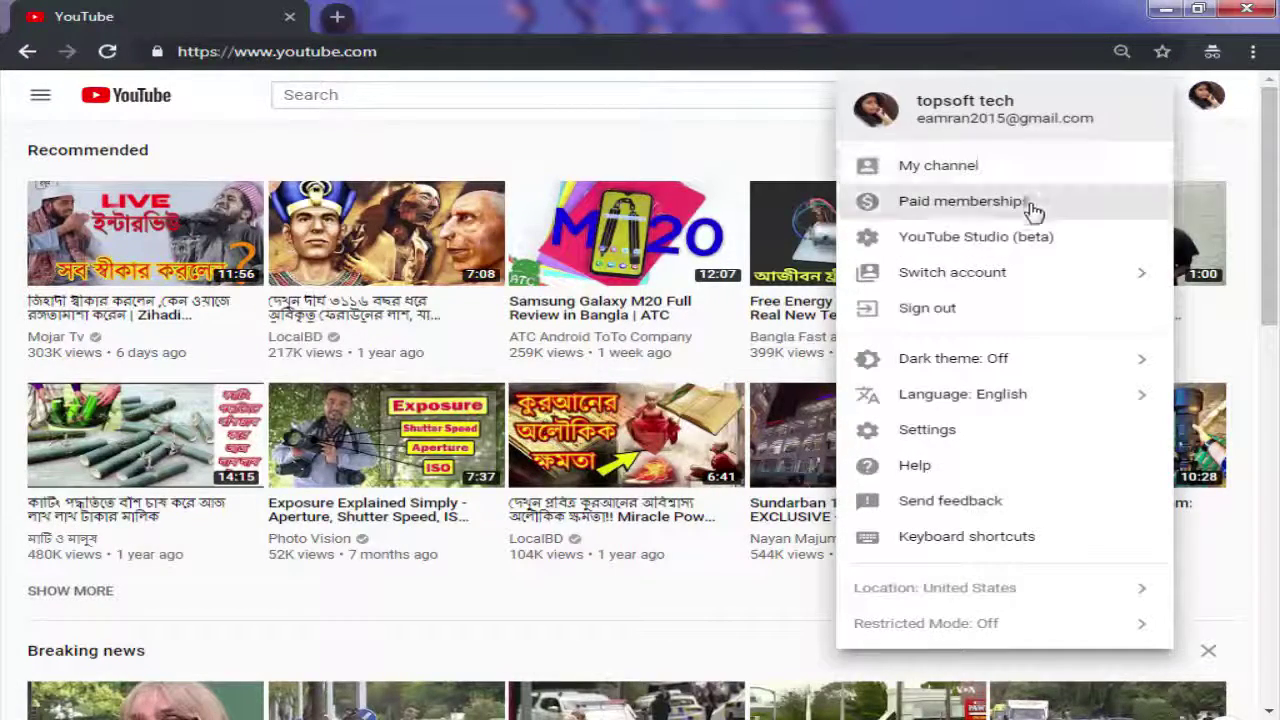
pyautogui.click(985, 167)
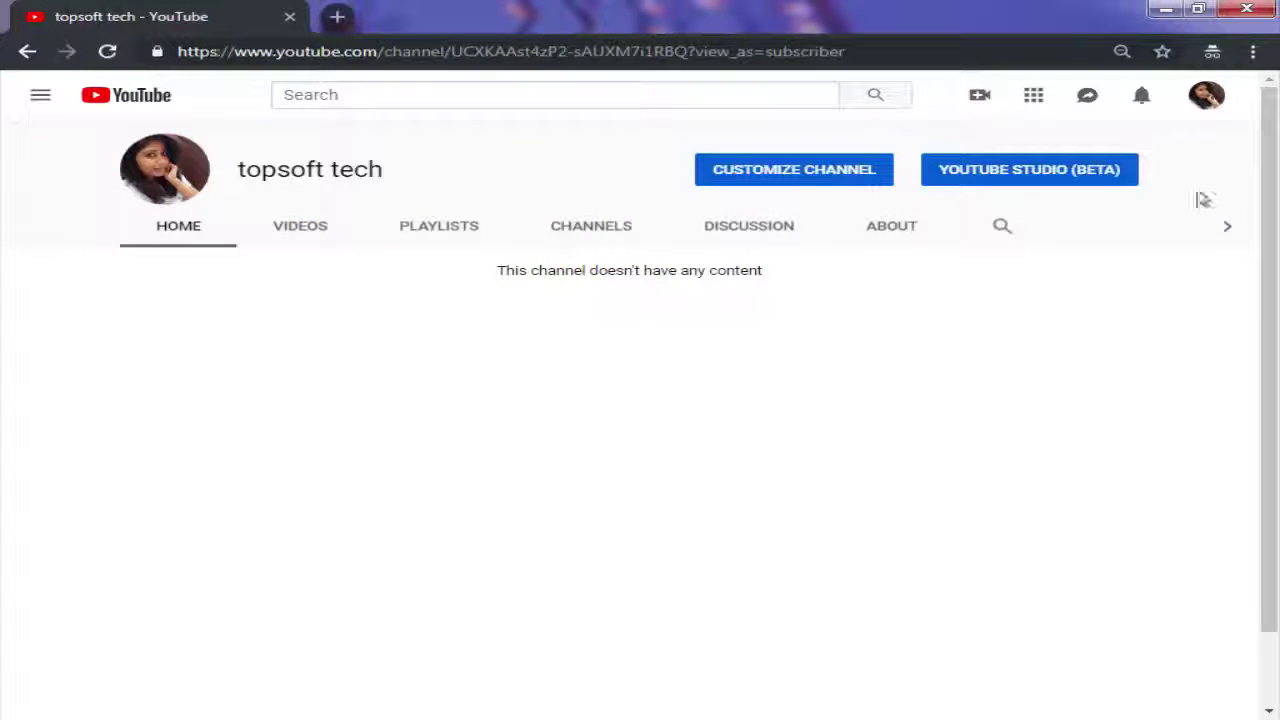
pyautogui.click(836, 175)
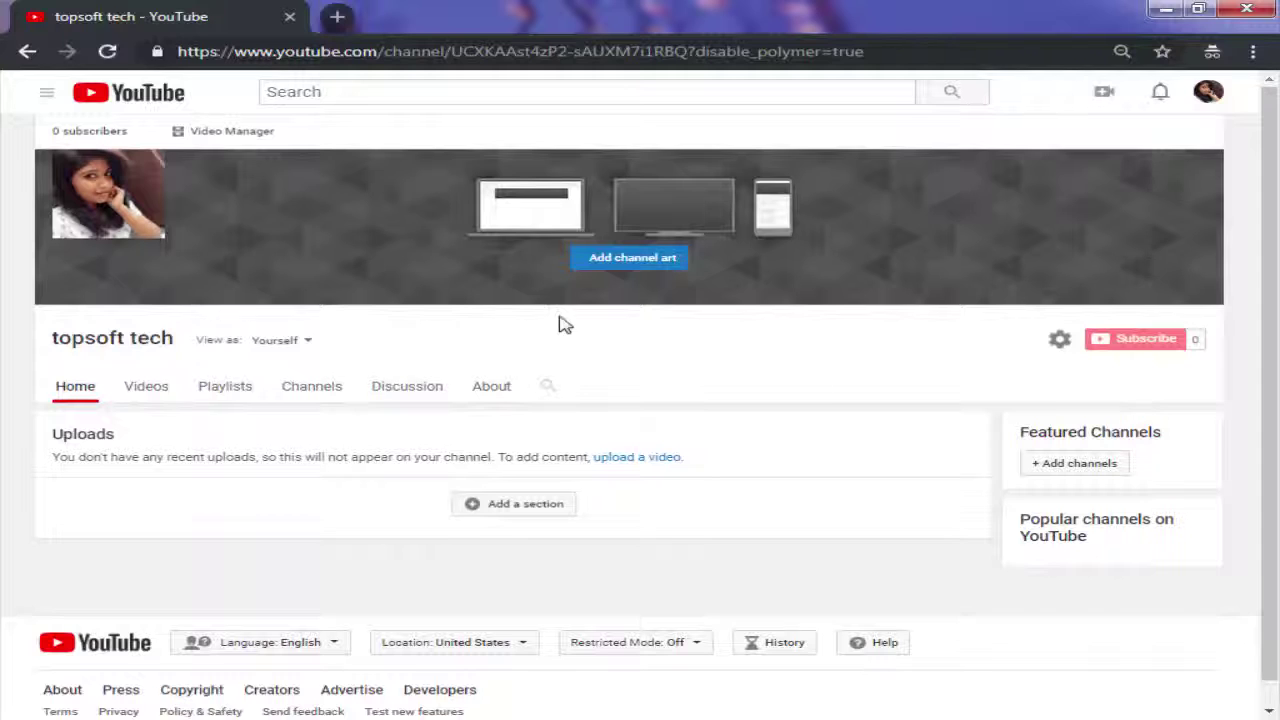
pyautogui.moveTo(176, 340); pyautogui.dragTo(50, 338)
pyautogui.click(190, 345)
pyautogui.moveTo(190, 345); pyautogui.dragTo(4, 328)
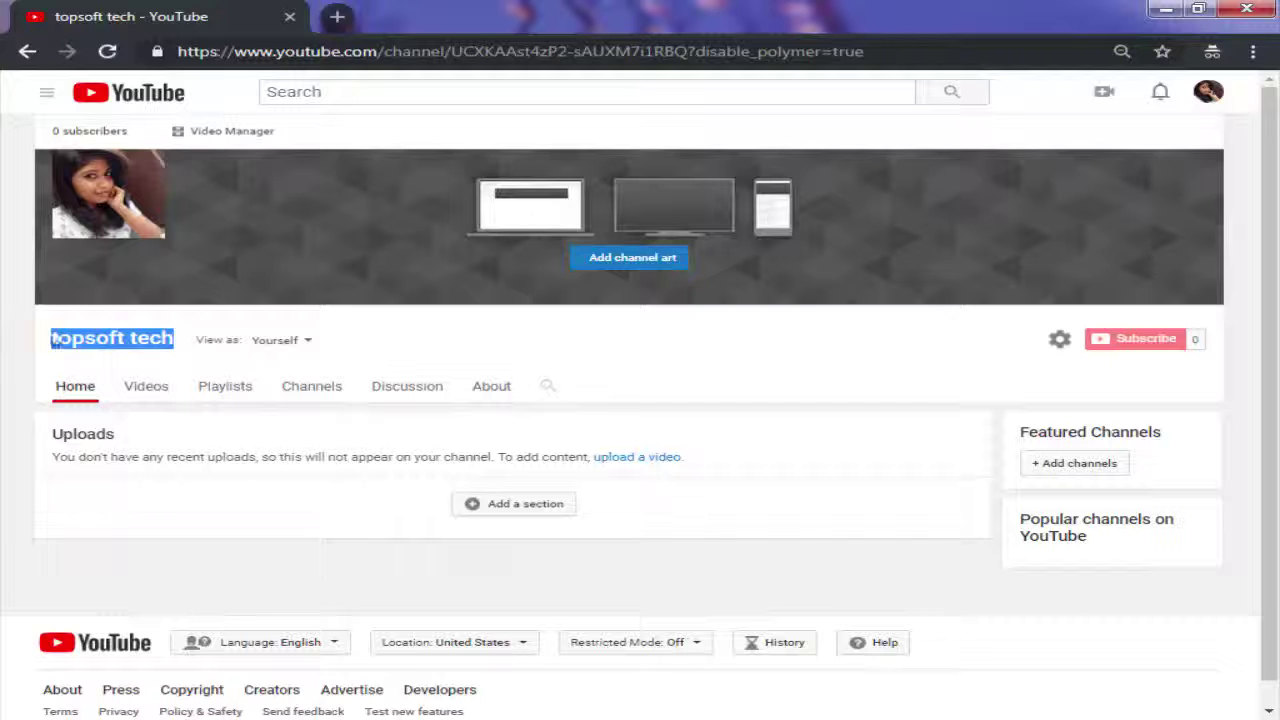
# Open the YouTube account settings and go to the page for seeing all channels or creating a new one
pyautogui.click(1206, 92)
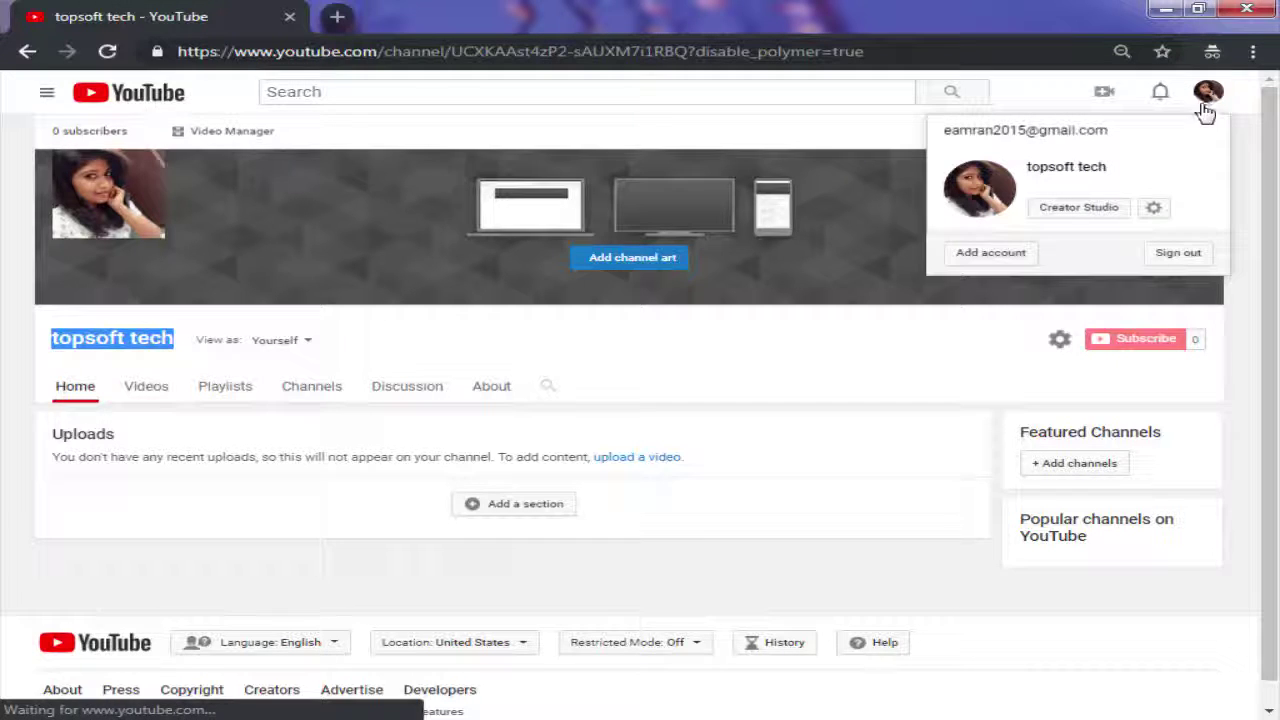
pyautogui.click(1156, 210)
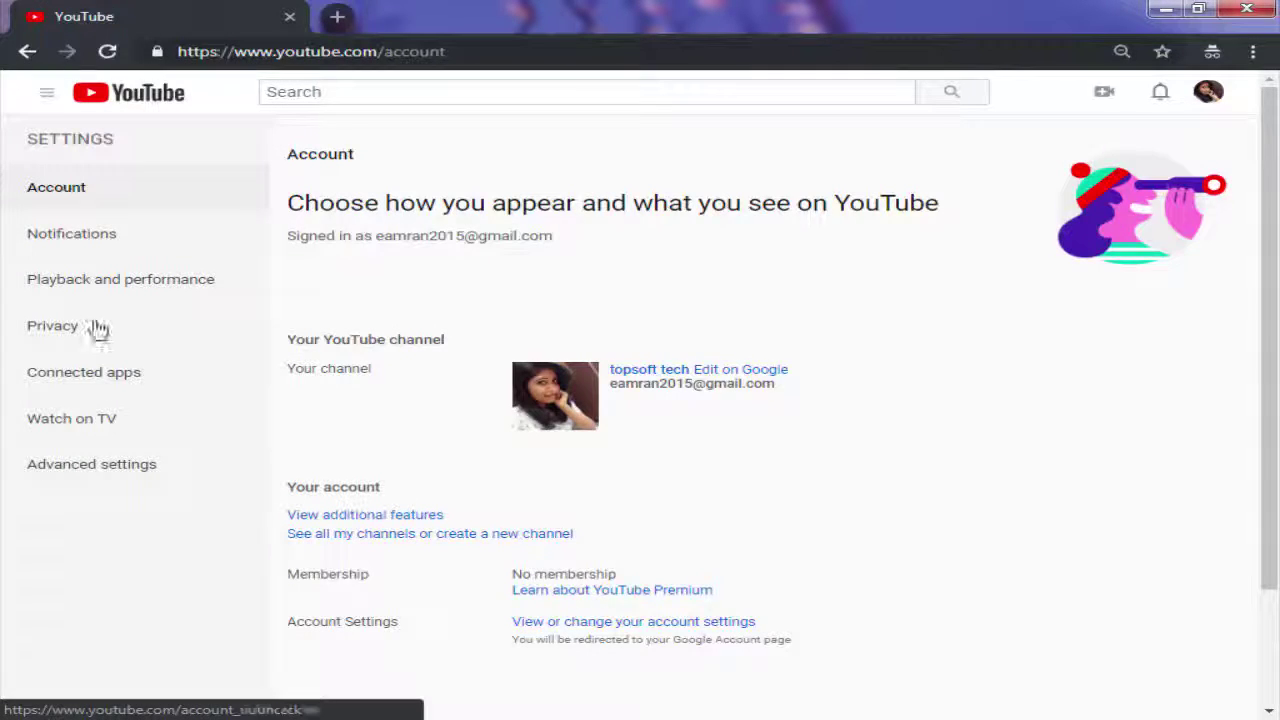
pyautogui.scroll(-3, 566, 537)
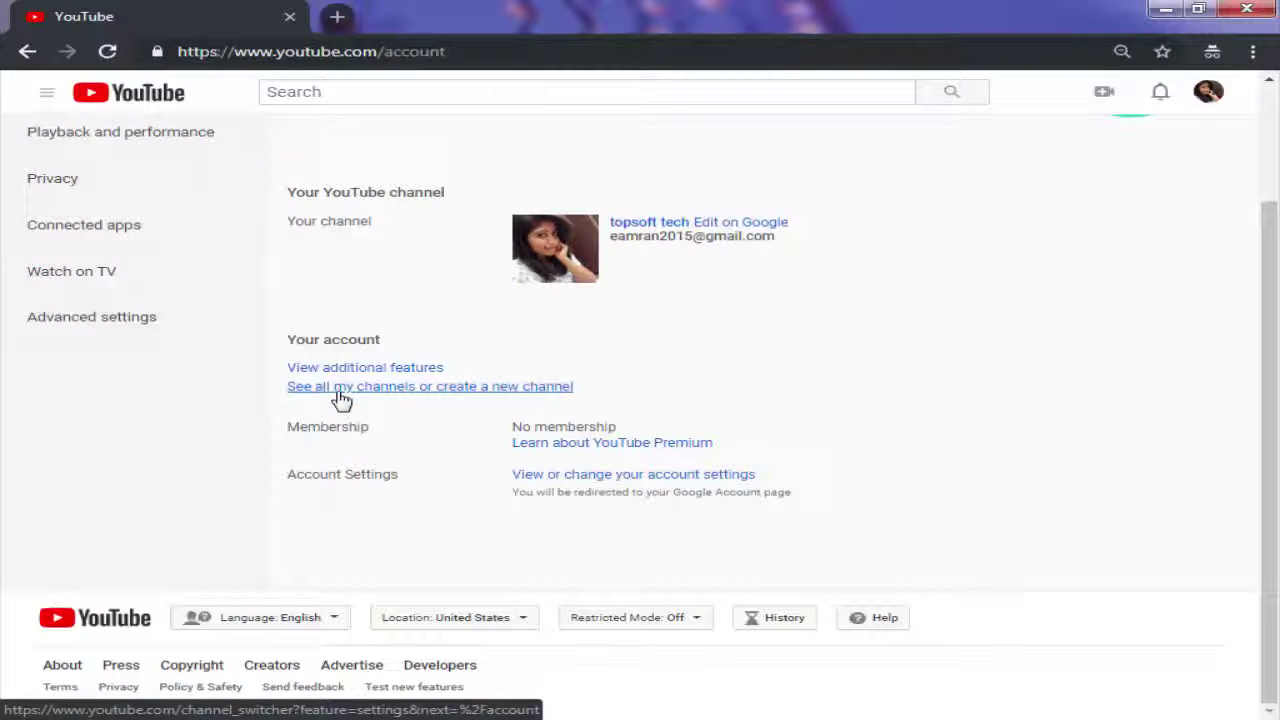
pyautogui.click(423, 396)
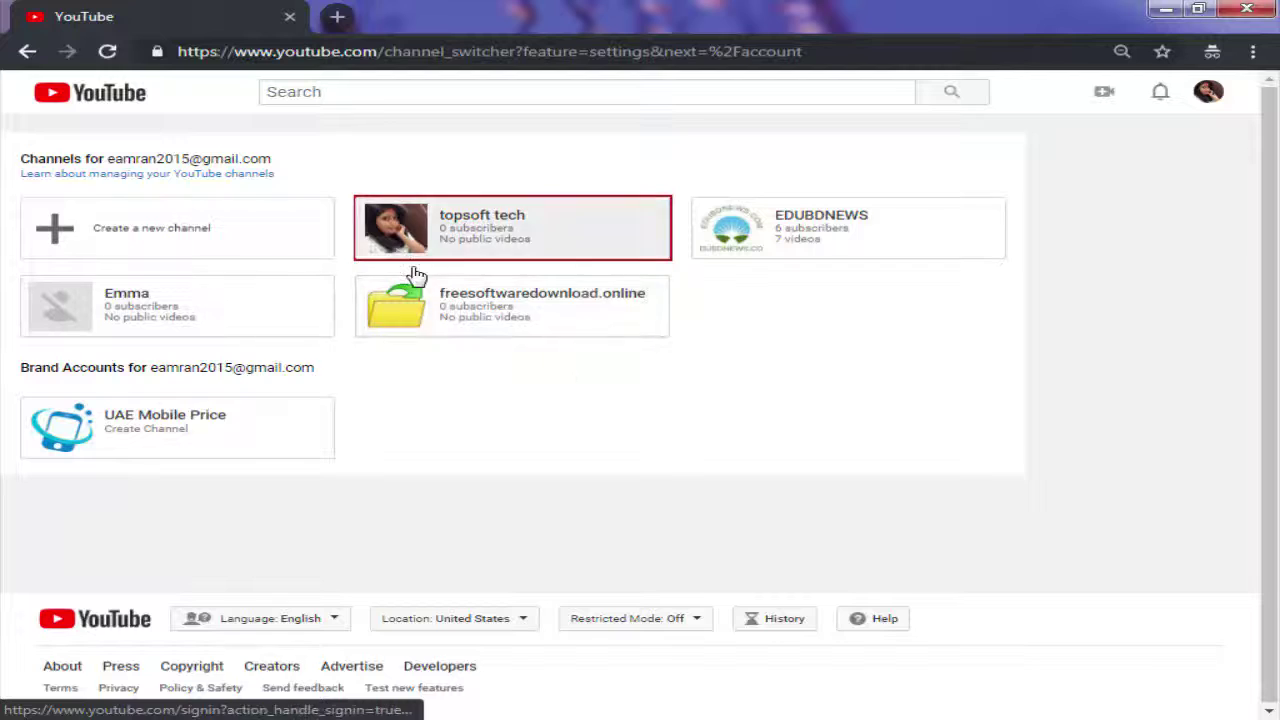
# Create a new channel through a Brand Account, using the owner's first name followed by "Vlog" as its name
pyautogui.click(147, 240)
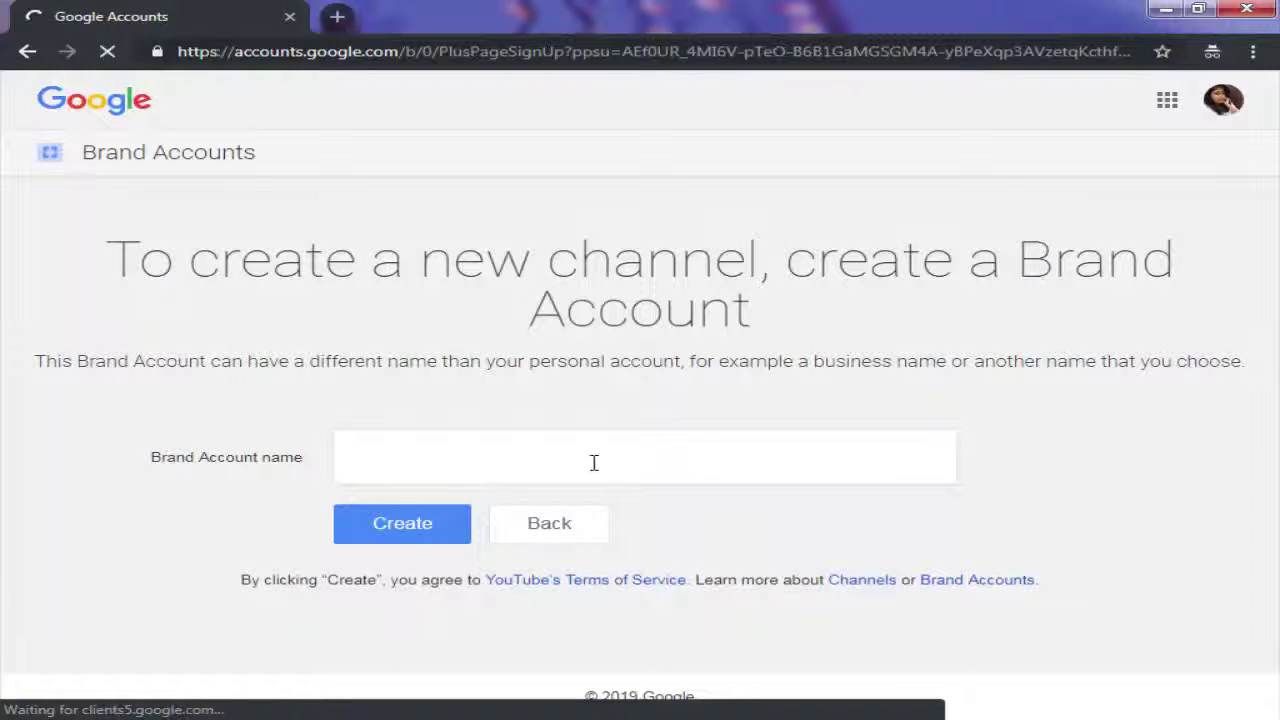
pyautogui.click(594, 462)
pyautogui.click(28, 52)
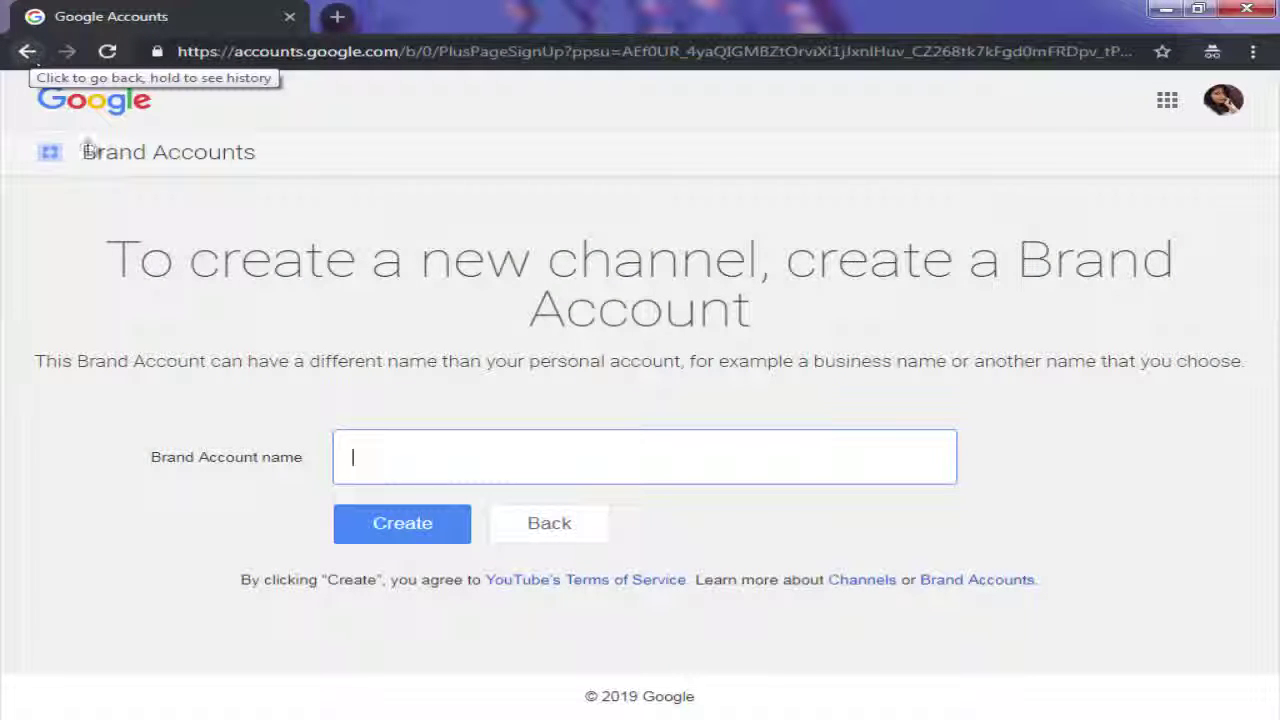
pyautogui.click(474, 459)
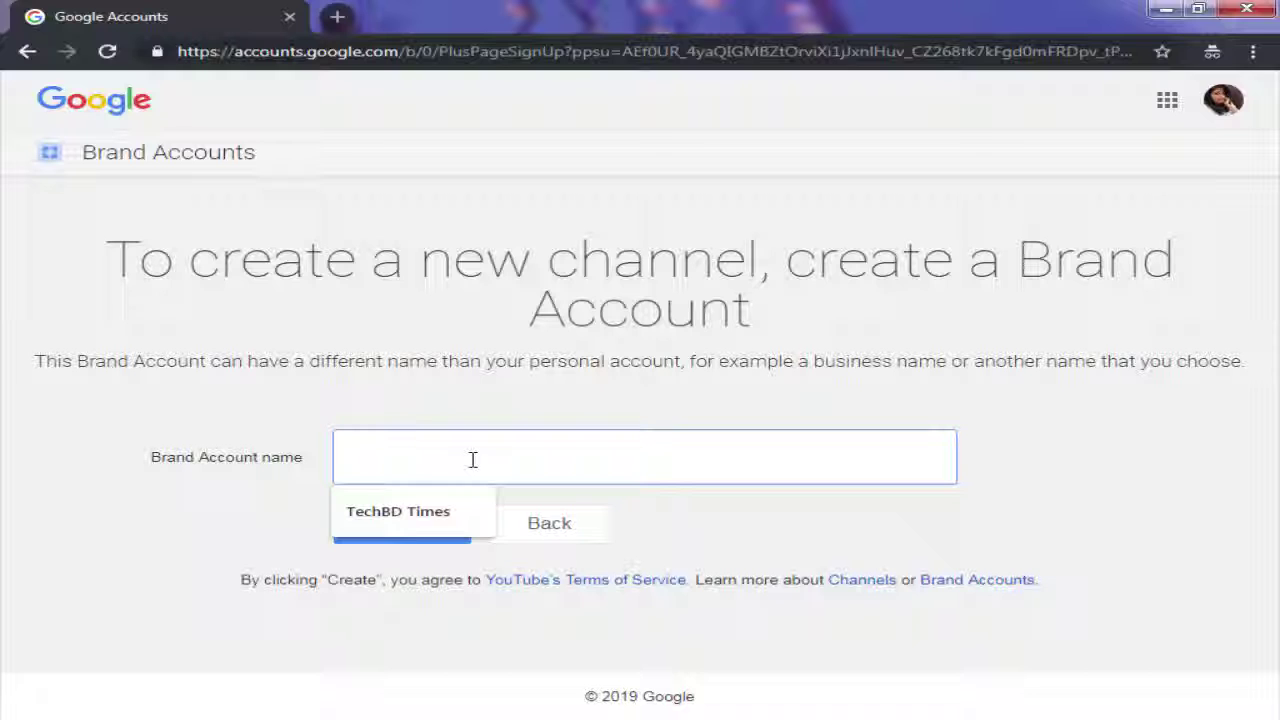
pyautogui.write('v')
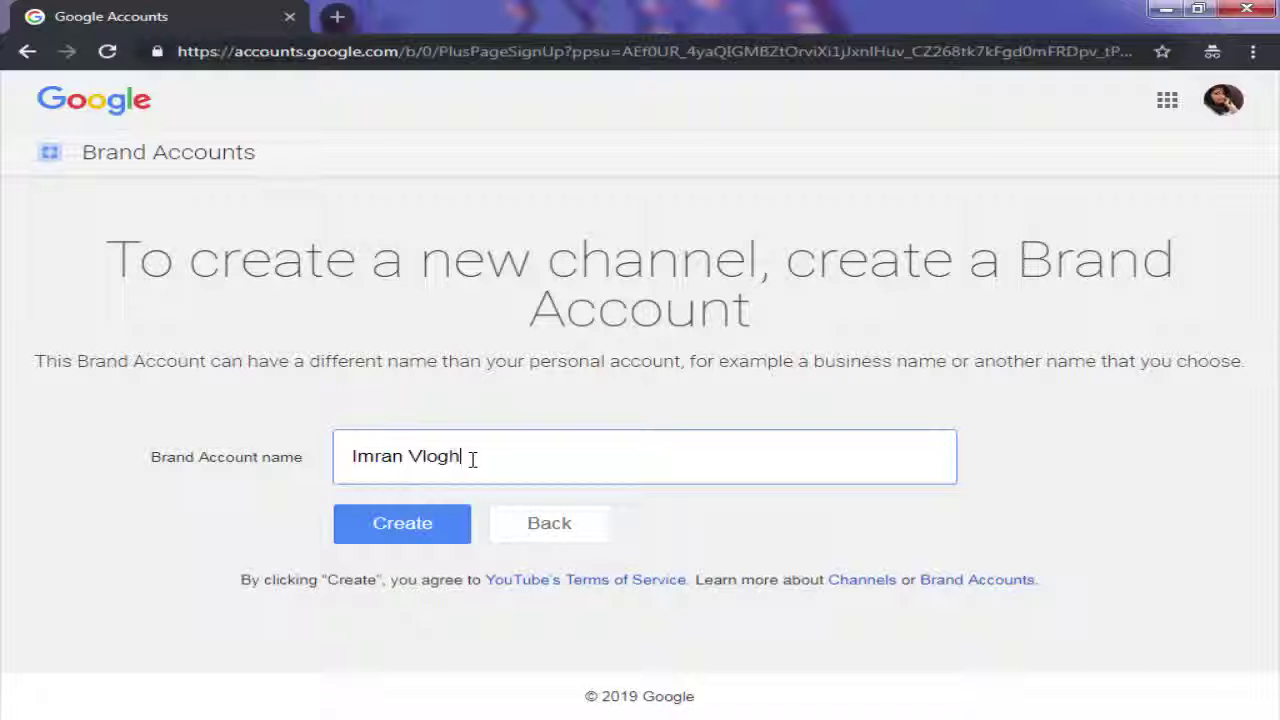
pyautogui.click(403, 523)
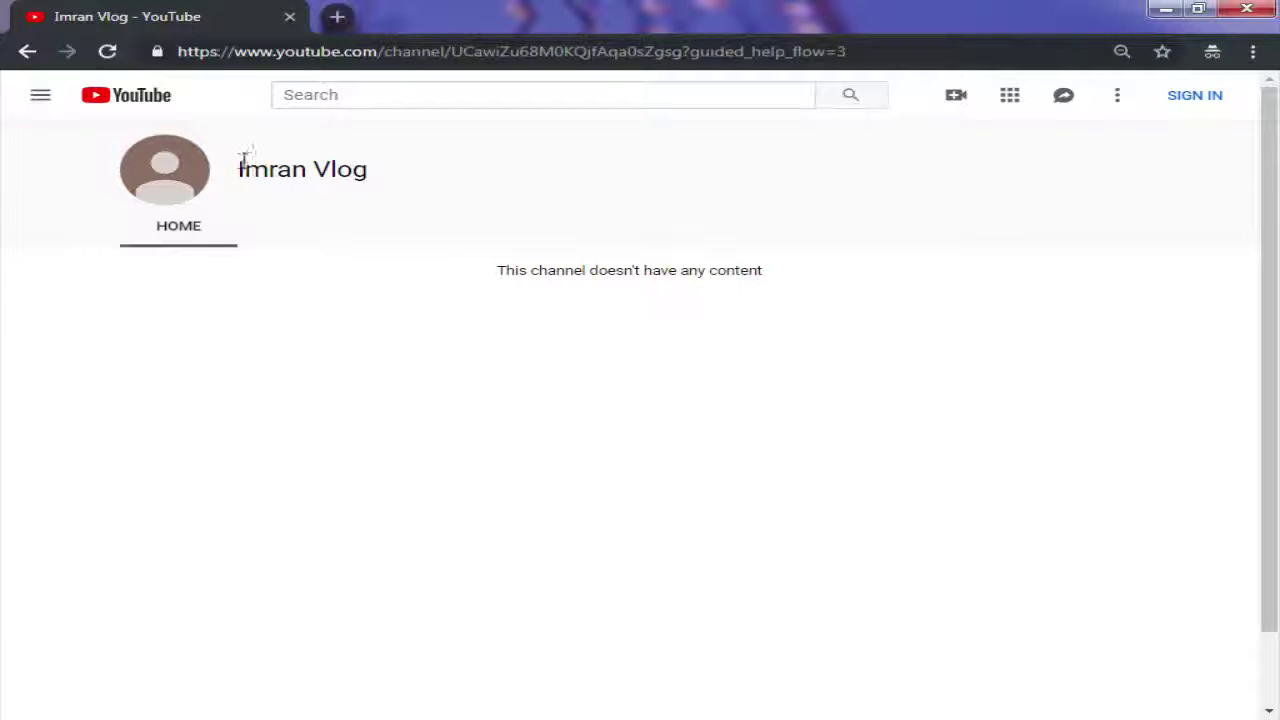
# Sign in to YouTube again and choose the newly created vlog channel as the identity to use
pyautogui.moveTo(242, 163); pyautogui.dragTo(363, 170)
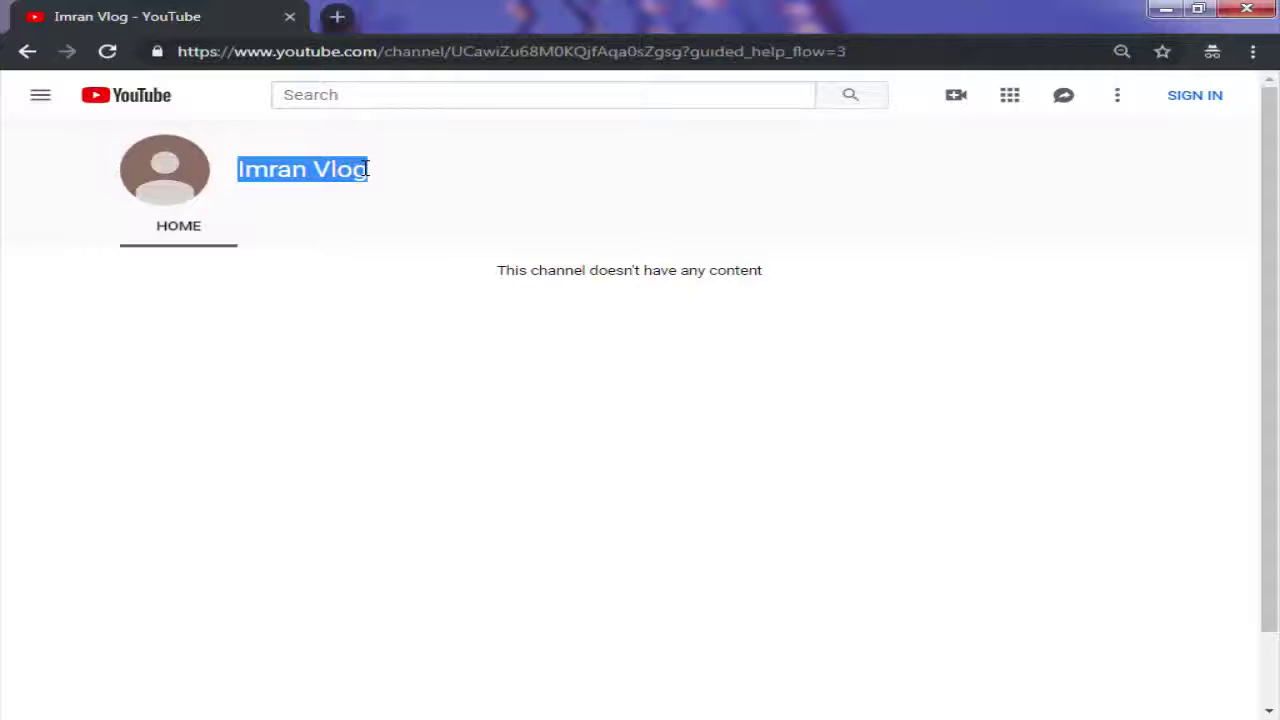
pyautogui.click(458, 182)
pyautogui.click(1194, 96)
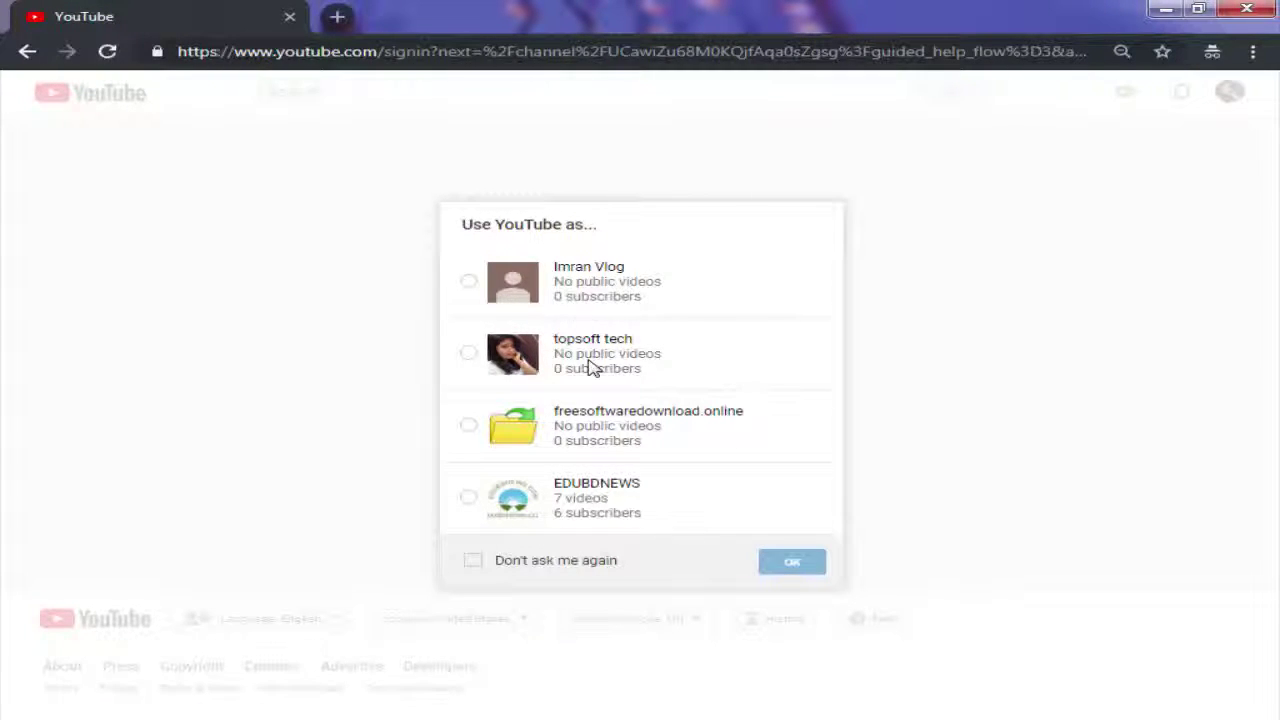
pyautogui.click(468, 280)
pyautogui.click(800, 562)
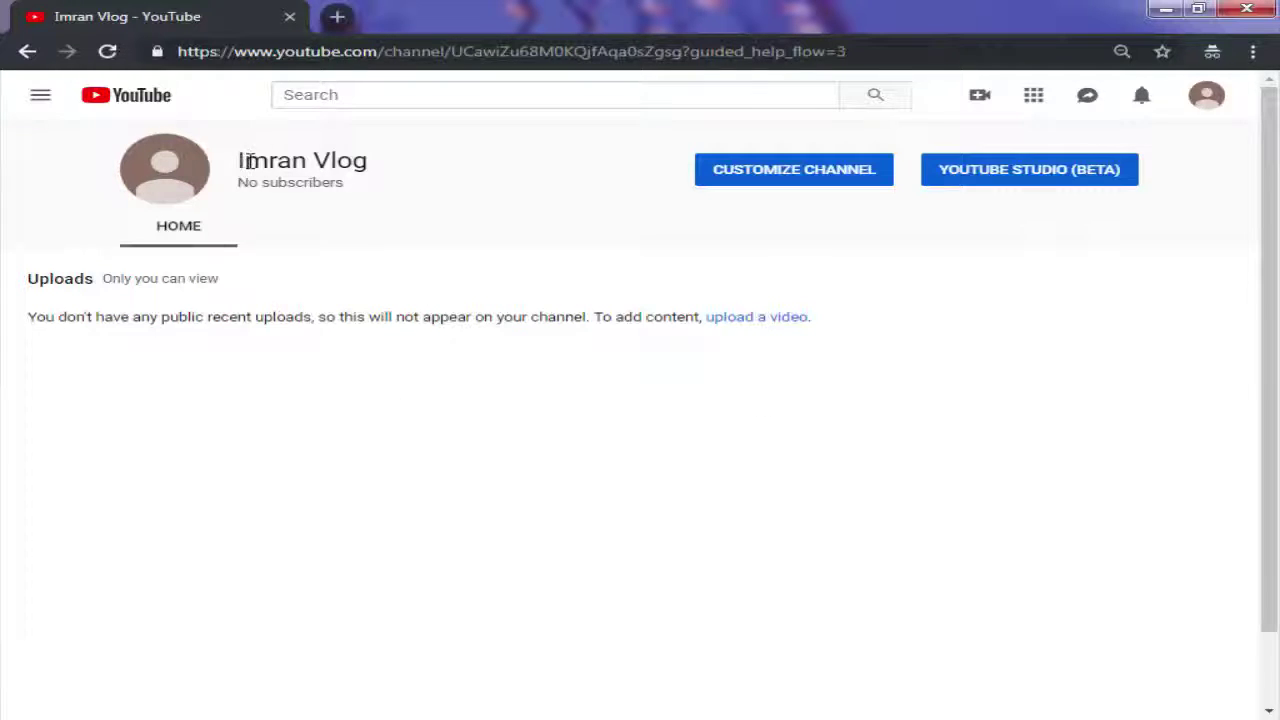
# Open the new vlog channel's customization view and check which account is active
pyautogui.moveTo(240, 161); pyautogui.dragTo(446, 206)
pyautogui.click(452, 232)
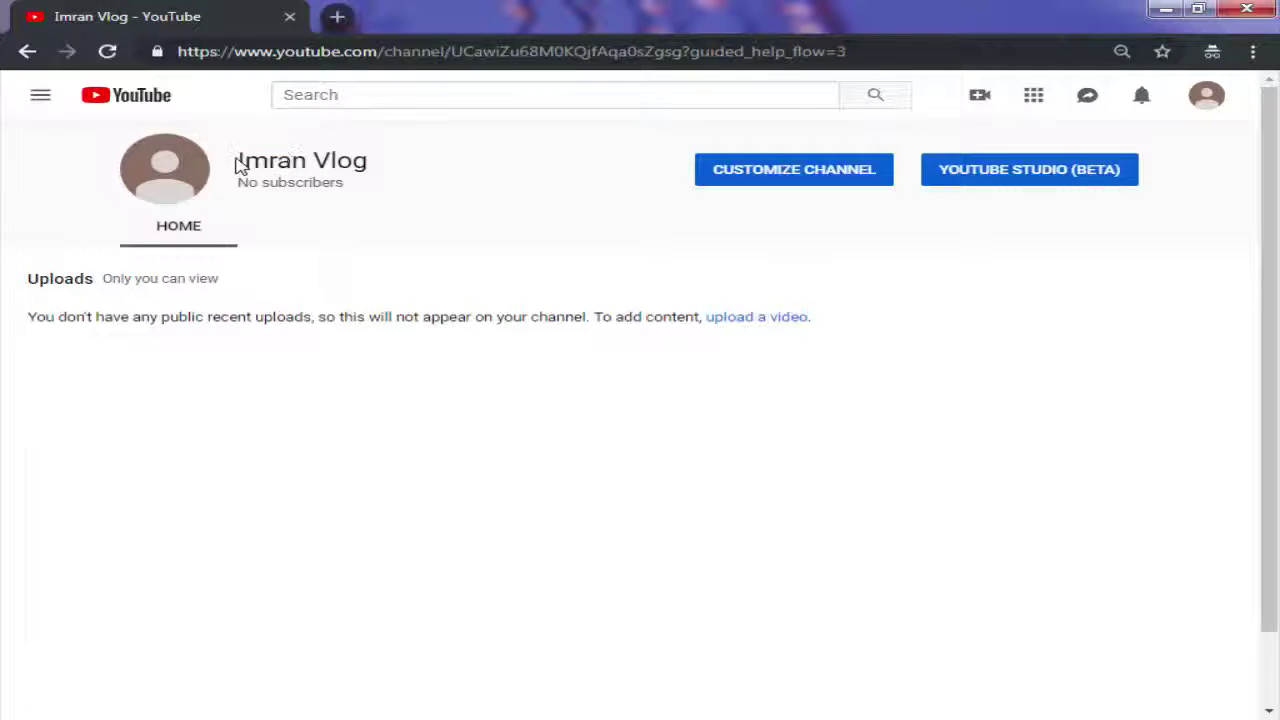
pyautogui.moveTo(240, 166); pyautogui.dragTo(394, 166)
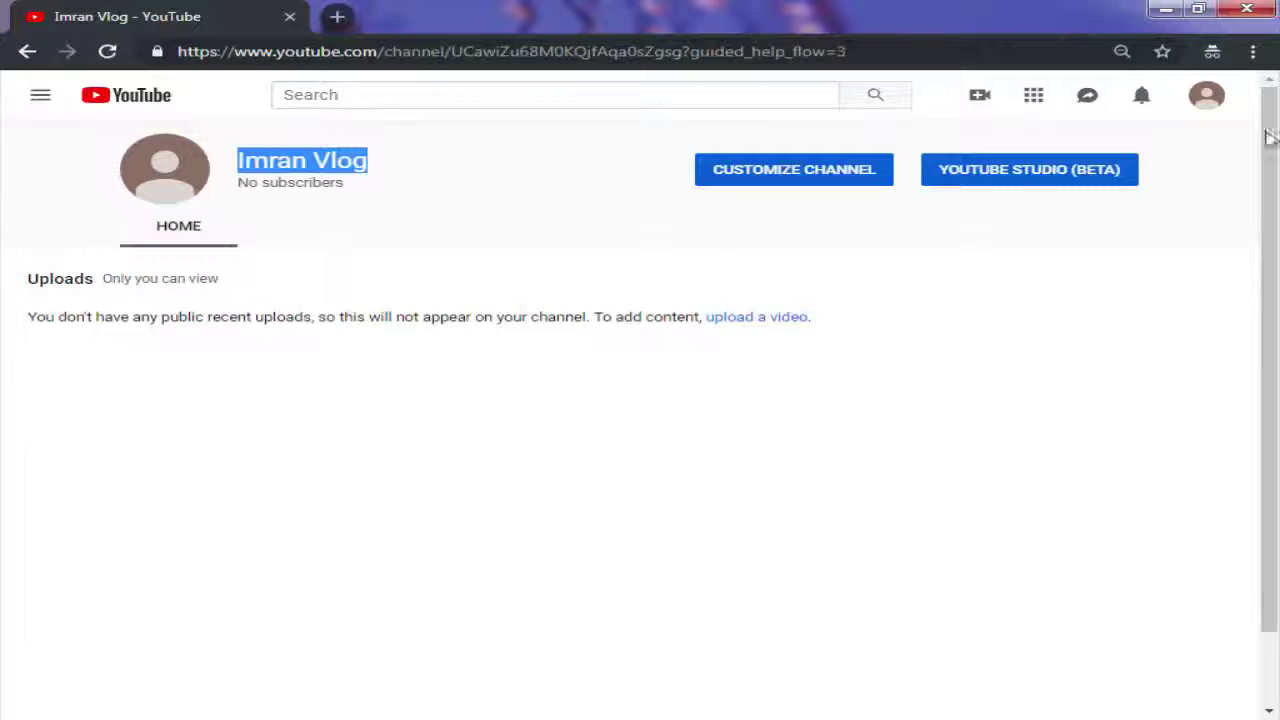
pyautogui.scroll(-1, 920, 229)
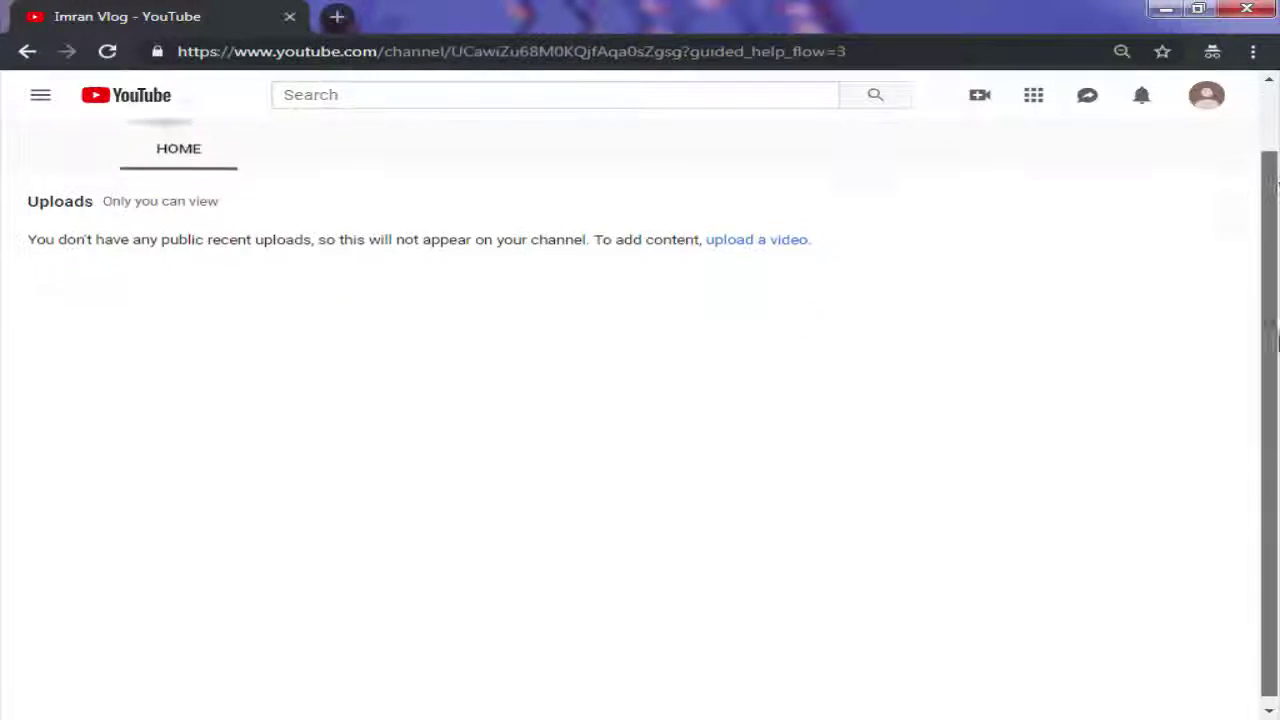
pyautogui.scroll(1, 920, 229)
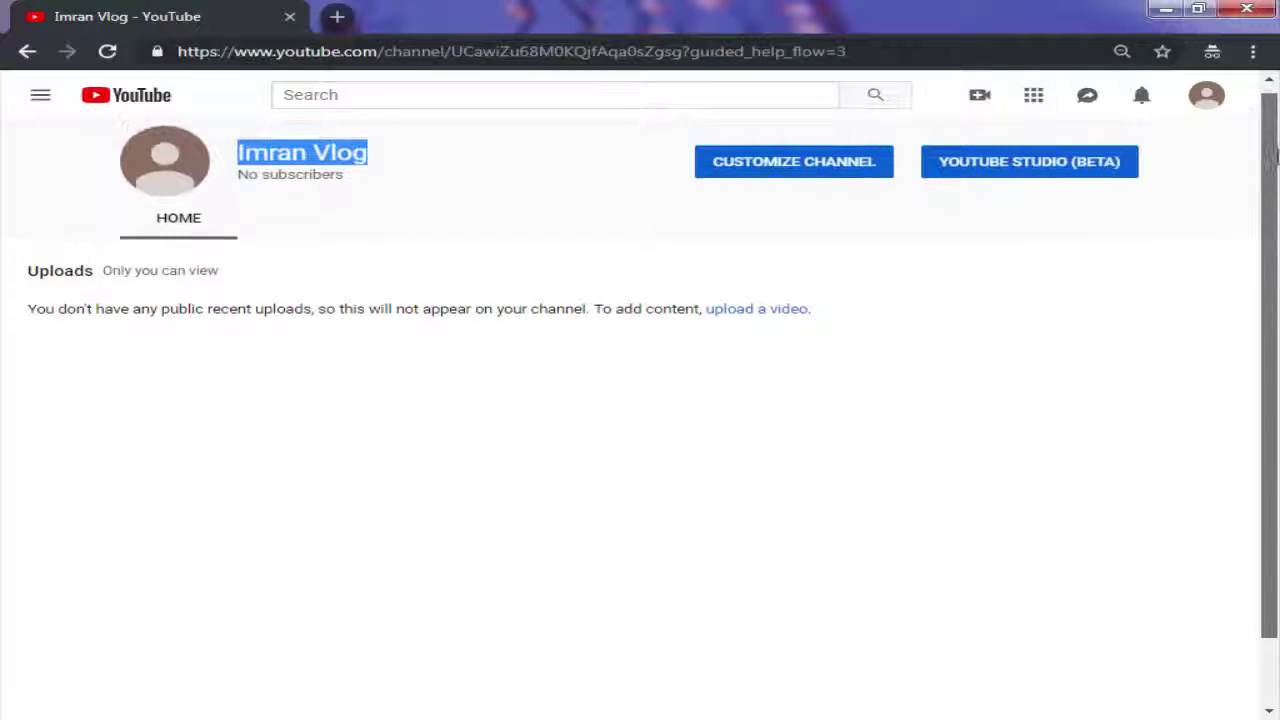
pyautogui.click(793, 187)
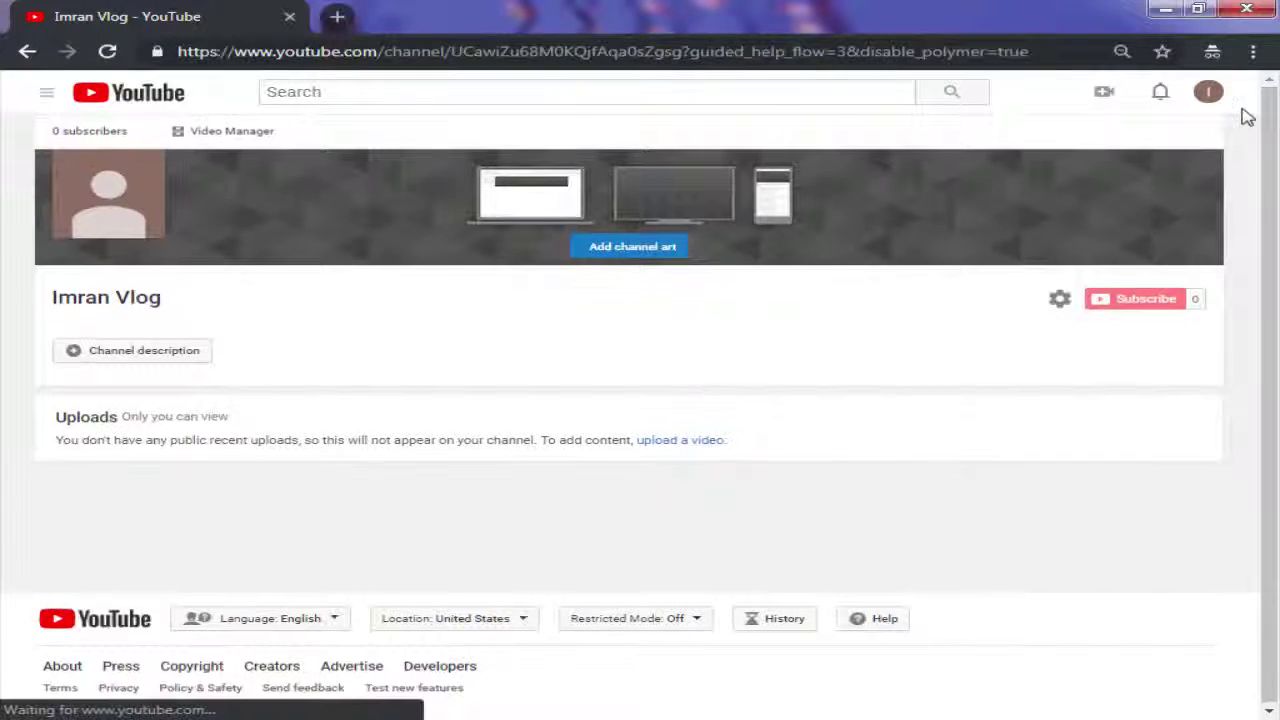
pyautogui.click(1212, 93)
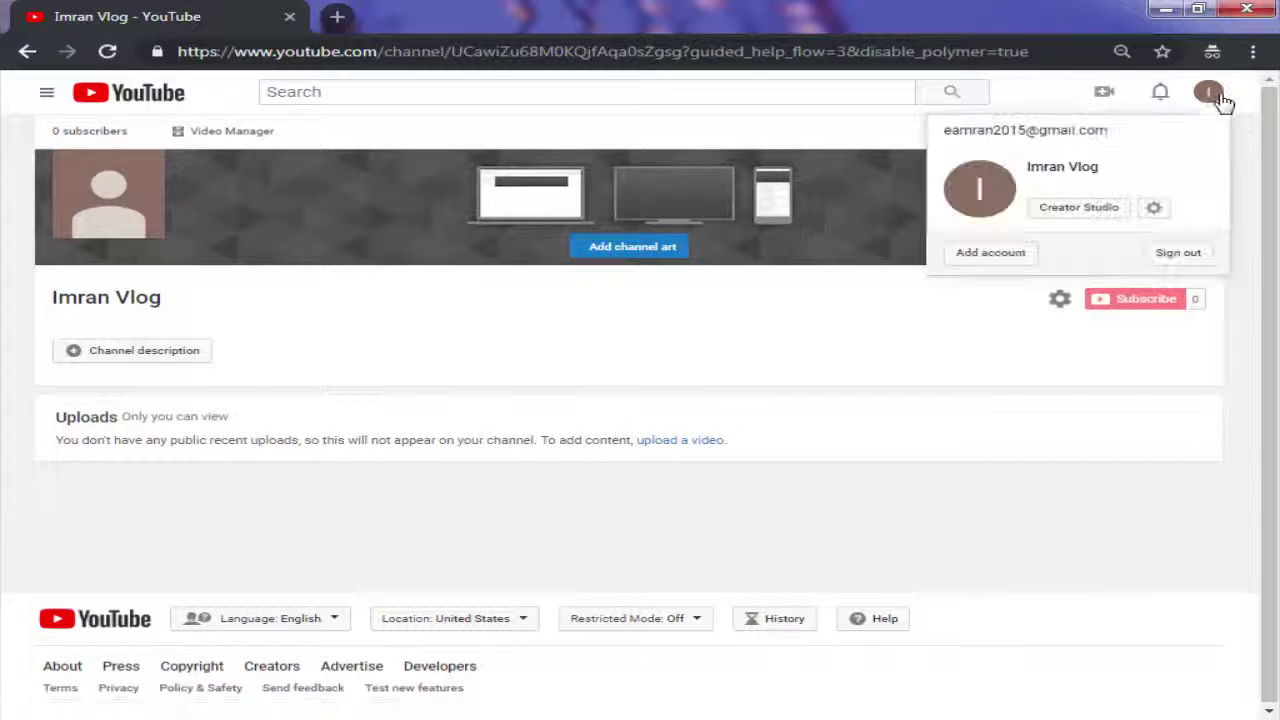
pyautogui.click(712, 331)
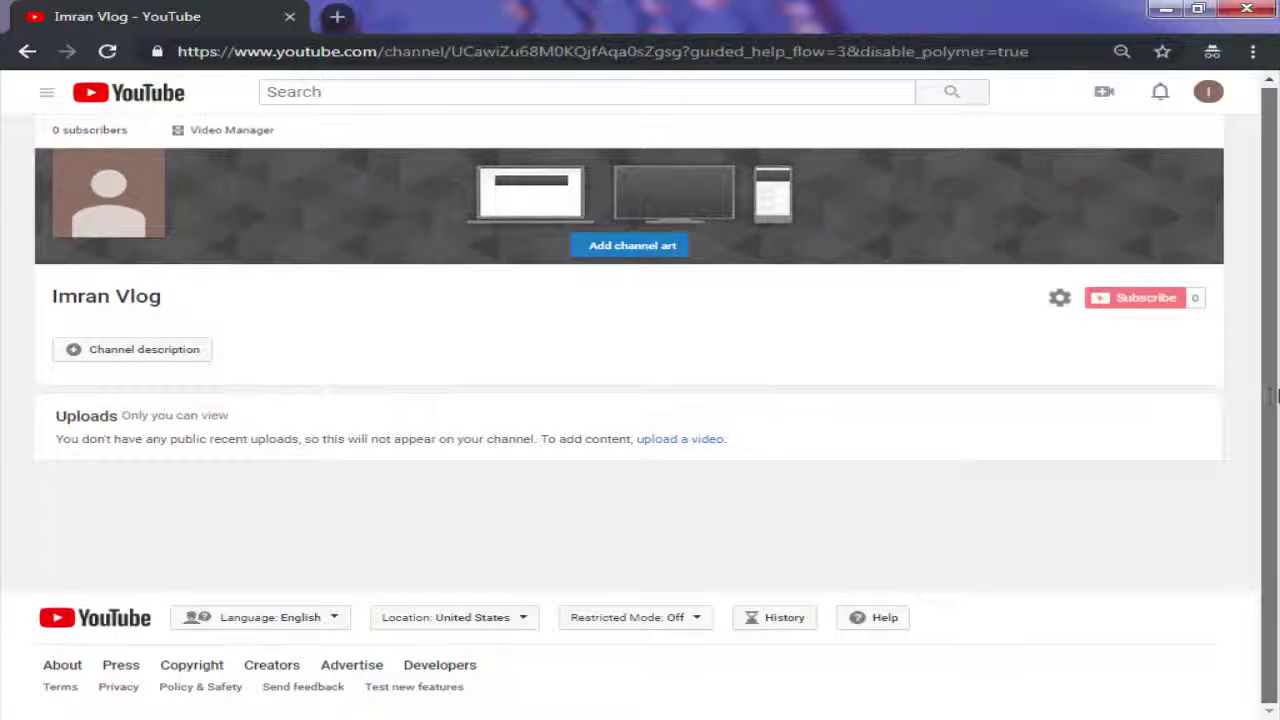
# Turn on "Customize the layout of your channel" in the new channel's settings and save
pyautogui.moveTo(120, 172)
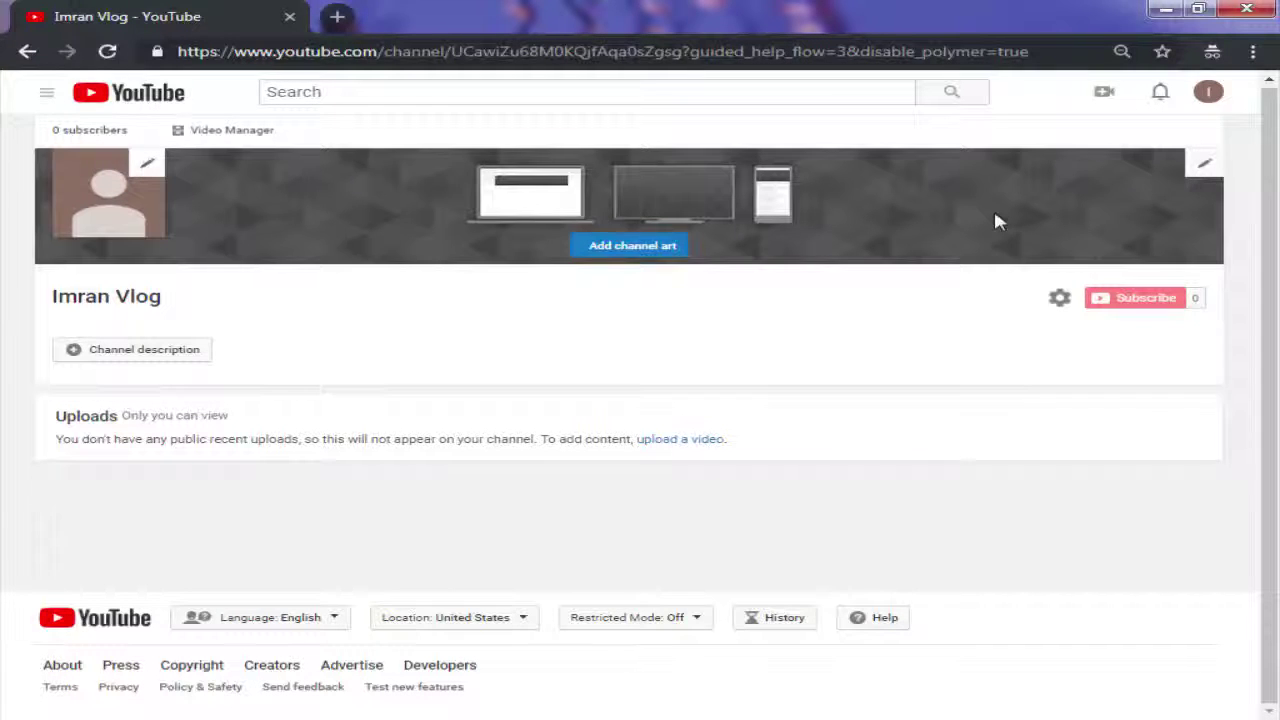
pyautogui.click(1060, 300)
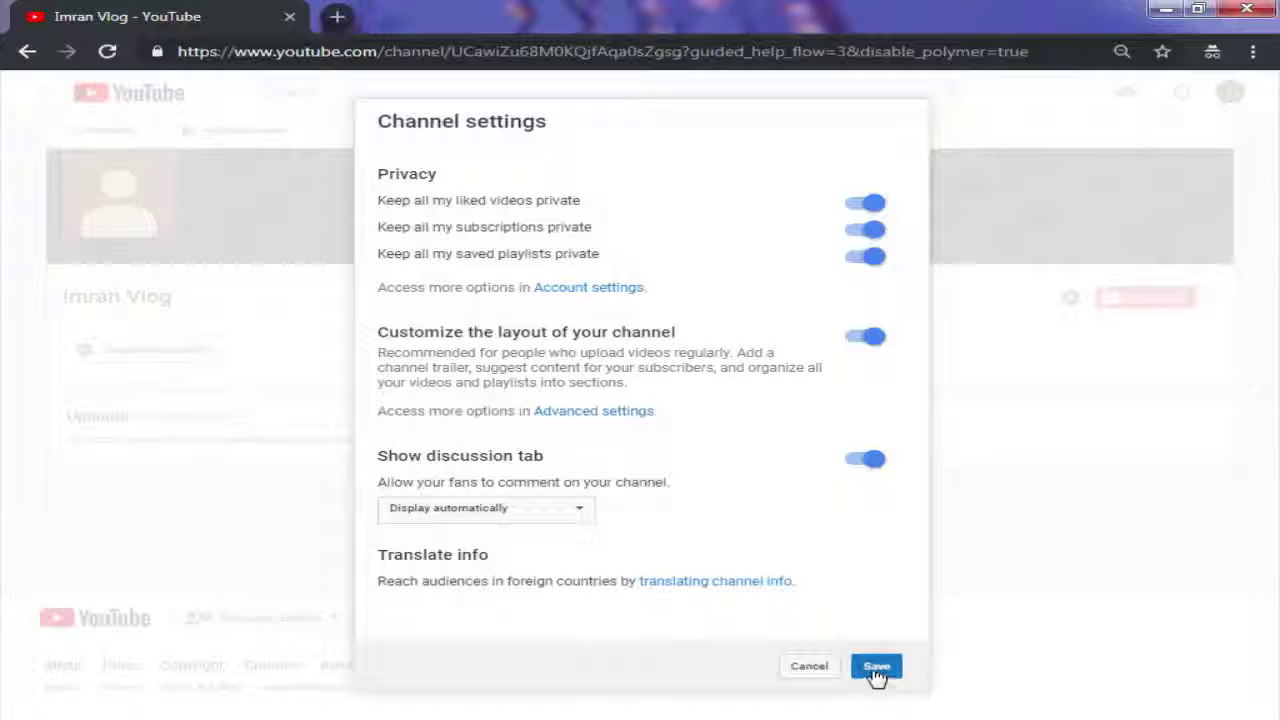
pyautogui.click(864, 340)
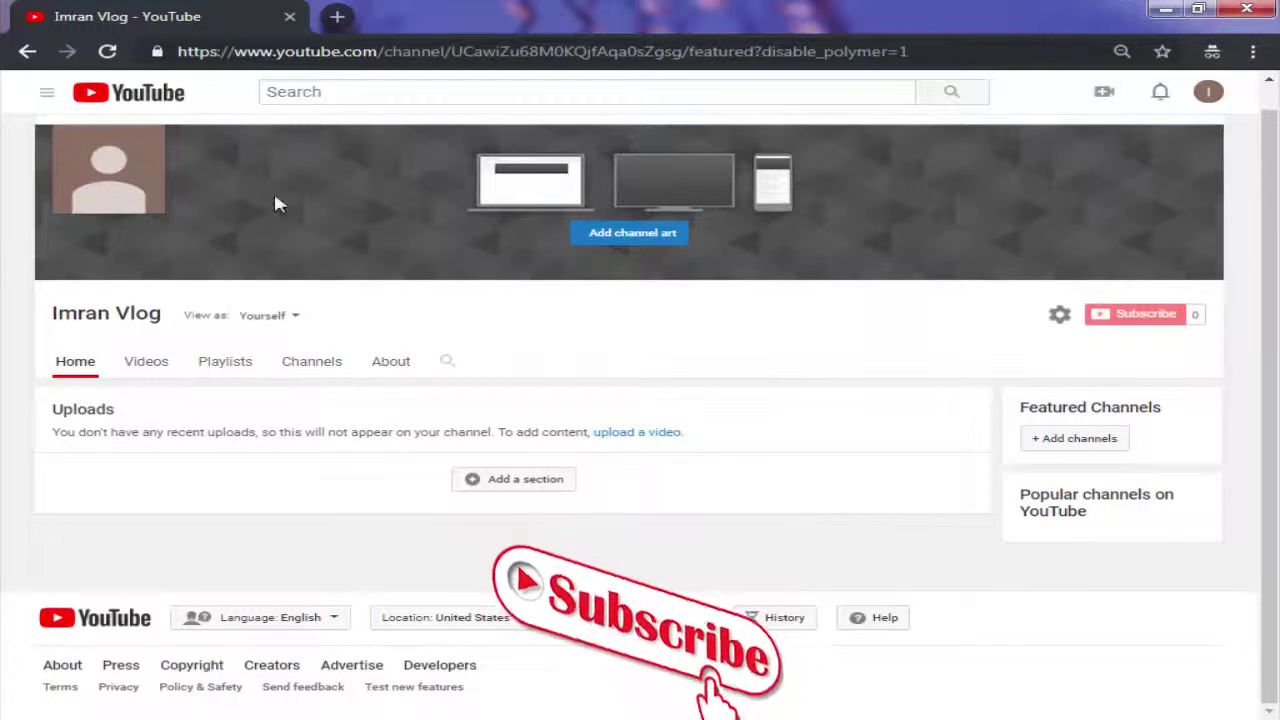
# Set the channel's location to Bangladesh in its About details
pyautogui.click(387, 368)
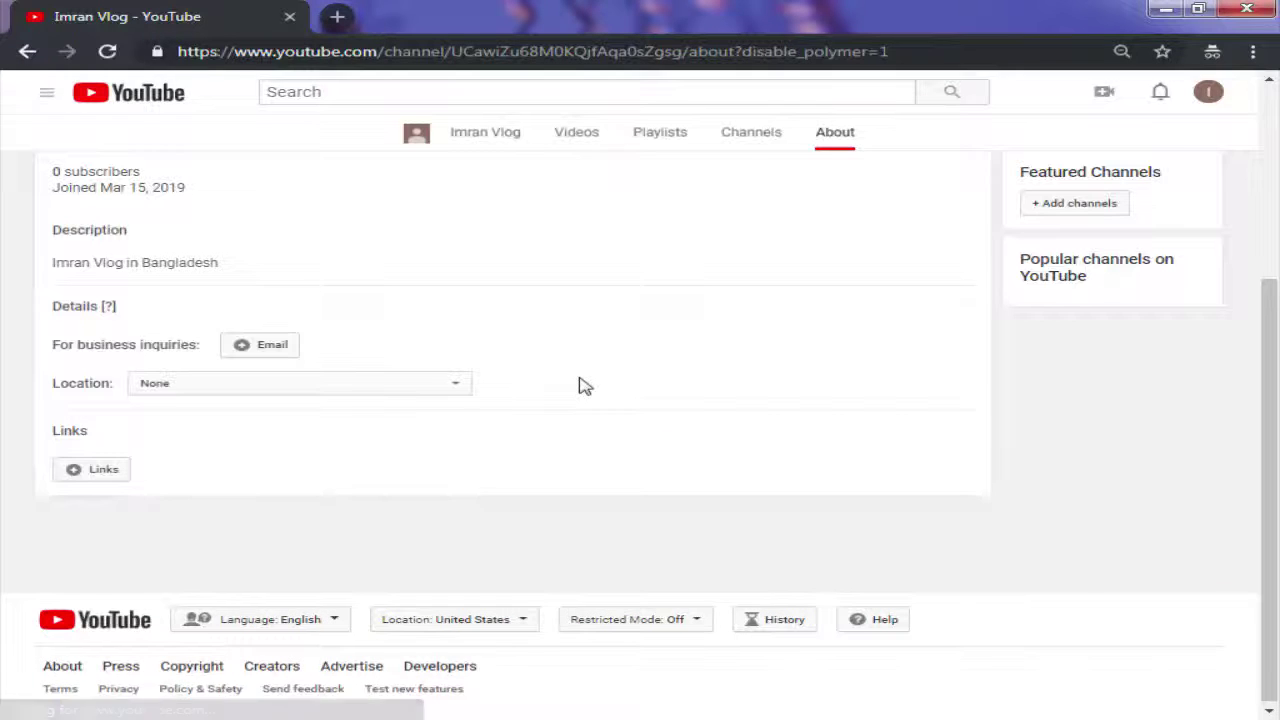
pyautogui.scroll(2, 597, 392)
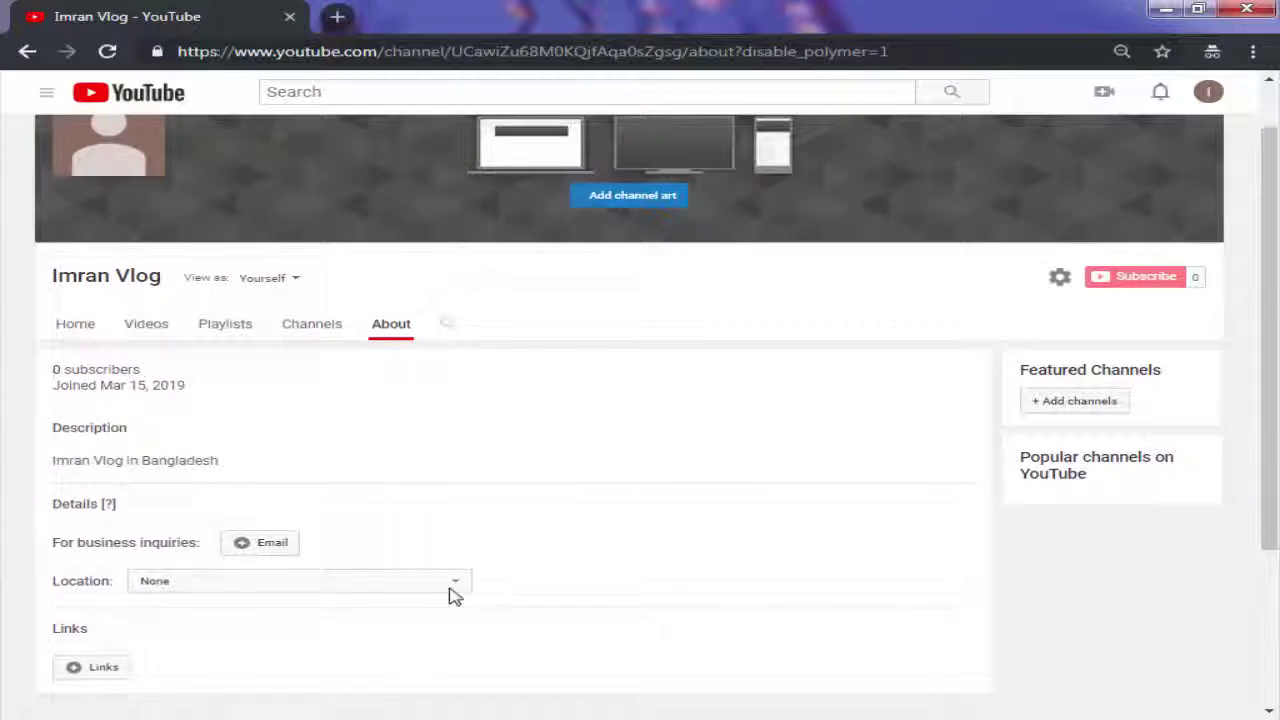
pyautogui.scroll(-2, 449, 594)
pyautogui.click(310, 386)
pyautogui.scroll(-3, 286, 470)
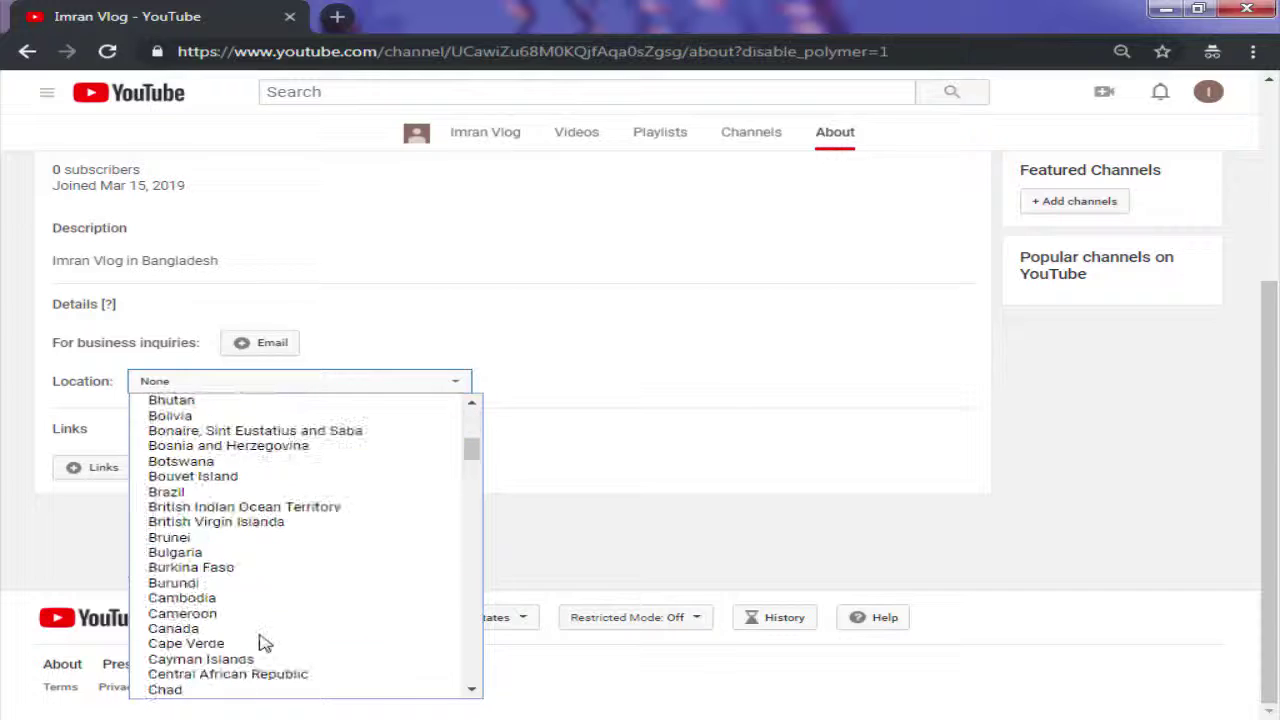
pyautogui.scroll(-3, 280, 591)
pyautogui.scroll(6, 280, 591)
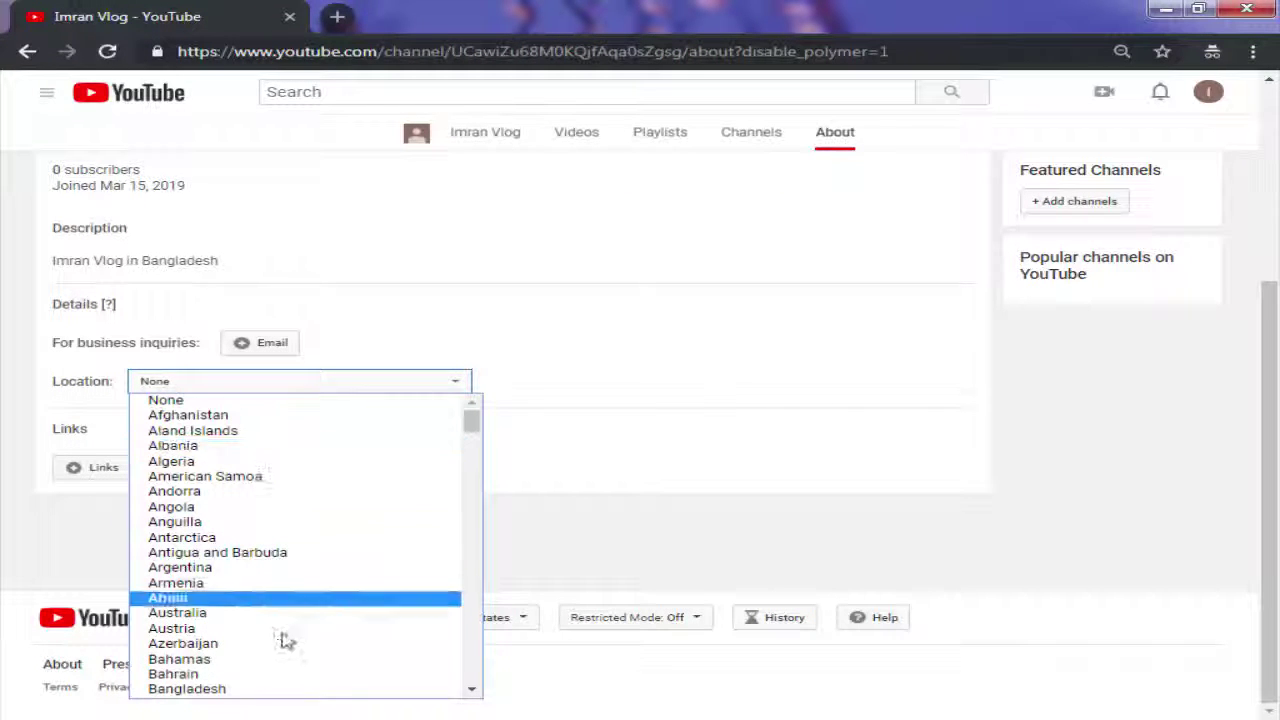
pyautogui.click(257, 688)
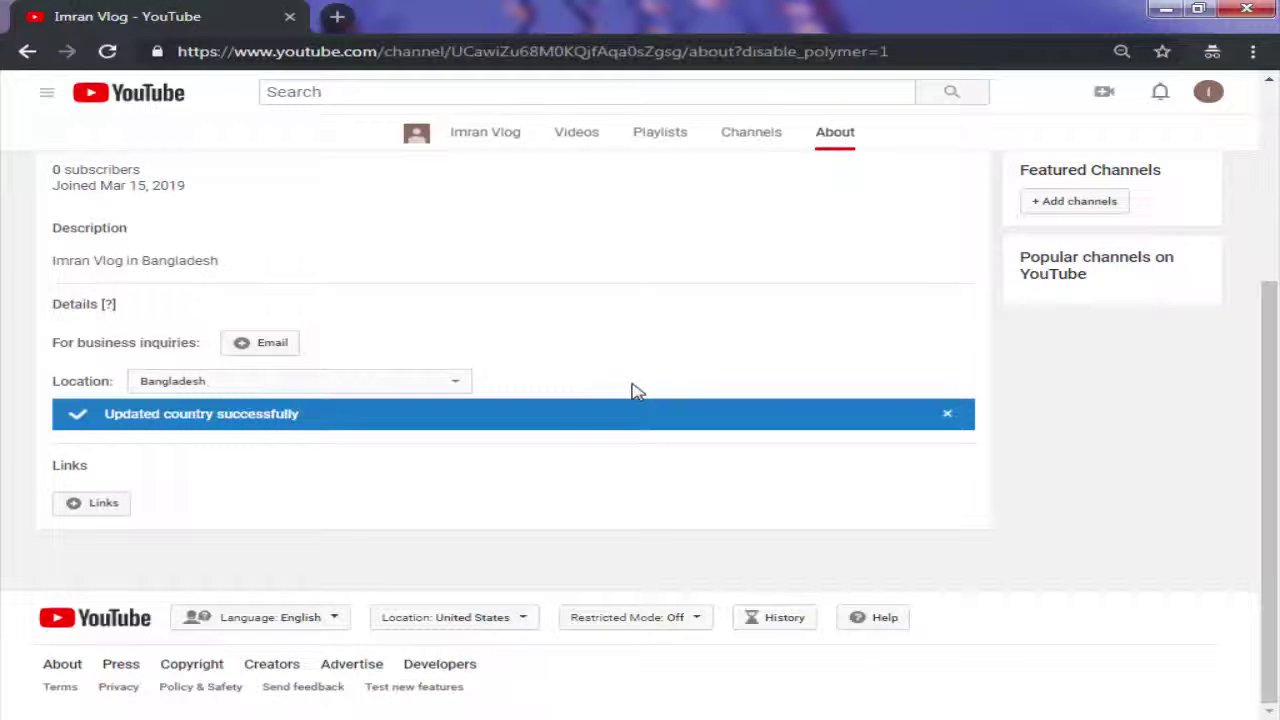
# Look at the business inquiry email entry and the custom links overlay options, cancelling both without adding anything
pyautogui.click(281, 349)
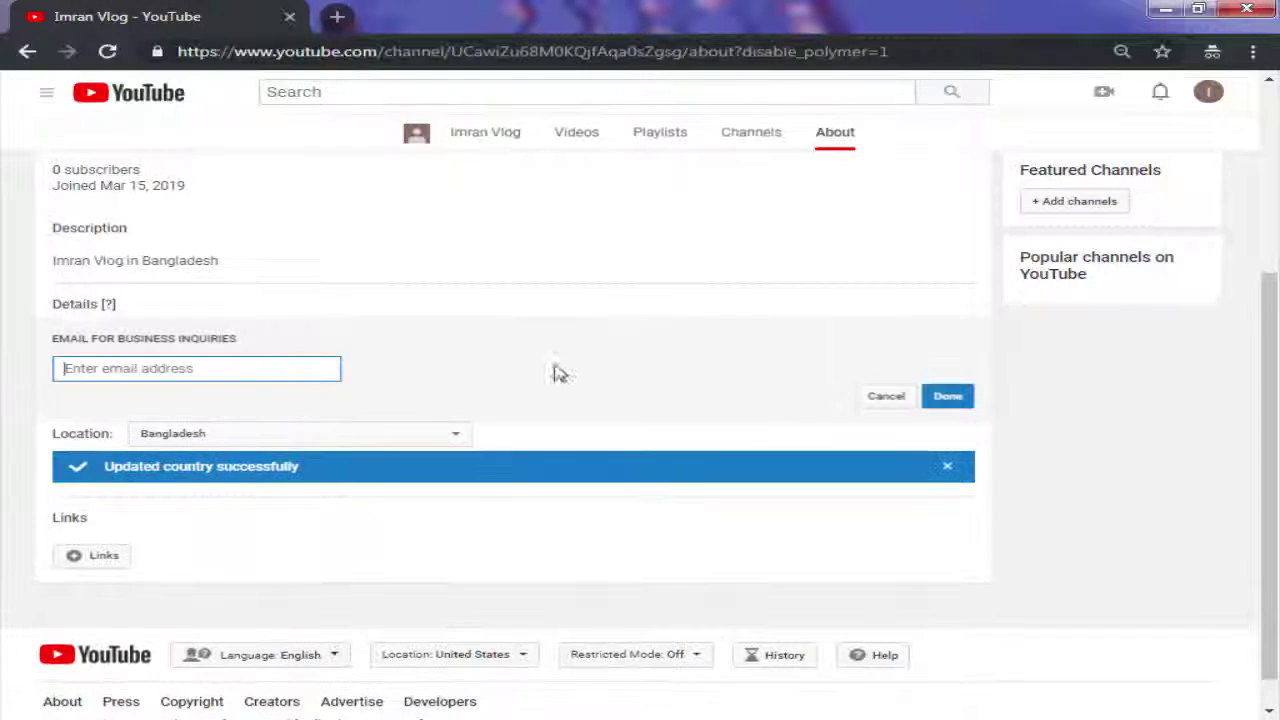
pyautogui.click(893, 394)
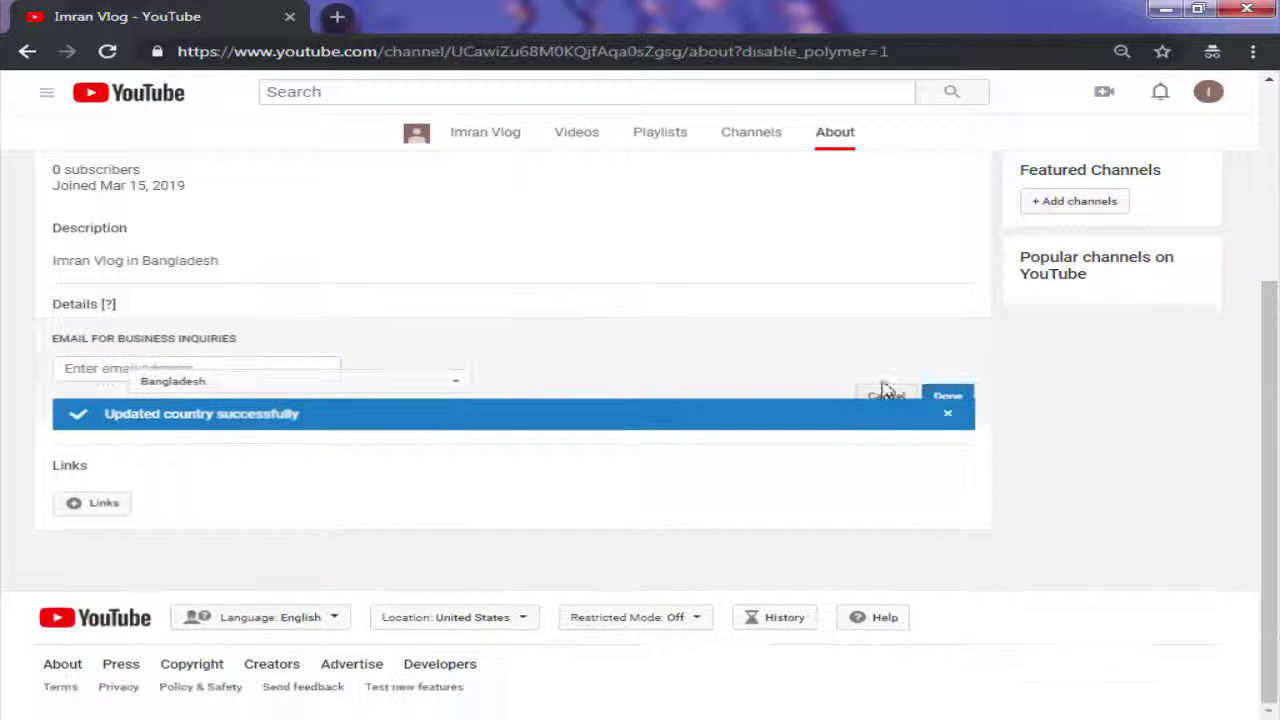
pyautogui.click(93, 504)
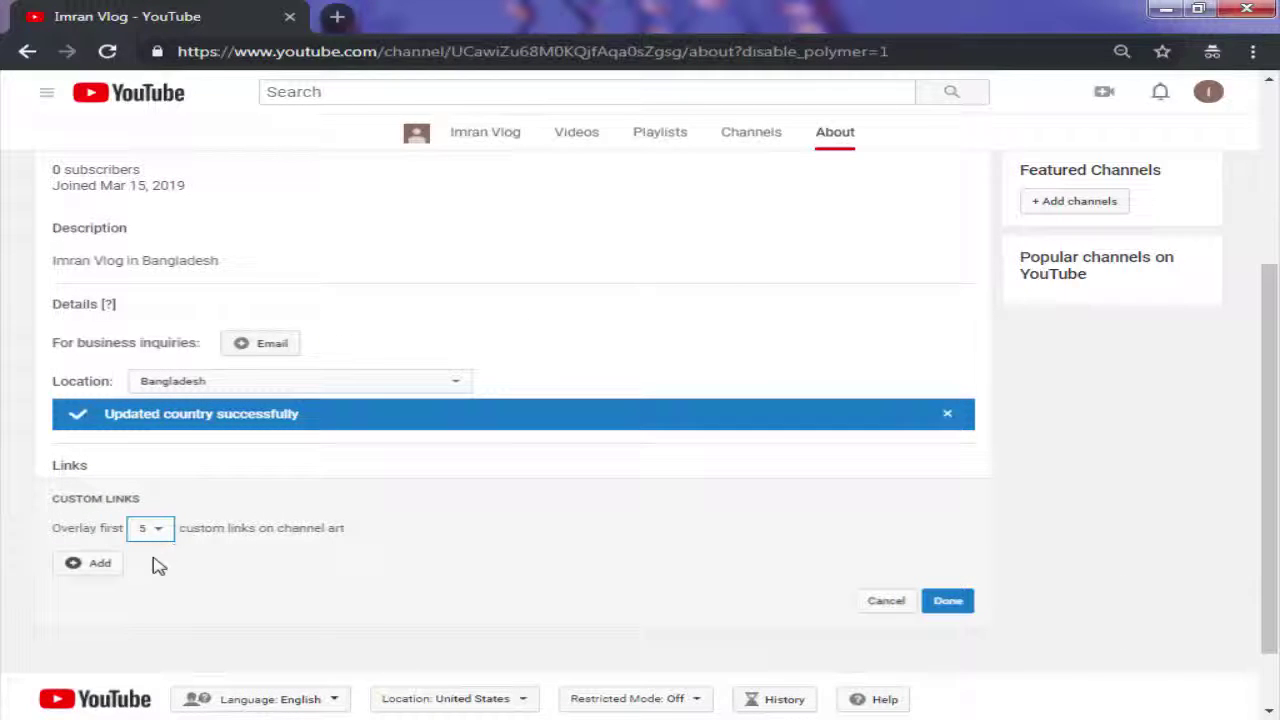
pyautogui.click(168, 536)
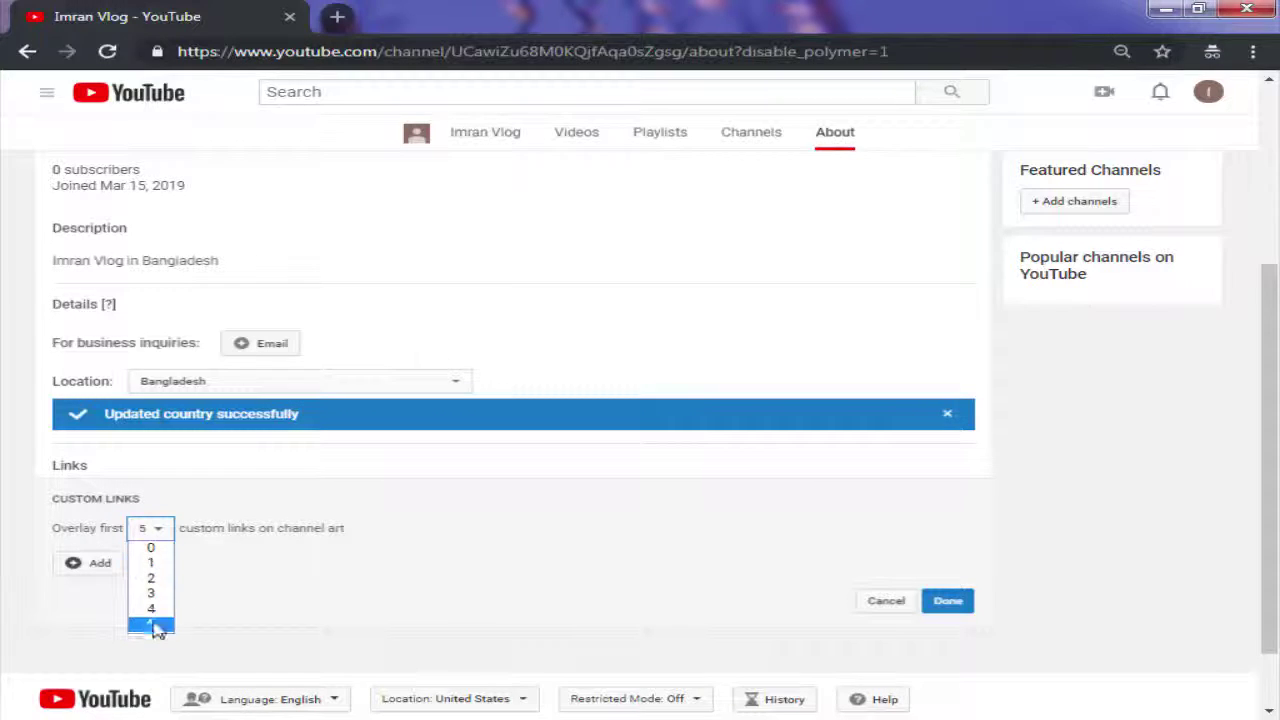
pyautogui.click(900, 606)
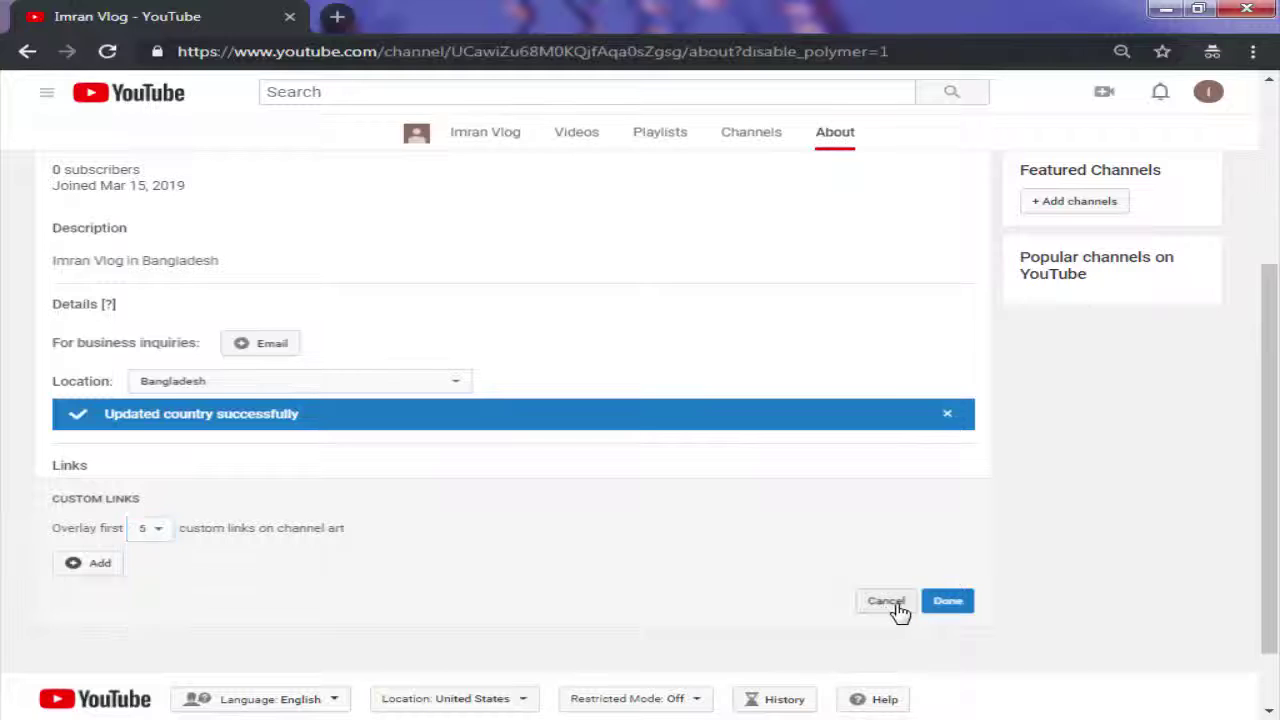
pyautogui.click(888, 602)
pyautogui.scroll(3, 826, 531)
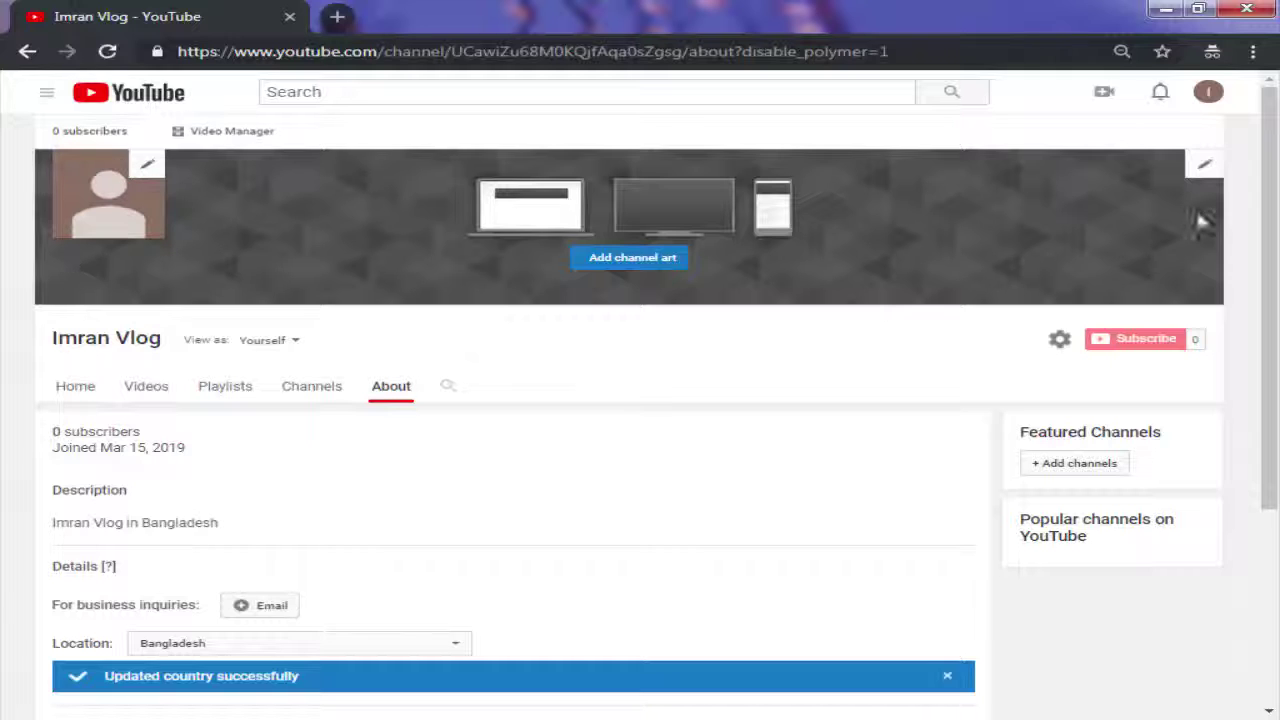
pyautogui.scroll(-1, 1160, 244)
pyautogui.scroll(1, 1137, 237)
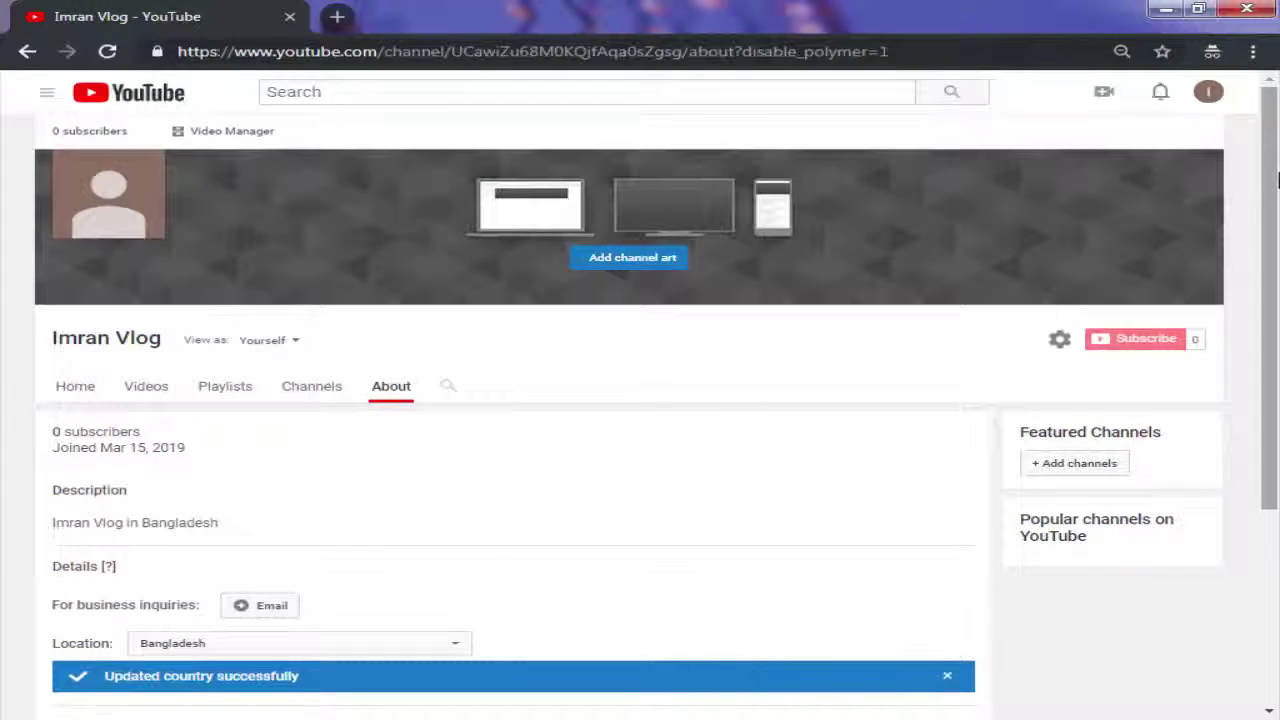
pyautogui.scroll(-2, 1275, 178)
pyautogui.scroll(2, 1143, 86)
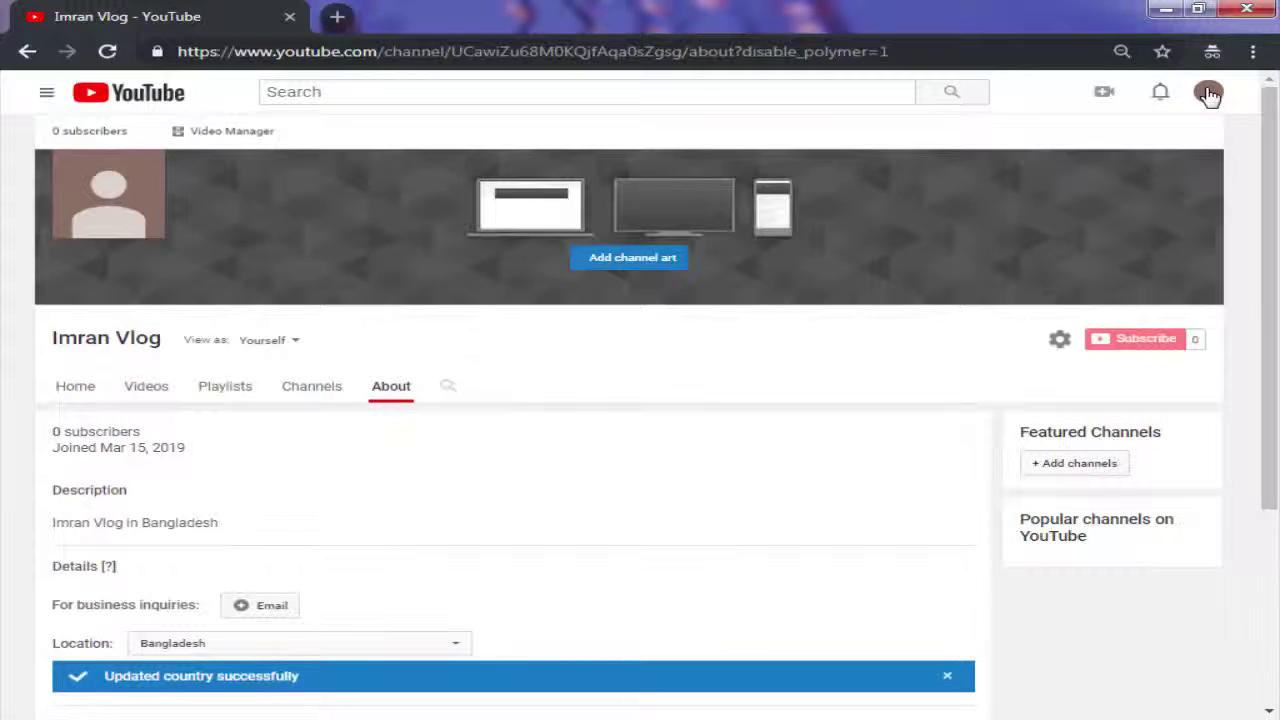
# Open the channel's studio, dismiss the introduction, and save Creator Studio Classic as the default creator experience
pyautogui.click(1209, 93)
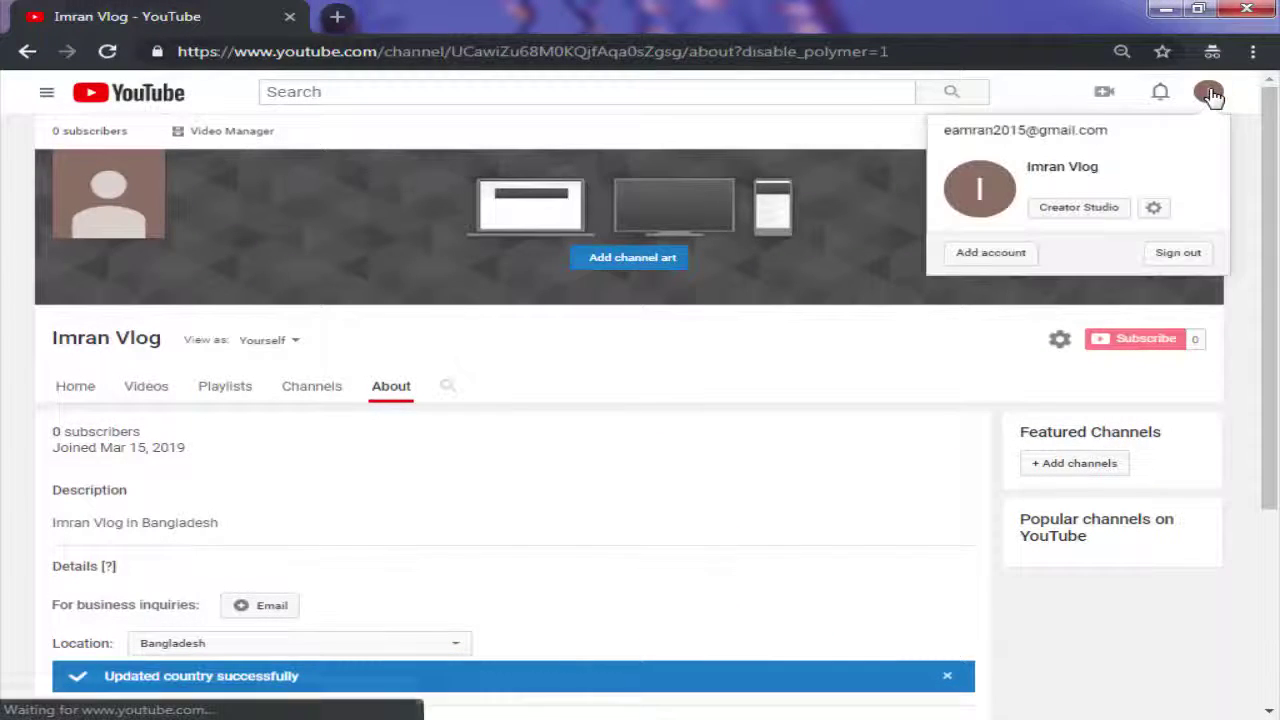
pyautogui.click(1101, 221)
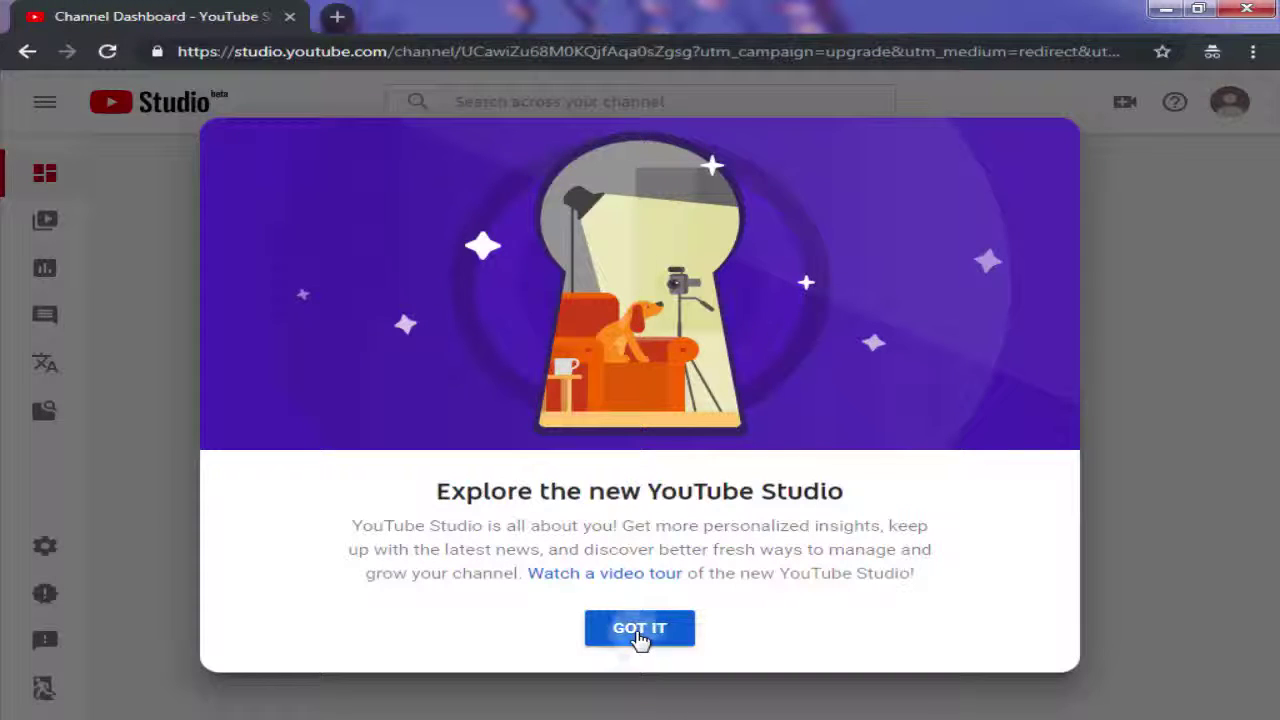
pyautogui.click(639, 628)
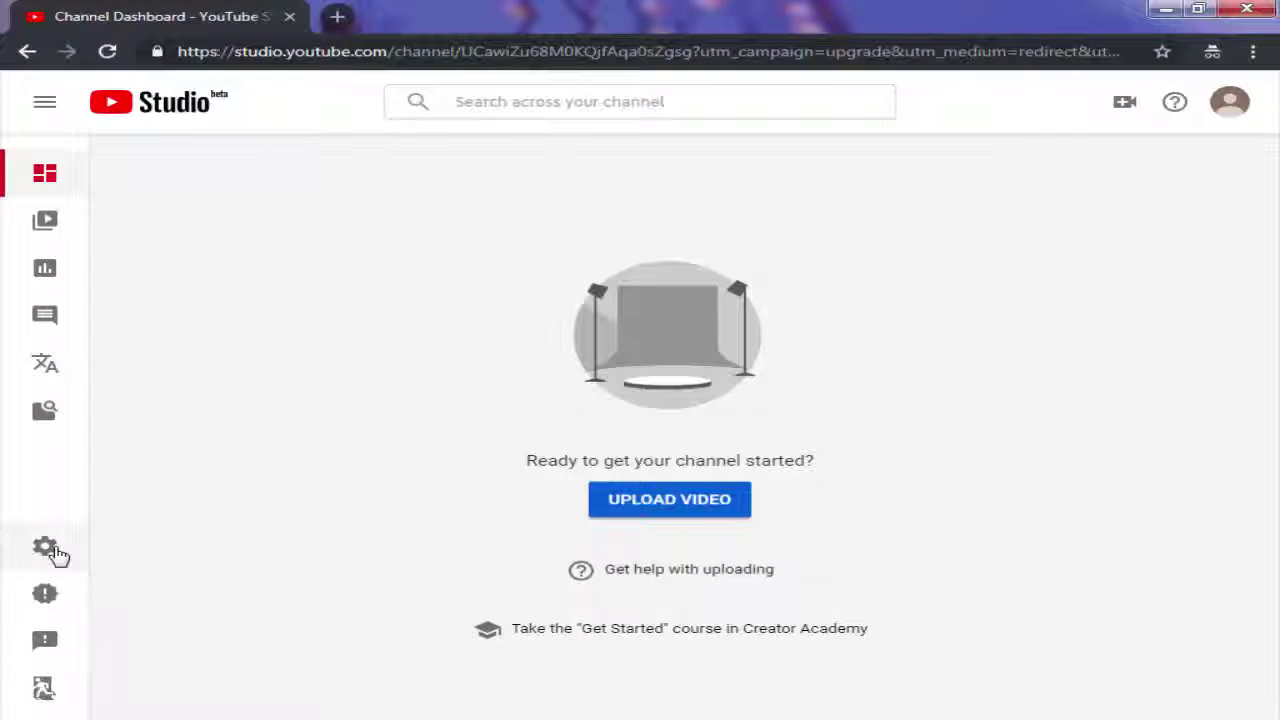
pyautogui.click(52, 544)
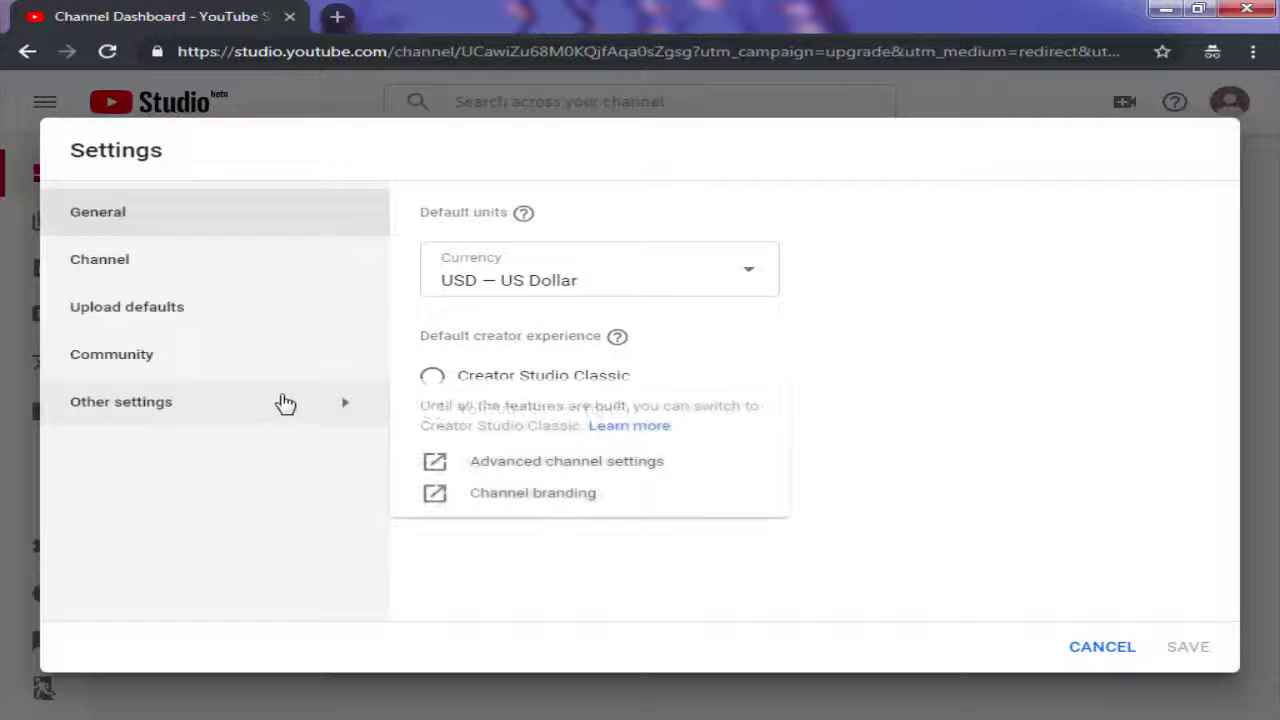
pyautogui.click(468, 382)
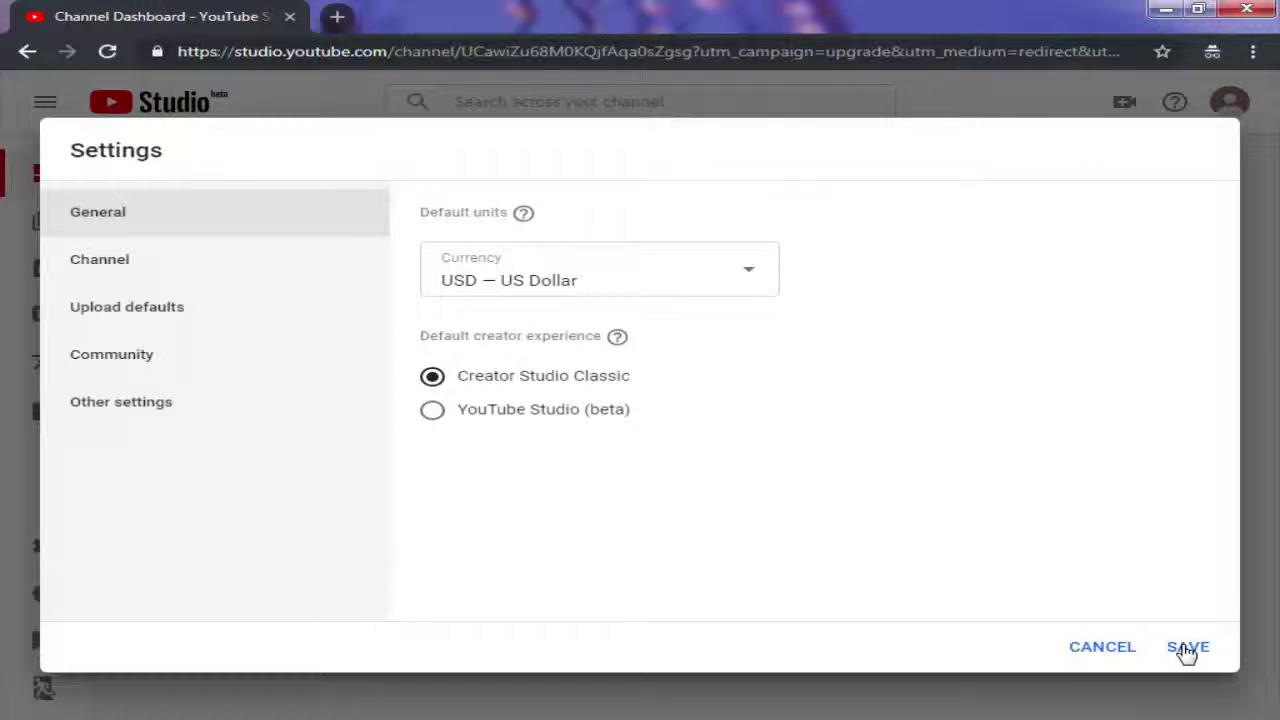
pyautogui.click(1188, 648)
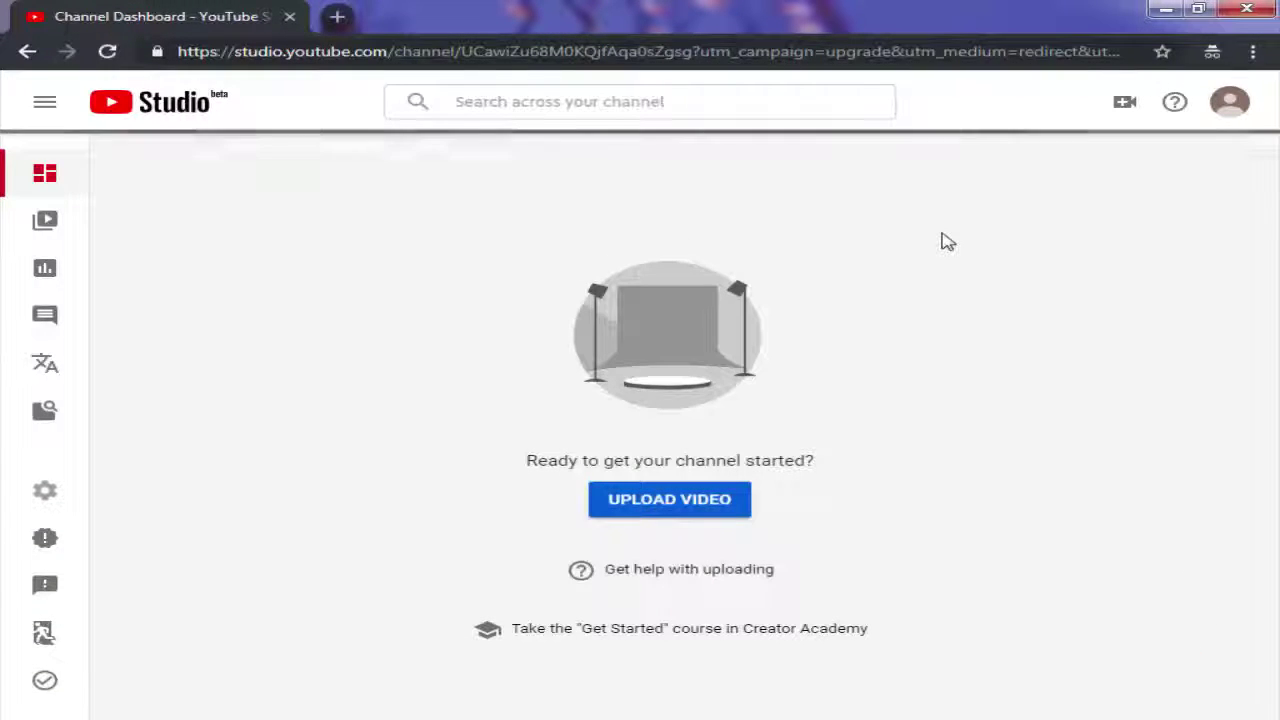
# Leave YouTube Studio beta for the vlog channel's own page and open its customization view
pyautogui.click(1240, 105)
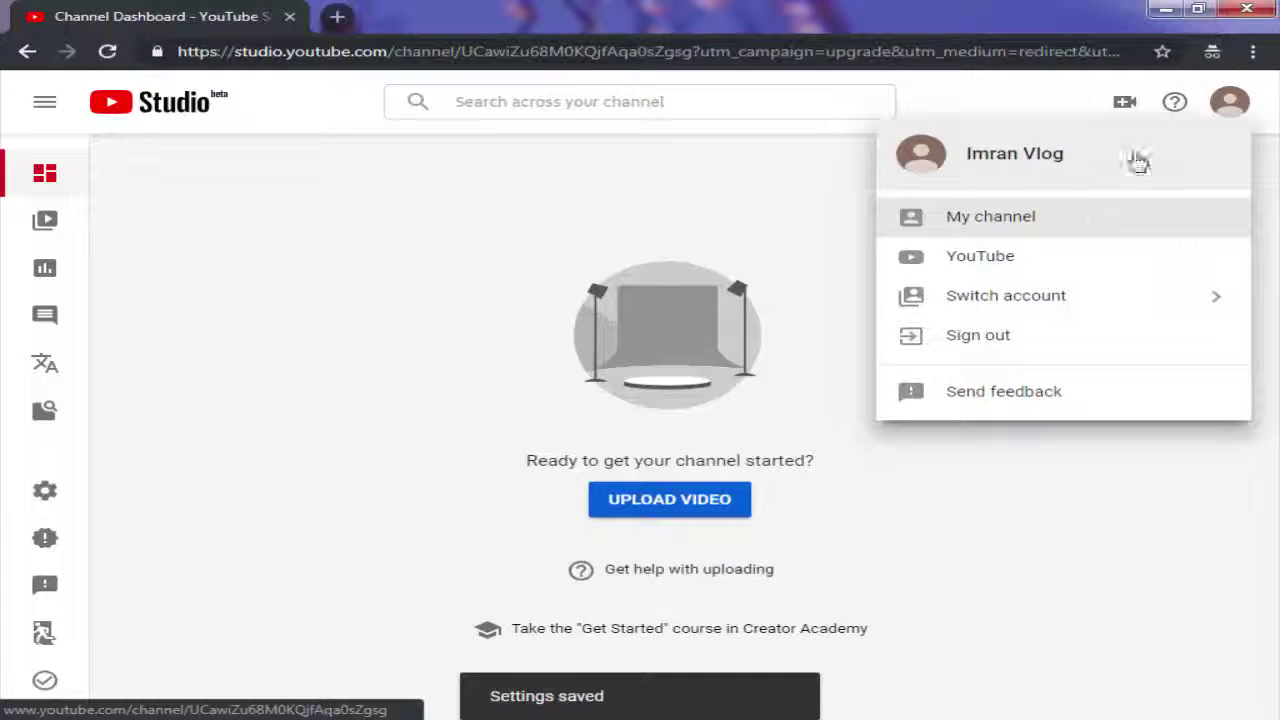
pyautogui.click(1229, 101)
pyautogui.click(1229, 101)
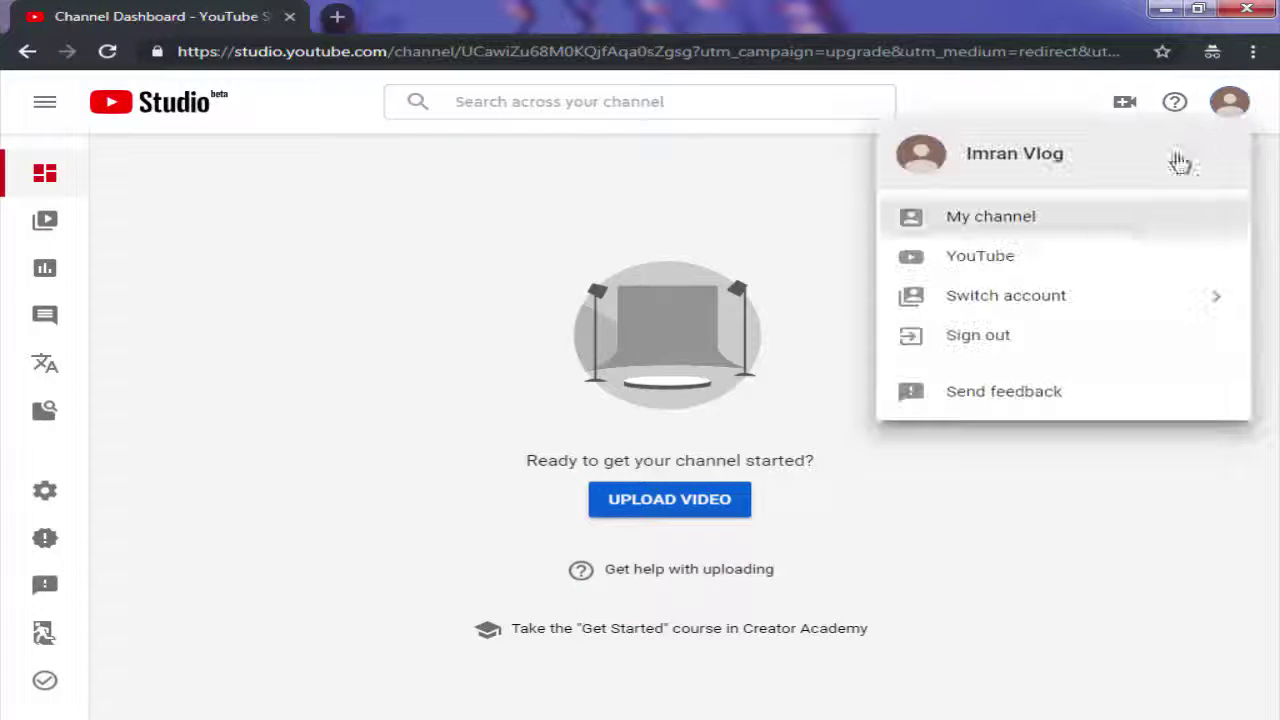
pyautogui.click(1068, 219)
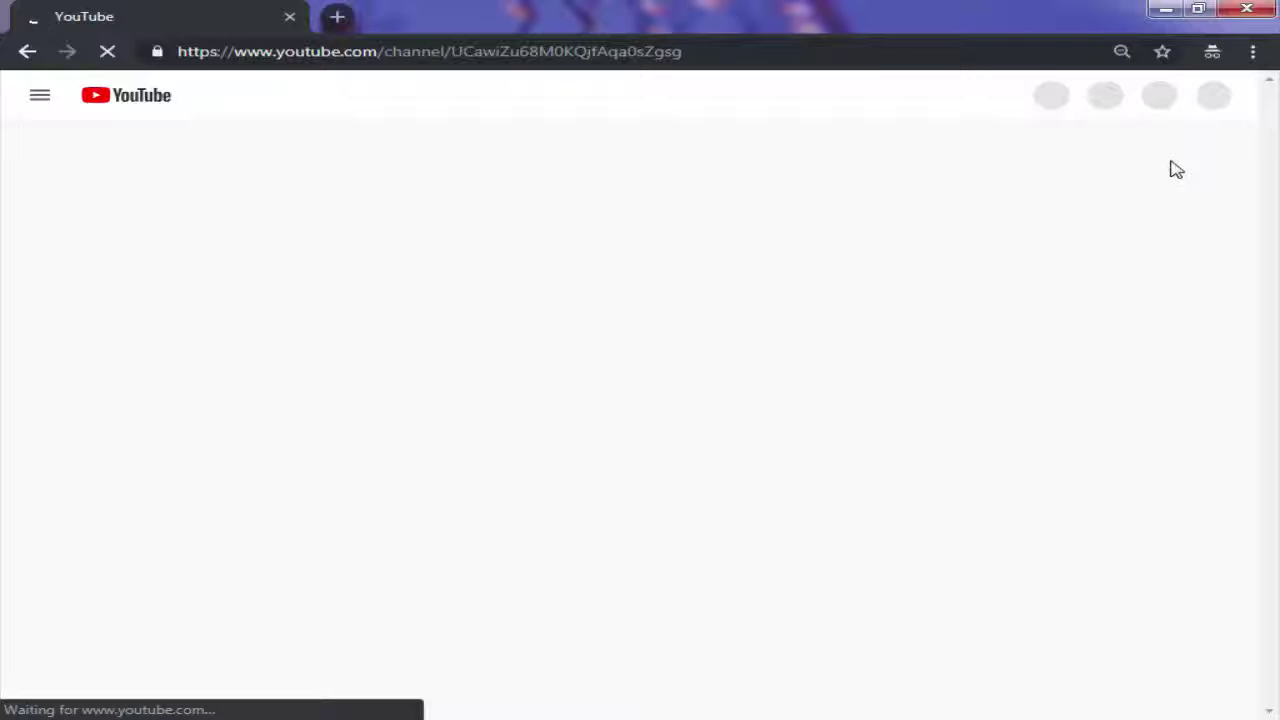
pyautogui.click(1207, 96)
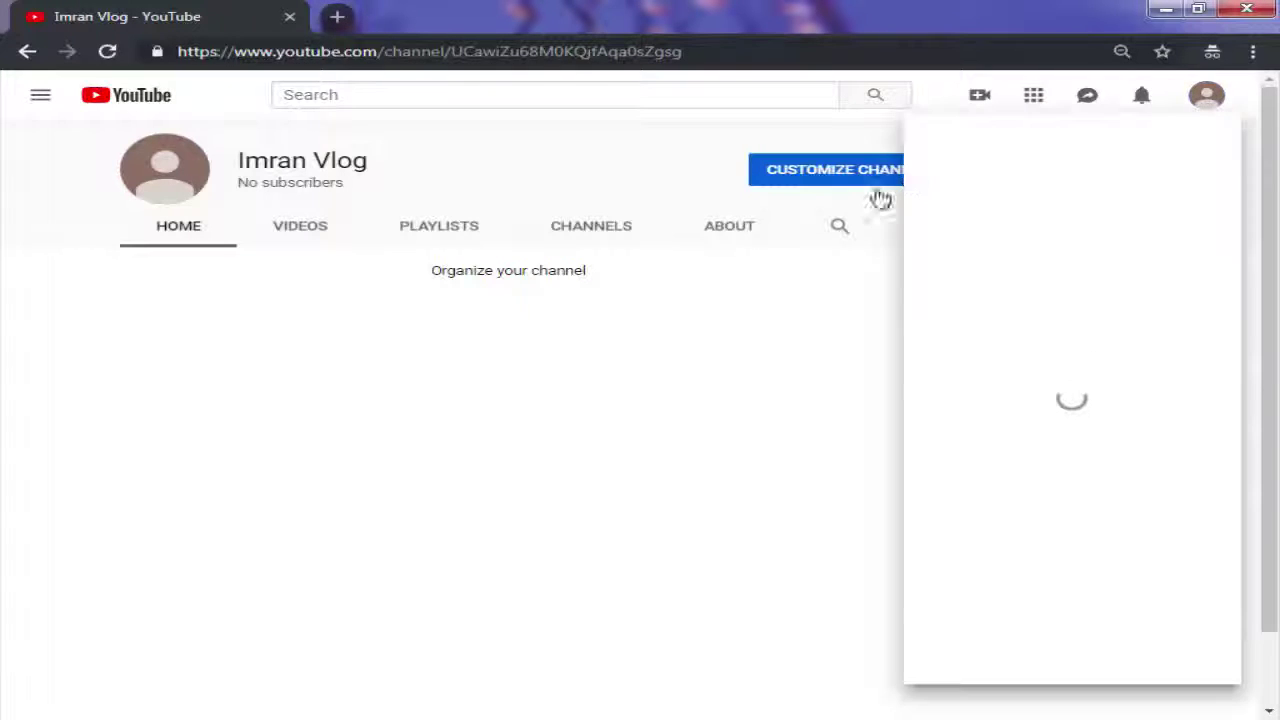
pyautogui.click(763, 174)
pyautogui.click(805, 177)
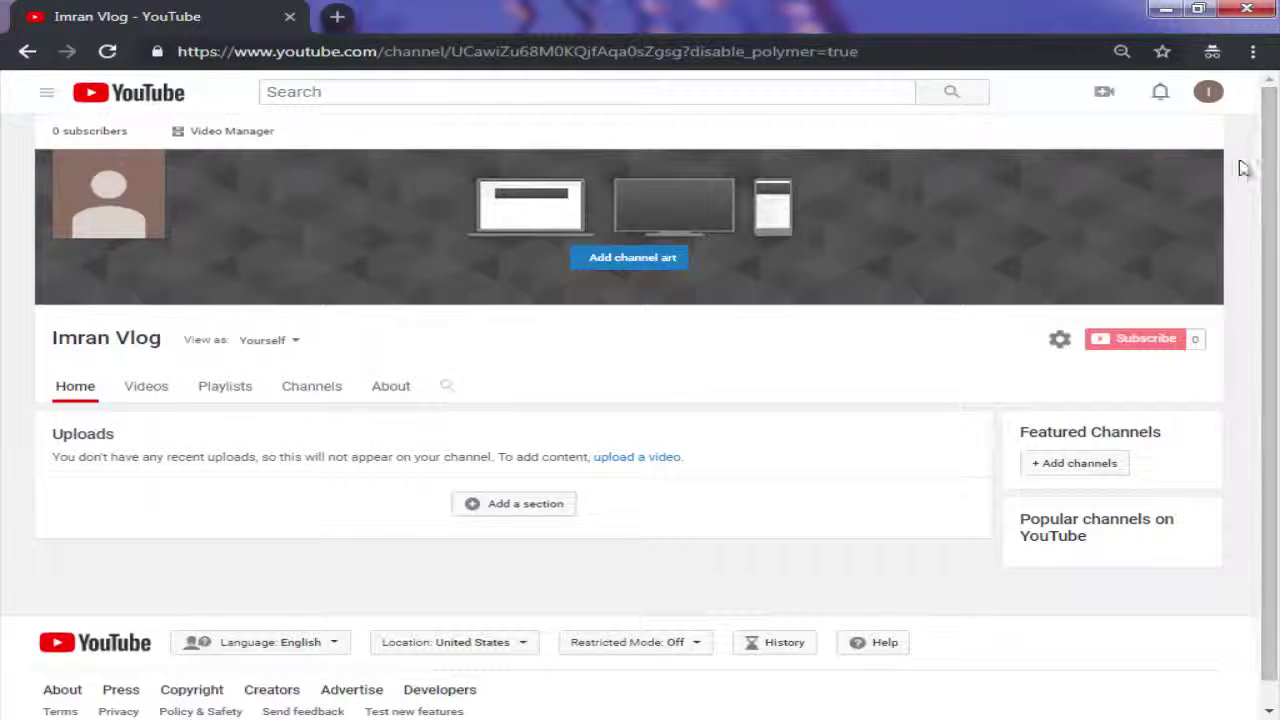
# Open Creator Studio Classic and review the channel's Status and Features page, including verification, strike status and feature eligibility
pyautogui.click(1209, 94)
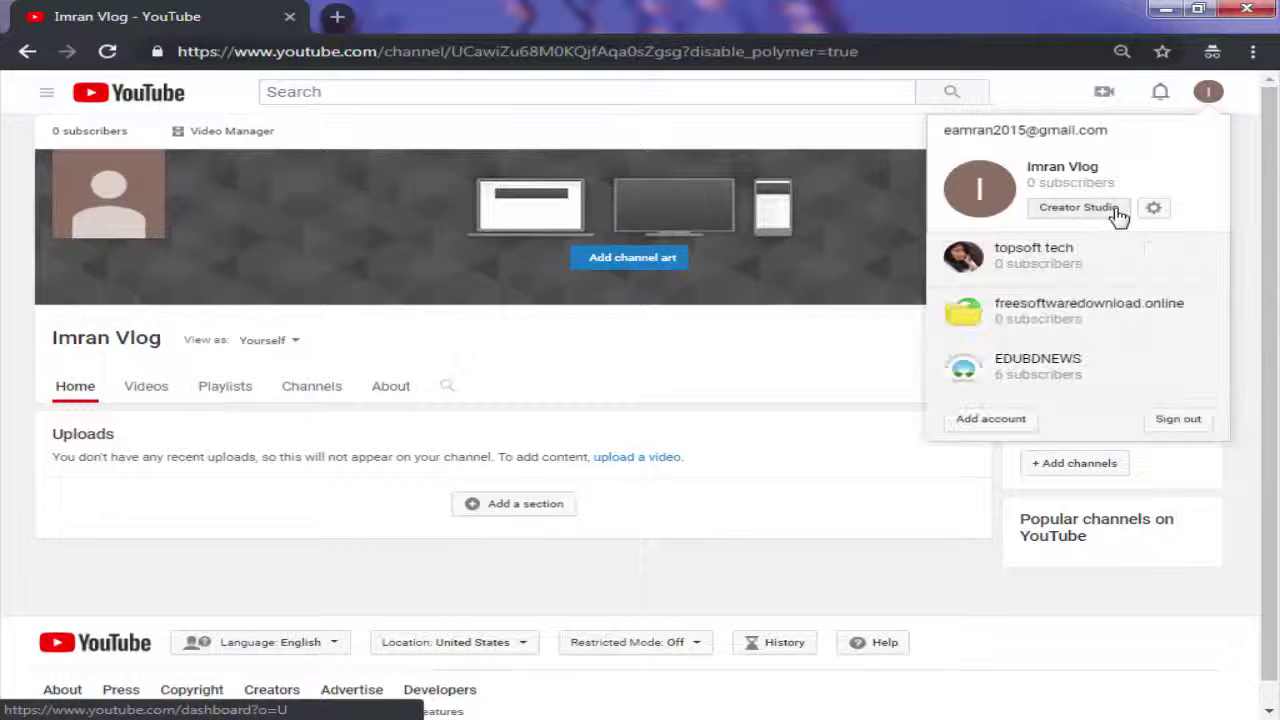
pyautogui.click(1117, 210)
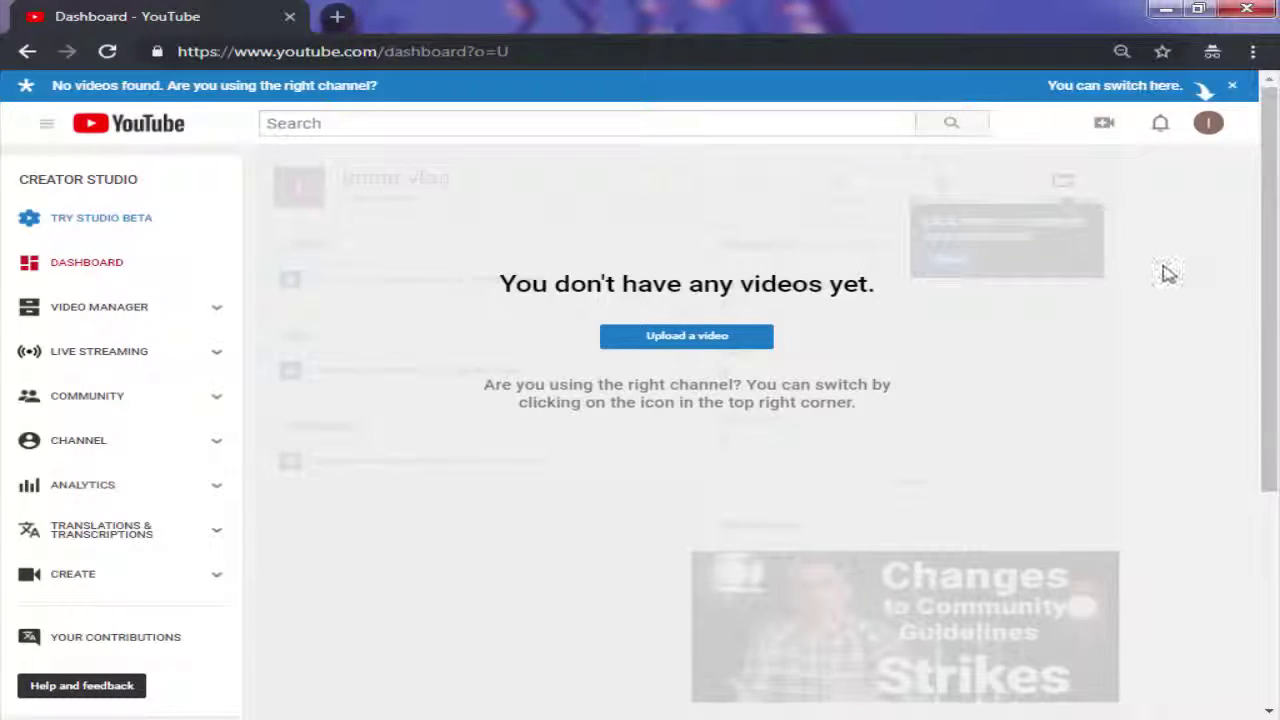
pyautogui.moveTo(1266, 225)
pyautogui.mouseDown()
pyautogui.moveTo(1266, 394)
pyautogui.moveTo(1266, 228)
pyautogui.mouseUp()
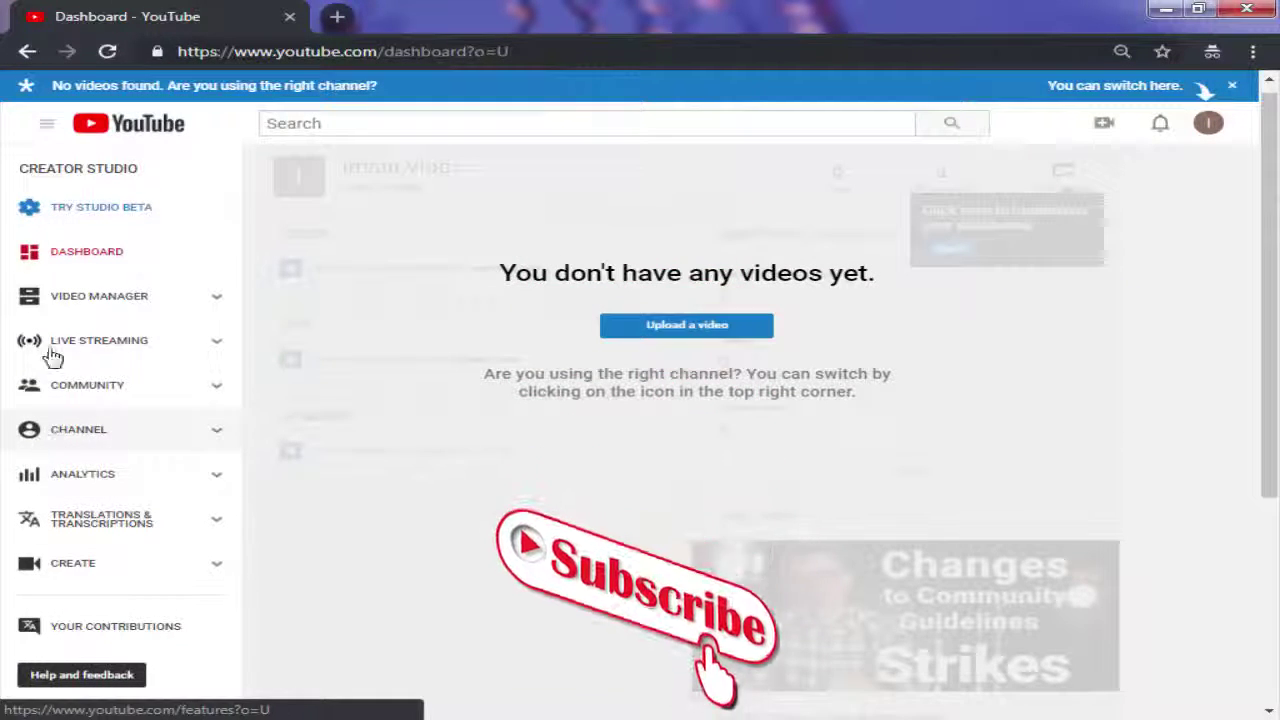
pyautogui.click(97, 440)
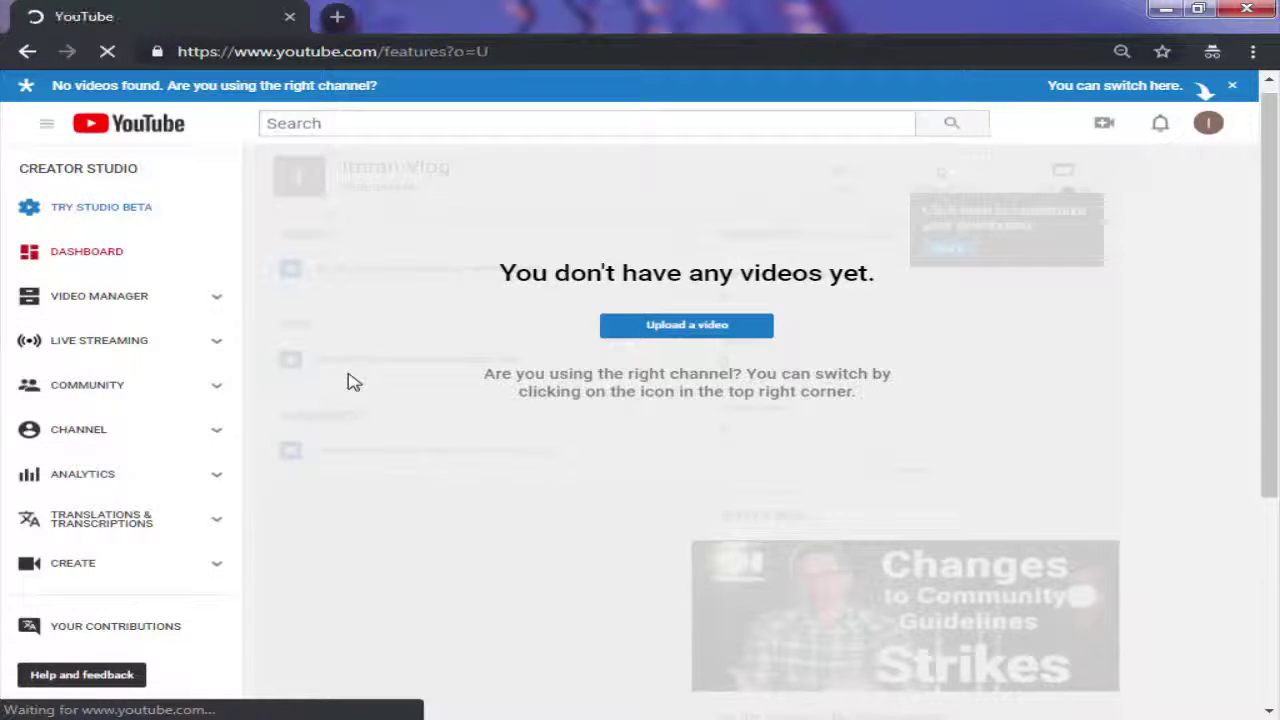
pyautogui.scroll(-1, 349, 380)
pyautogui.scroll(1, 503, 405)
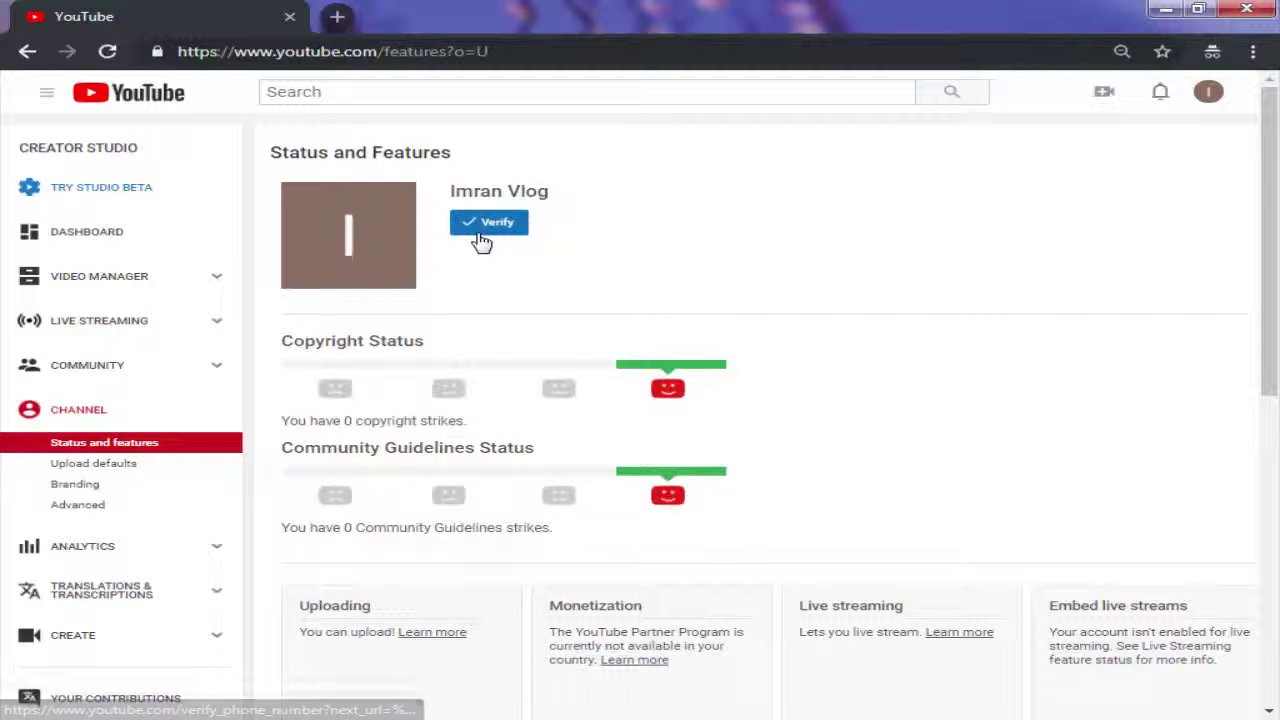
pyautogui.scroll(-4, 506, 280)
pyautogui.scroll(2, 300, 315)
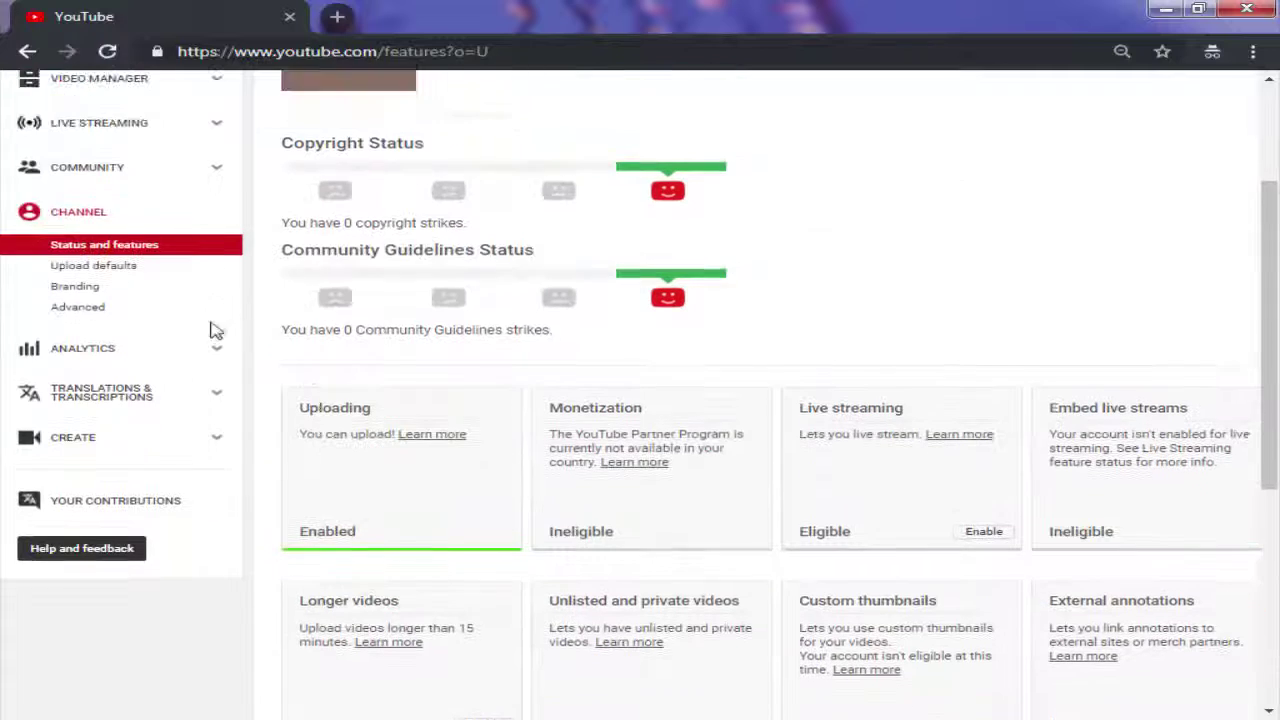
# Open the channel's Advanced settings and review the channel keywords, advertisements, AdWords linking and channel recommendations options
pyautogui.click(88, 310)
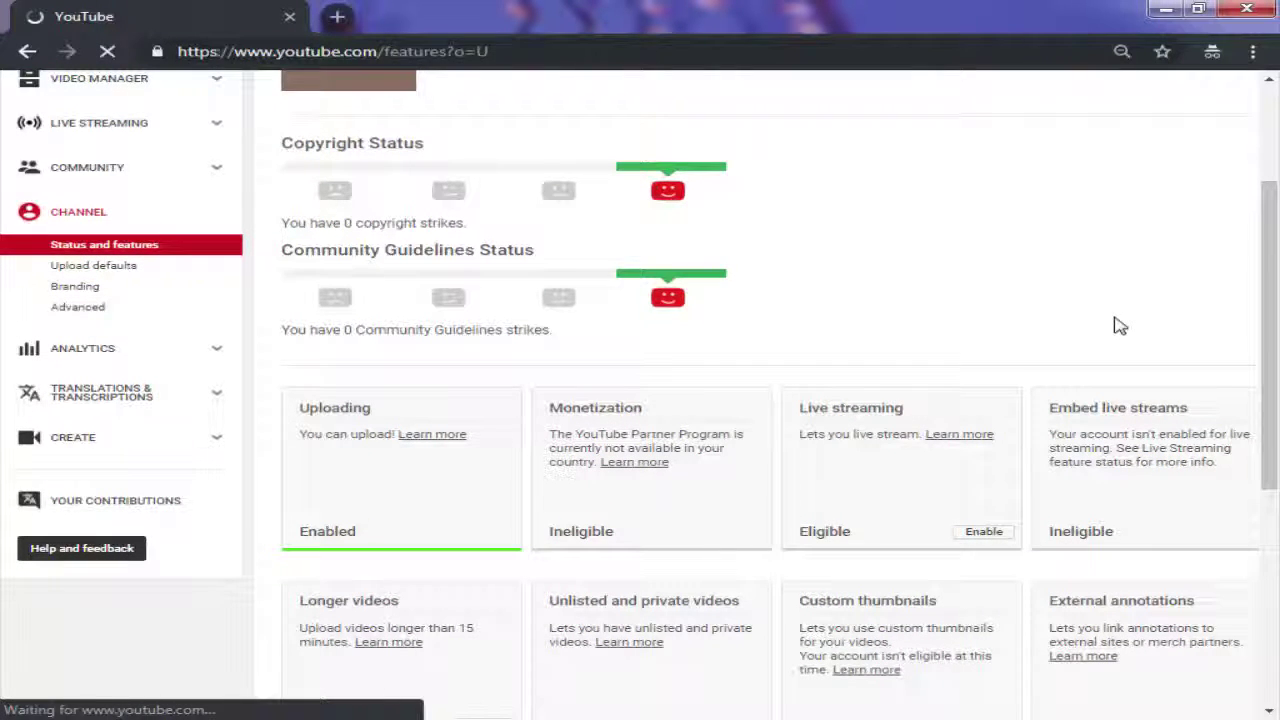
pyautogui.scroll(-2, 912, 425)
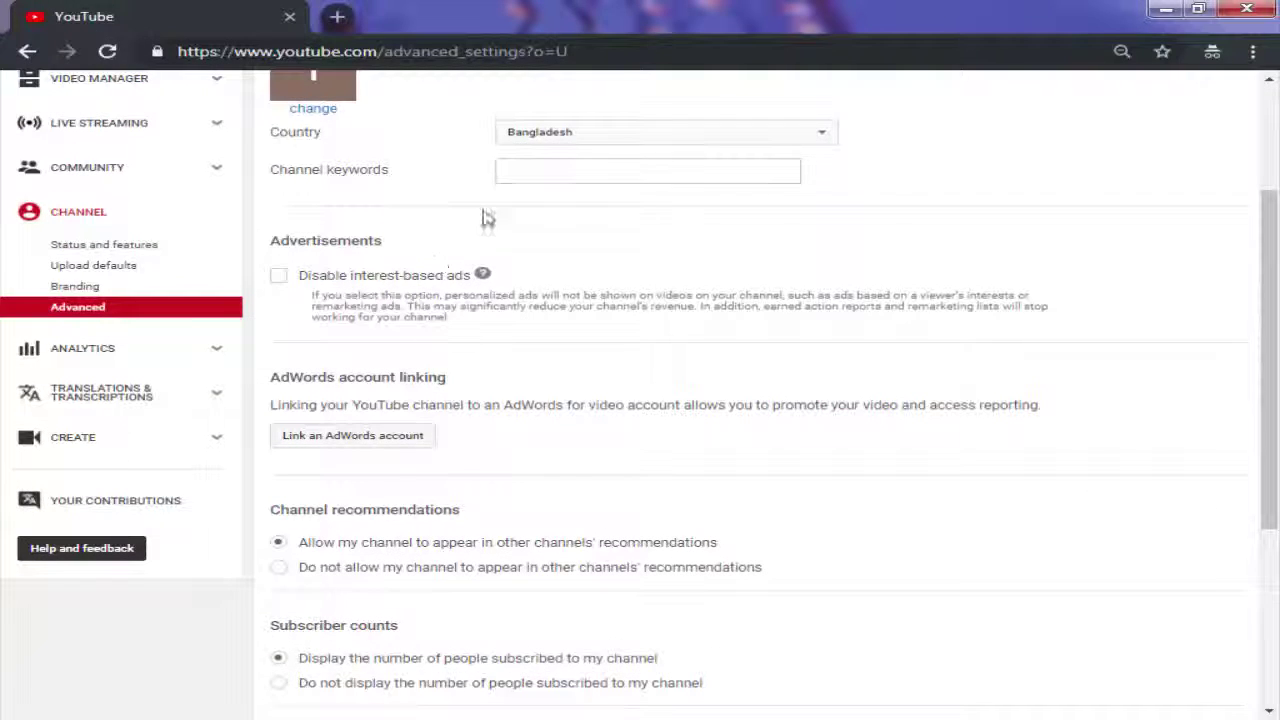
pyautogui.click(510, 170)
pyautogui.click(1019, 184)
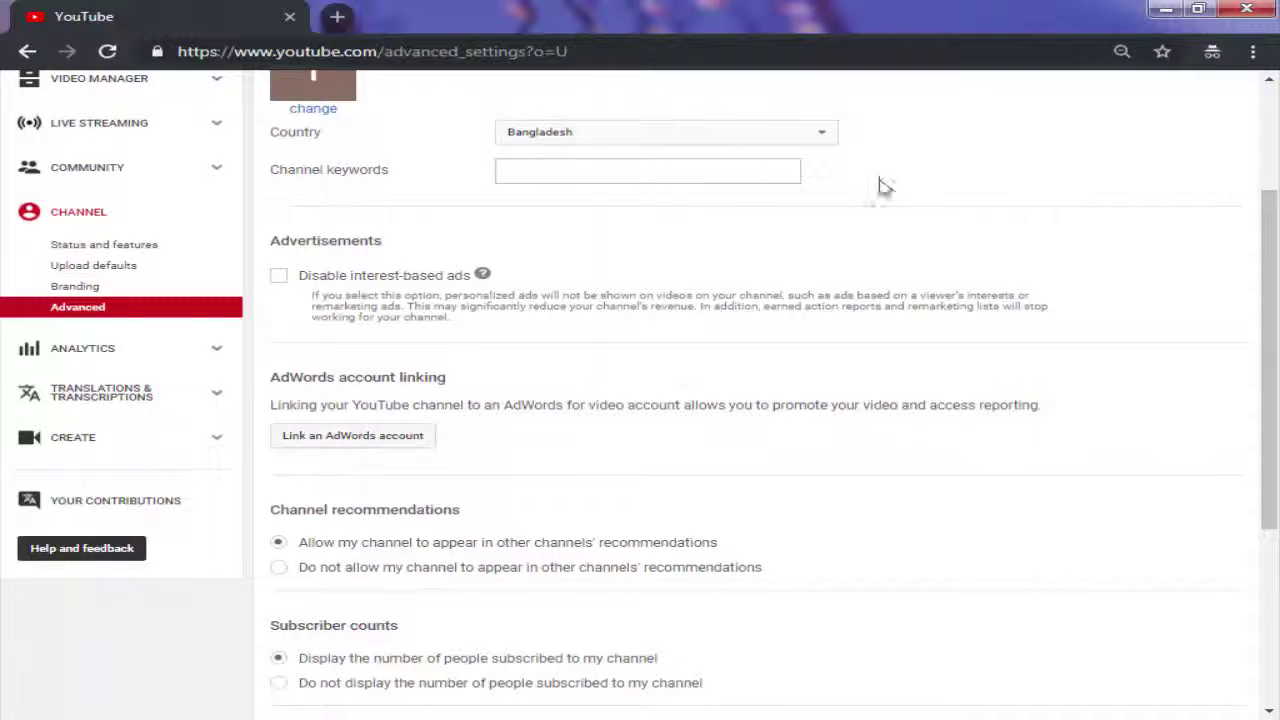
pyautogui.scroll(-2, 874, 374)
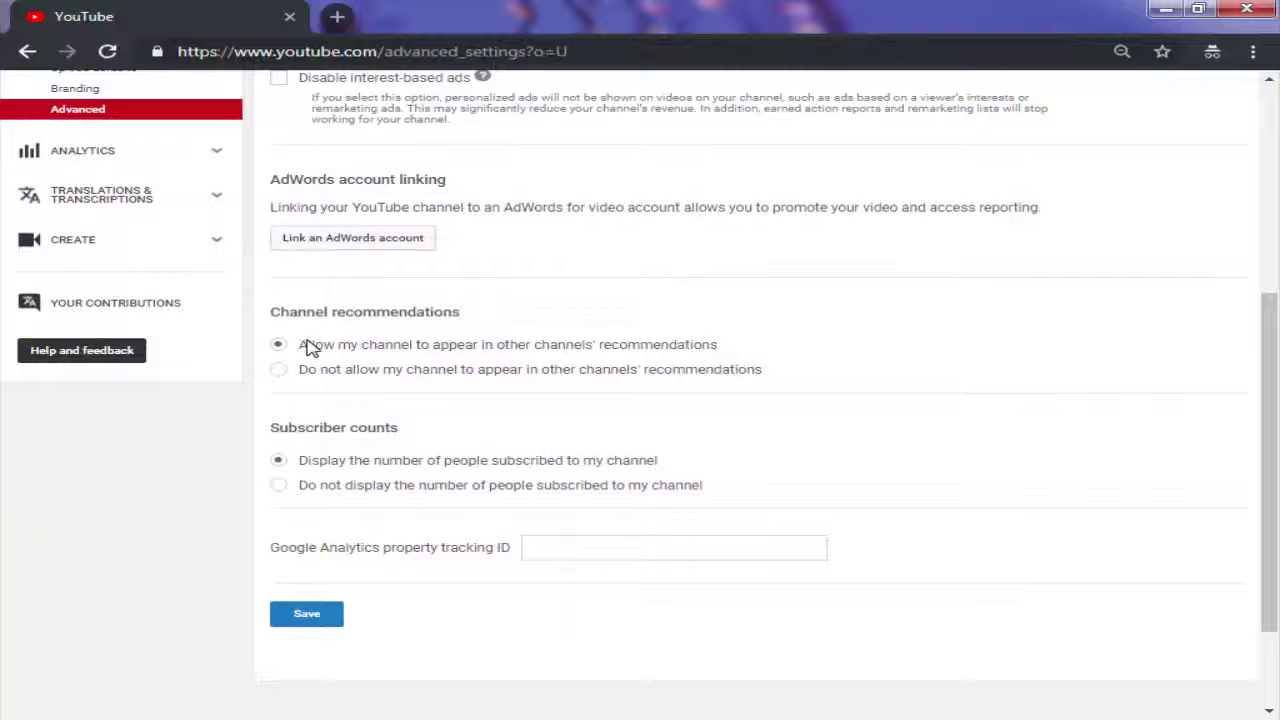
pyautogui.moveTo(306, 345); pyautogui.dragTo(683, 340)
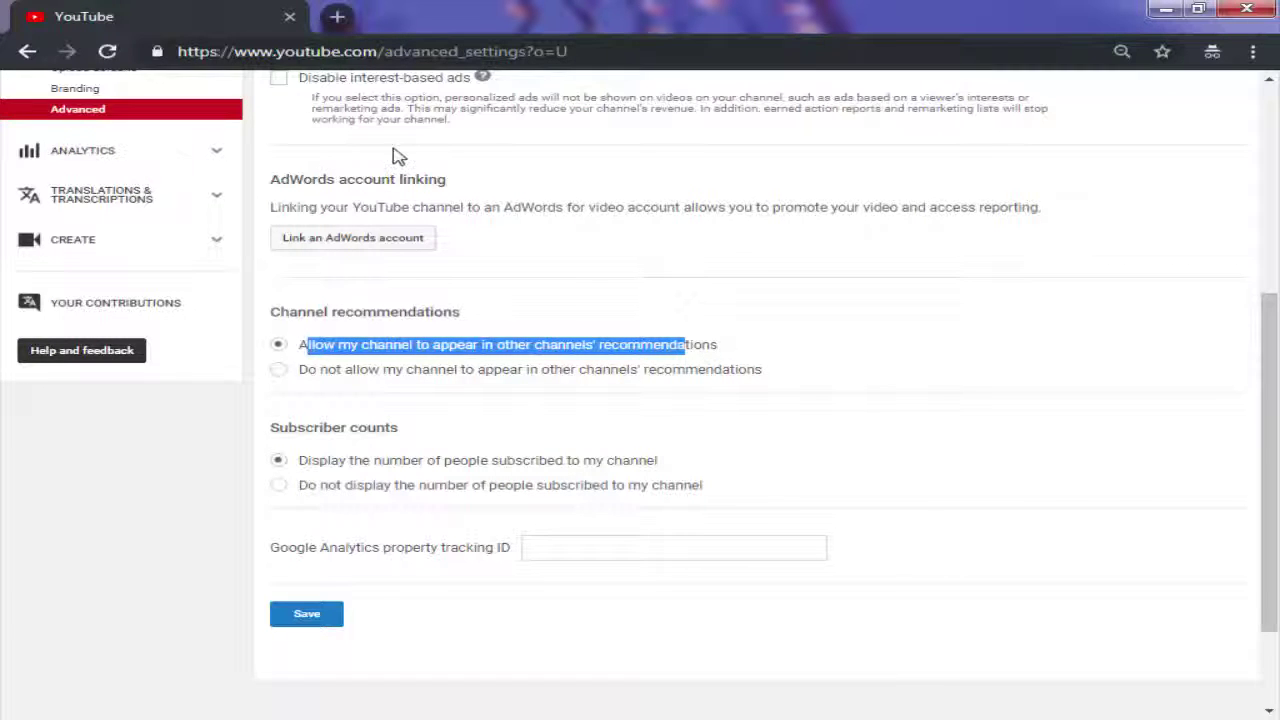
pyautogui.scroll(3, 398, 155)
# Open YouTube in a separate tab, examine the related channels listed on the FoxStarHindi channel page, and close that tab
pyautogui.click(337, 16)
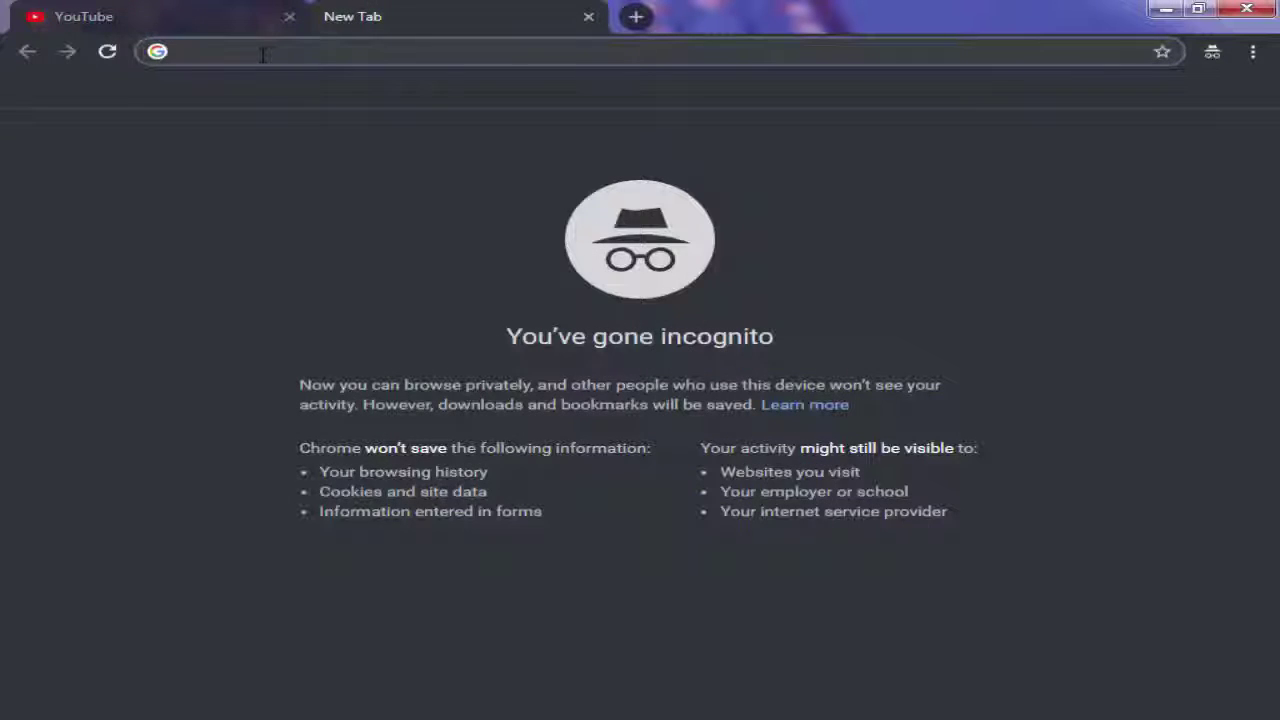
pyautogui.write('y')
pyautogui.click(286, 96)
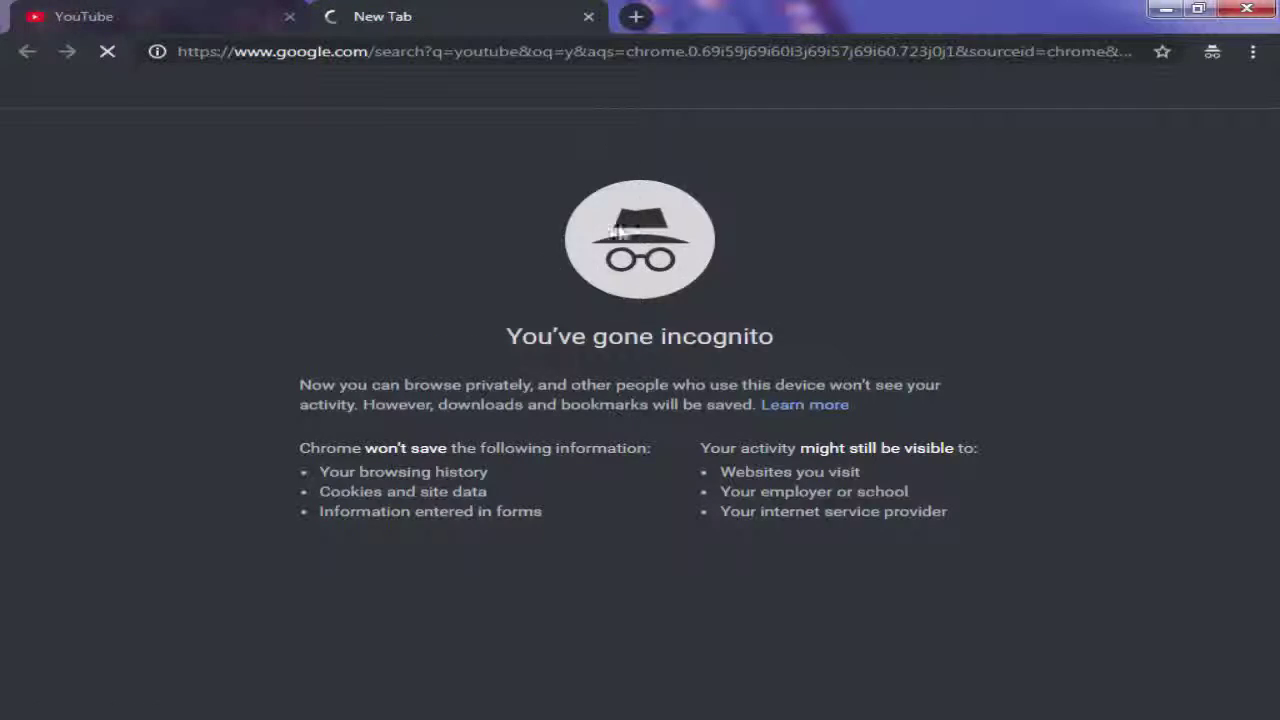
pyautogui.click(270, 233)
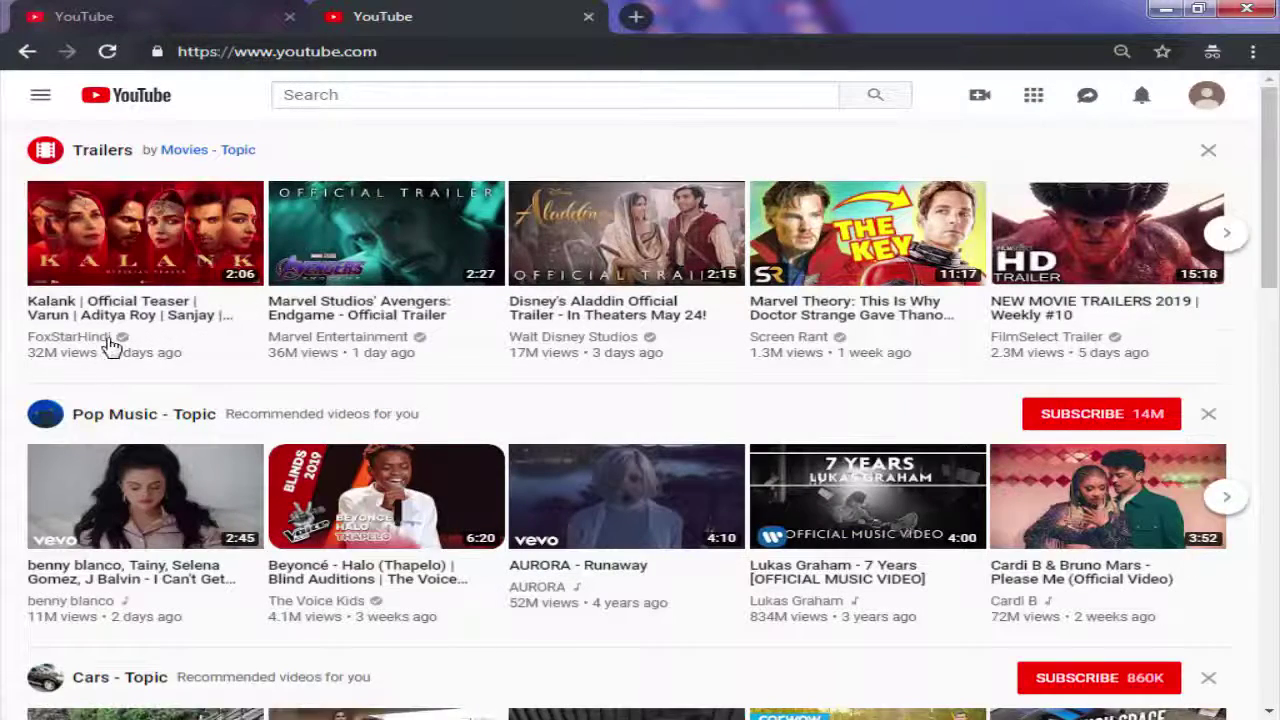
pyautogui.click(76, 340)
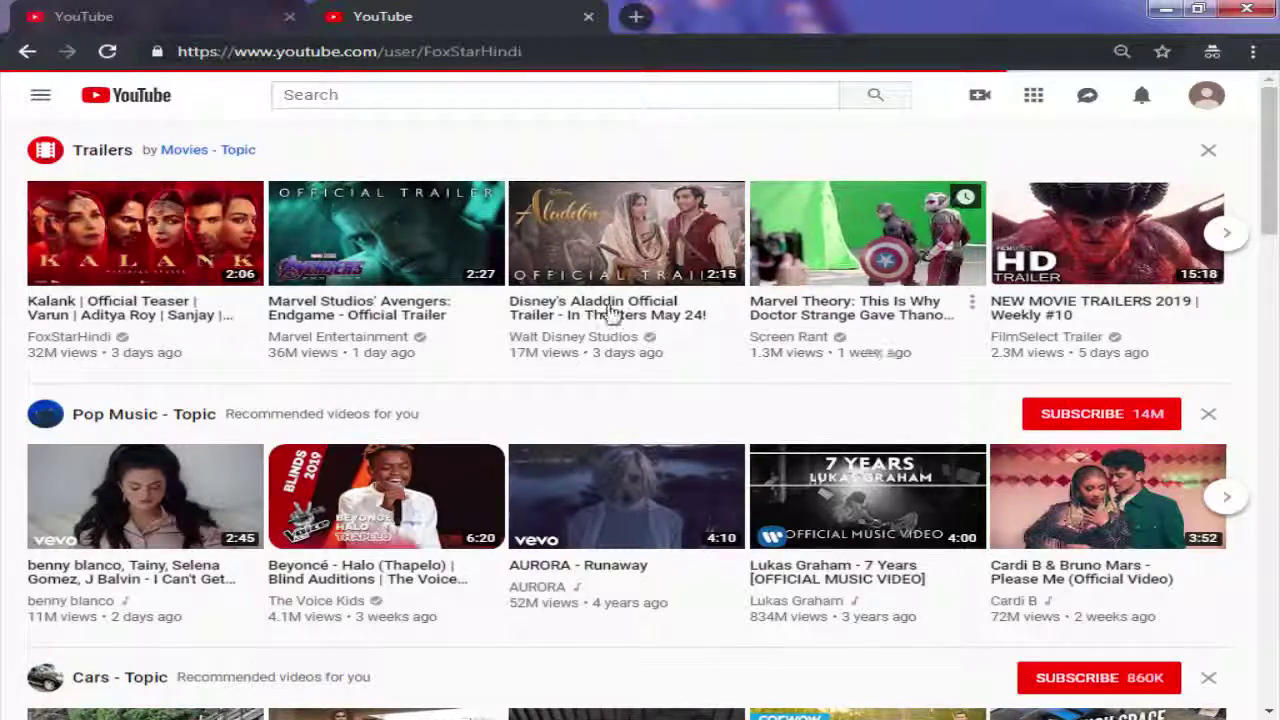
pyautogui.scroll(-4, 1040, 465)
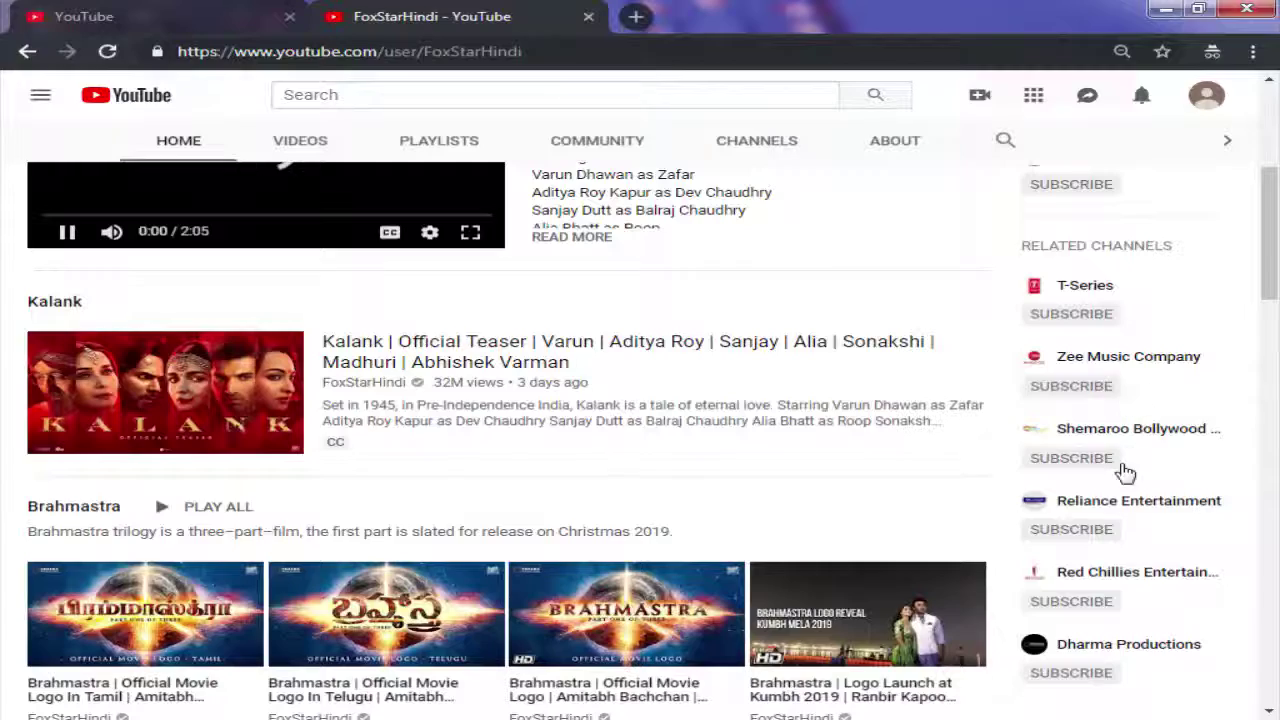
pyautogui.scroll(-3, 1066, 394)
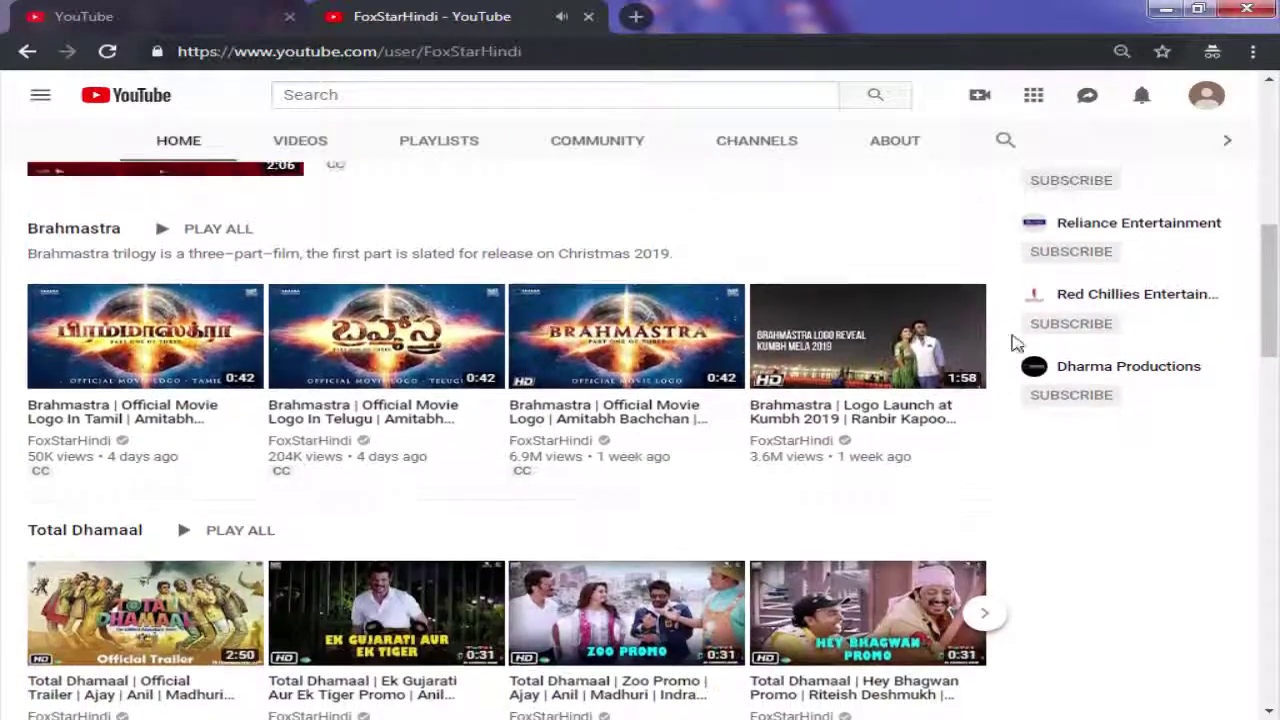
pyautogui.scroll(7, 1015, 343)
pyautogui.click(588, 16)
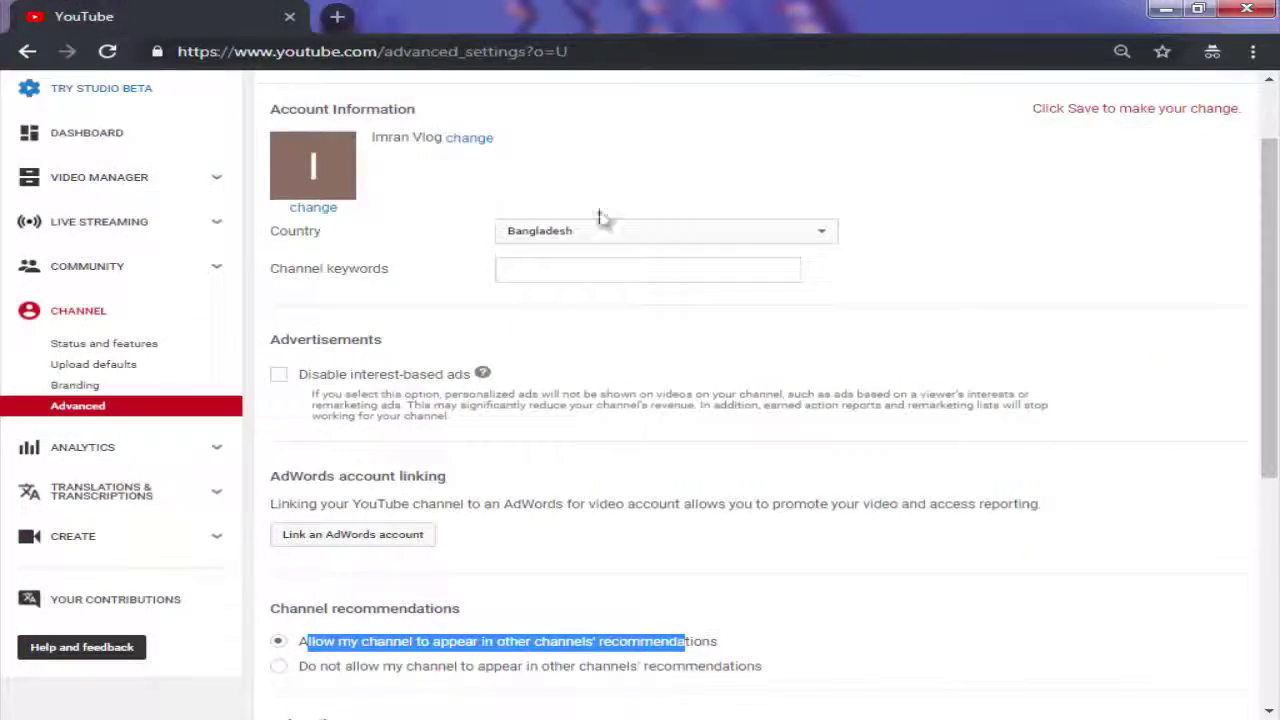
# Try the option that hides the channel's subscriber count, and set it back to displaying the number of people subscribed
pyautogui.scroll(-1, 537, 455)
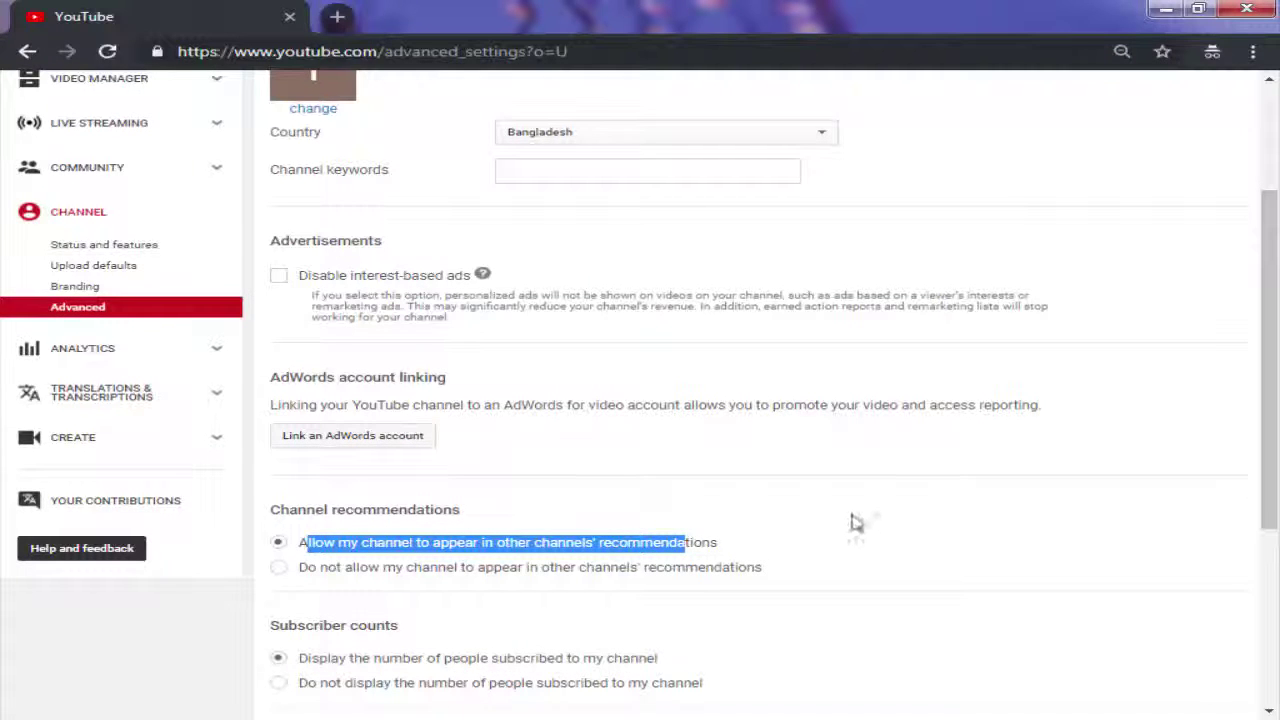
pyautogui.scroll(-2, 735, 540)
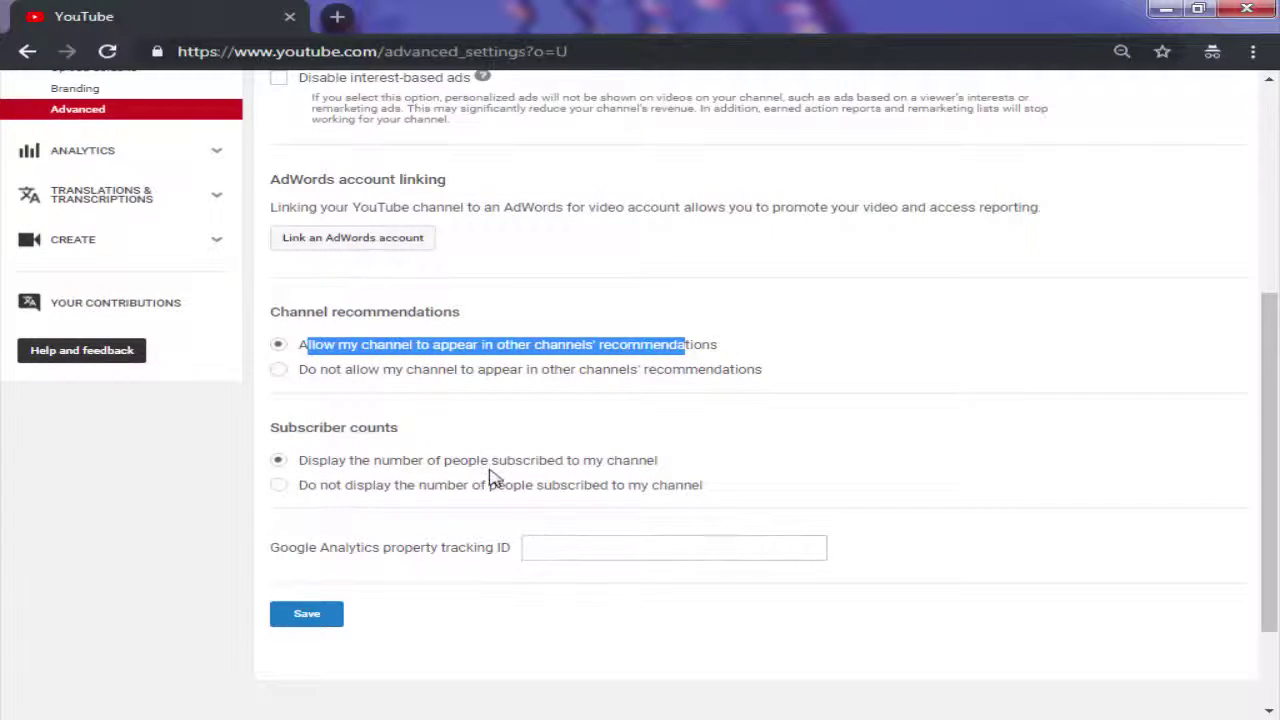
pyautogui.click(418, 458)
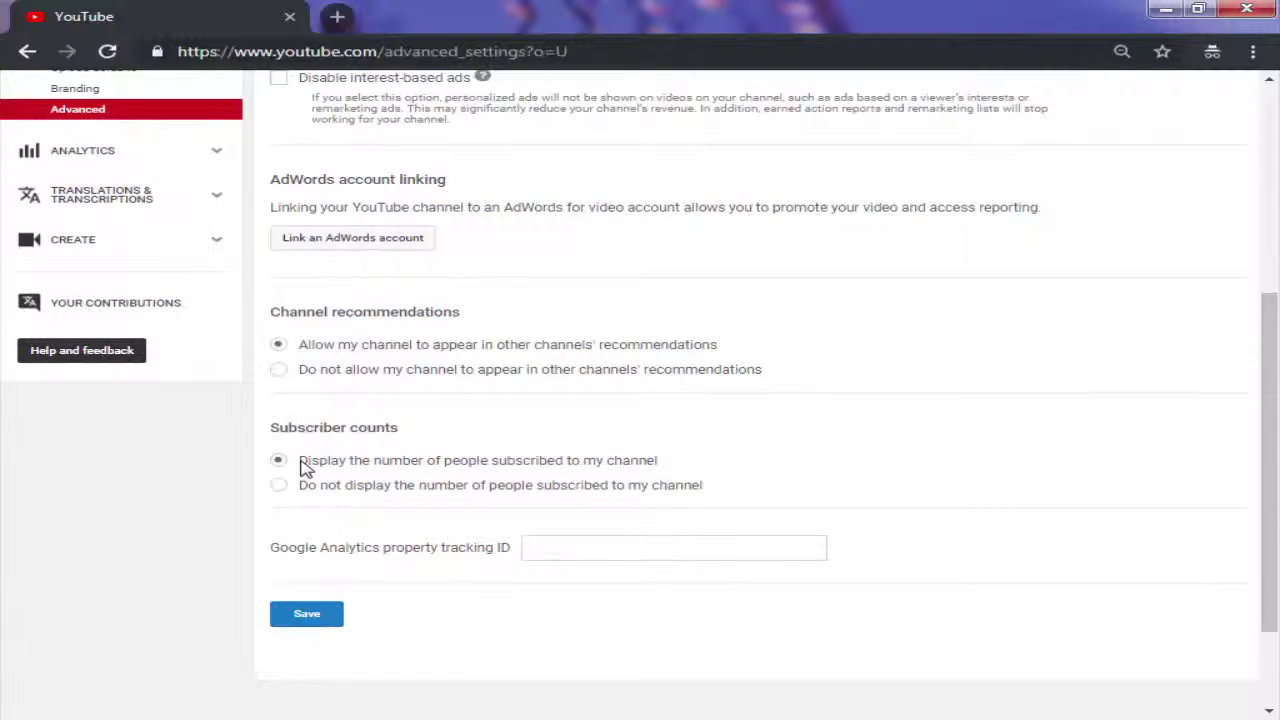
pyautogui.click(309, 488)
pyautogui.click(278, 462)
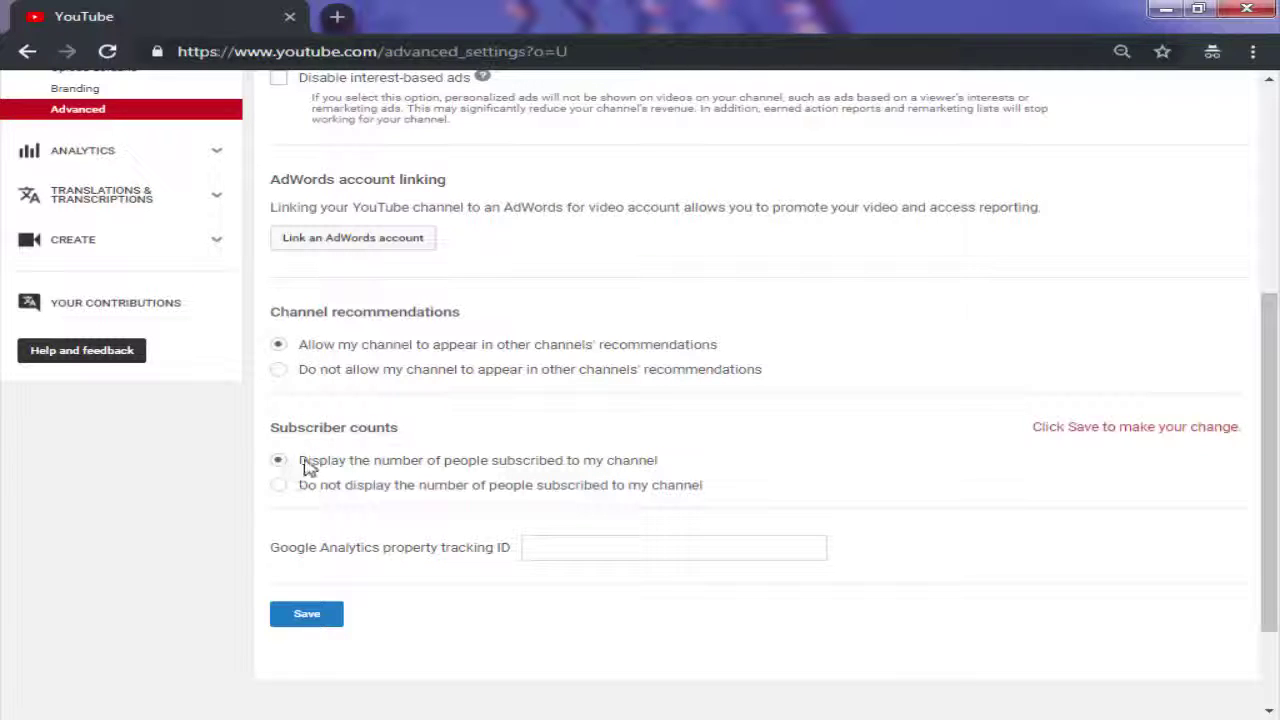
pyautogui.click(281, 490)
pyautogui.click(280, 461)
# Leave the Advanced settings without saving, open the Creator Studio dashboard, and go to the channel's own page
pyautogui.scroll(1, 400, 478)
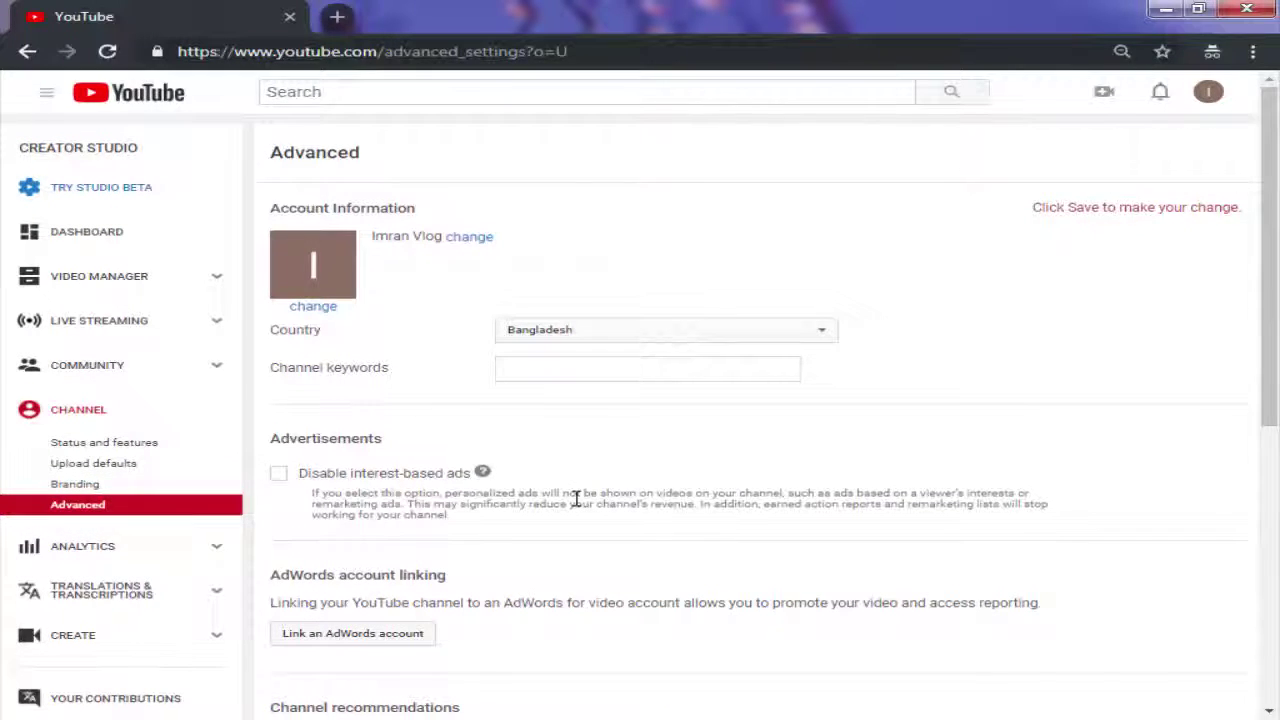
pyautogui.scroll(-3, 576, 498)
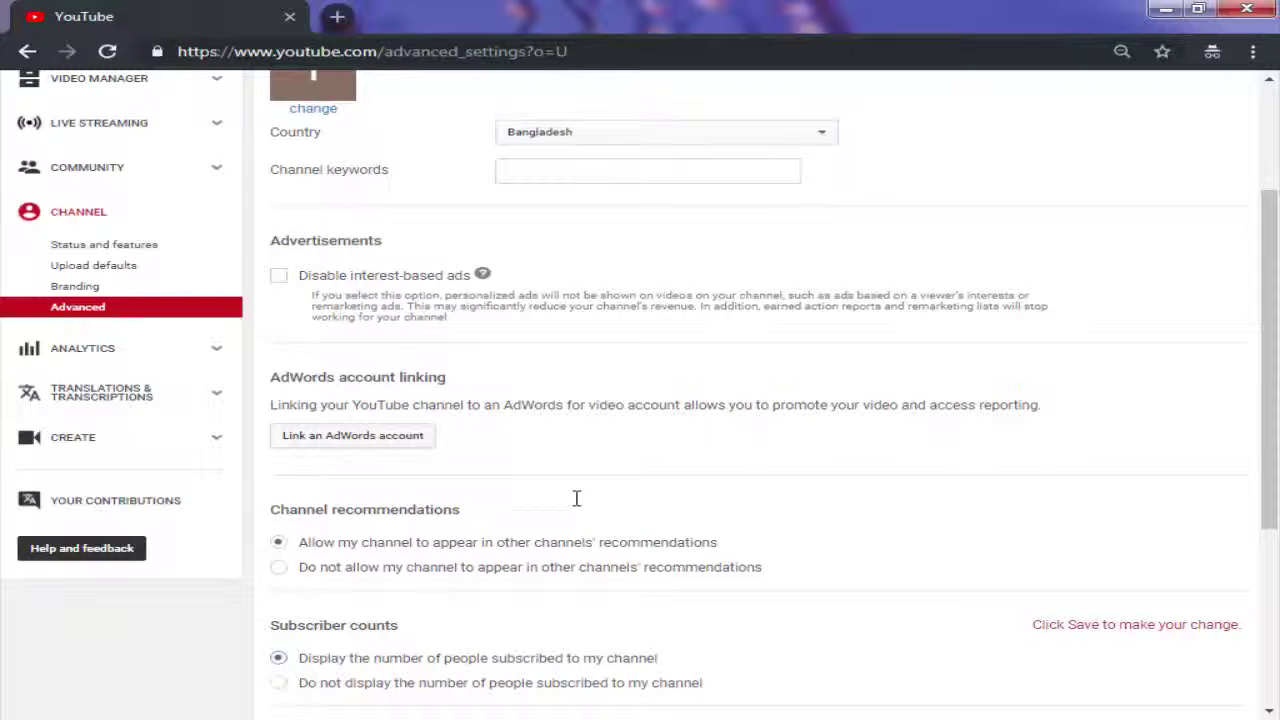
pyautogui.scroll(3, 576, 498)
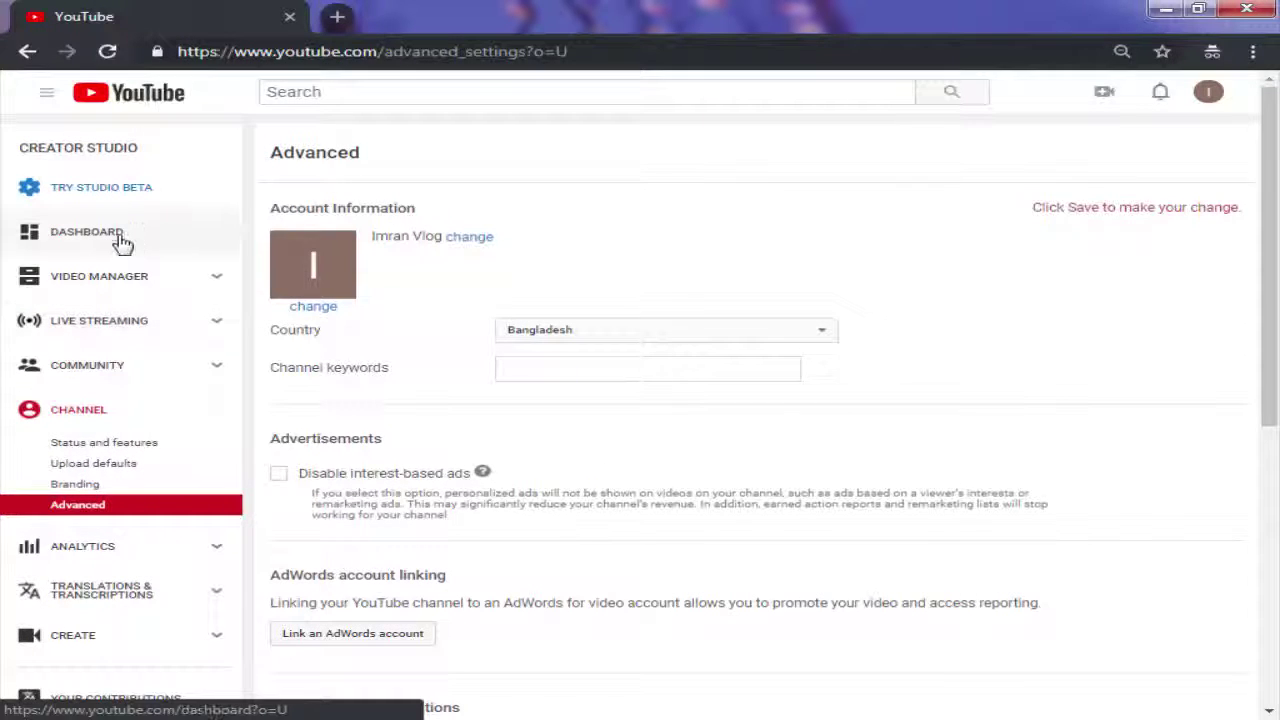
pyautogui.click(121, 242)
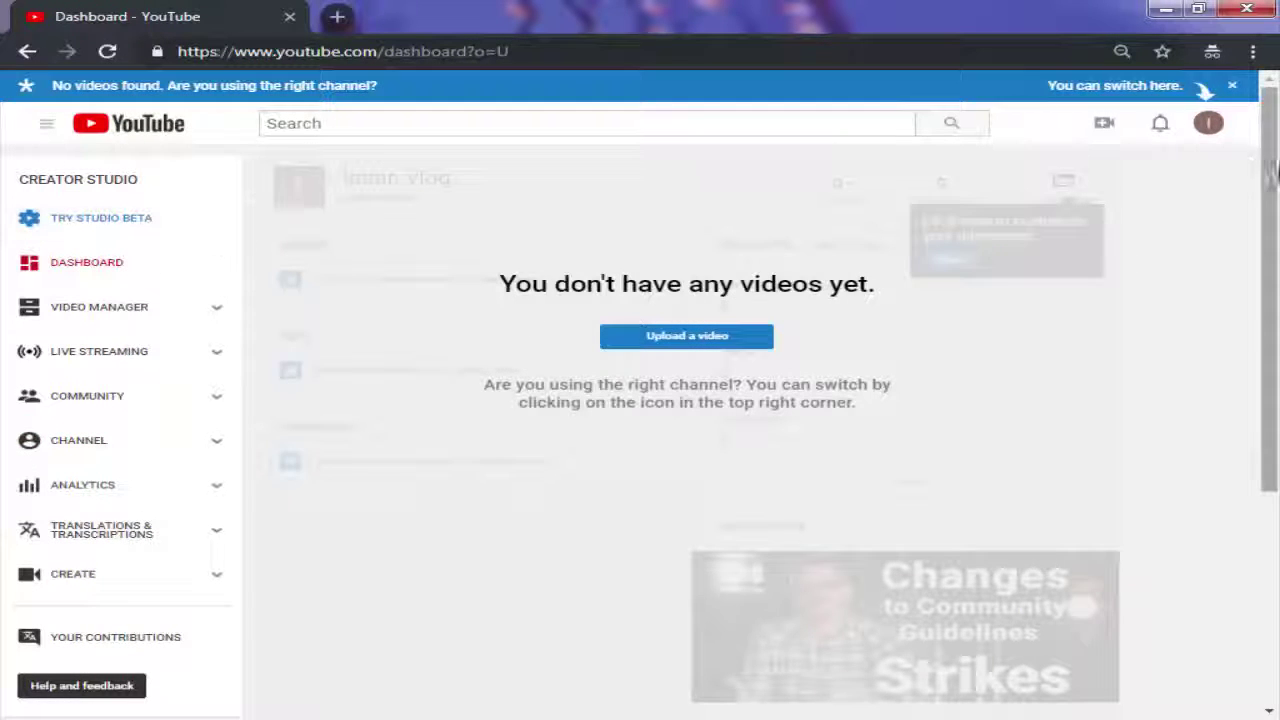
pyautogui.click(46, 130)
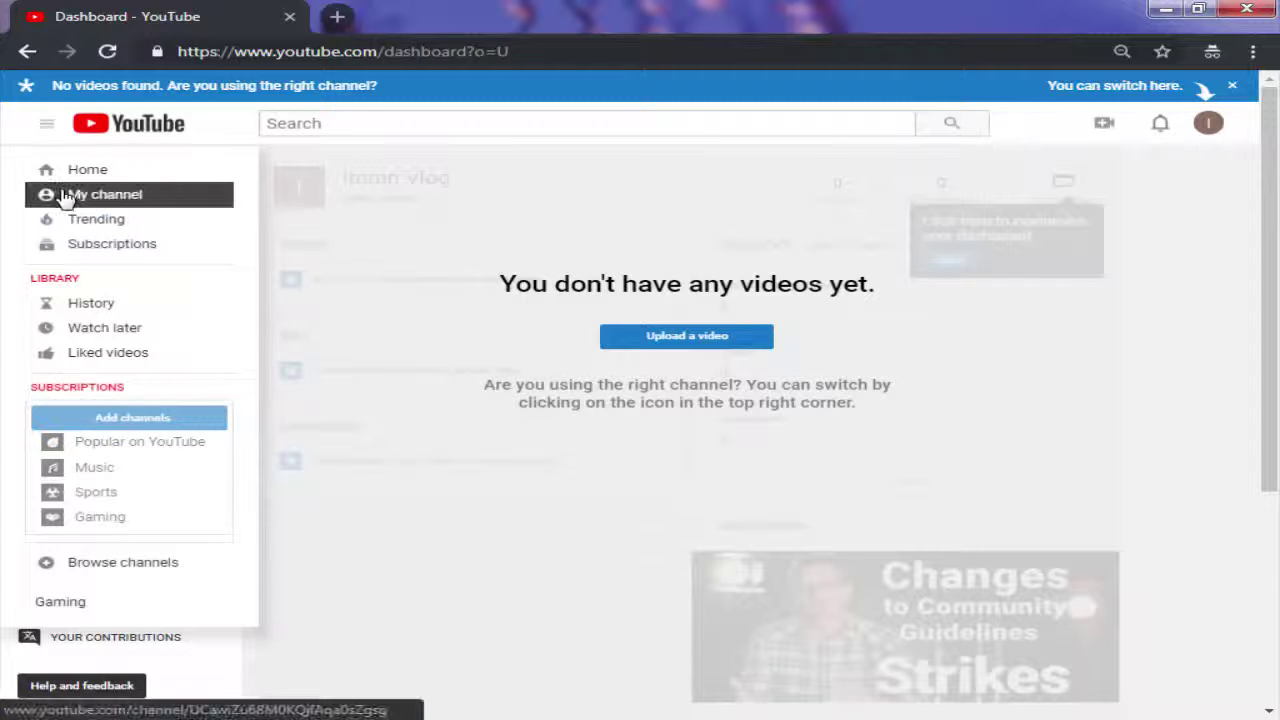
pyautogui.click(103, 200)
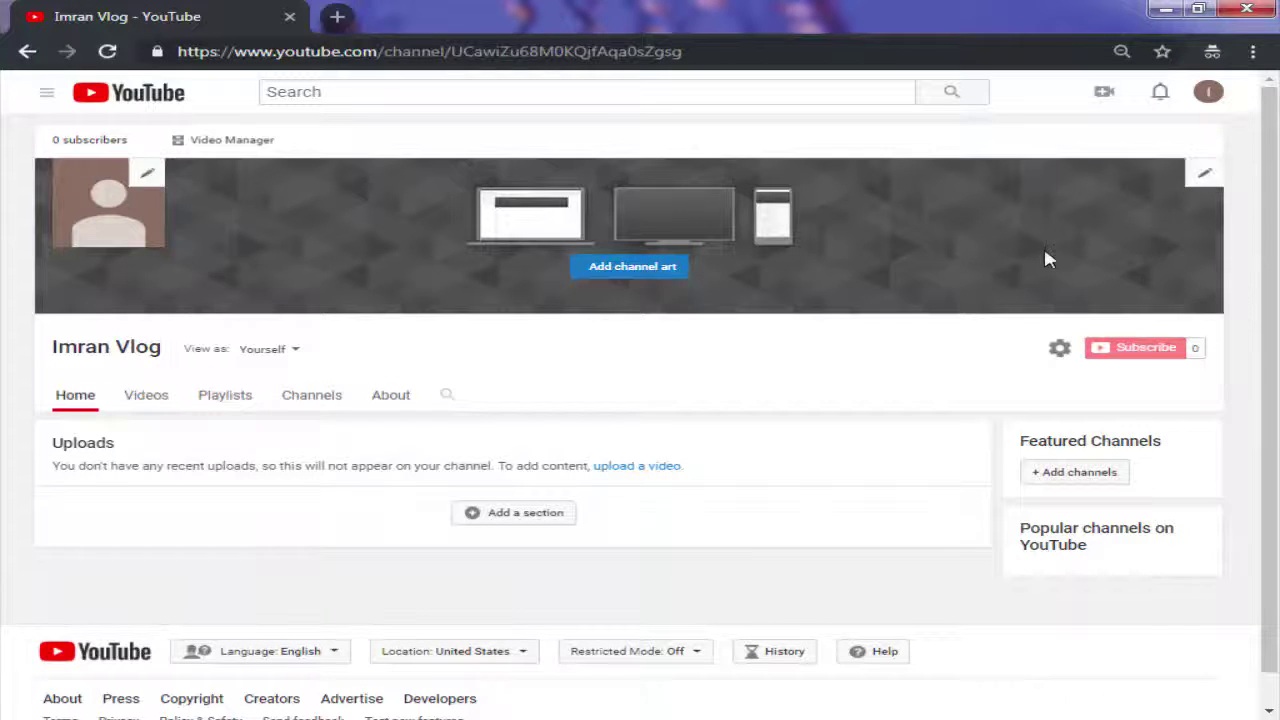
# Search Google Images for "vlog logo" in a new tab
pyautogui.click(337, 16)
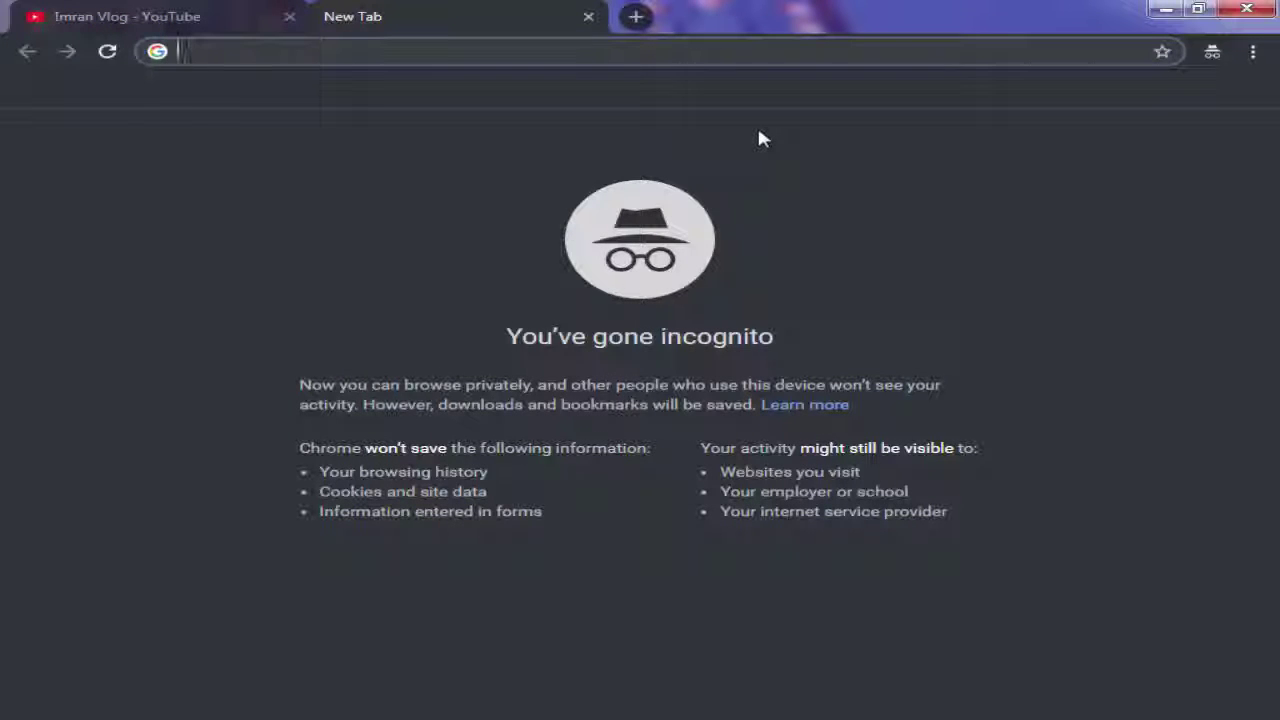
pyautogui.write('vlog')
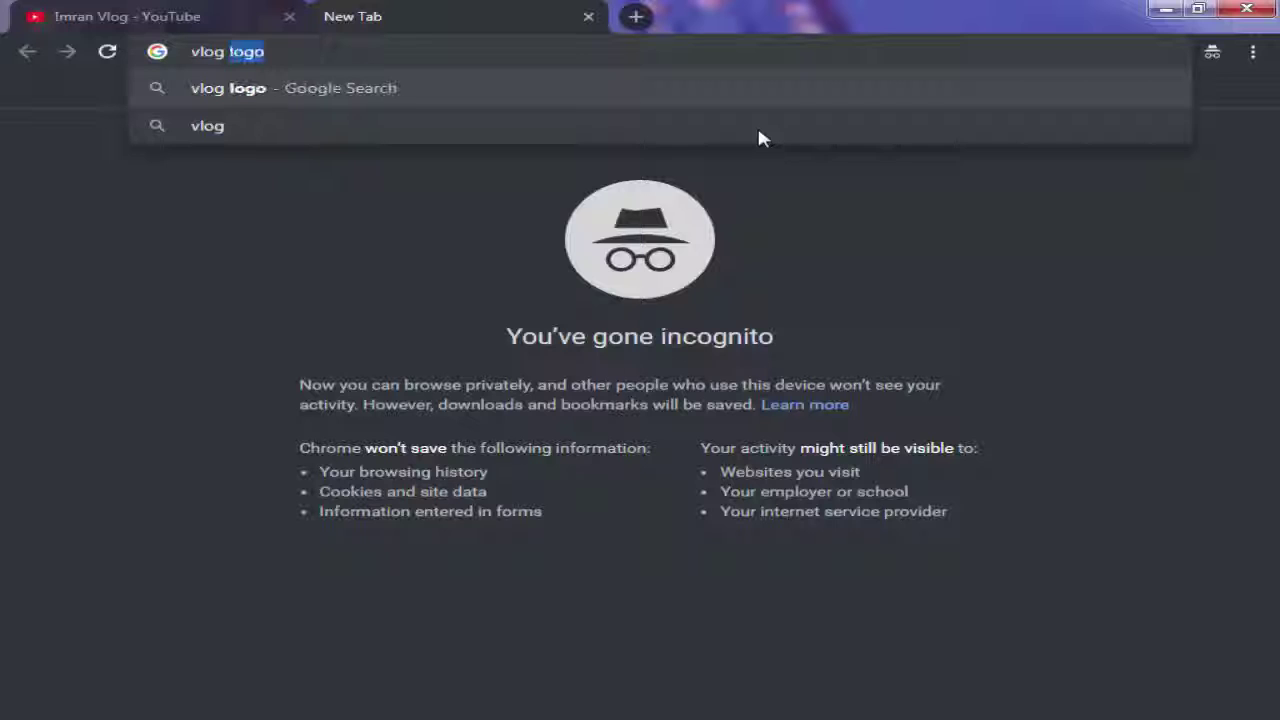
pyautogui.press('Return')
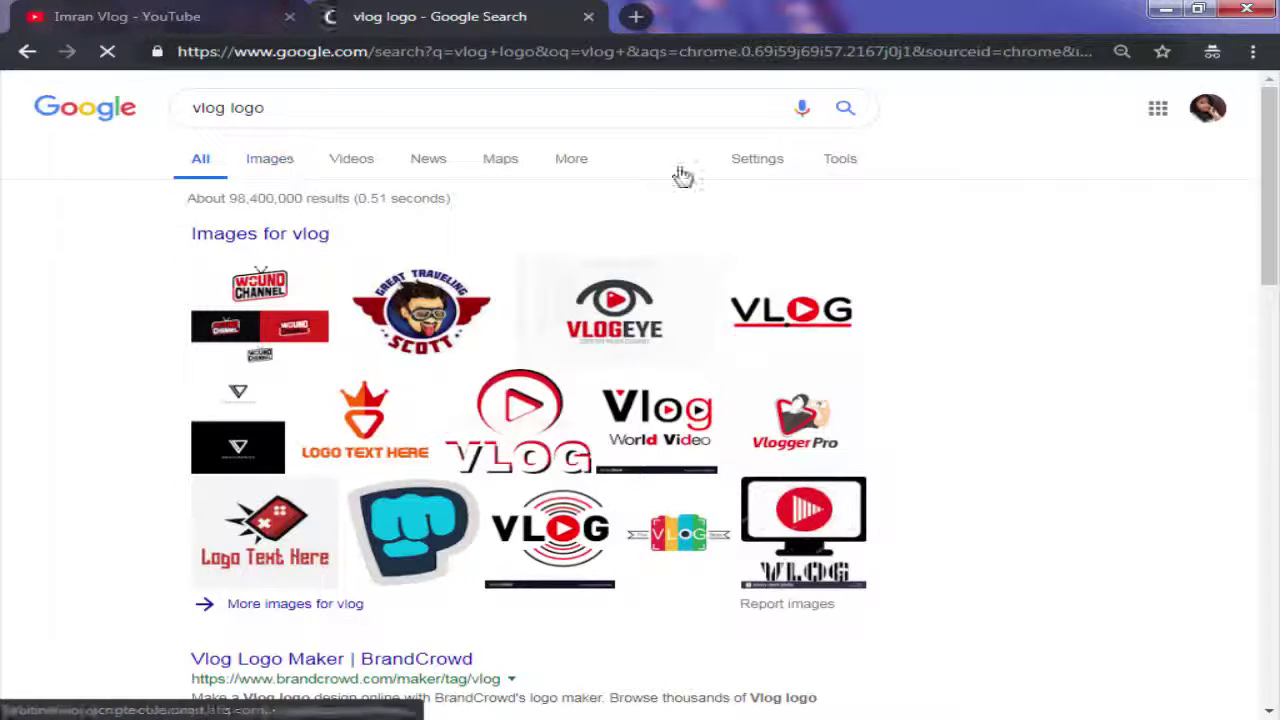
# Browse the vlog logo image results for a suitable channel logo and return to the start of the results
pyautogui.scroll(-3, 1050, 410)
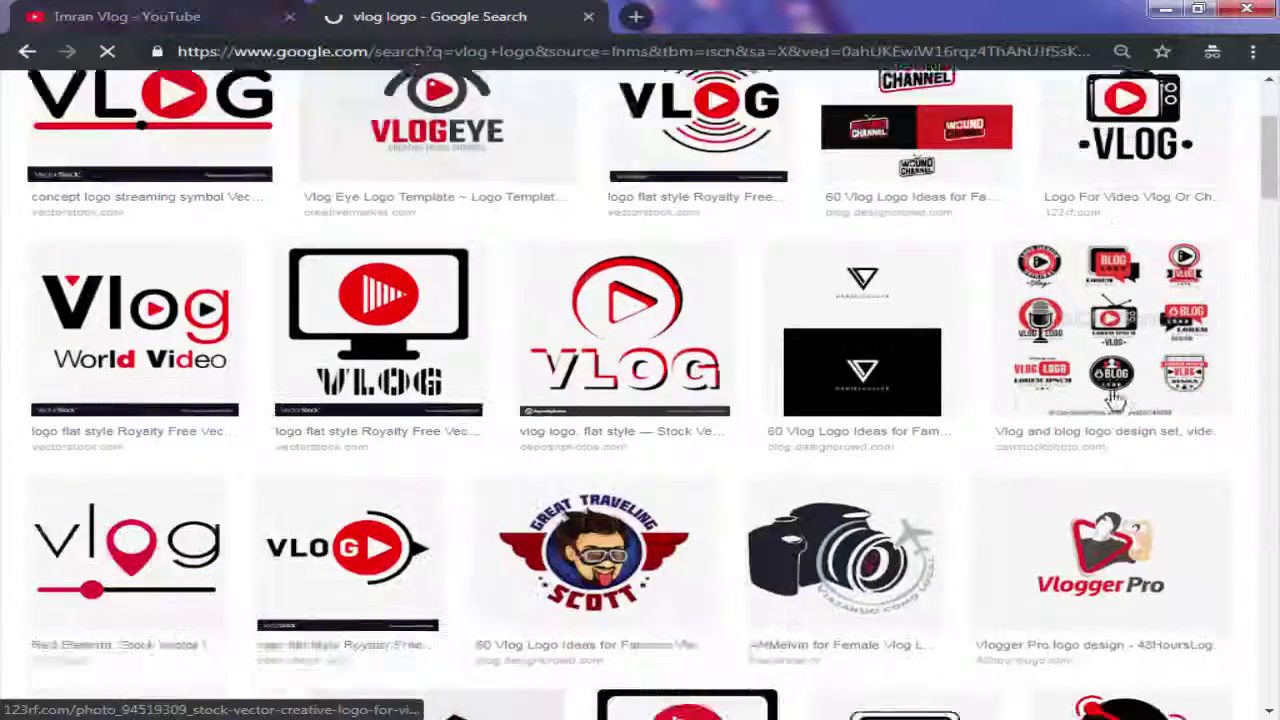
pyautogui.scroll(-10, 1115, 398)
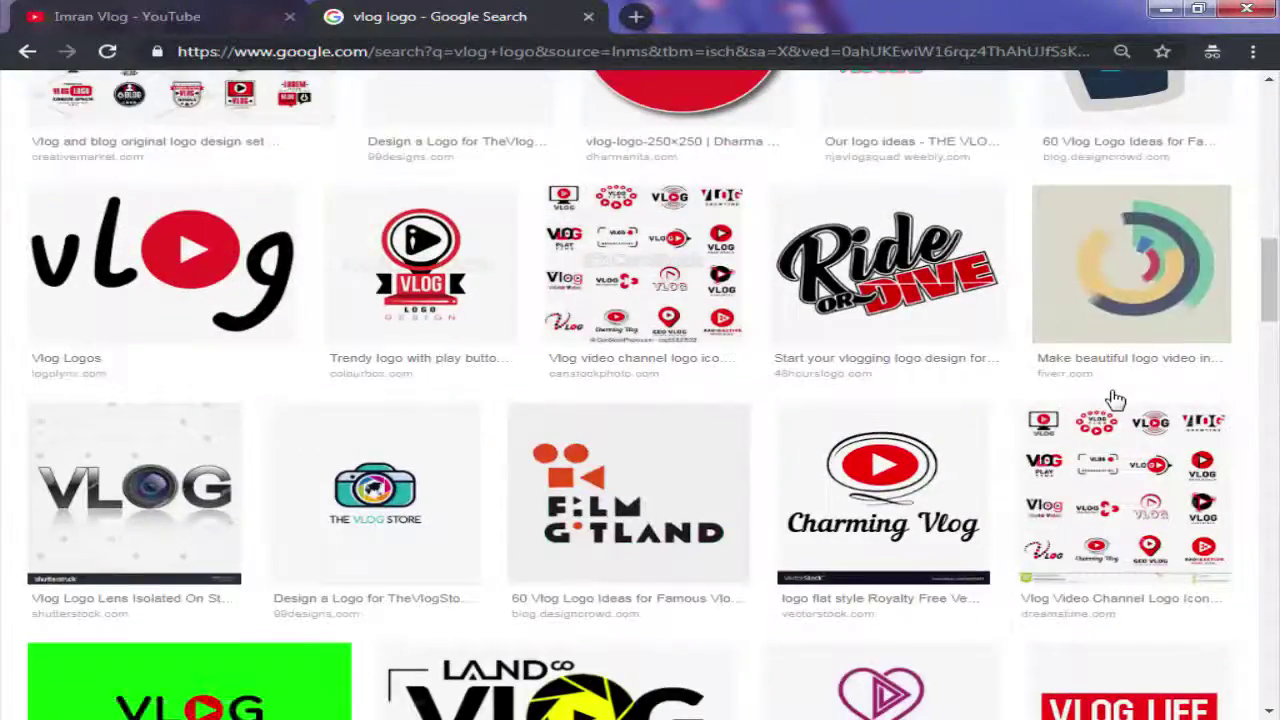
pyautogui.scroll(-4, 1115, 398)
pyautogui.scroll(-4, 1273, 400)
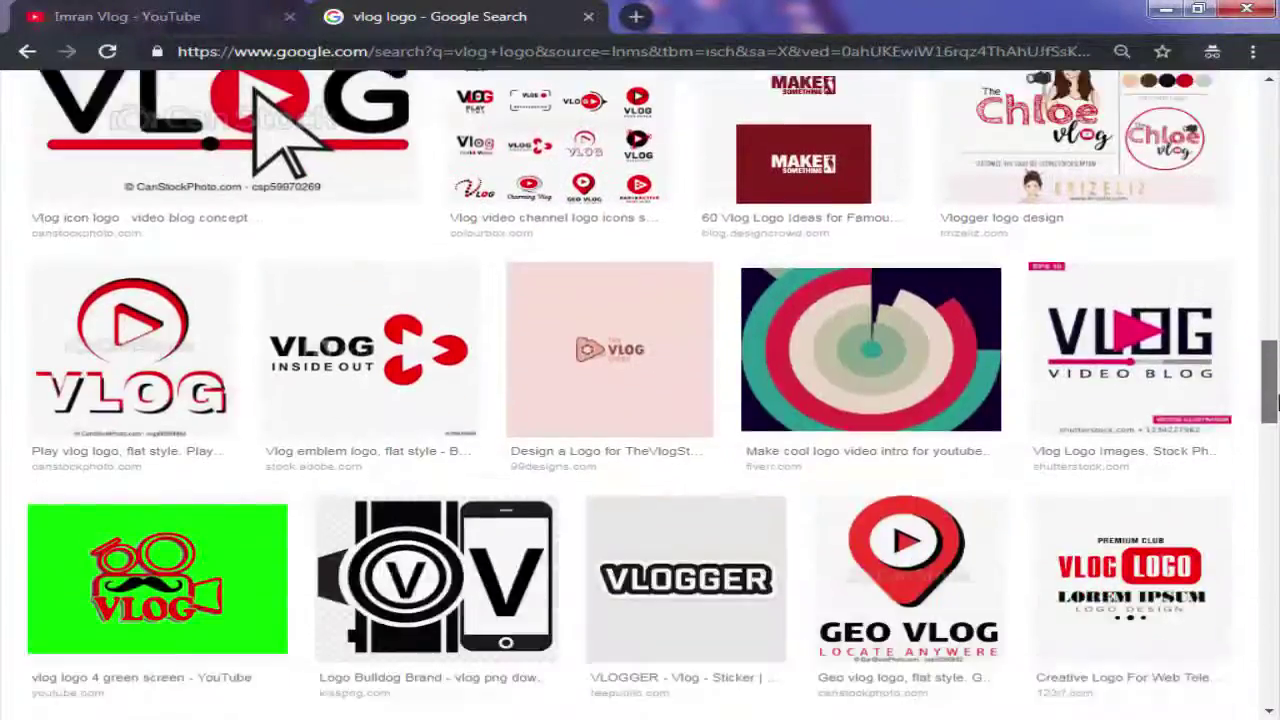
pyautogui.moveTo(1274, 400); pyautogui.dragTo(1274, 553)
pyautogui.scroll(-5, 198, 408)
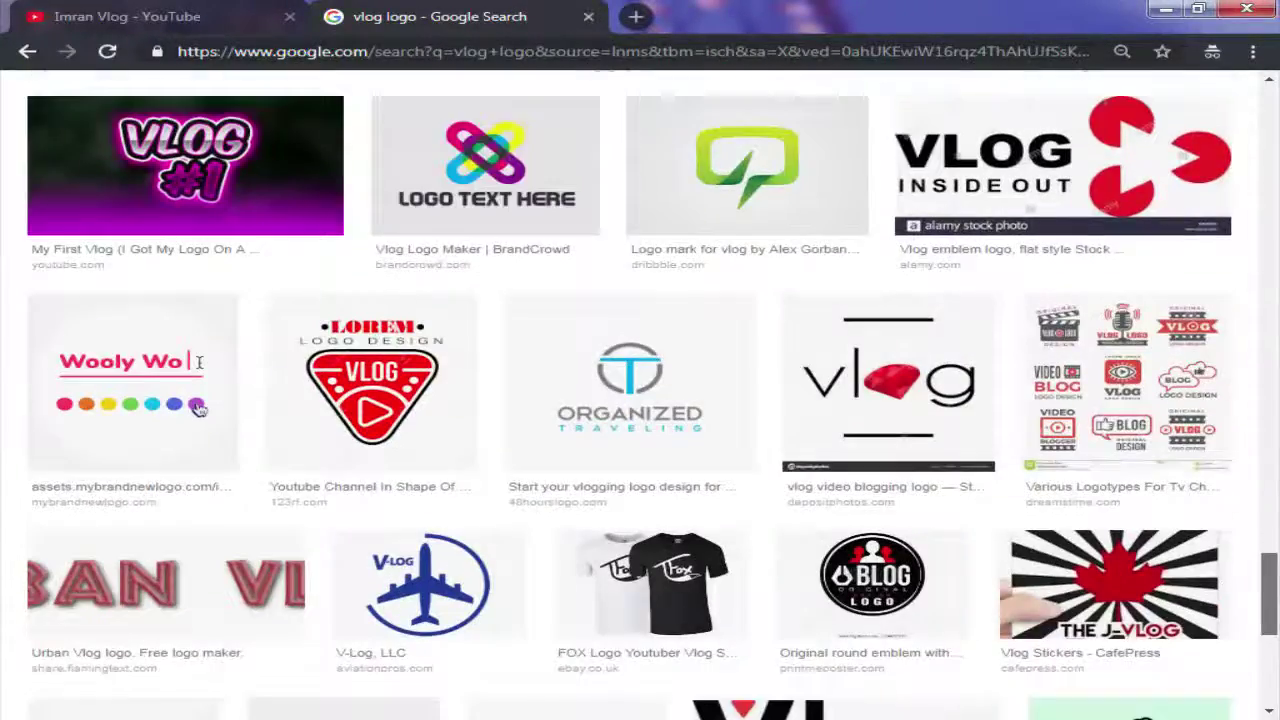
pyautogui.scroll(-3, 1270, 600)
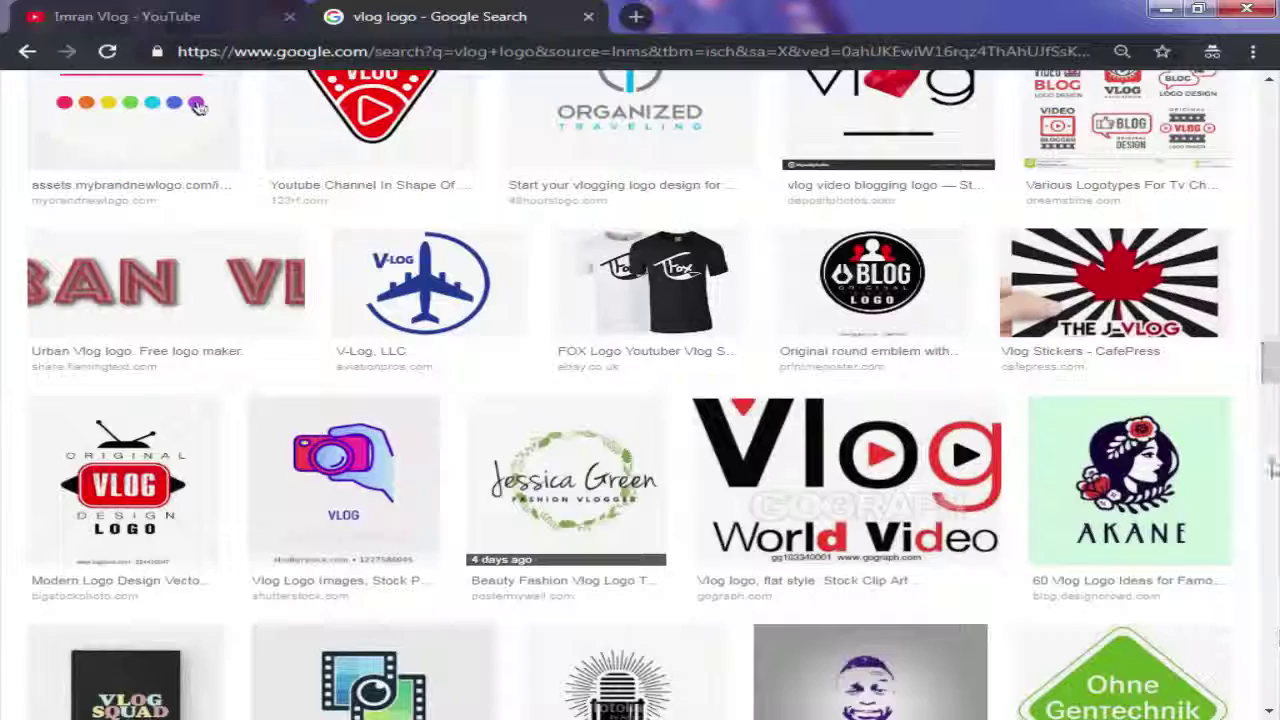
pyautogui.press('super')
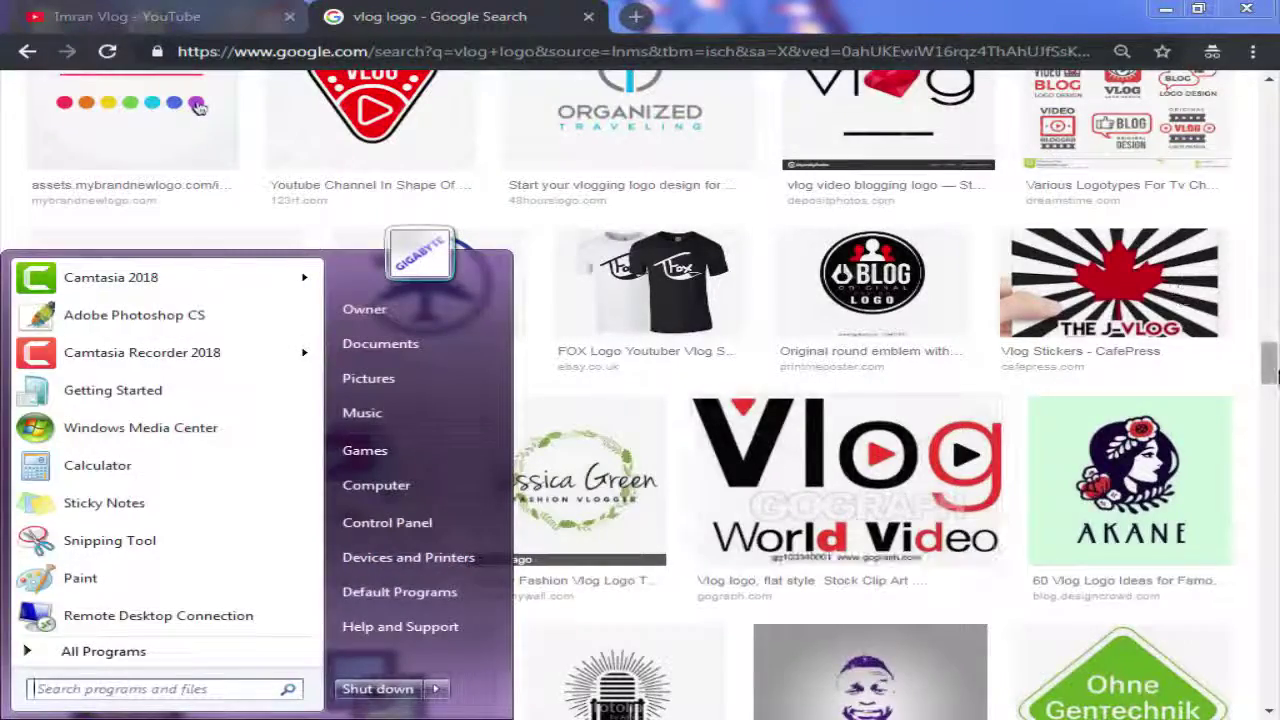
pyautogui.moveTo(1270, 375); pyautogui.dragTo(1272, 120)
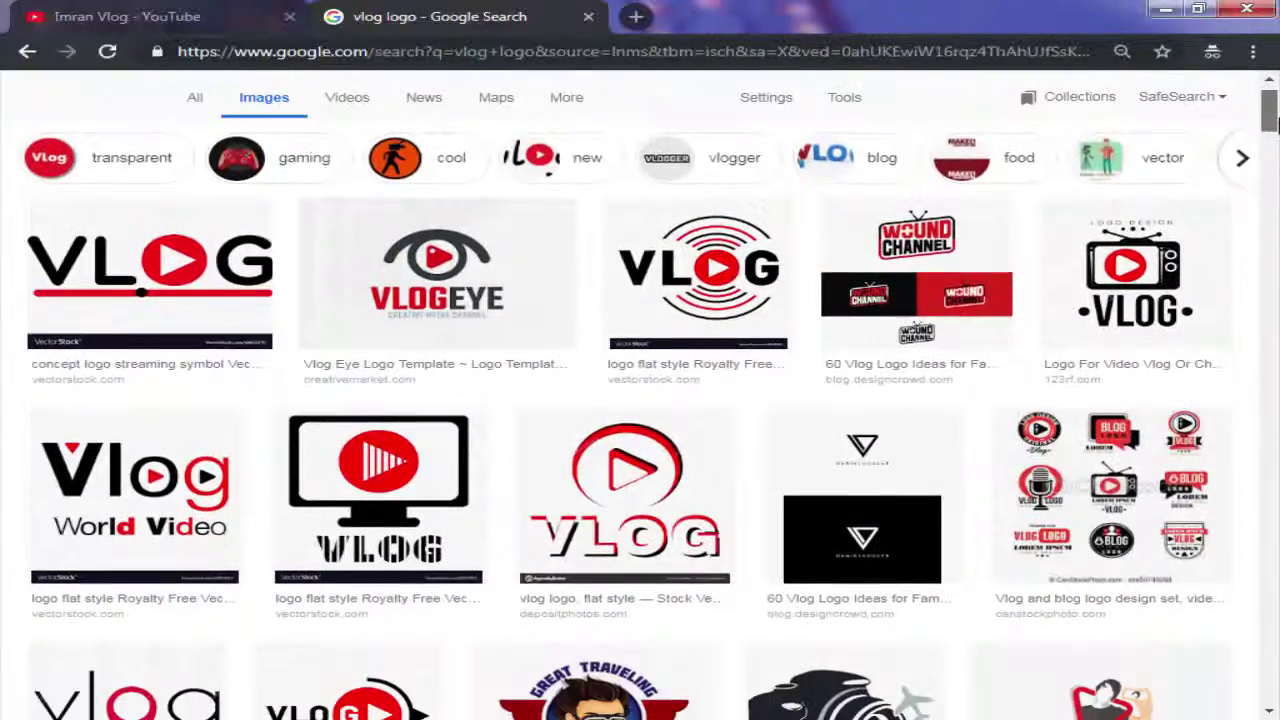
# Narrow the image results to the "blog" suggestion and open the preview of the round red Vlog logo from dharmanita.com
pyautogui.click(857, 170)
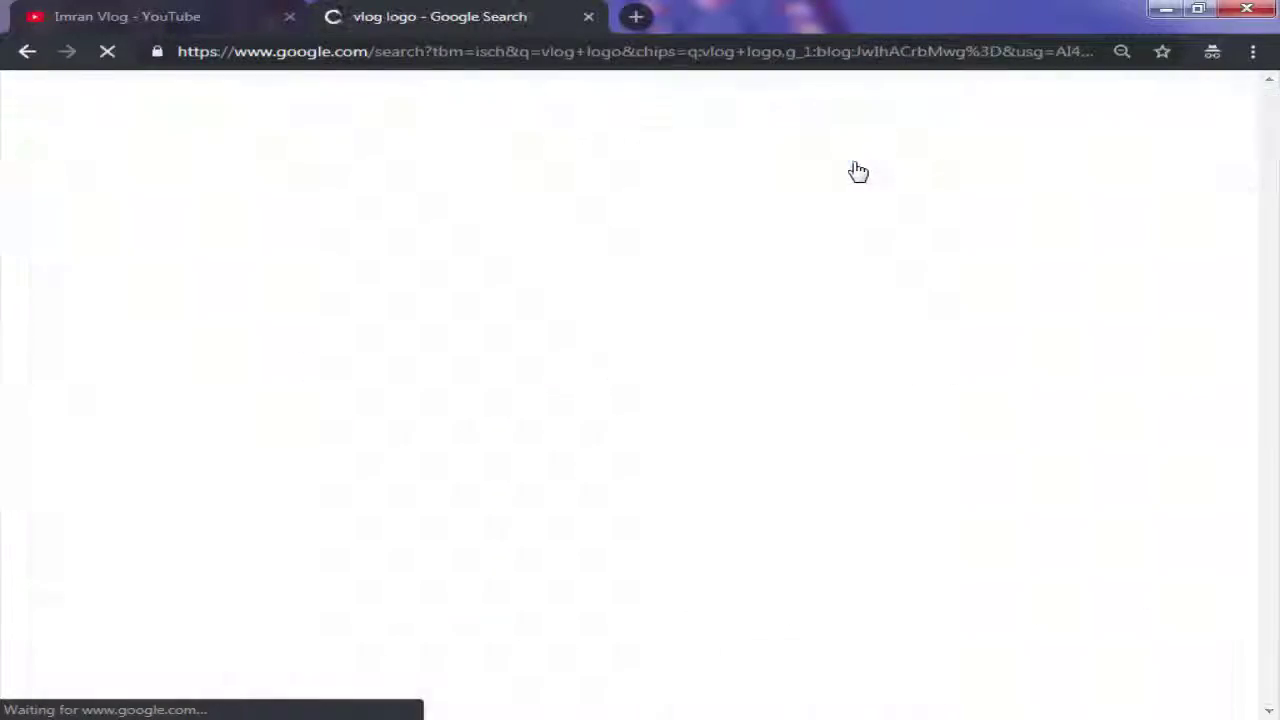
pyautogui.scroll(-2, 1015, 279)
pyautogui.scroll(-4, 1015, 279)
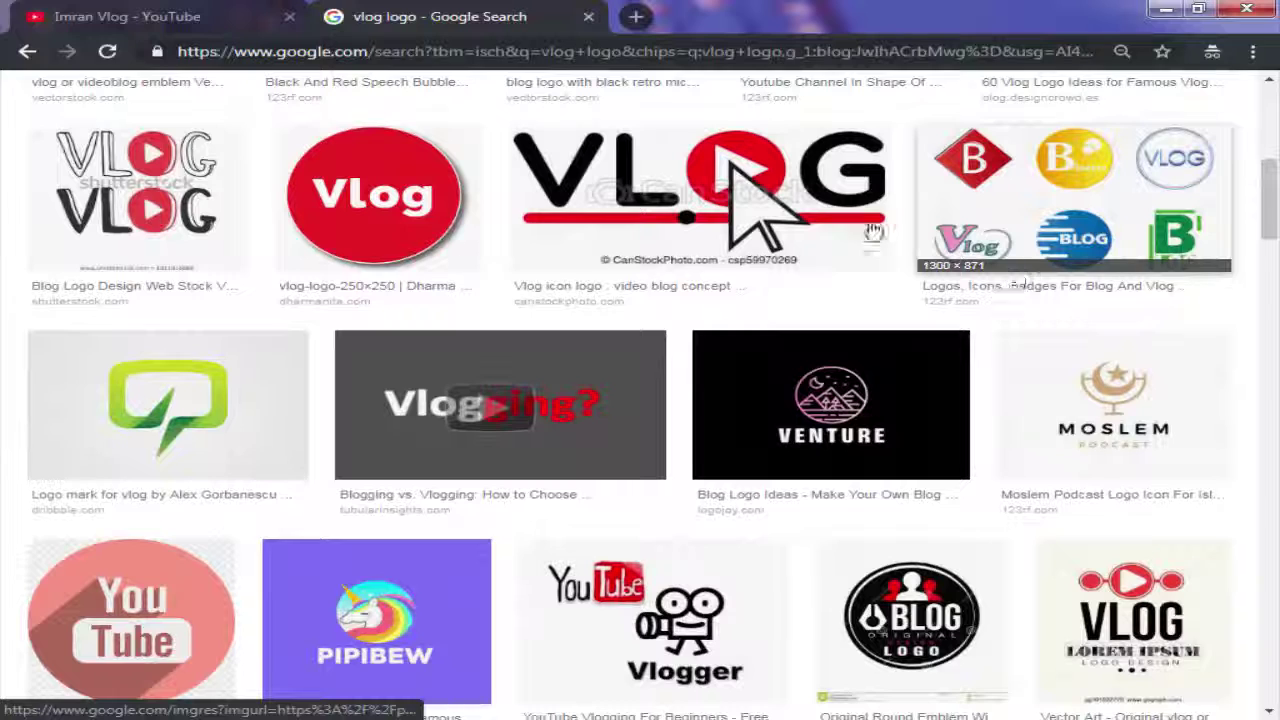
pyautogui.click(440, 205)
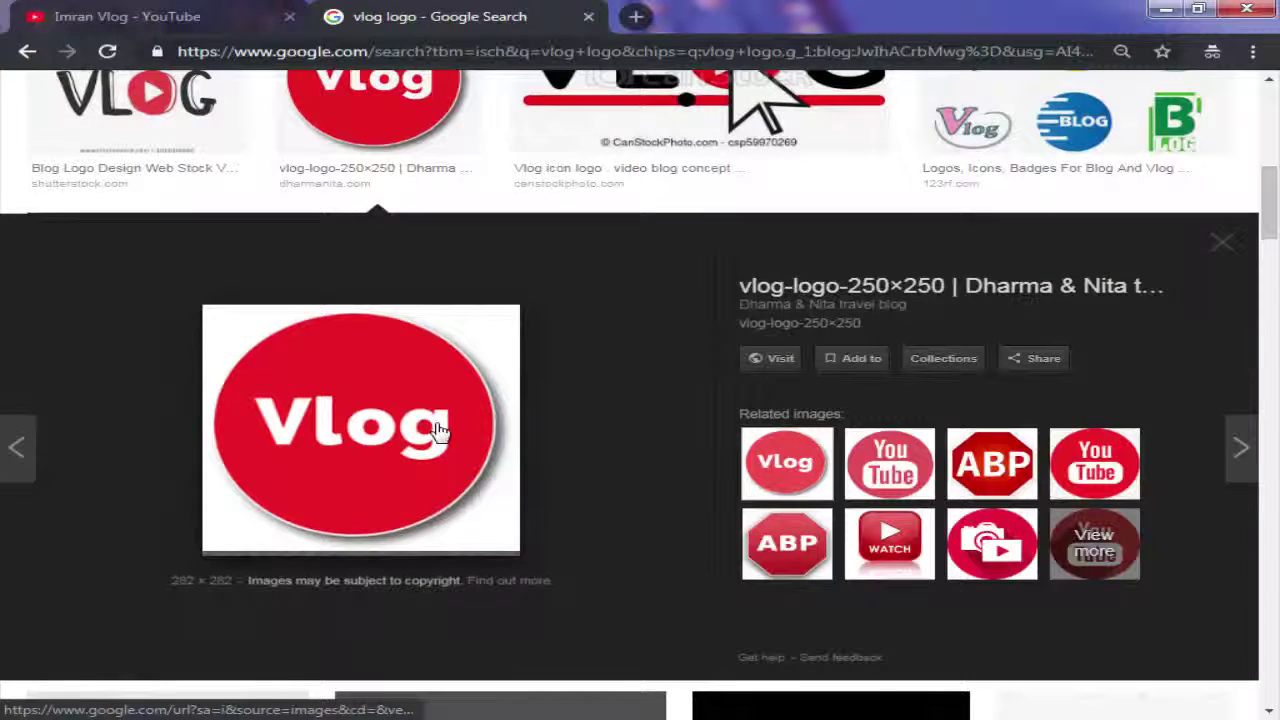
# Save the previewed red Vlog logo as the PNG file vlog-logo-250x250 in a new desktop folder named "vlog"
pyautogui.rightClick(410, 398)
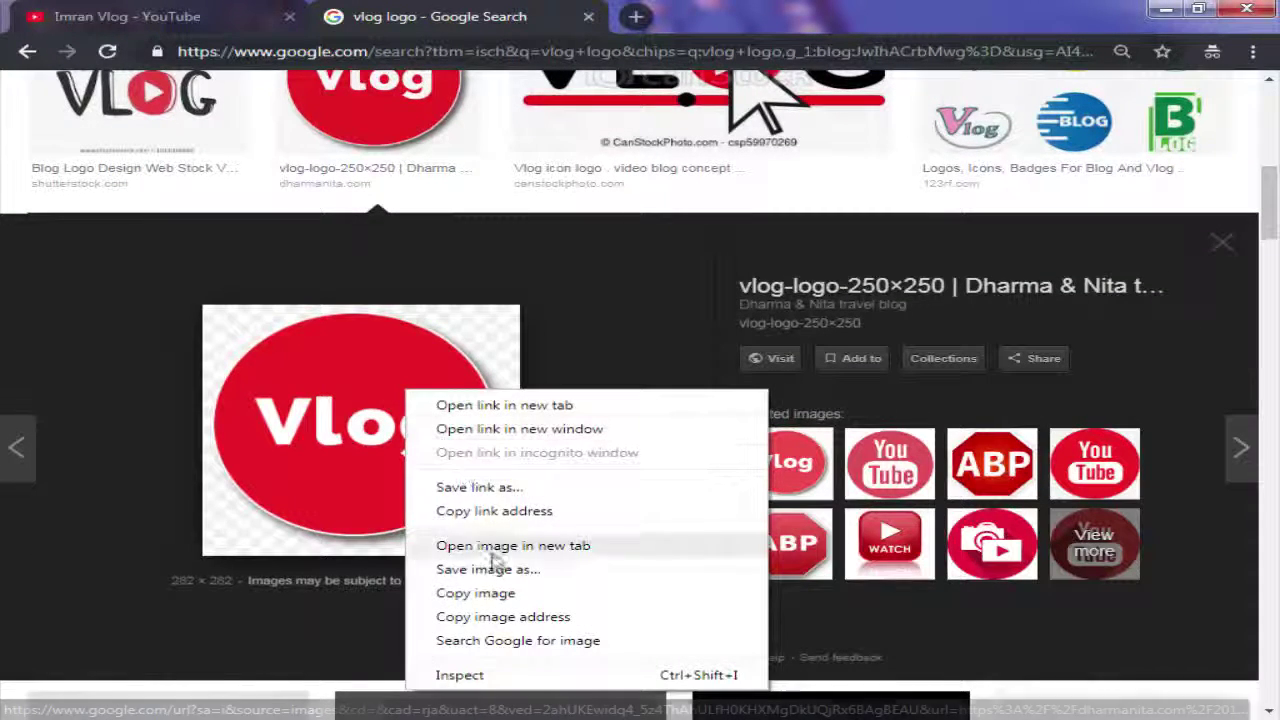
pyautogui.click(490, 569)
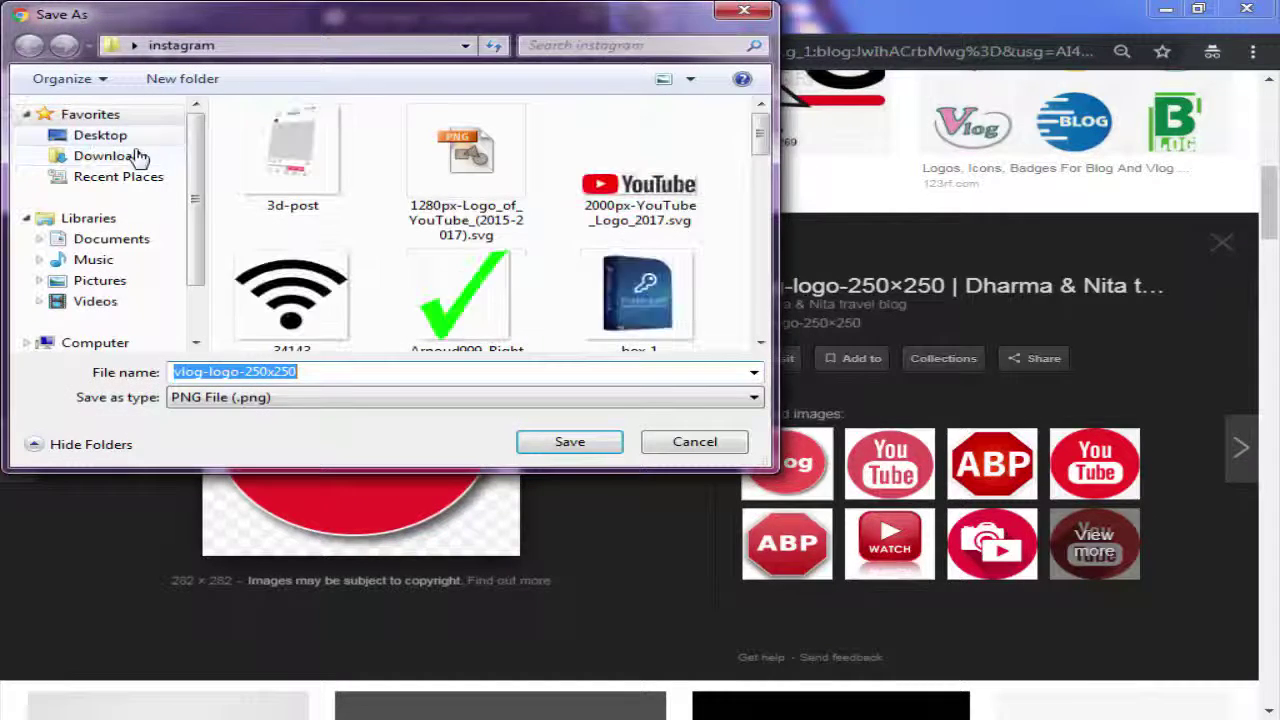
pyautogui.click(100, 135)
pyautogui.click(320, 373)
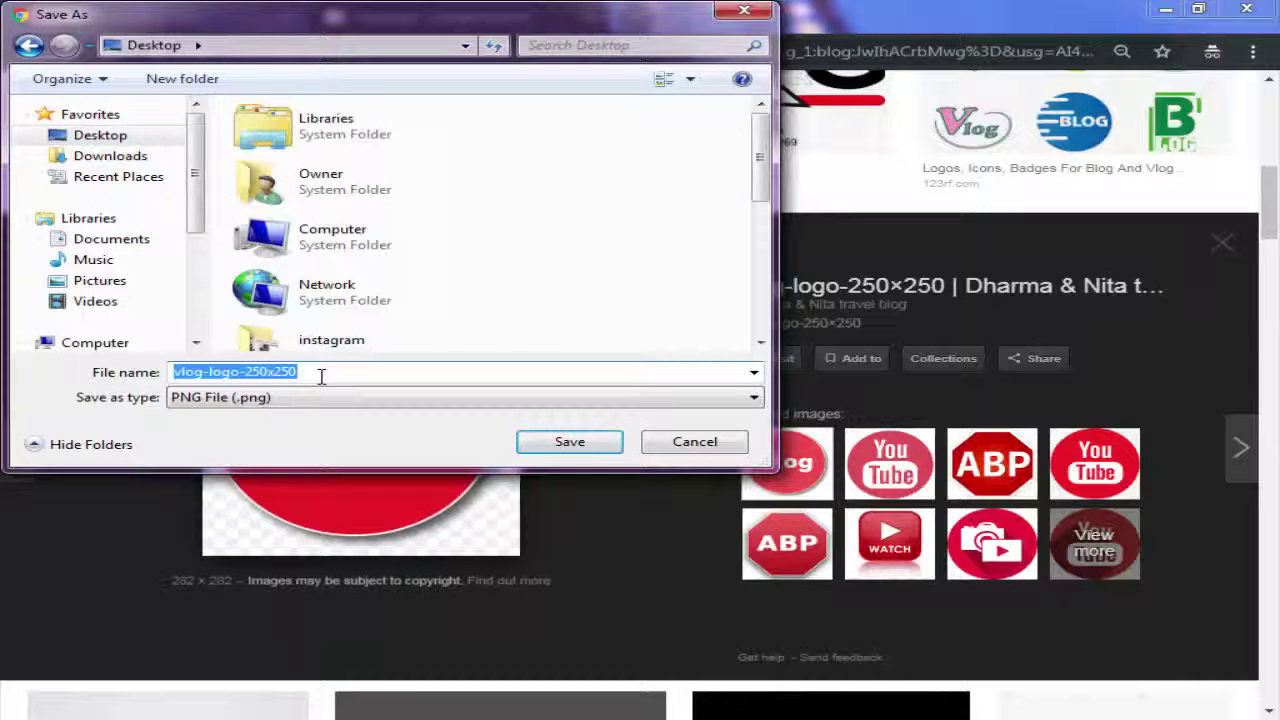
pyautogui.rightClick(622, 199)
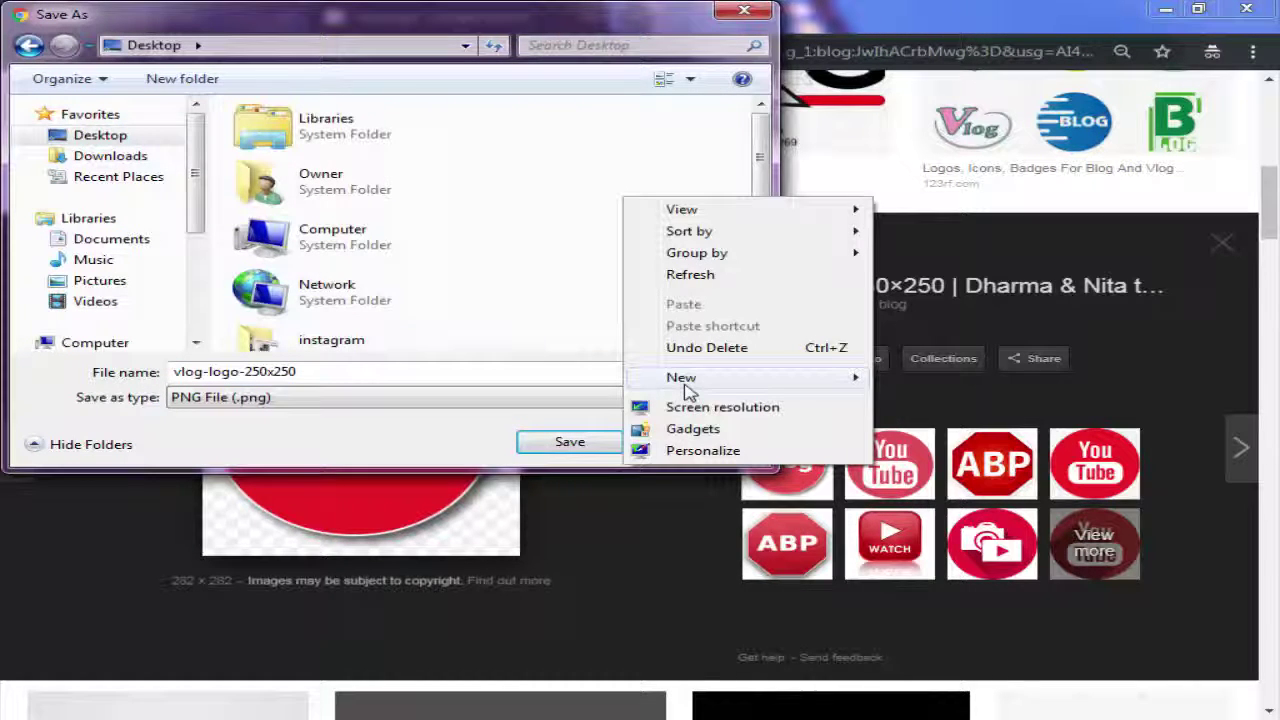
pyautogui.moveTo(705, 380)
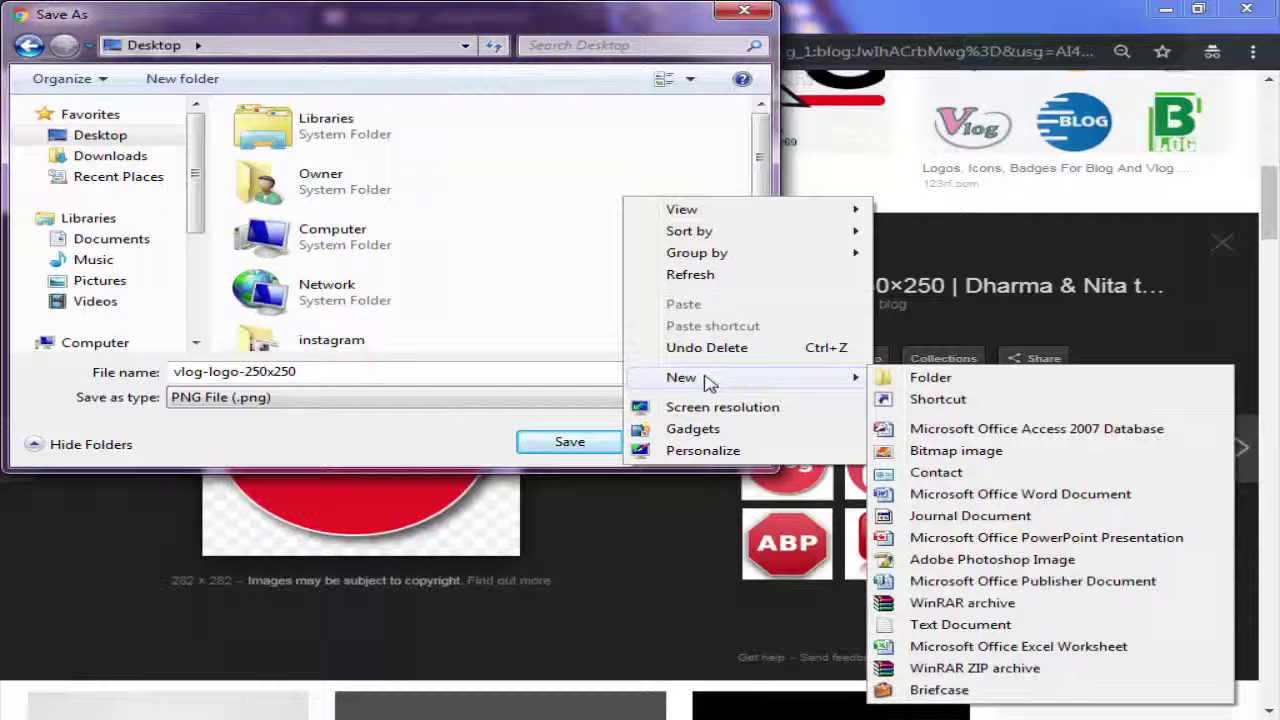
pyautogui.click(990, 378)
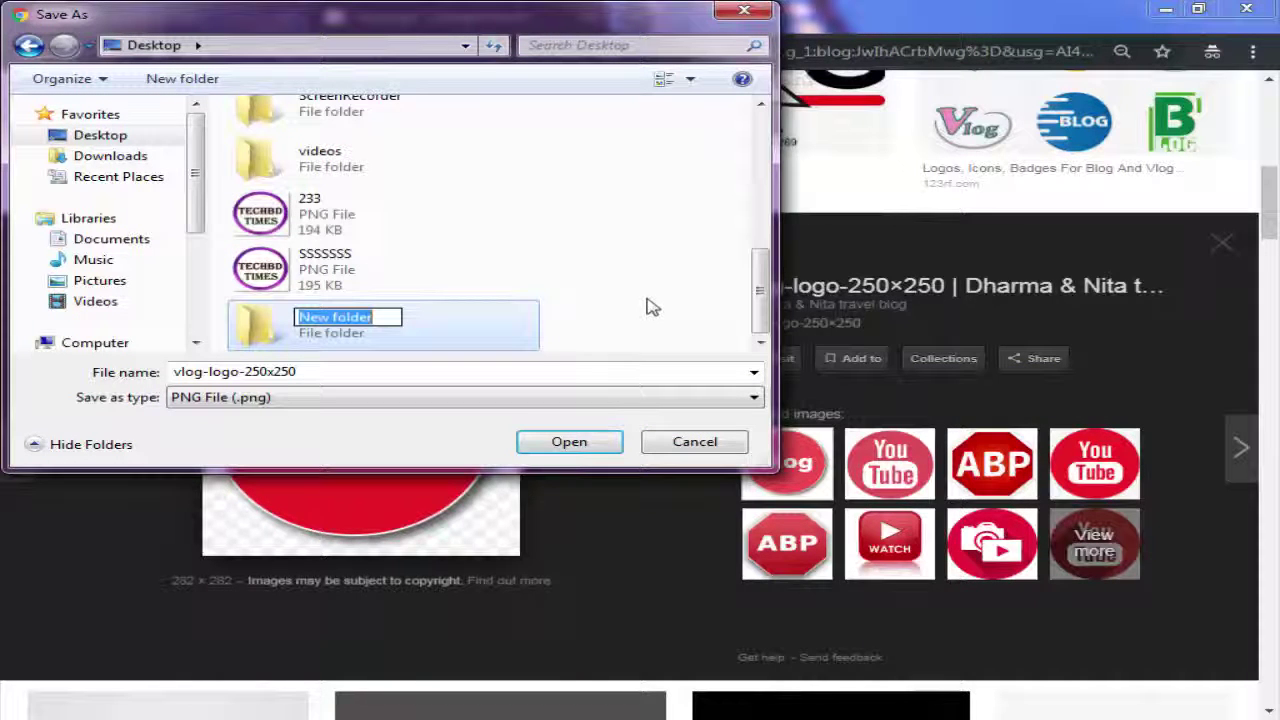
pyautogui.write('vlog')
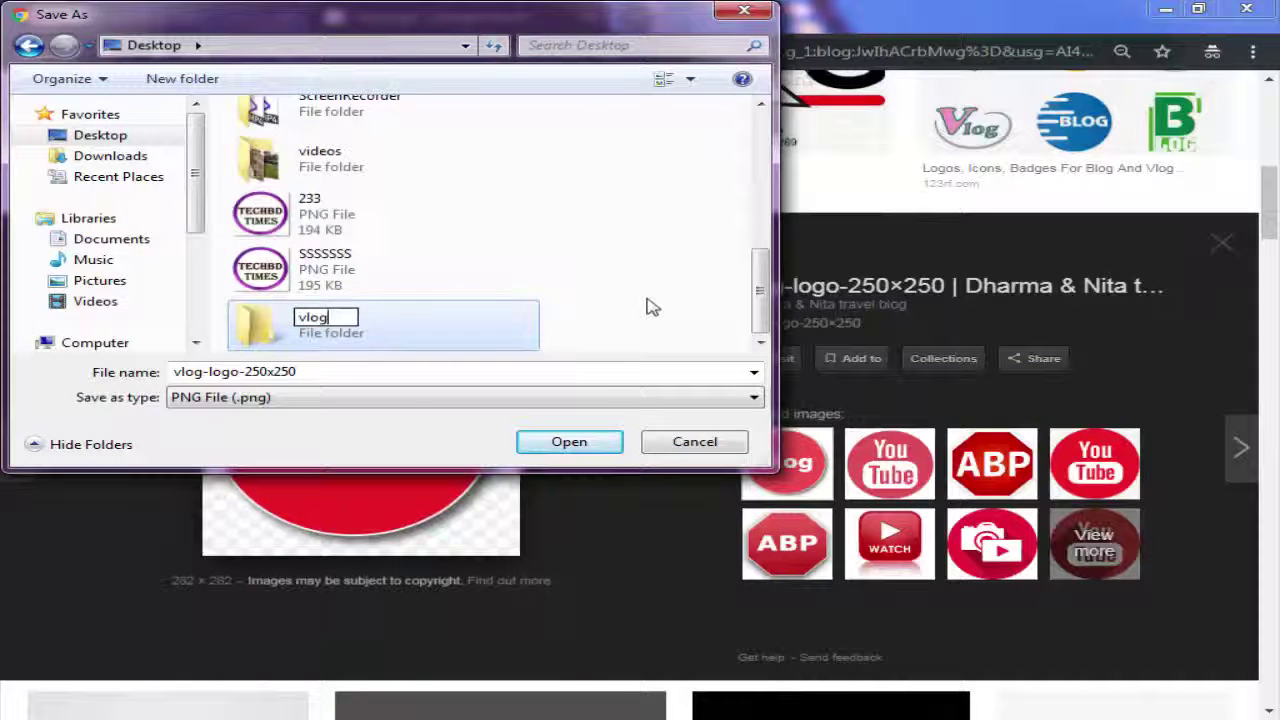
pyautogui.click(543, 343)
pyautogui.doubleClick(449, 343)
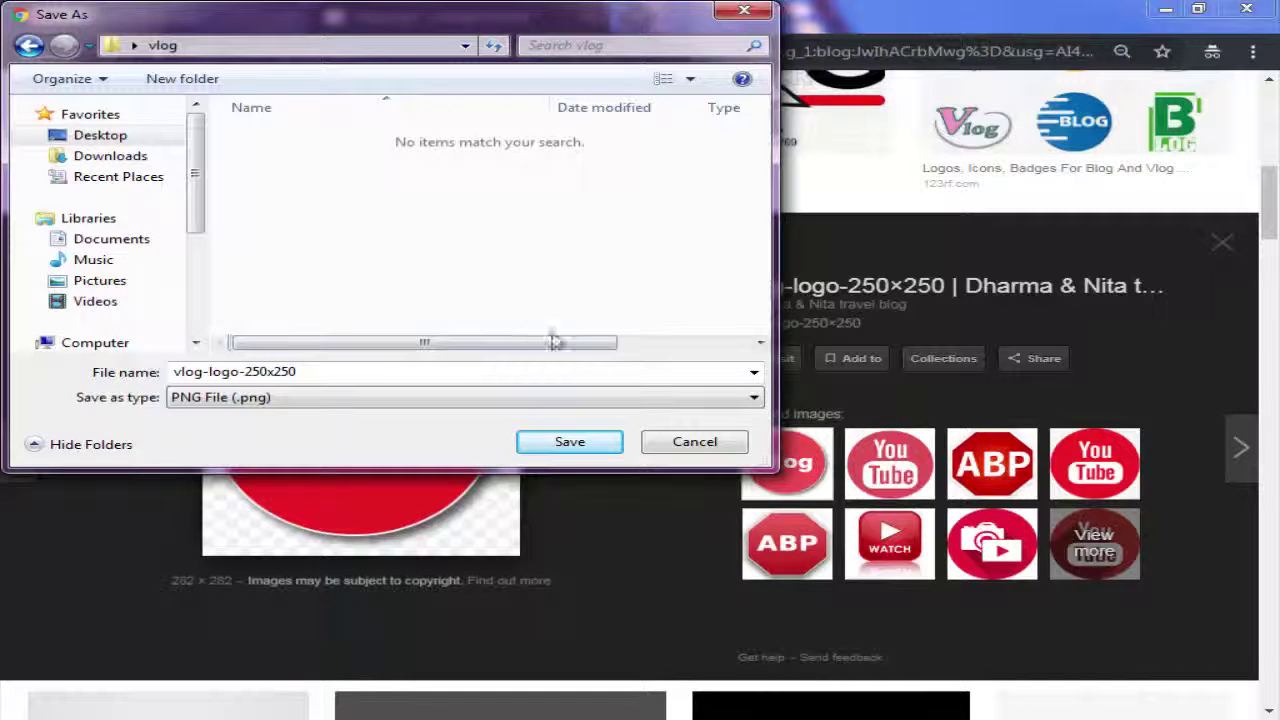
pyautogui.click(597, 451)
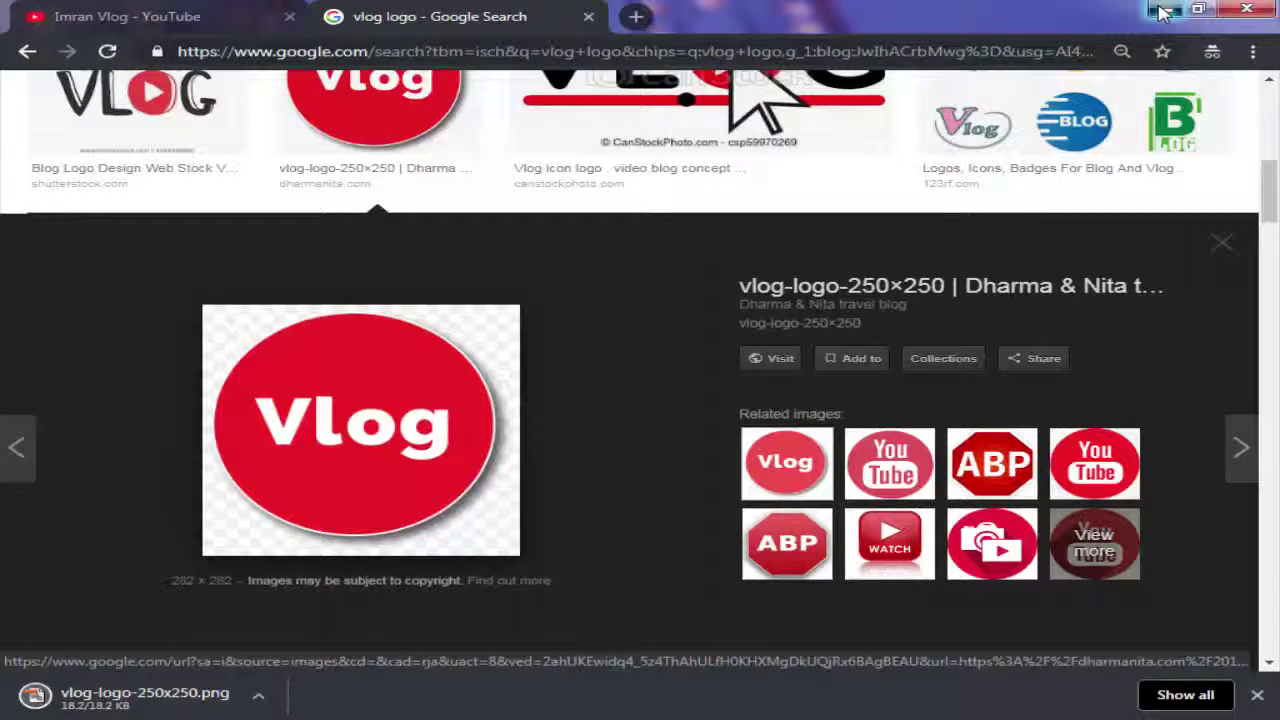
# Open the saved vlog-logo-250x250 image from the desktop's vlog folder in Adobe Photoshop for editing
pyautogui.scroll(10, 242, 106)
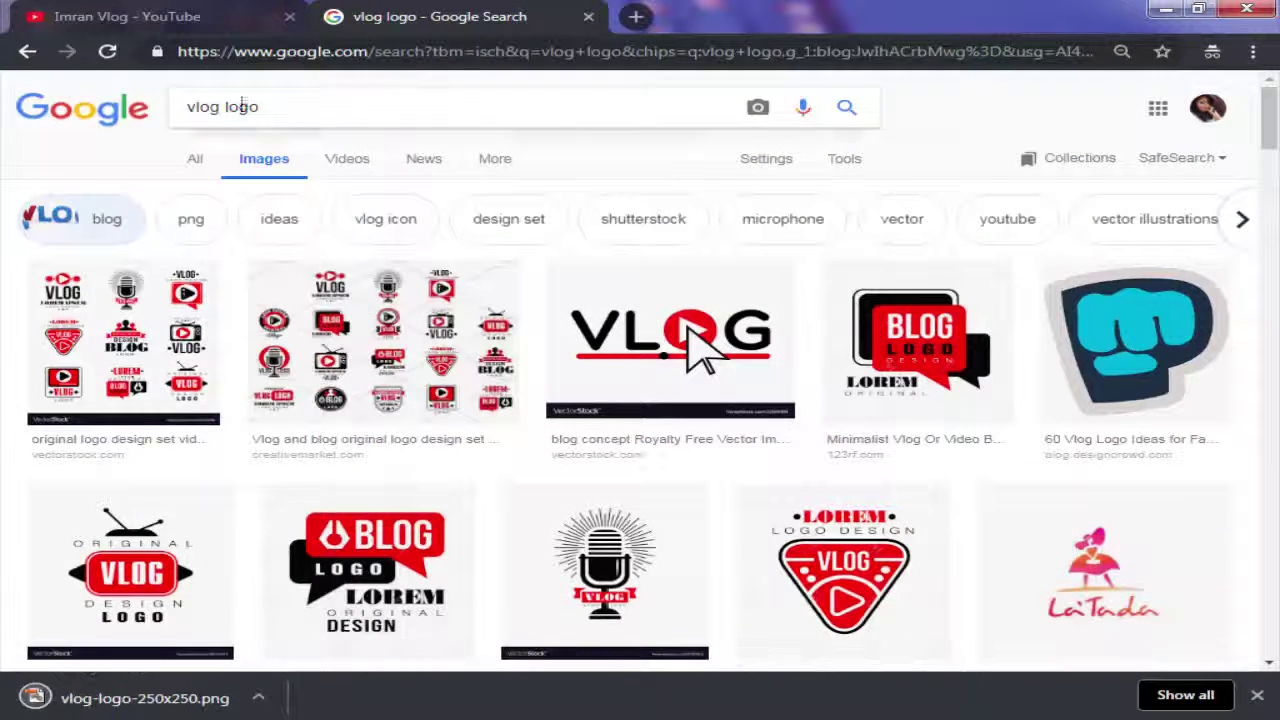
pyautogui.click(192, 16)
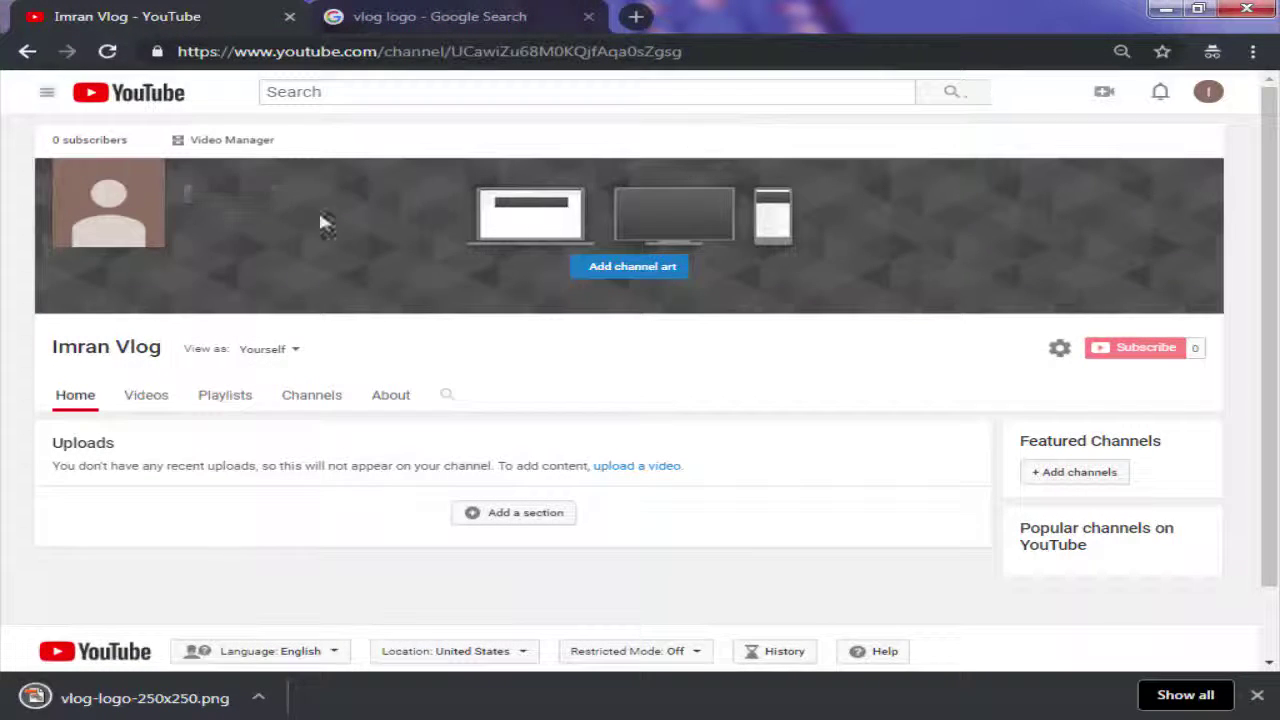
pyautogui.click(1177, 12)
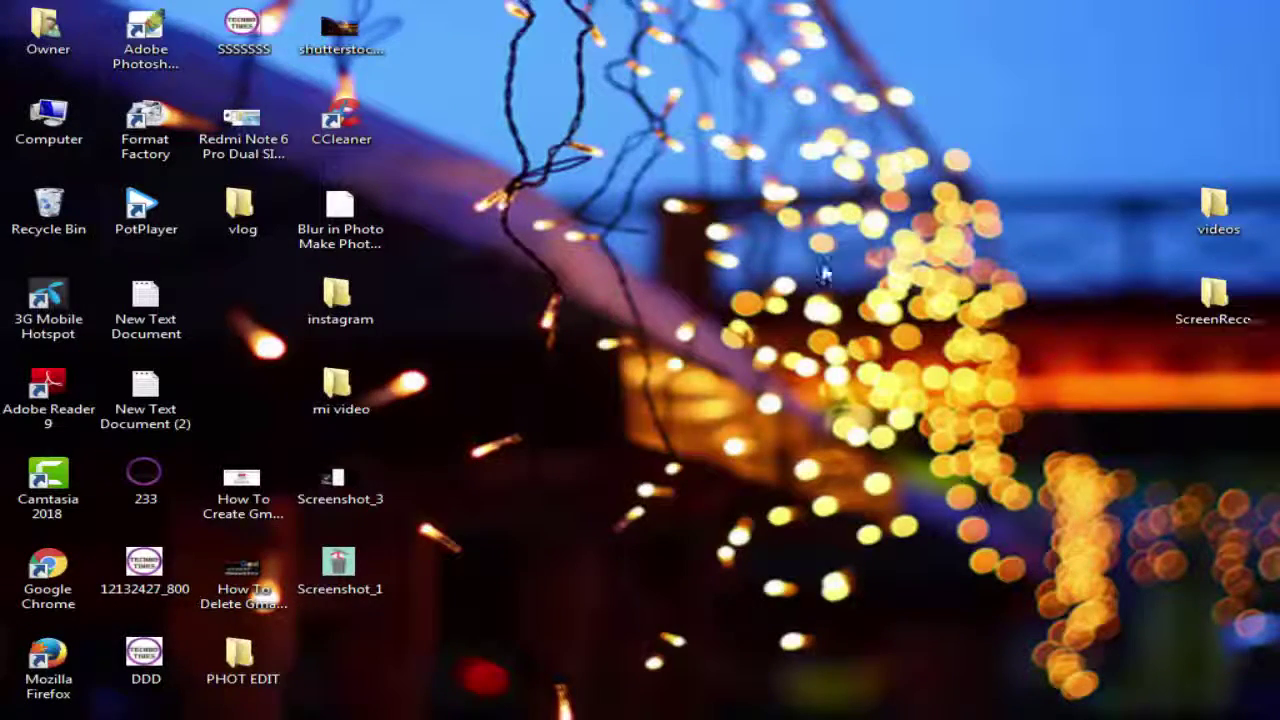
pyautogui.doubleClick(260, 208)
pyautogui.click(300, 300)
pyautogui.rightClick(318, 308)
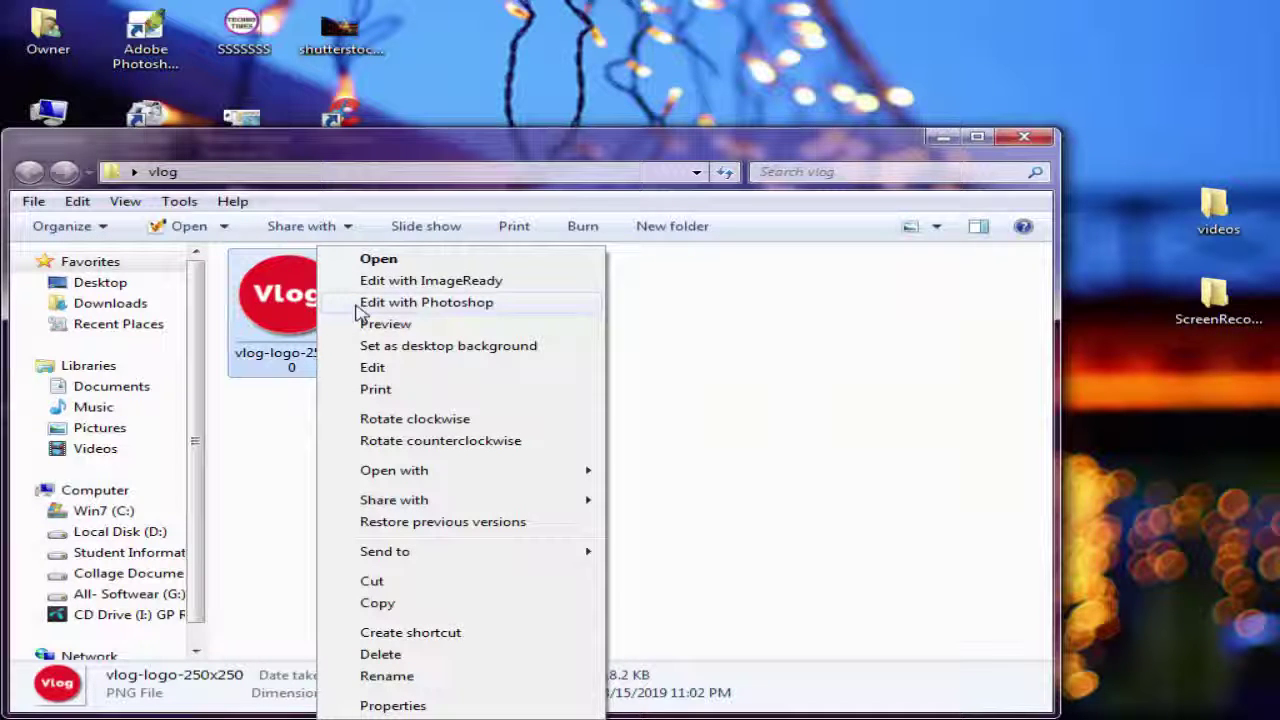
pyautogui.click(408, 303)
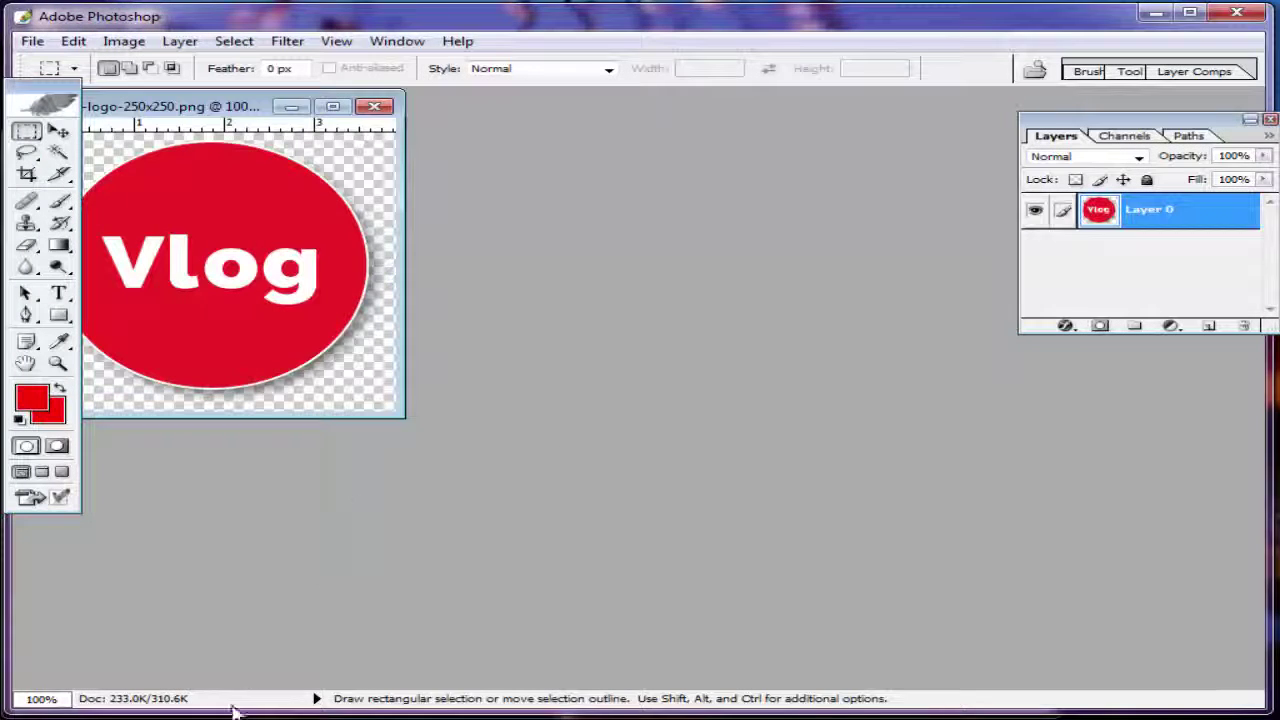
# Close the separate browser window that holds the TechBD Times Creator Studio dashboard
pyautogui.moveTo(238, 712)
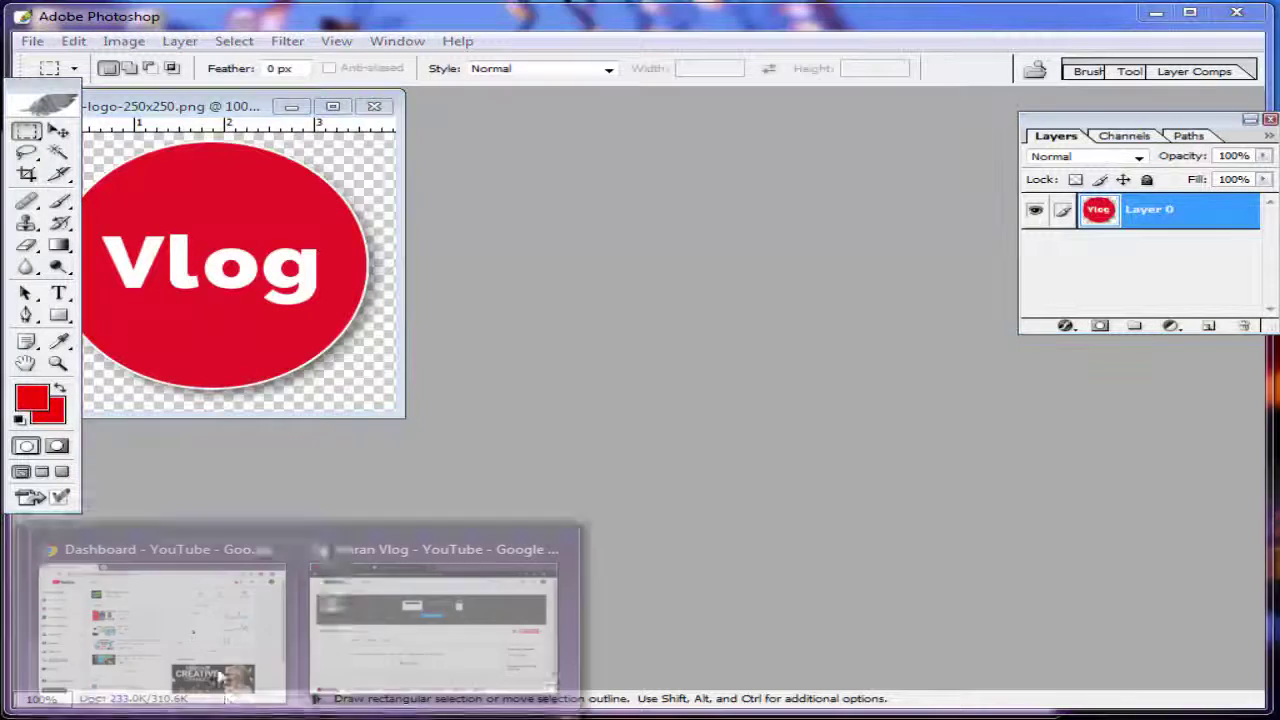
pyautogui.click(218, 680)
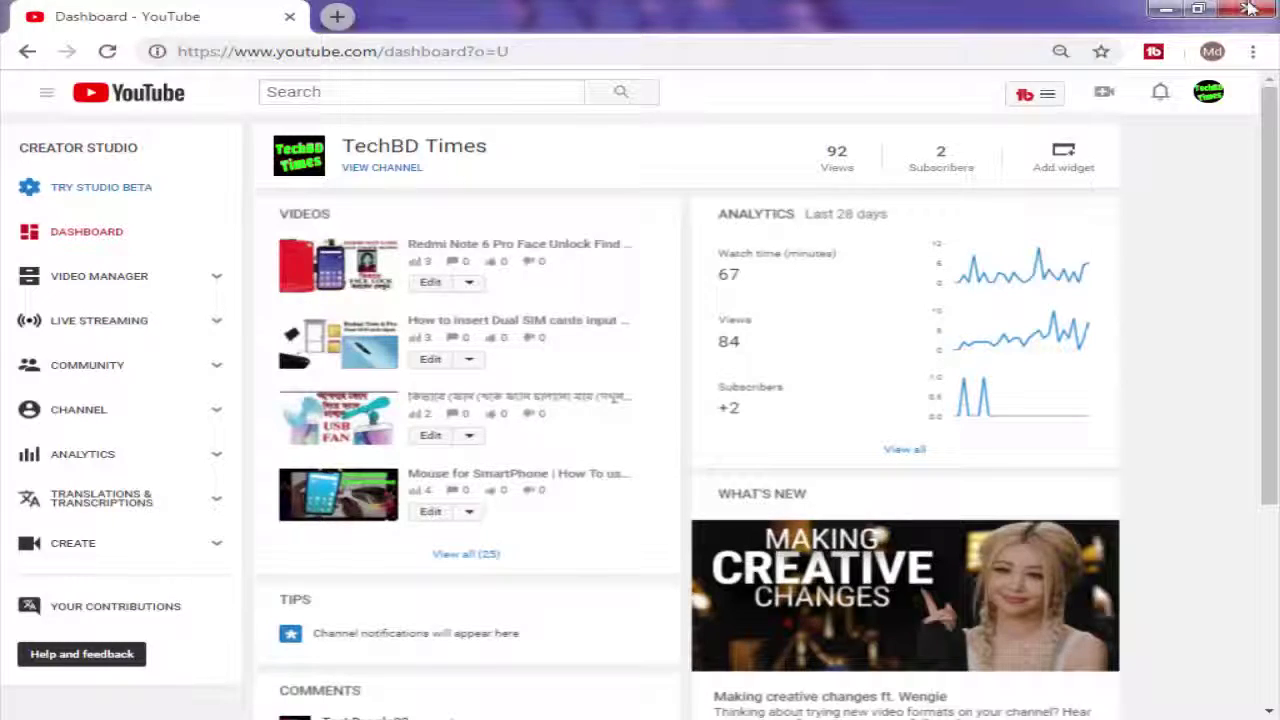
pyautogui.click(1250, 8)
# Switch to the remaining Chrome window, search Google for "youtube logo size", and highlight the recommended dimensions in the featured answer
pyautogui.moveTo(315, 708)
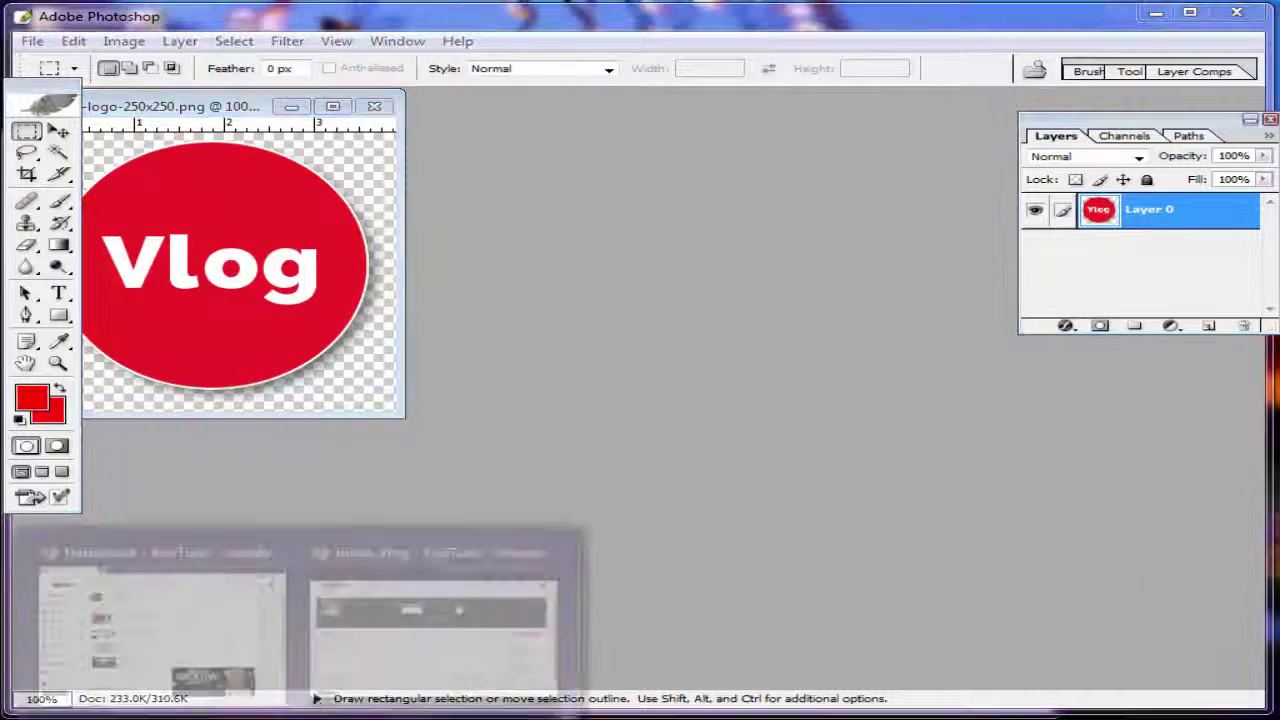
pyautogui.click(409, 551)
pyautogui.click(548, 9)
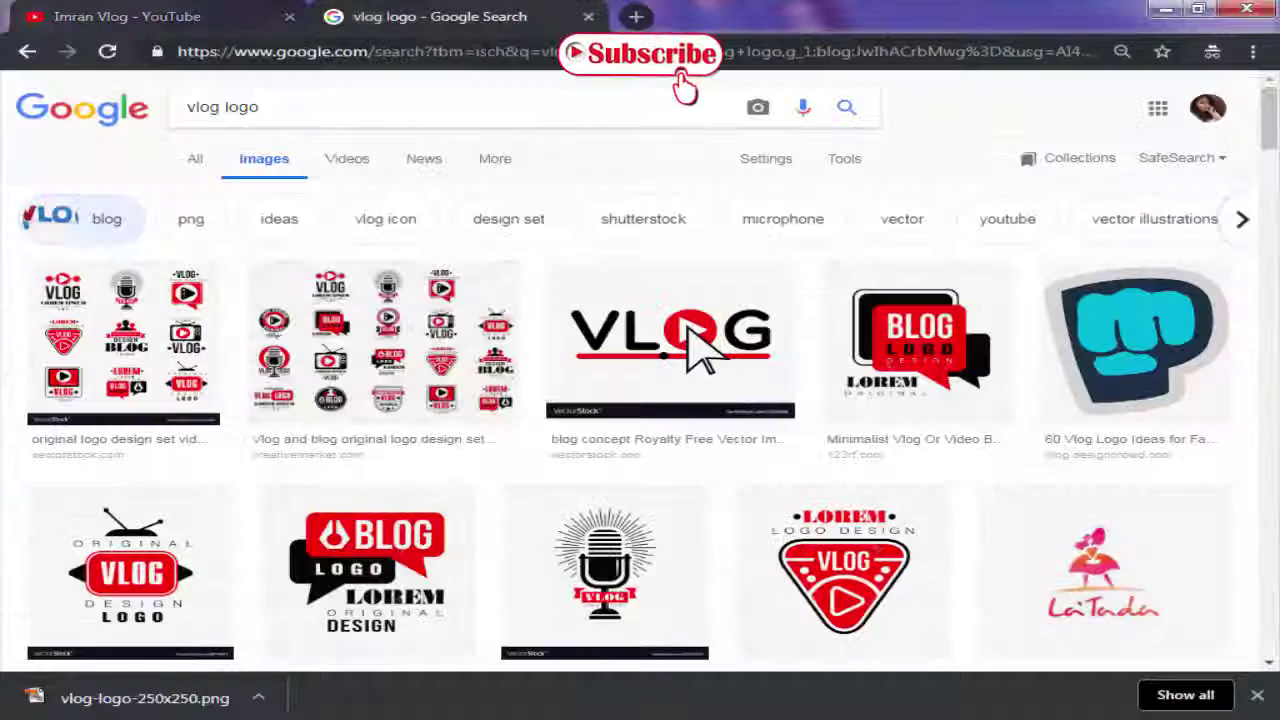
pyautogui.click(487, 51)
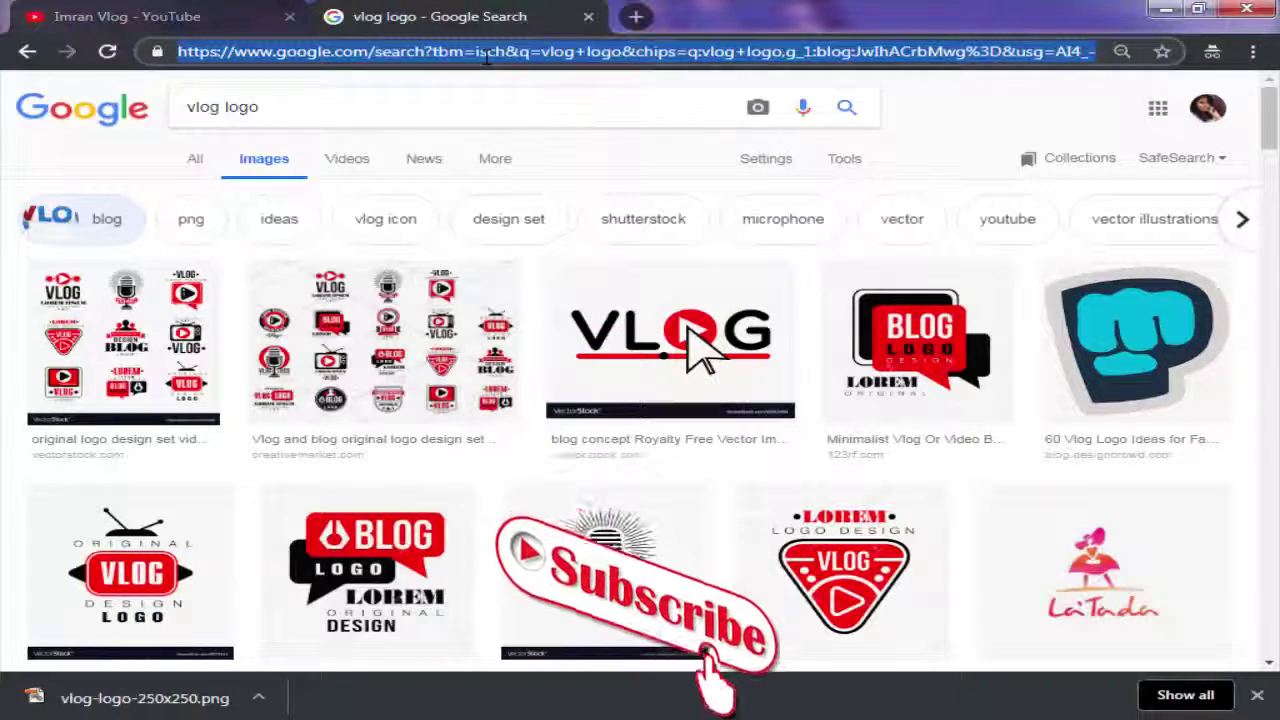
pyautogui.write('yo')
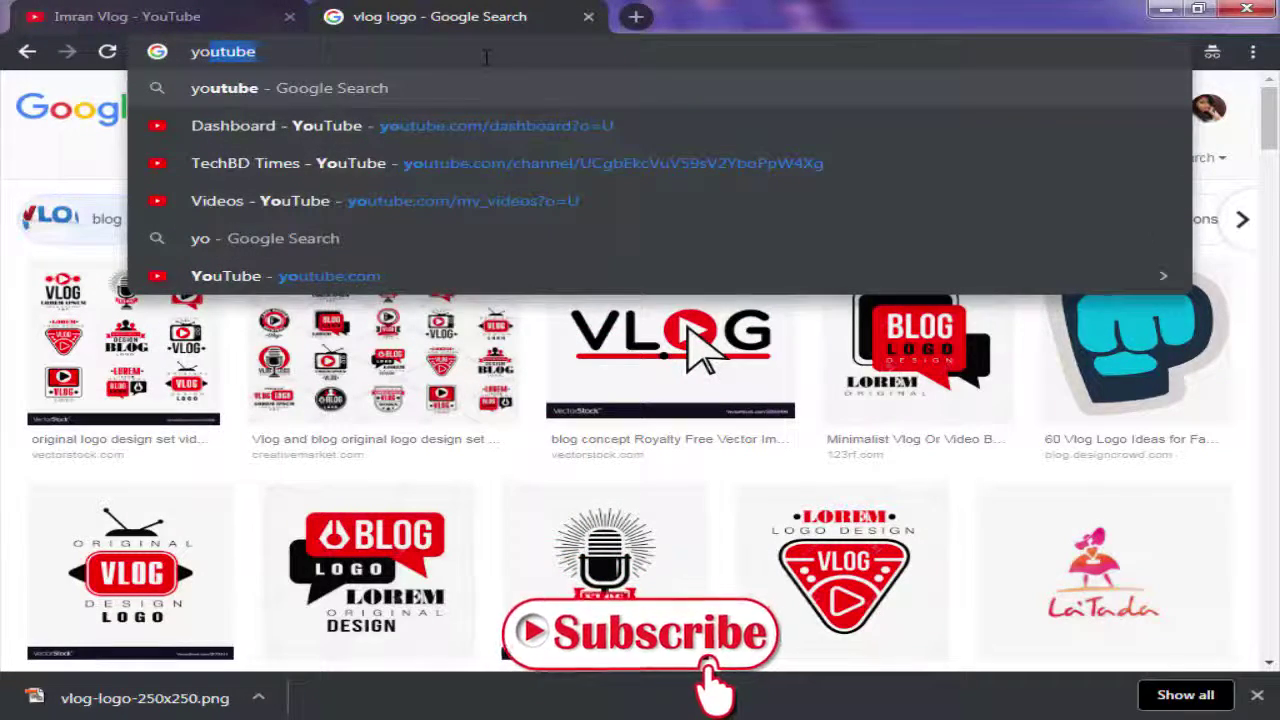
pyautogui.write('utube logo size')
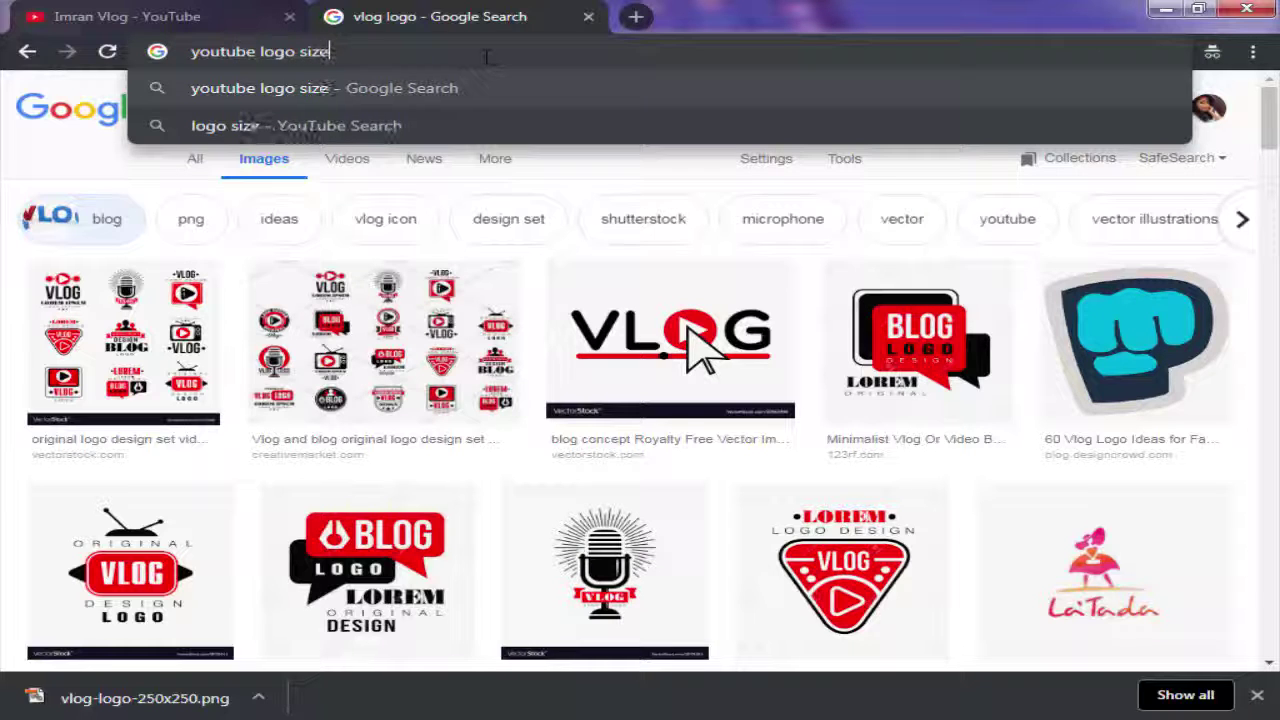
pyautogui.press('Return')
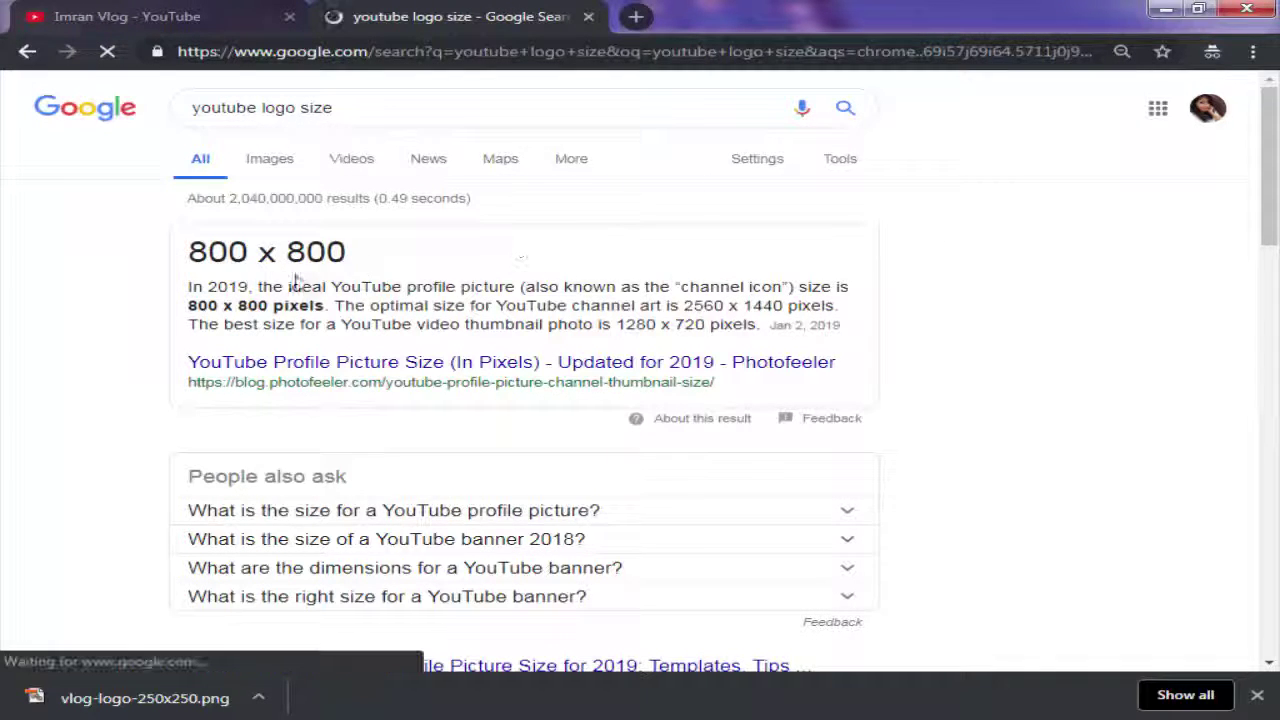
pyautogui.moveTo(348, 252); pyautogui.dragTo(425, 253)
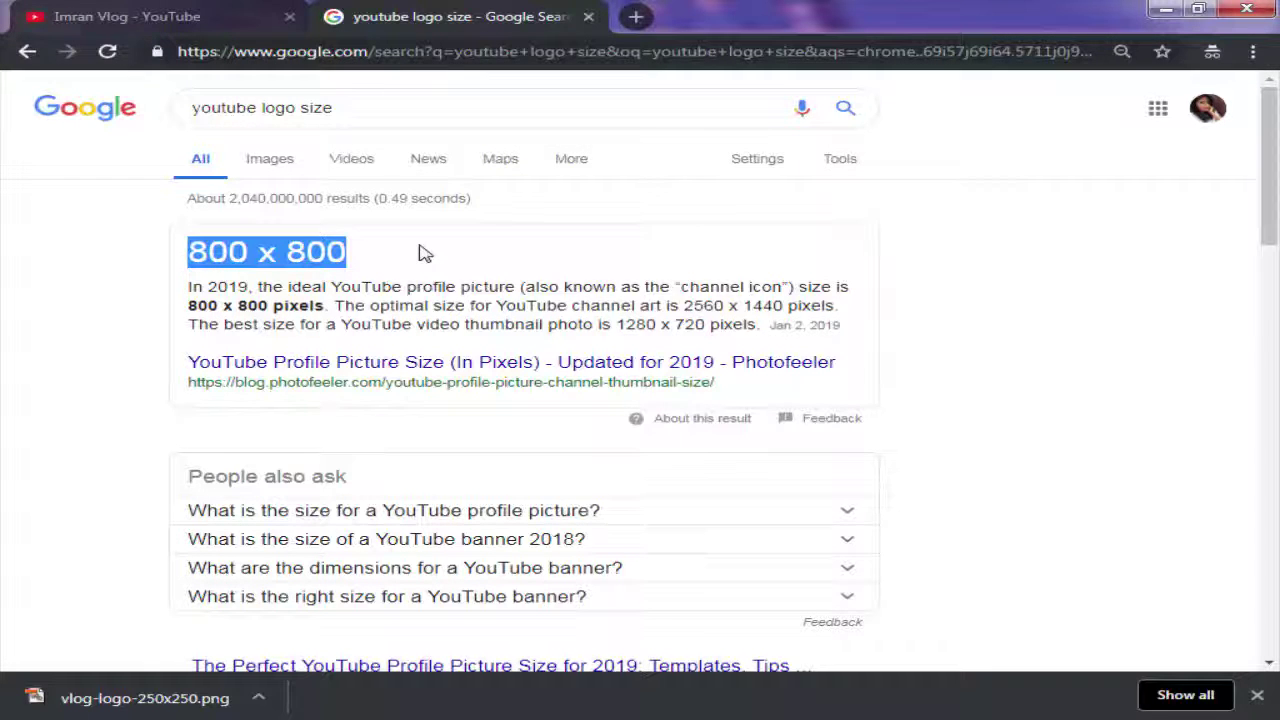
# Return to Photoshop and create a new blank document 800 pixels wide and 800 pixels high
pyautogui.hotkey('alt', 'Tab')
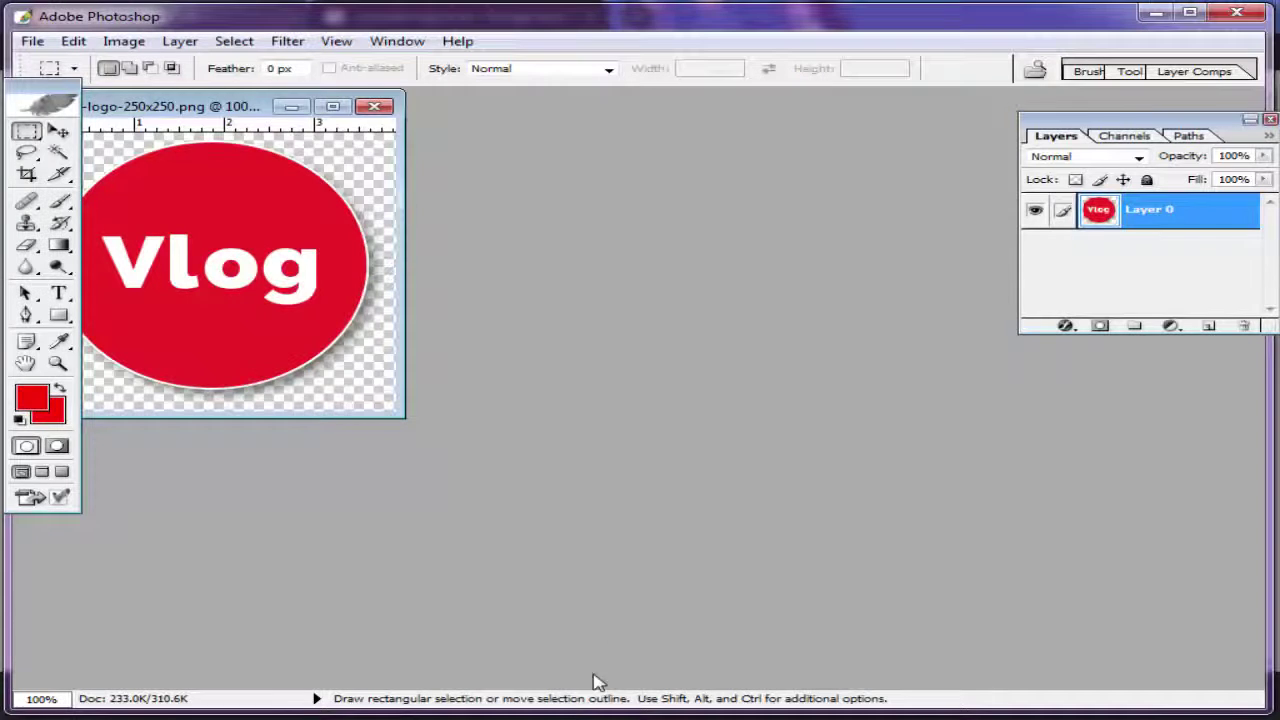
pyautogui.click(32, 42)
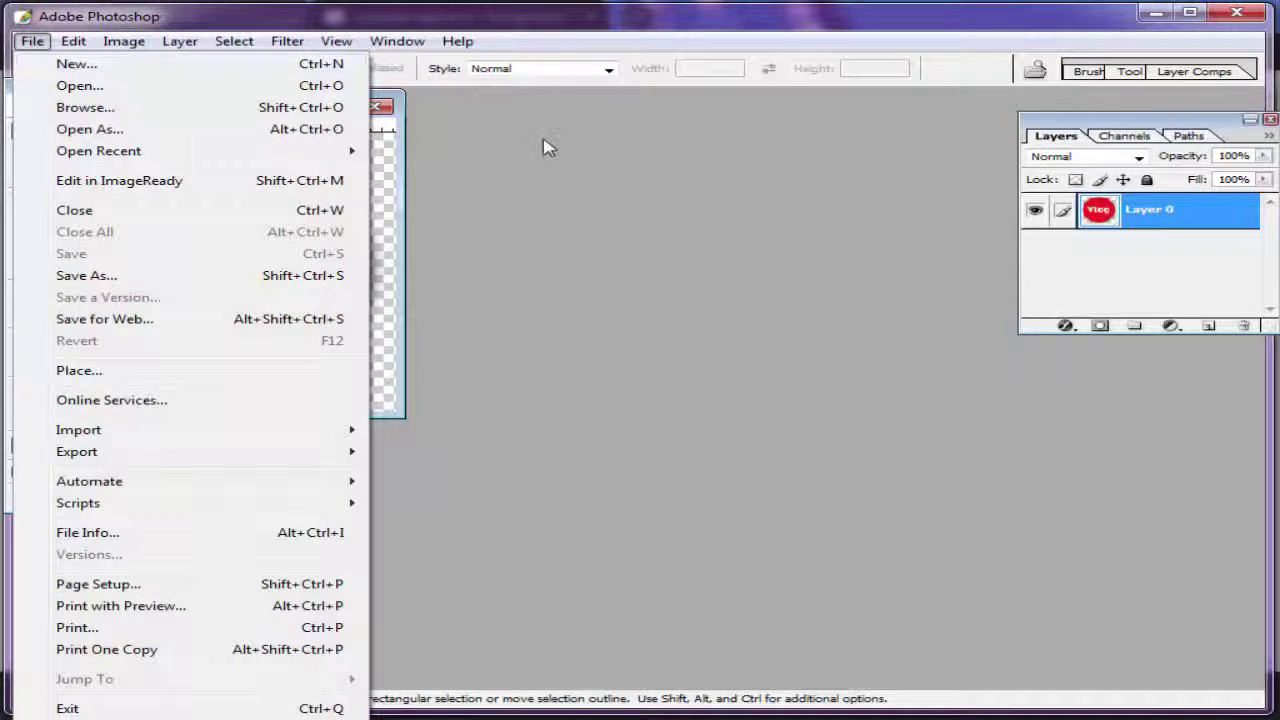
pyautogui.click(70, 64)
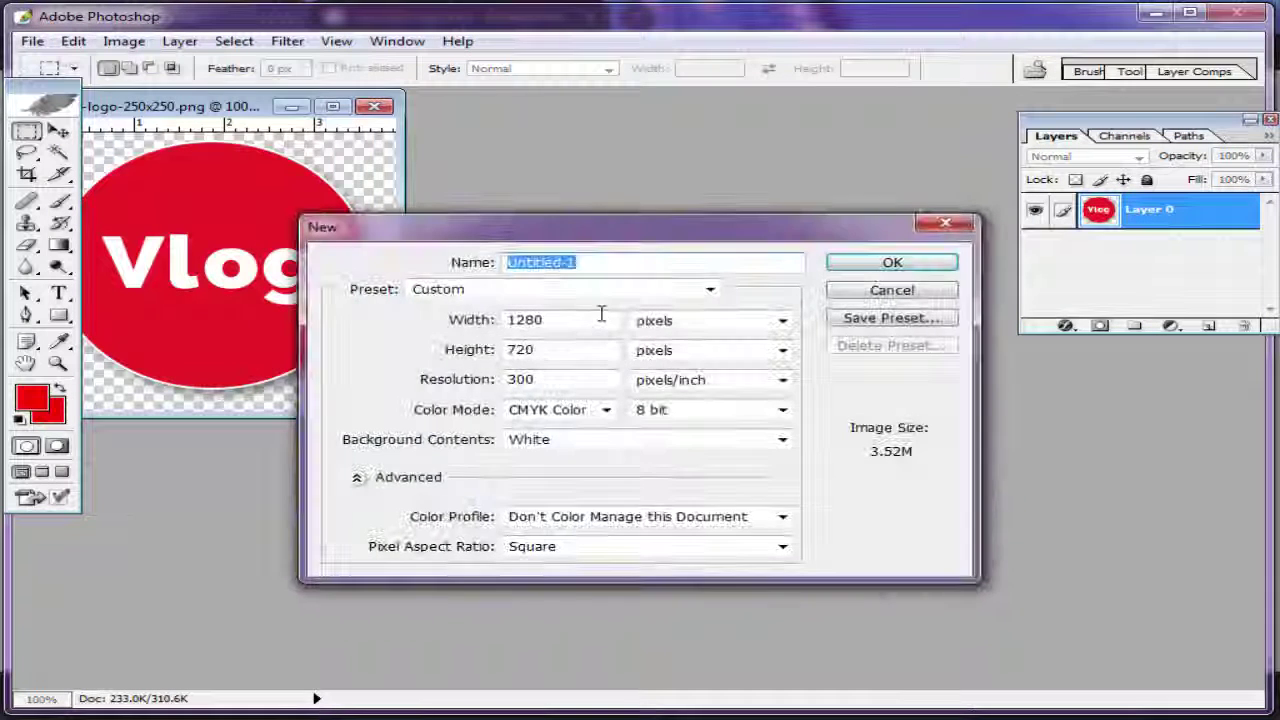
pyautogui.doubleClick(527, 320)
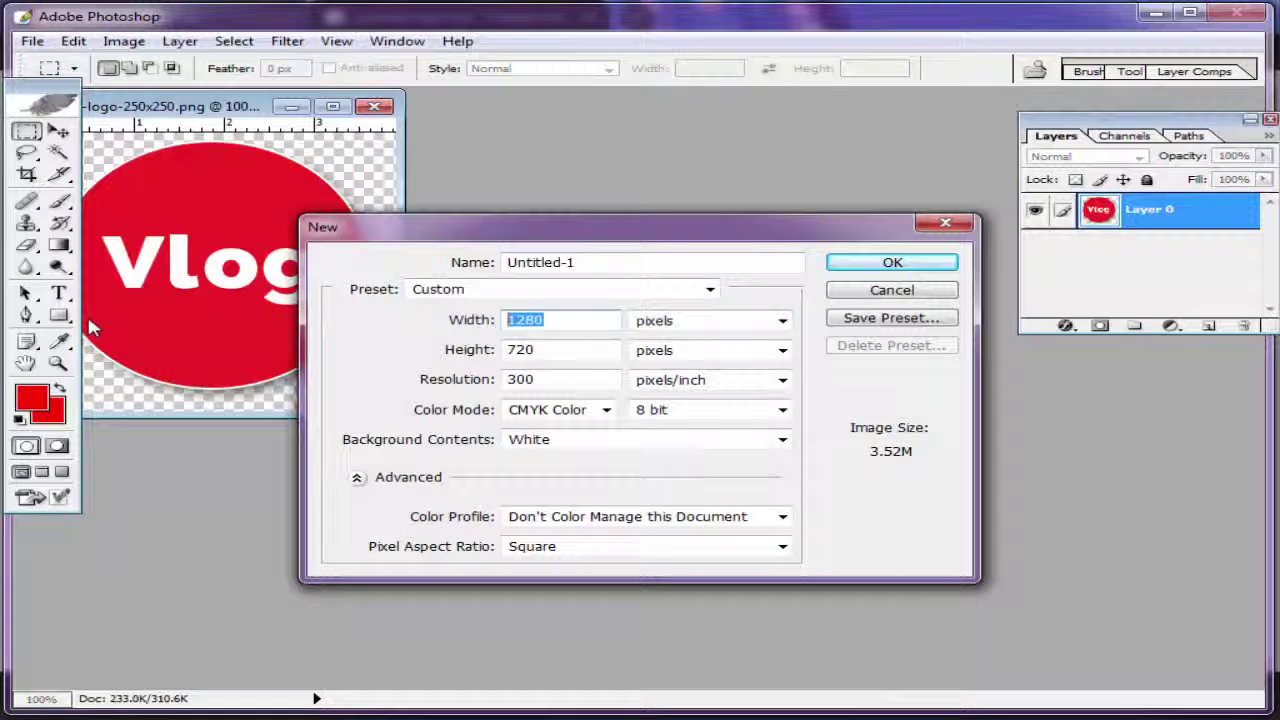
pyautogui.write('800')
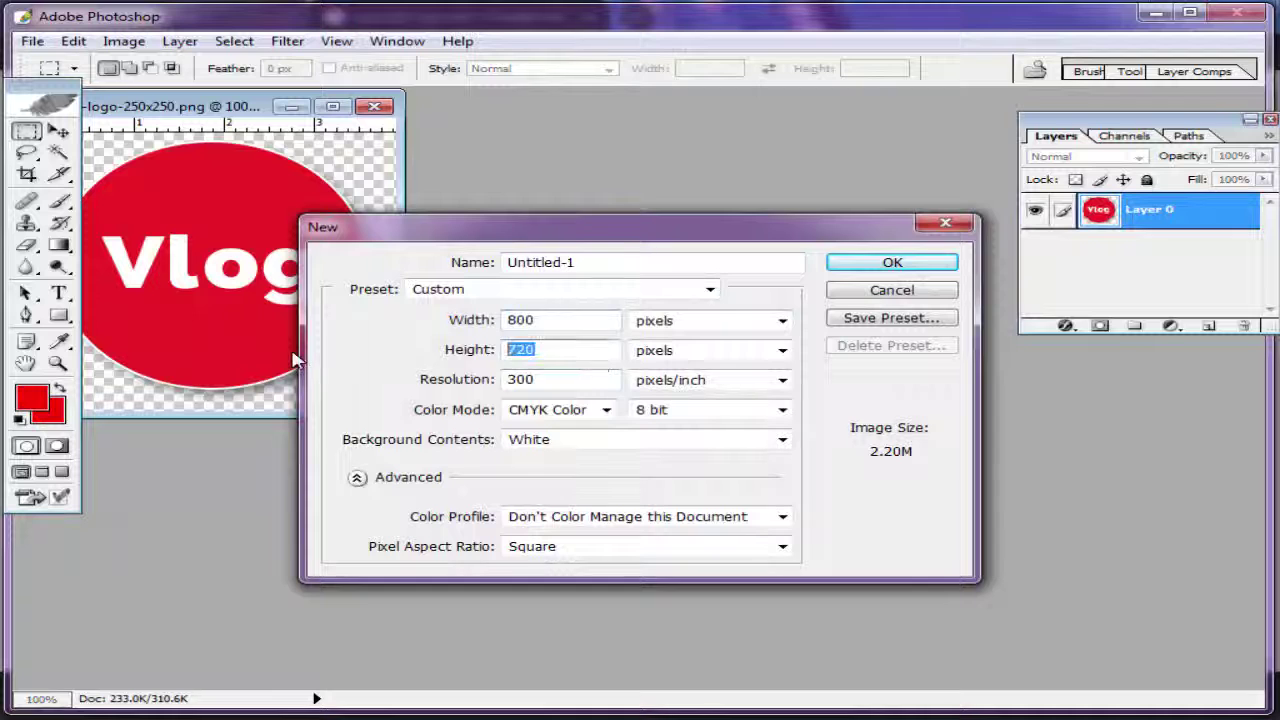
pyautogui.write('7')
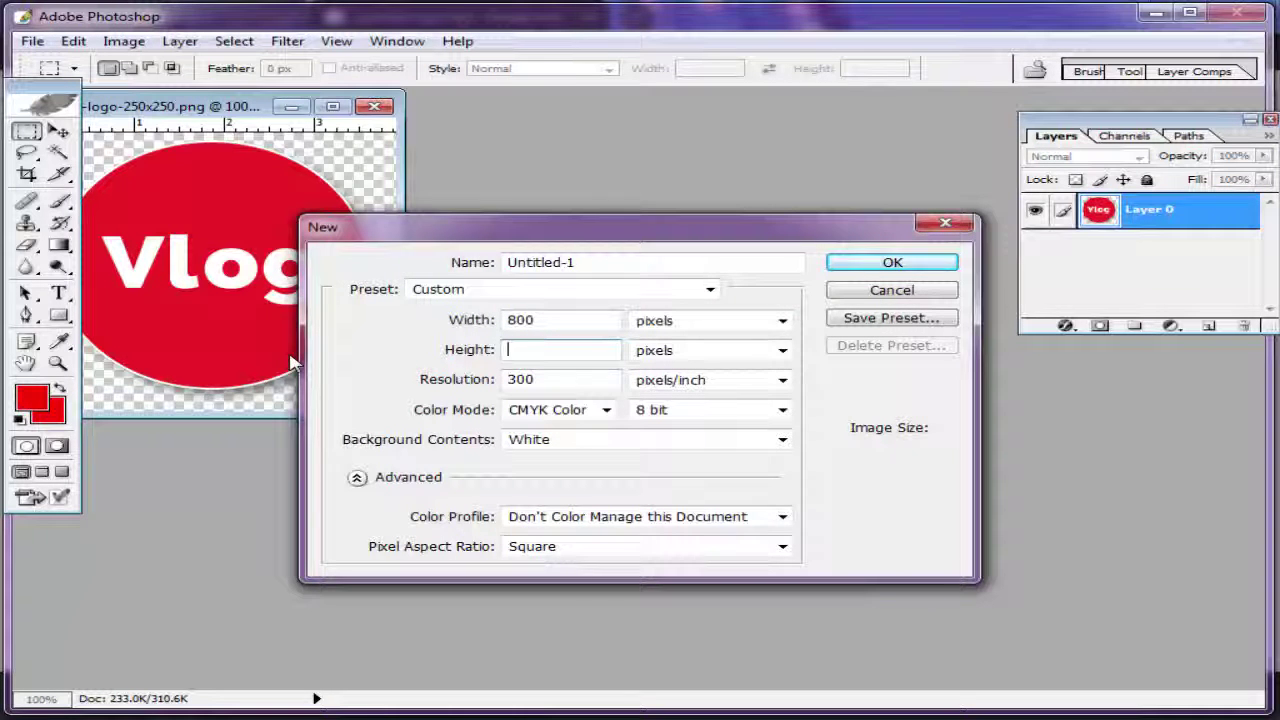
pyautogui.click(517, 390)
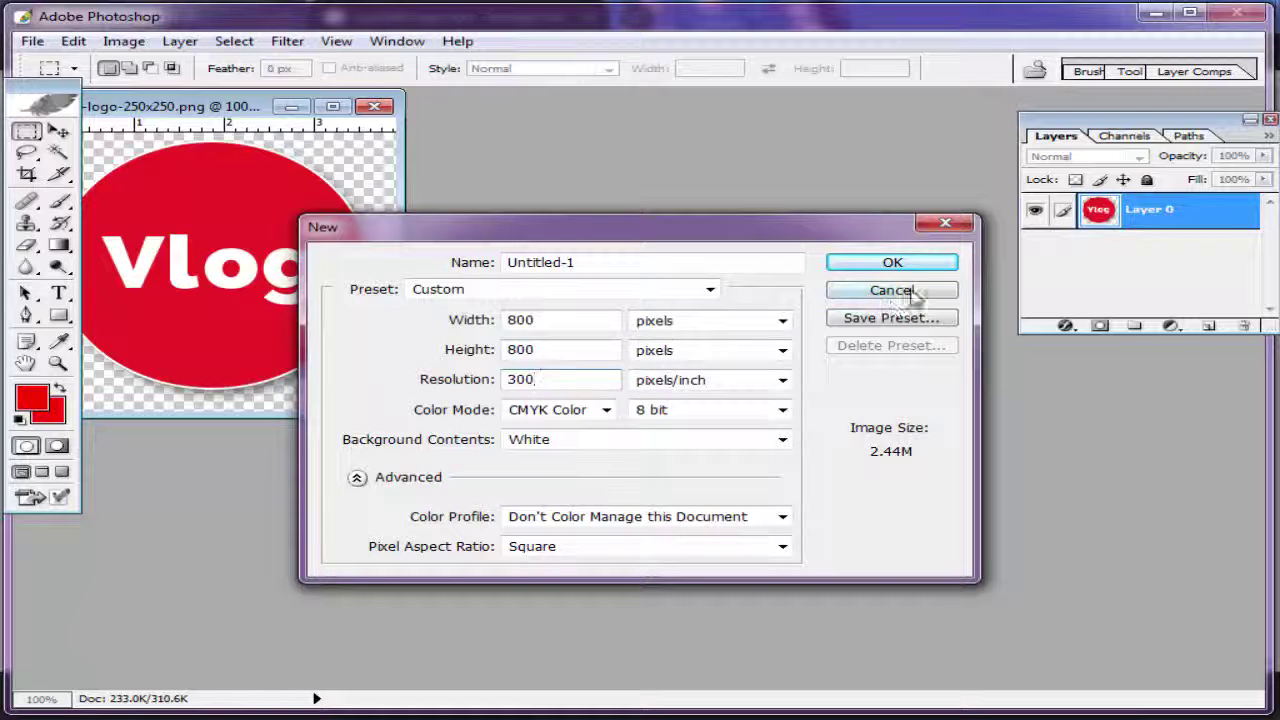
pyautogui.click(882, 263)
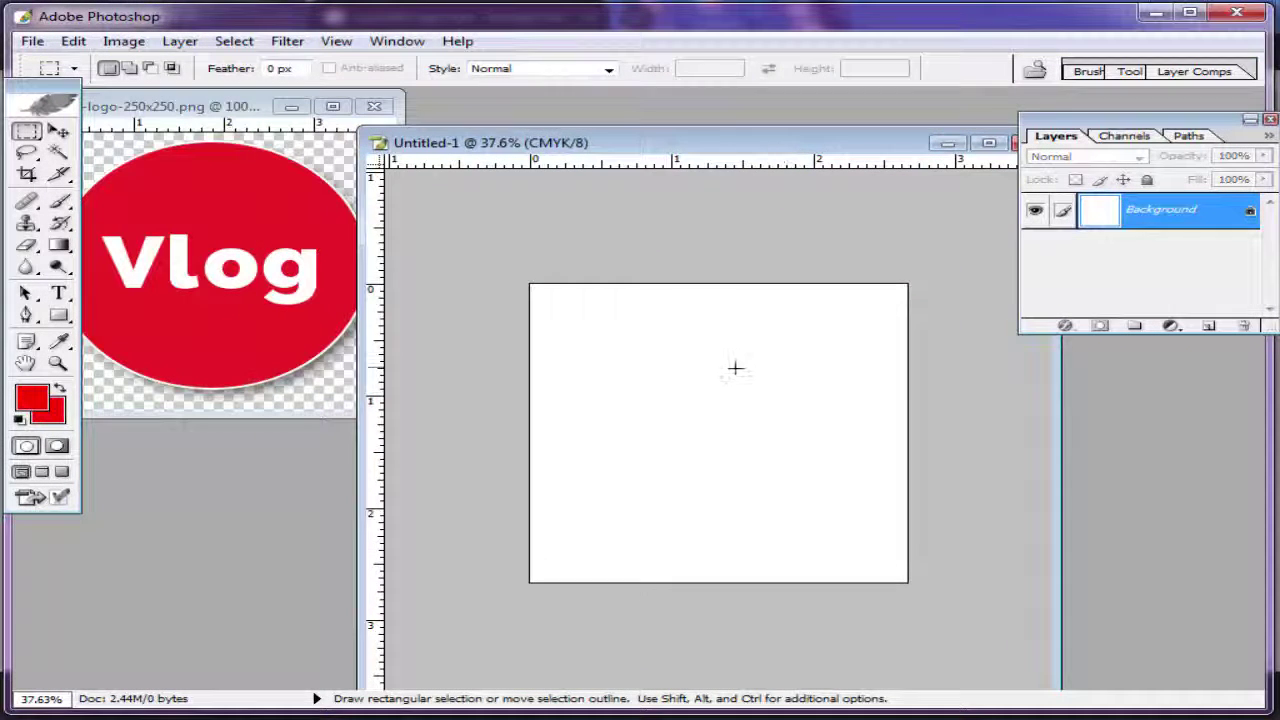
pyautogui.hotkey('ctrl', '+')
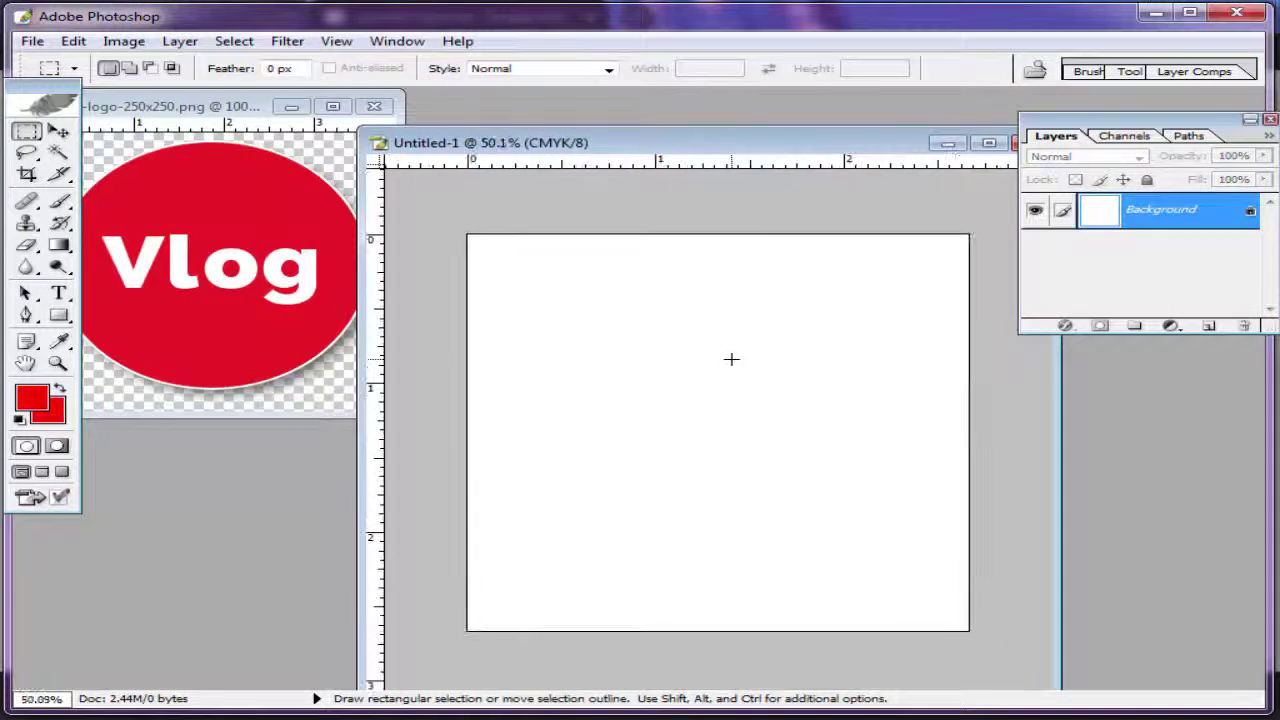
pyautogui.hotkey('ctrl', '-')
pyautogui.hotkey('ctrl', '+')
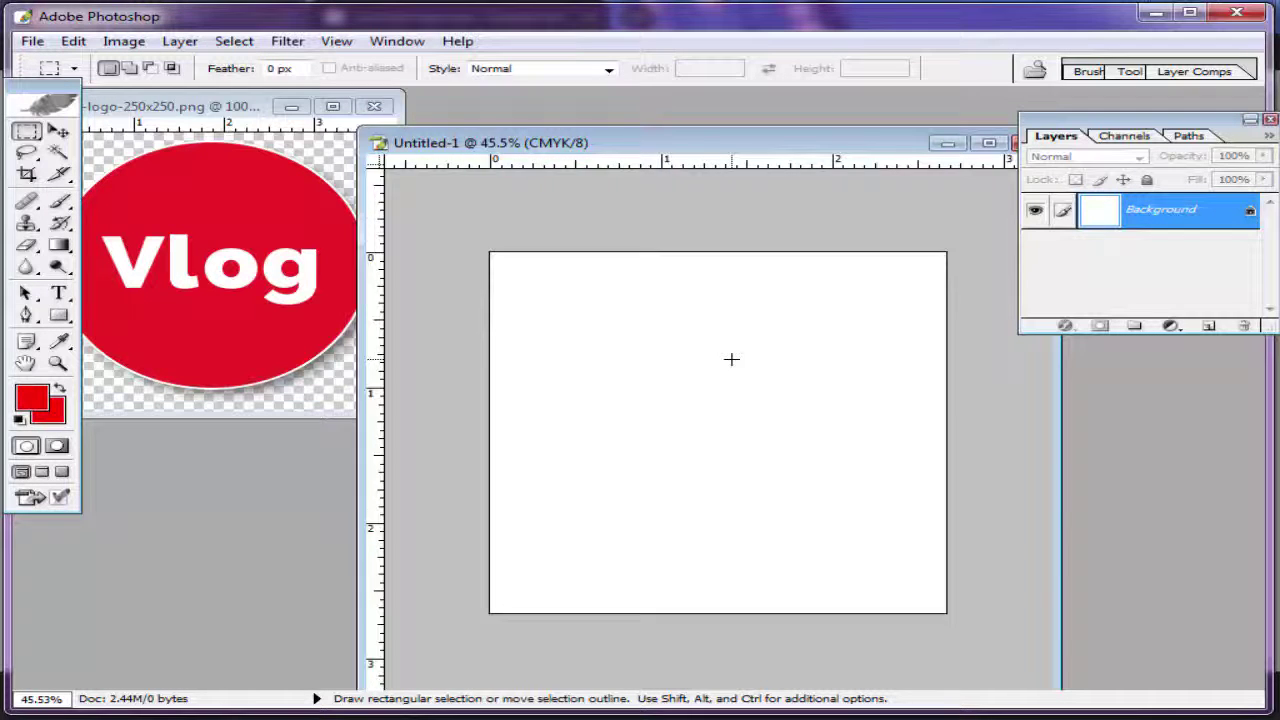
pyautogui.hotkey('ctrl', '-')
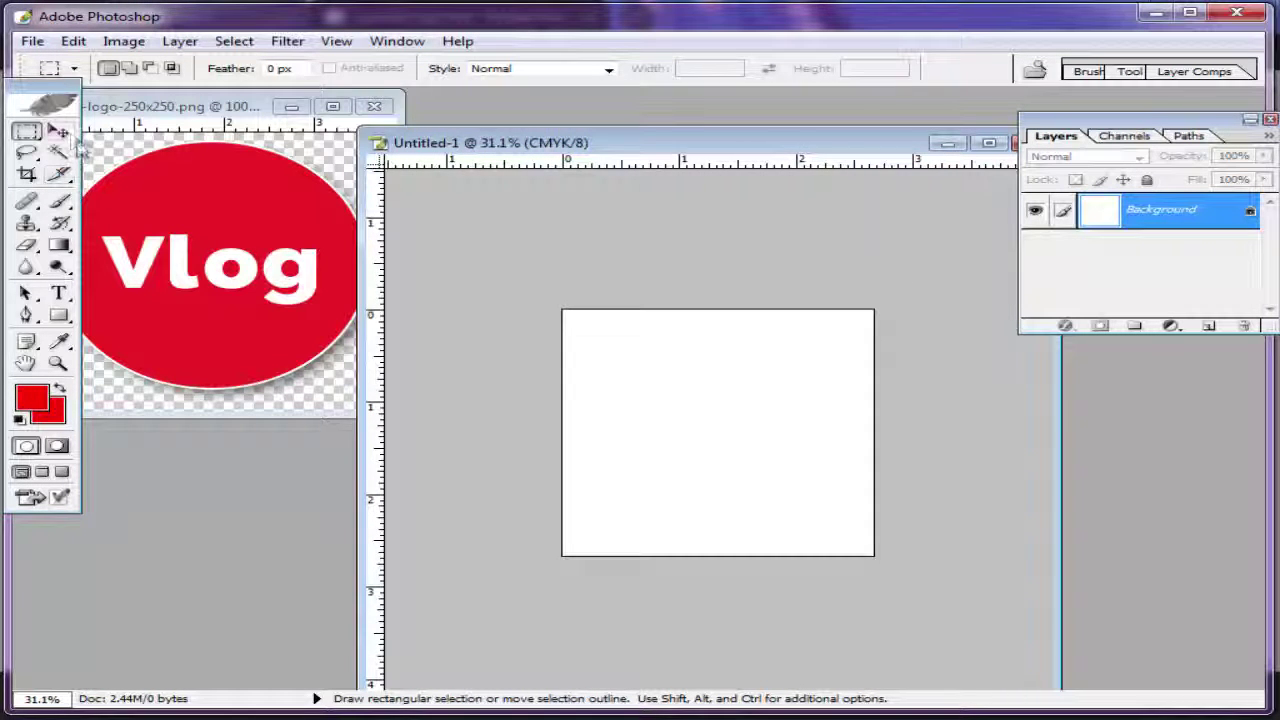
# Shift the word Vlog lower inside the red circle of the logo image and cover the leftover letter parts with plain red
pyautogui.click(148, 106)
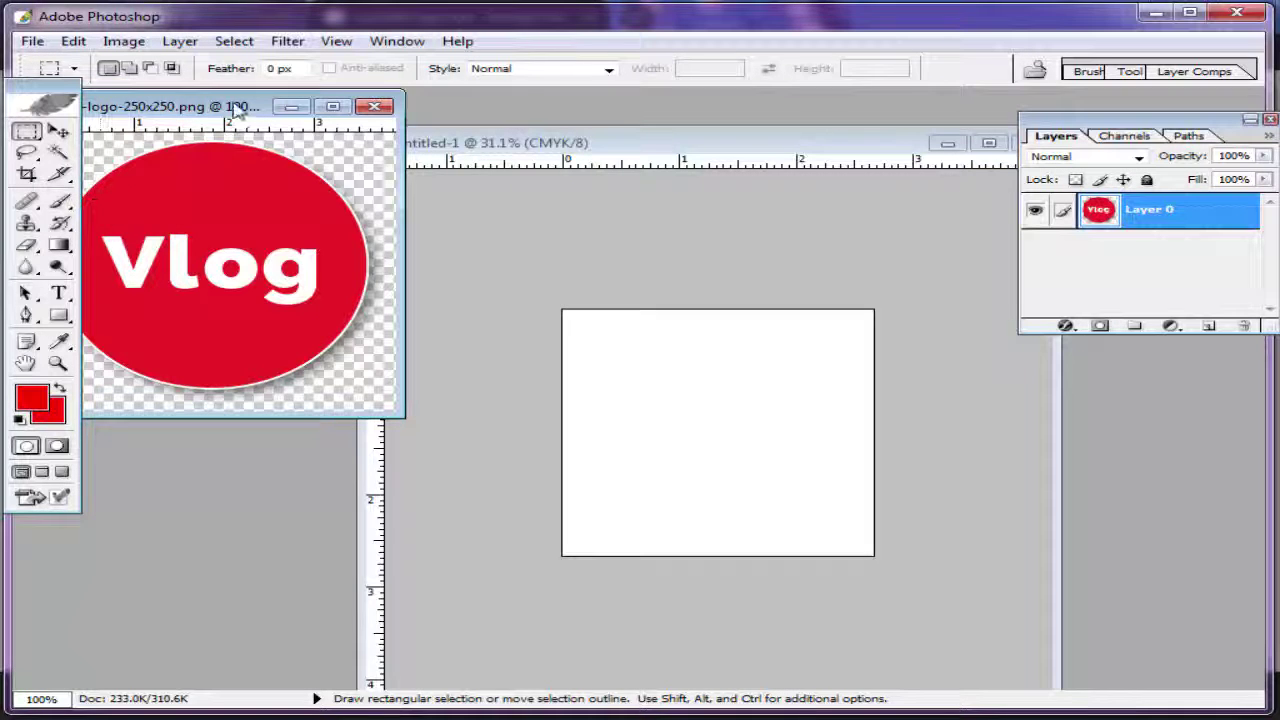
pyautogui.moveTo(237, 108); pyautogui.dragTo(332, 129)
pyautogui.moveTo(196, 257); pyautogui.dragTo(372, 335)
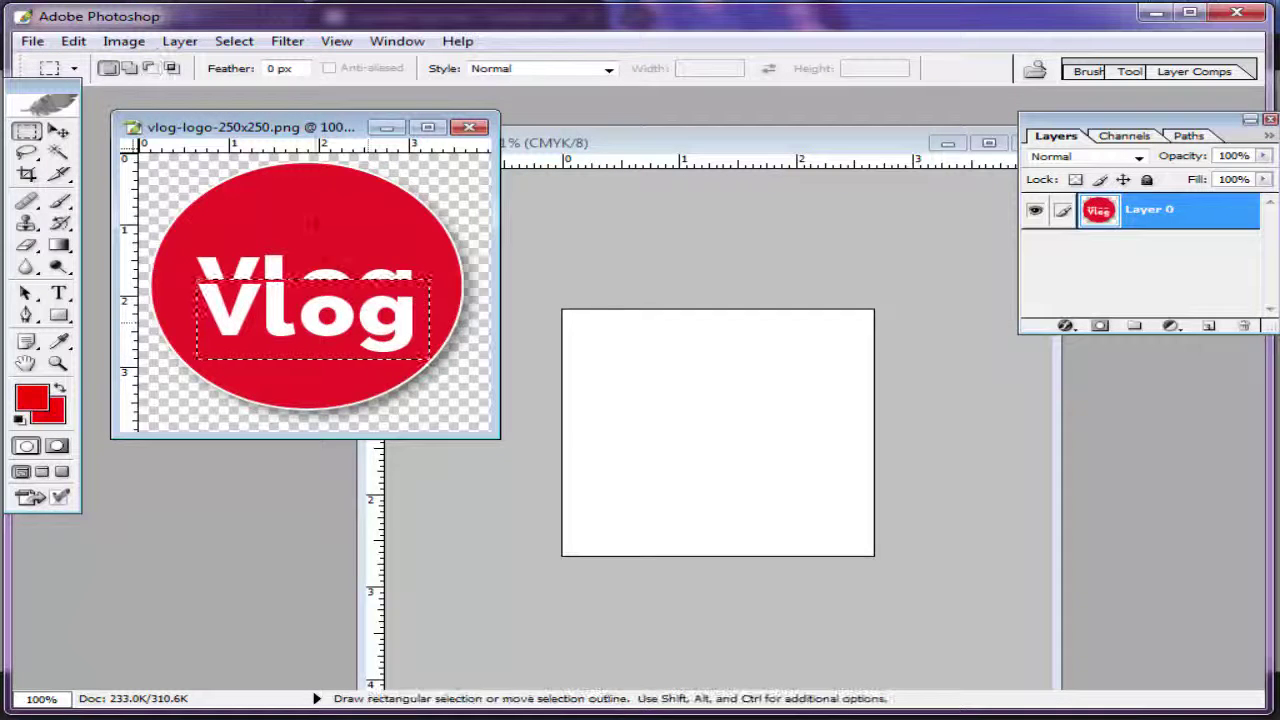
pyautogui.hotkey('ctrl', 'd')
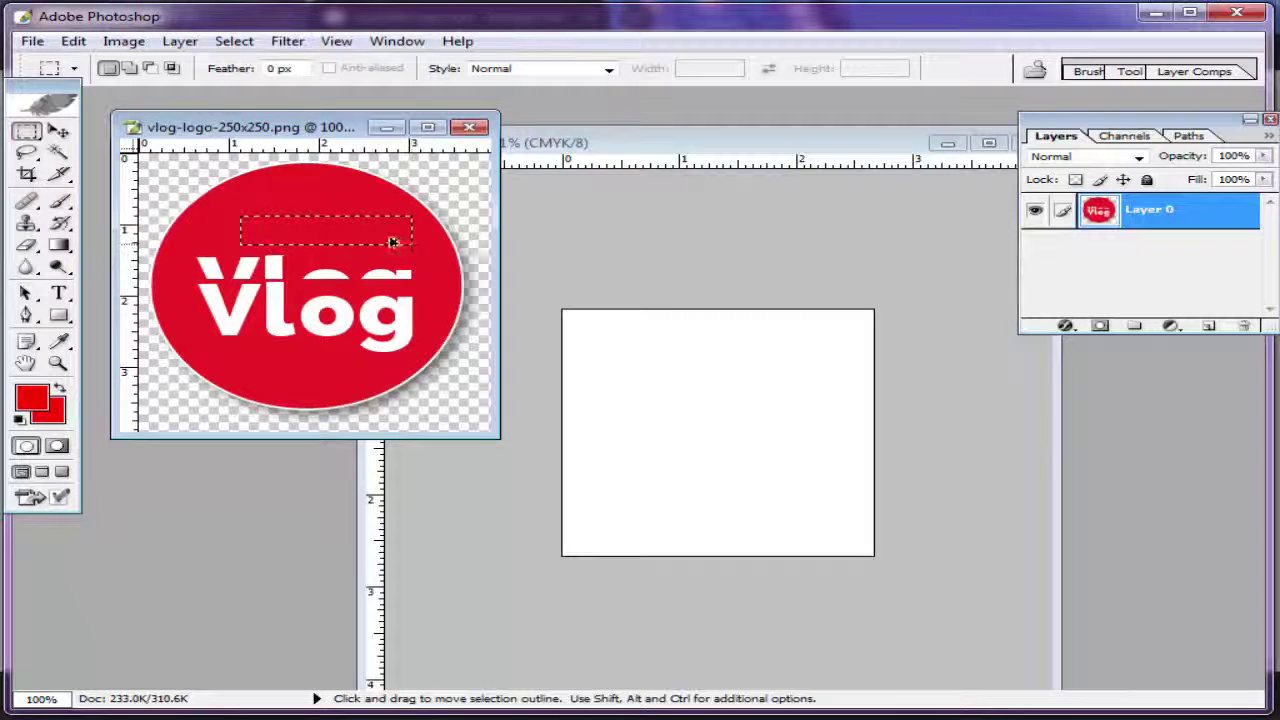
pyautogui.moveTo(394, 243); pyautogui.dragTo(381, 277)
pyautogui.click(251, 253)
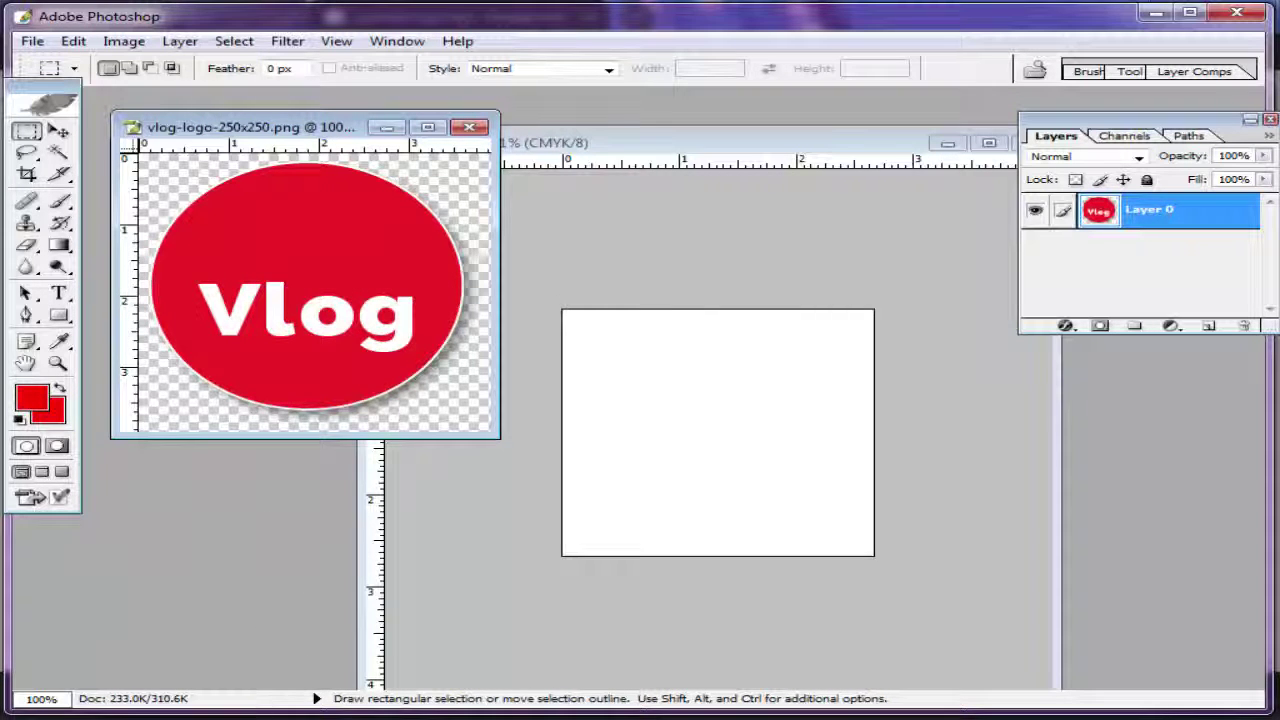
# Add the channel owner's first name in capitals as text above the word Vlog and set its colour to white
pyautogui.click(58, 292)
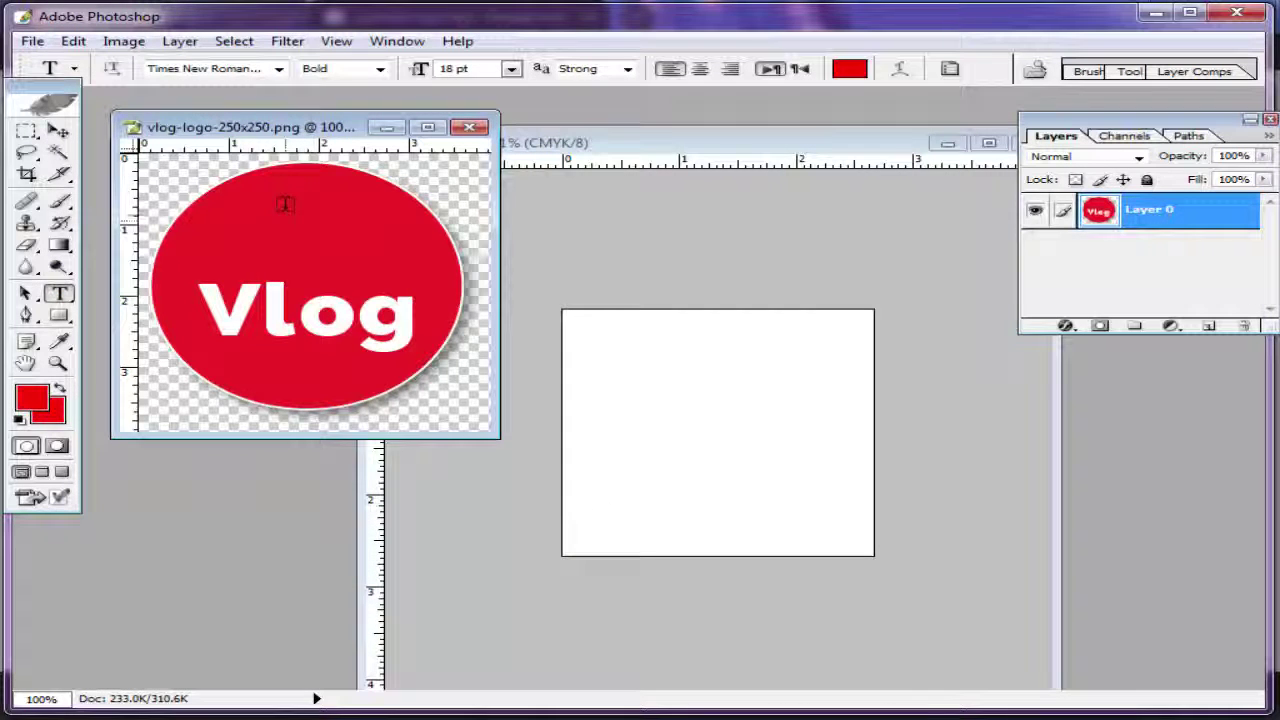
pyautogui.click(270, 229)
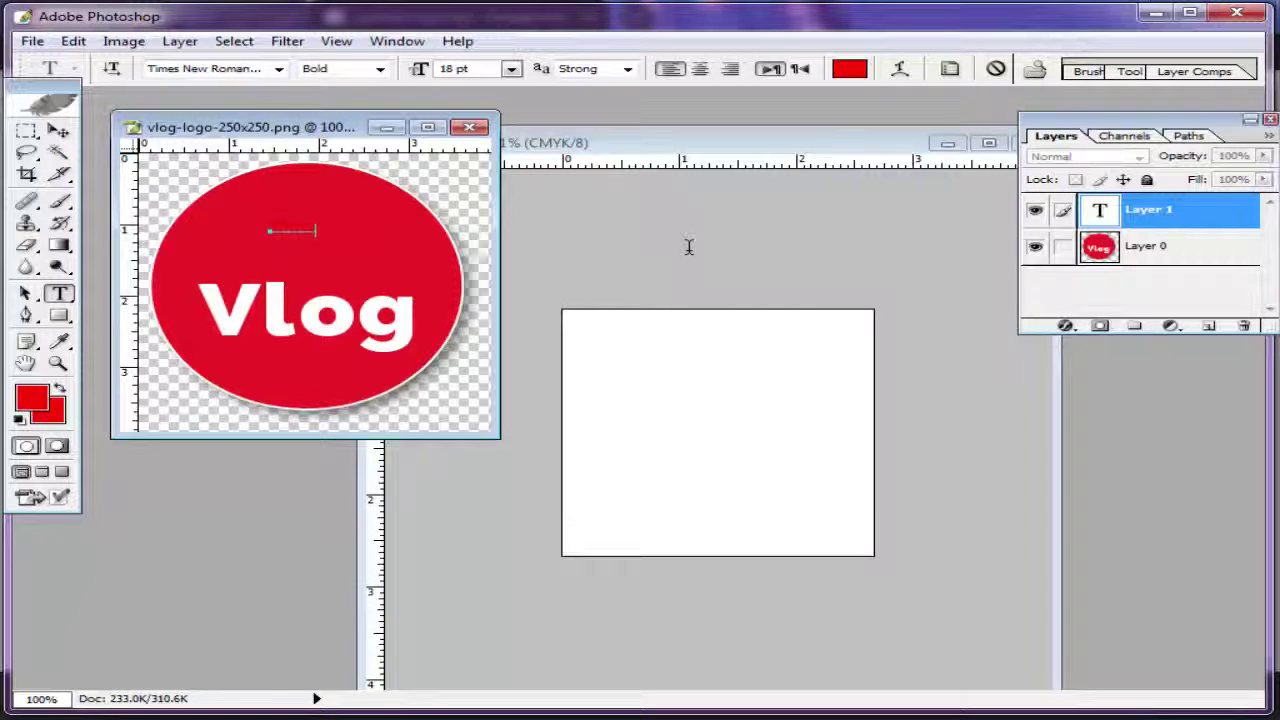
pyautogui.hotkey('ctrl', 'a')
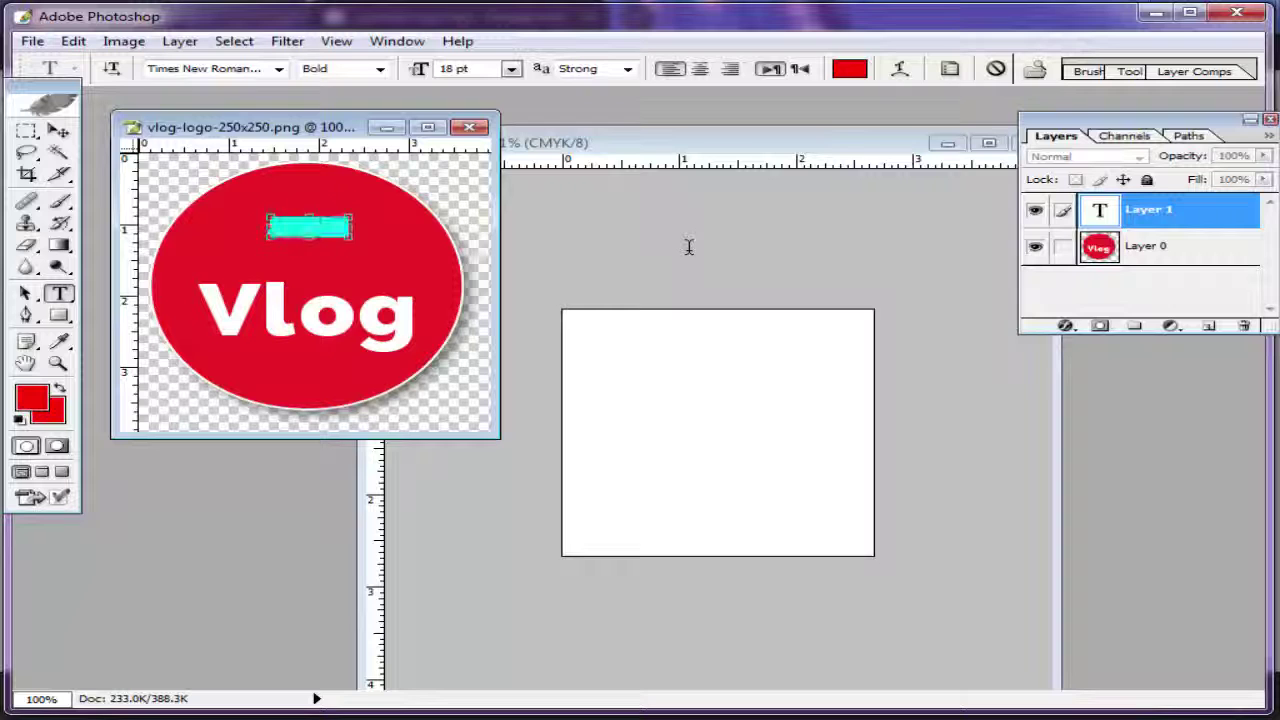
pyautogui.click(862, 69)
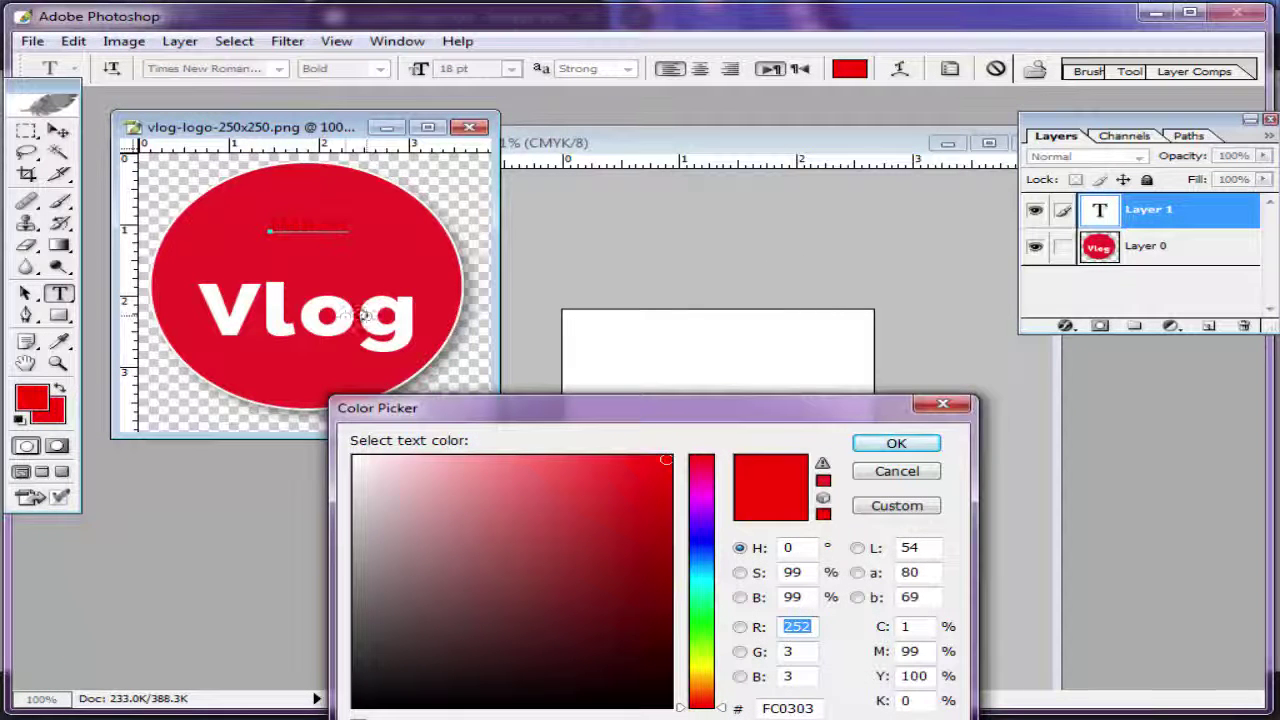
pyautogui.click(900, 443)
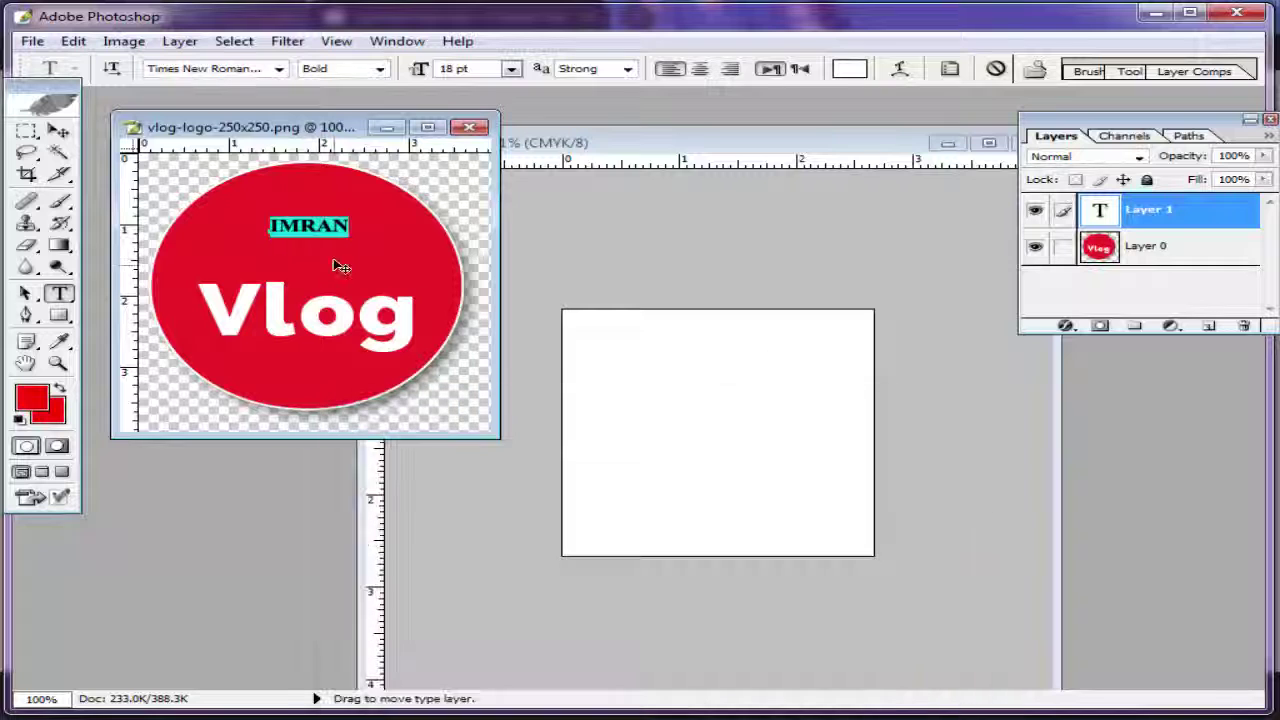
# Enlarge the name text to 48 pt and centre it directly above the word Vlog
pyautogui.click(511, 68)
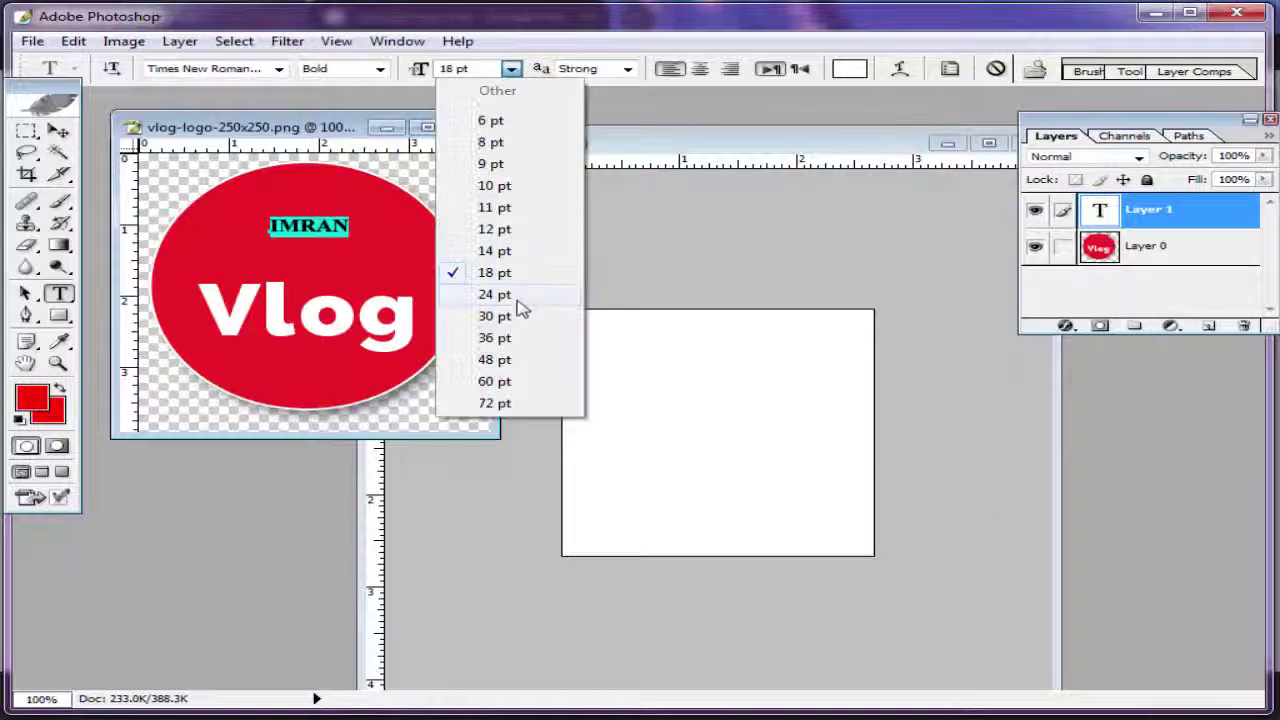
pyautogui.click(494, 316)
pyautogui.moveTo(340, 197); pyautogui.dragTo(325, 222)
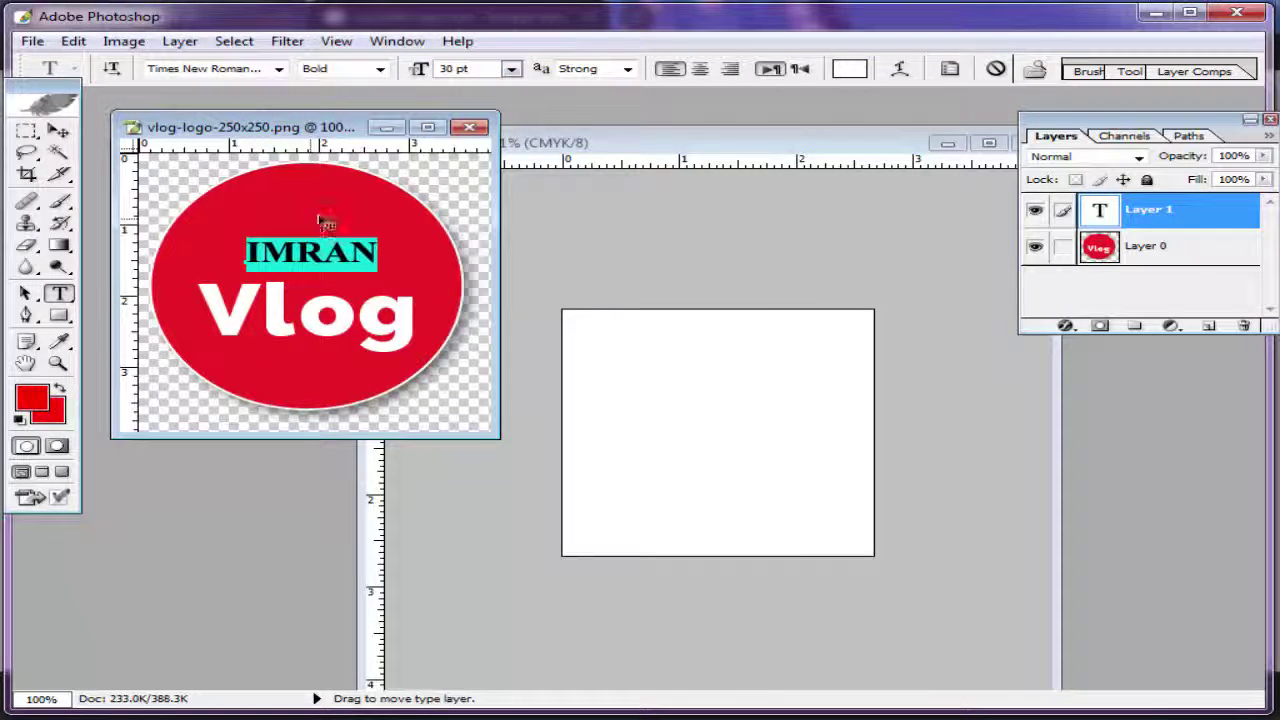
pyautogui.click(511, 70)
pyautogui.click(491, 357)
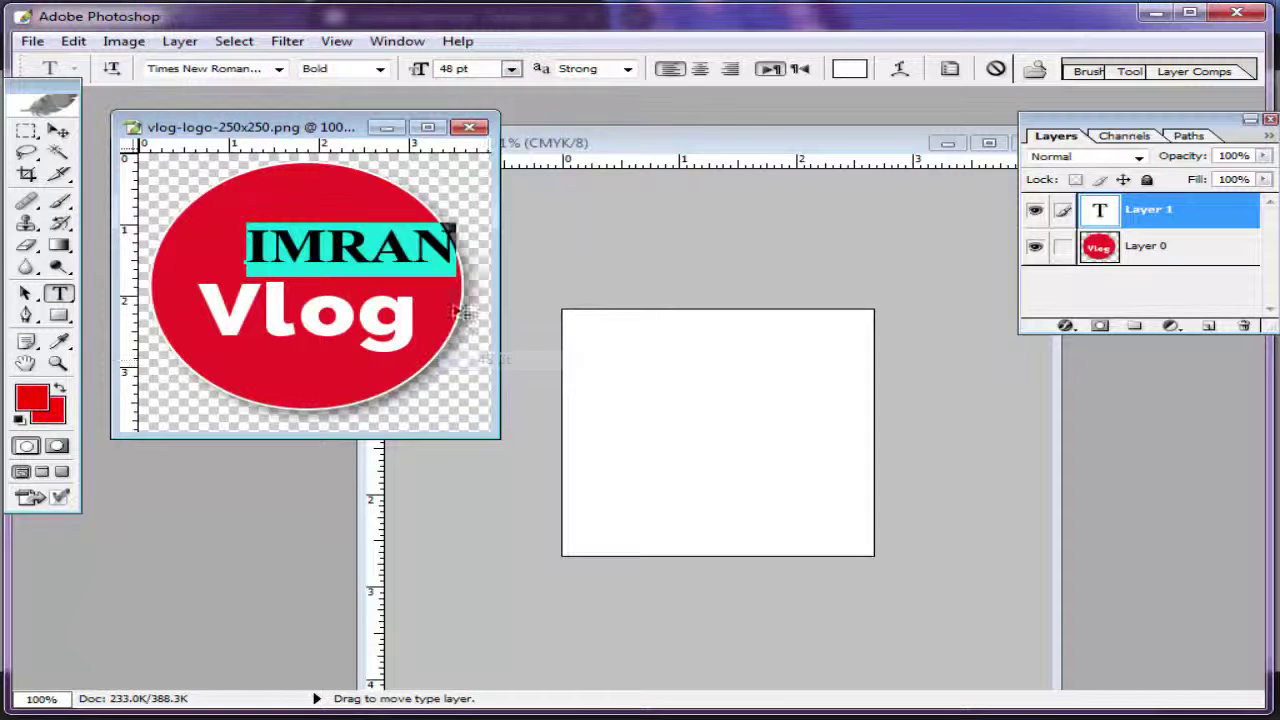
pyautogui.moveTo(345, 208); pyautogui.dragTo(302, 208)
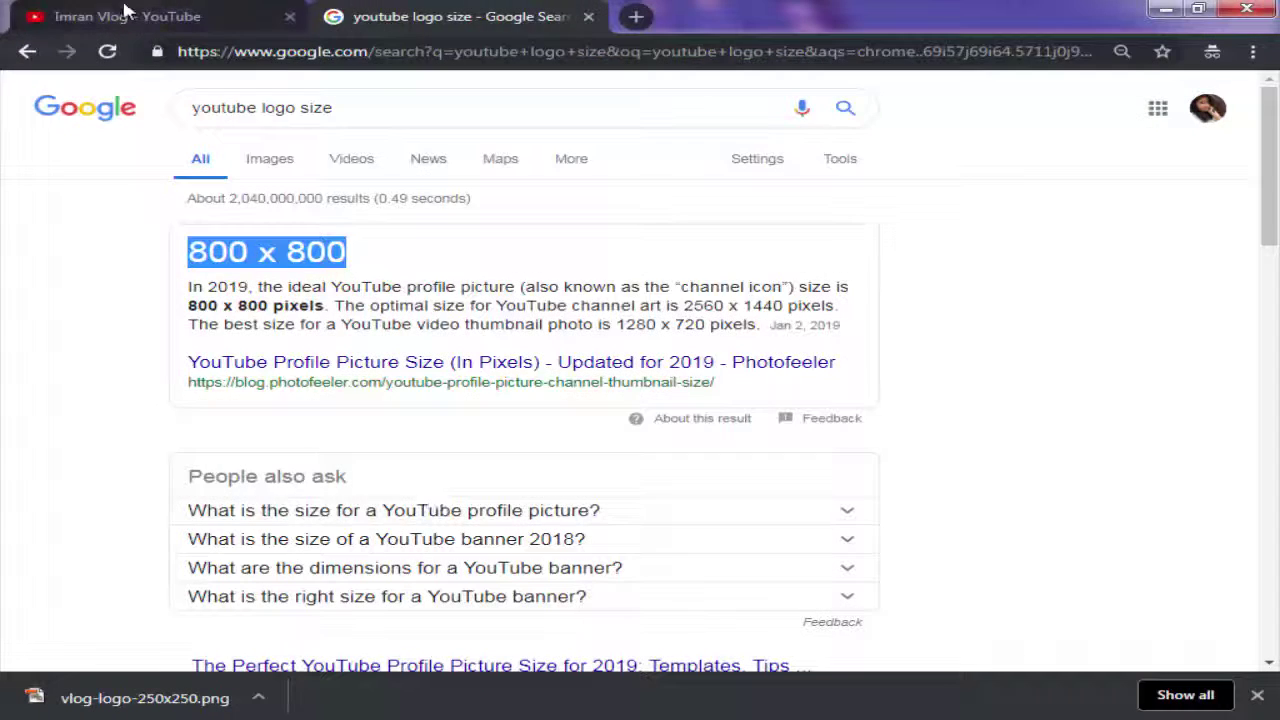
# Check the new channel's YouTube page in the browser and return to the name text in Photoshop
pyautogui.click(125, 12)
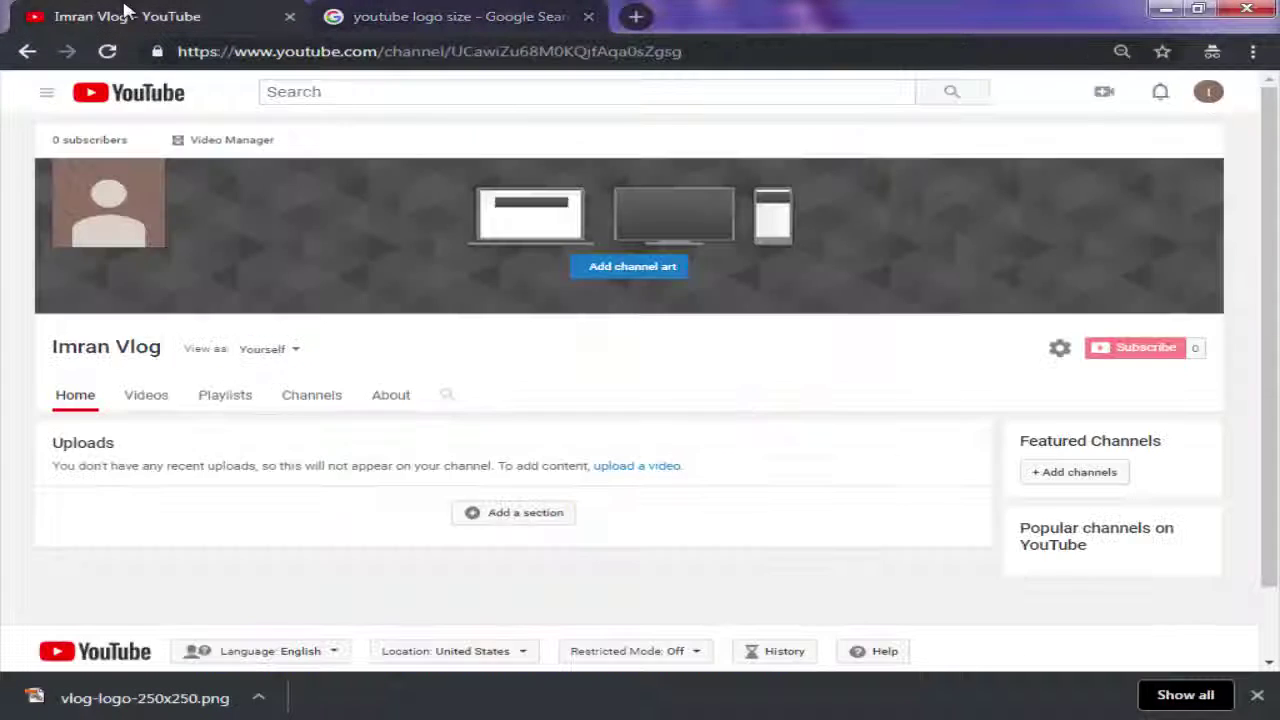
pyautogui.click(1165, 9)
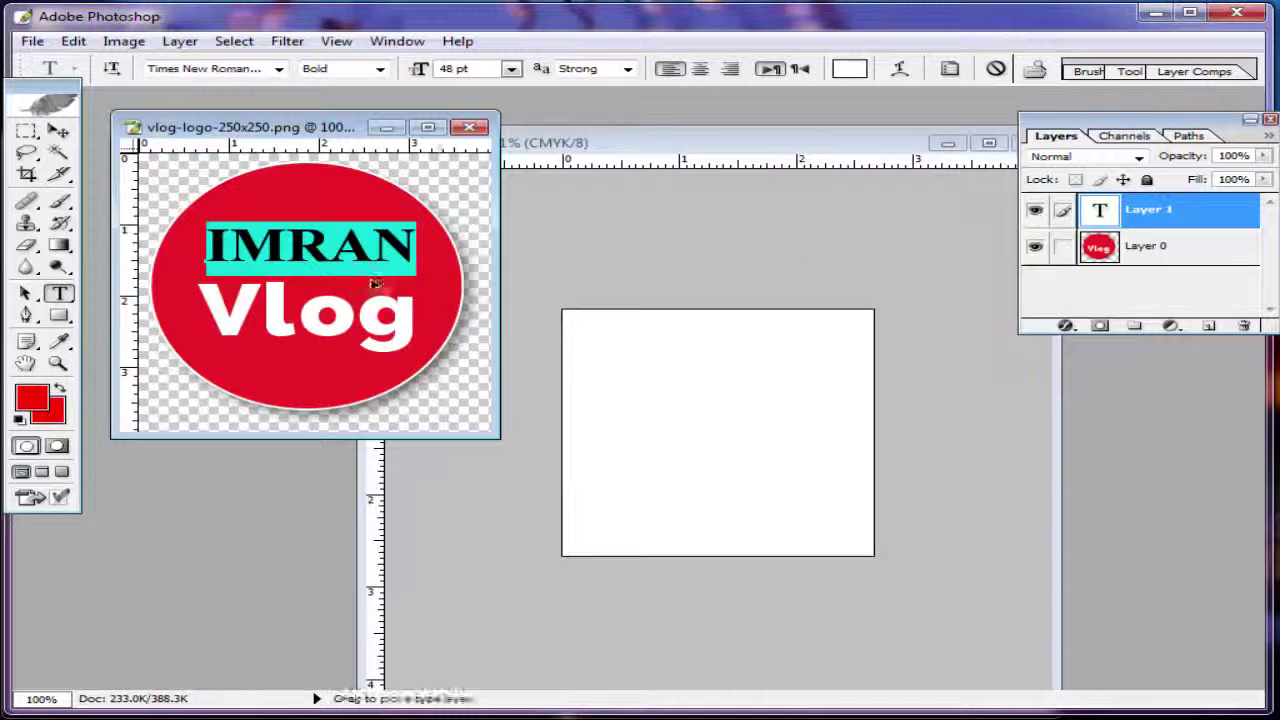
pyautogui.click(329, 248)
pyautogui.moveTo(215, 248)
pyautogui.mouseDown()
pyautogui.moveTo(415, 236)
pyautogui.moveTo(205, 248)
pyautogui.mouseUp()
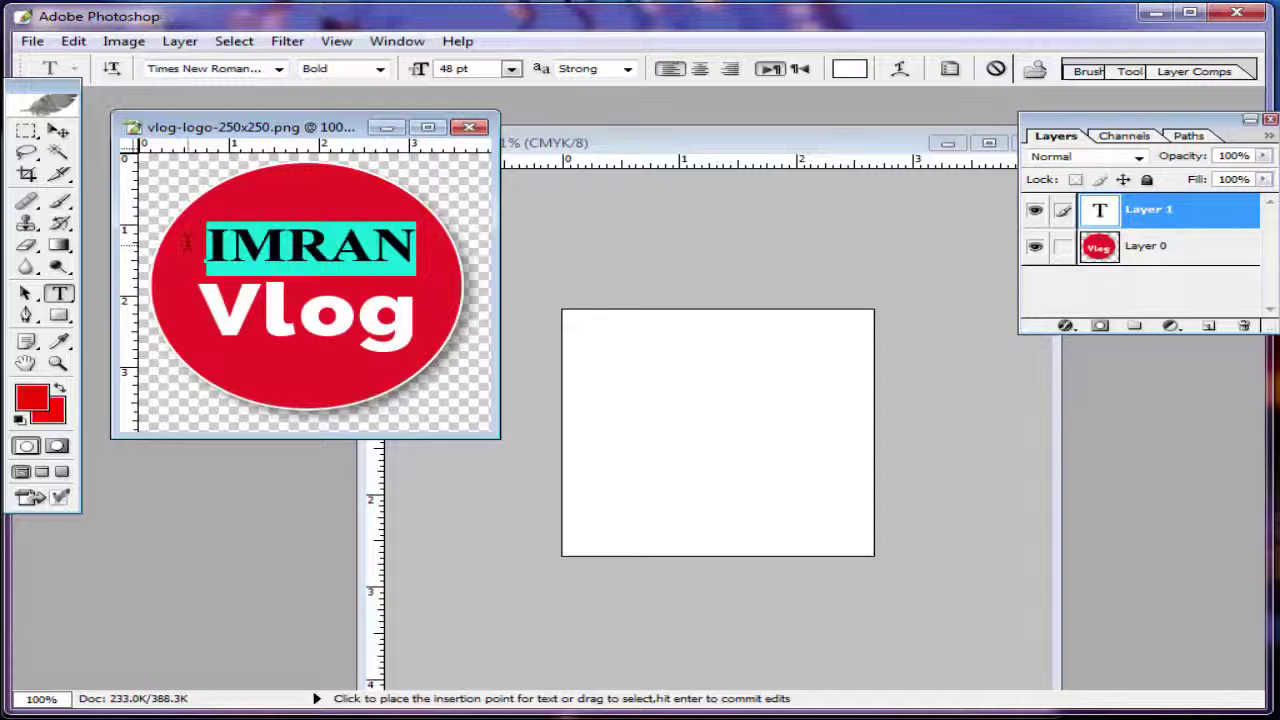
# Give the name text layer a drop shadow with 100% opacity, 6 px distance, 15% spread and 13 px size
pyautogui.click(1249, 218)
pyautogui.doubleClick(1249, 216)
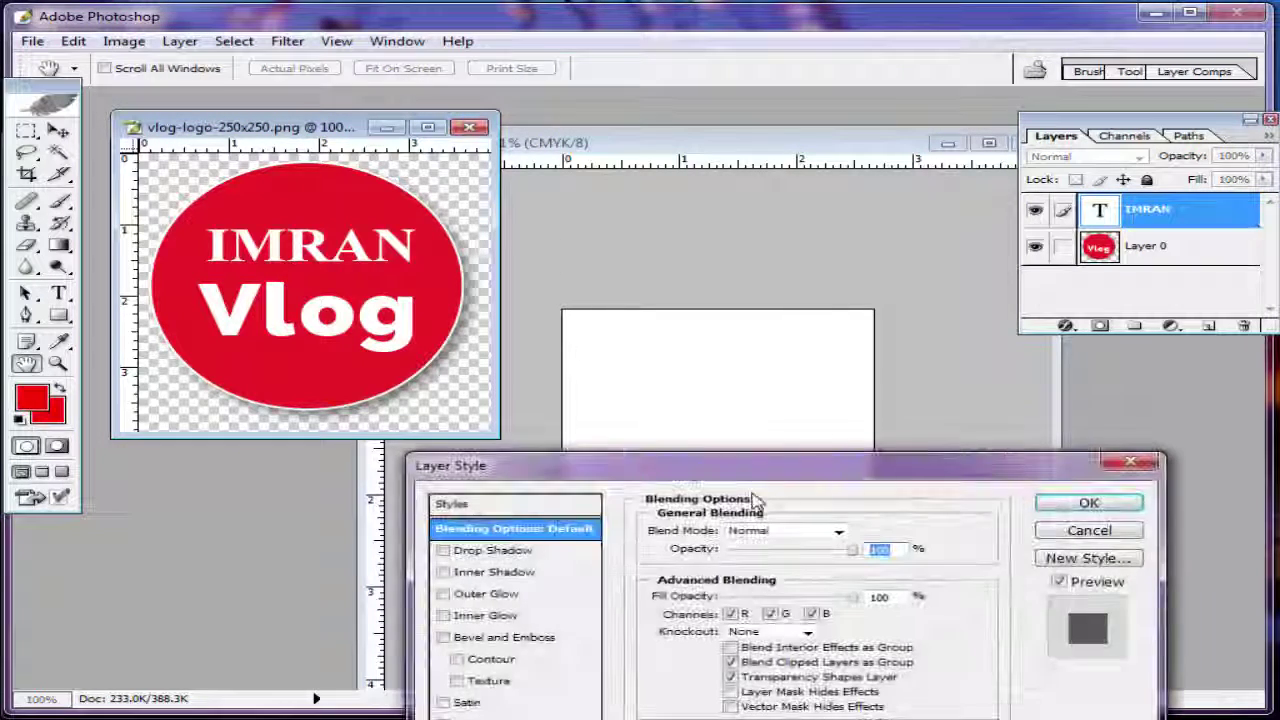
pyautogui.moveTo(726, 472); pyautogui.dragTo(930, 235)
pyautogui.click(648, 311)
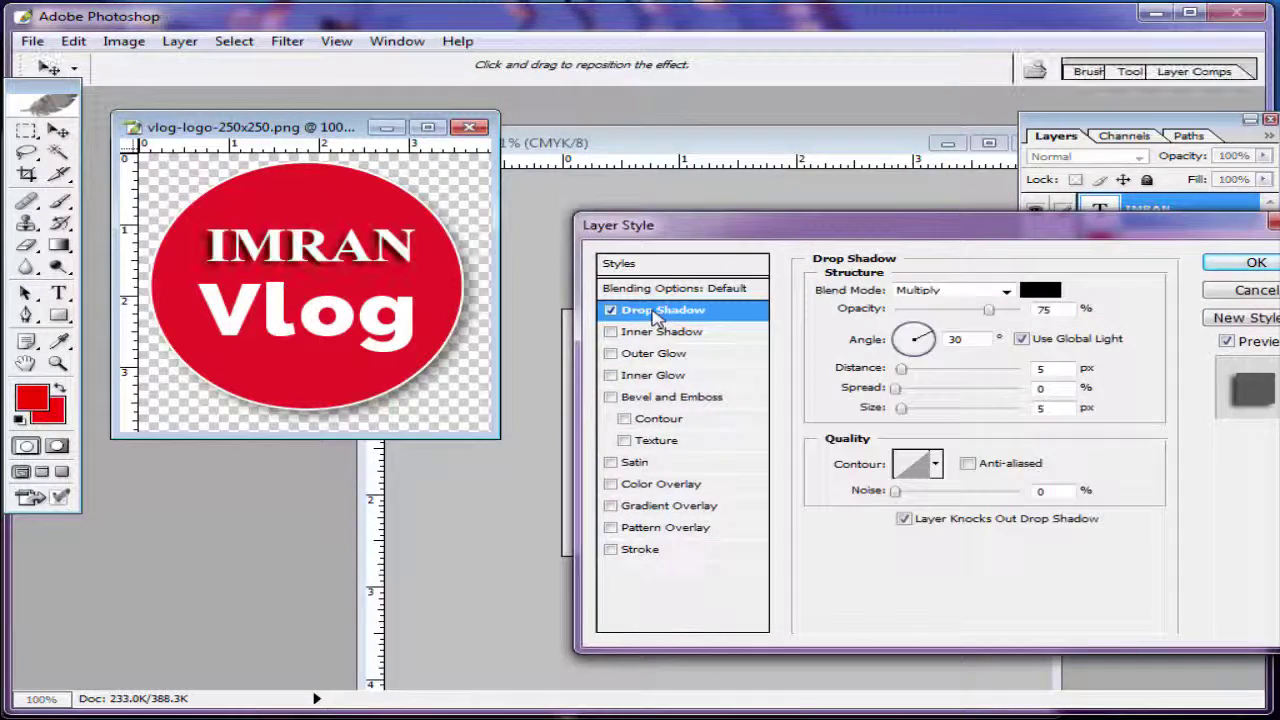
pyautogui.moveTo(989, 310); pyautogui.dragTo(1027, 318)
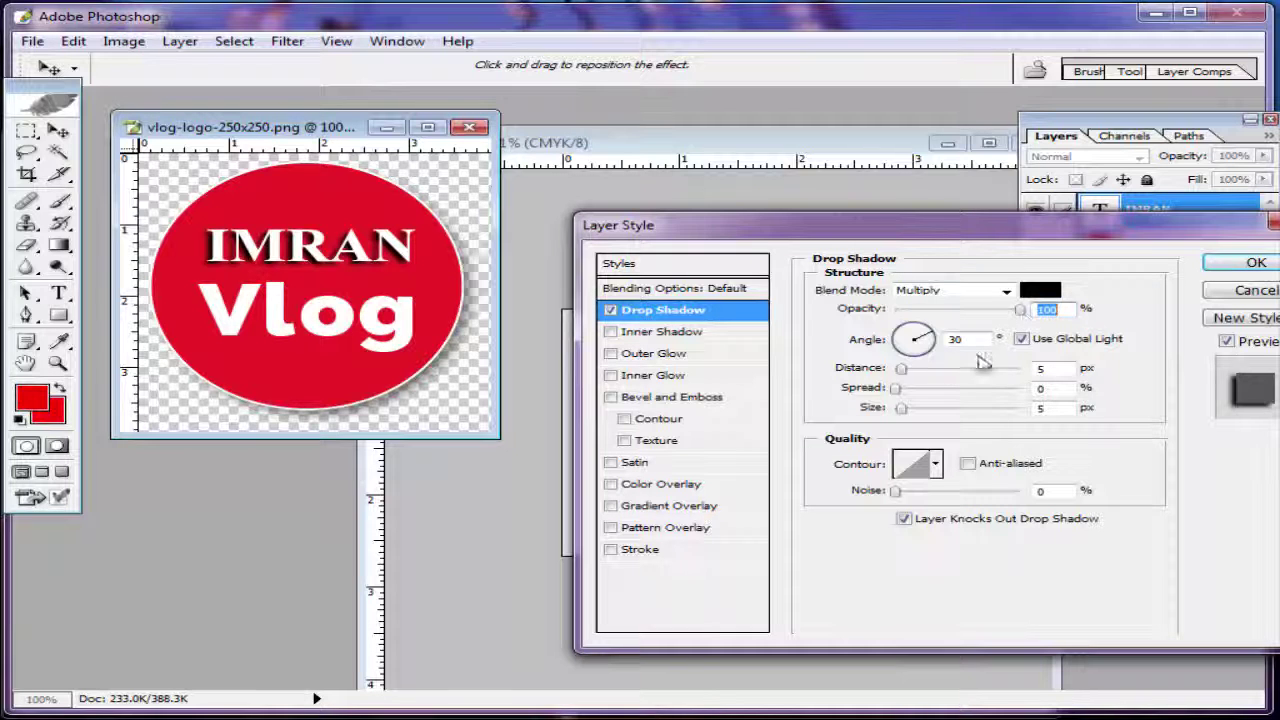
pyautogui.moveTo(900, 372); pyautogui.dragTo(913, 413)
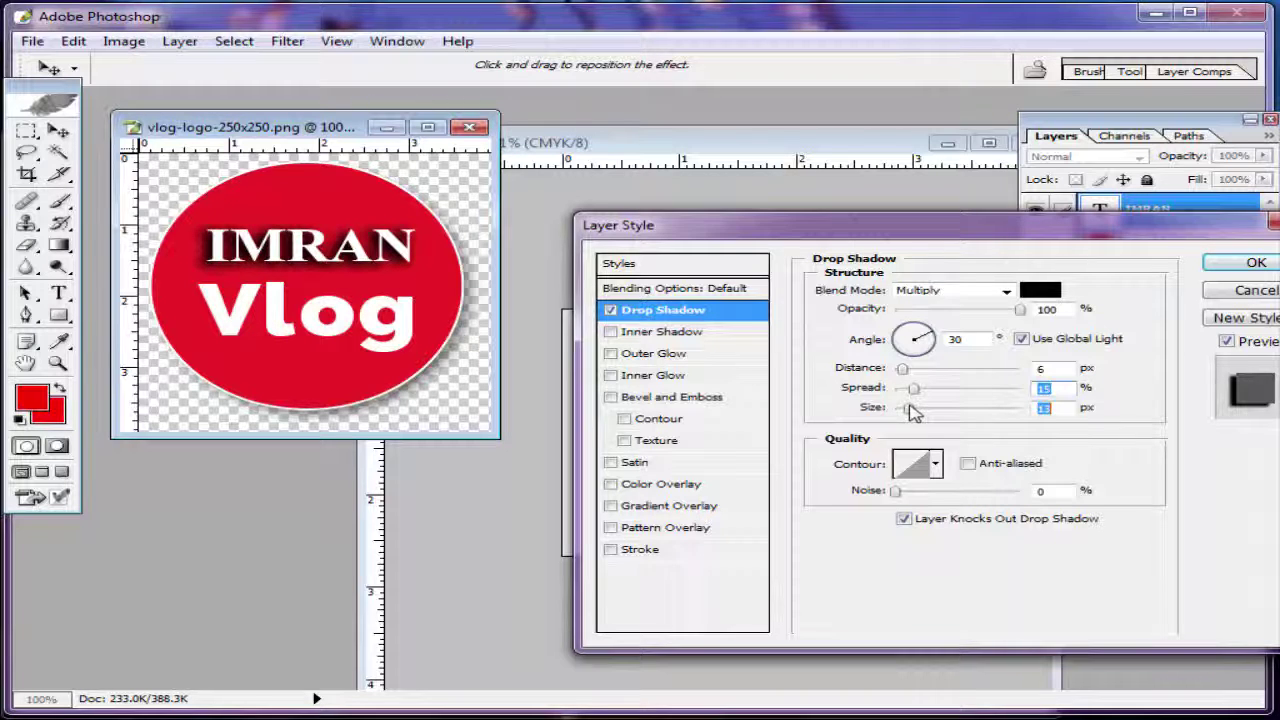
pyautogui.click(1256, 262)
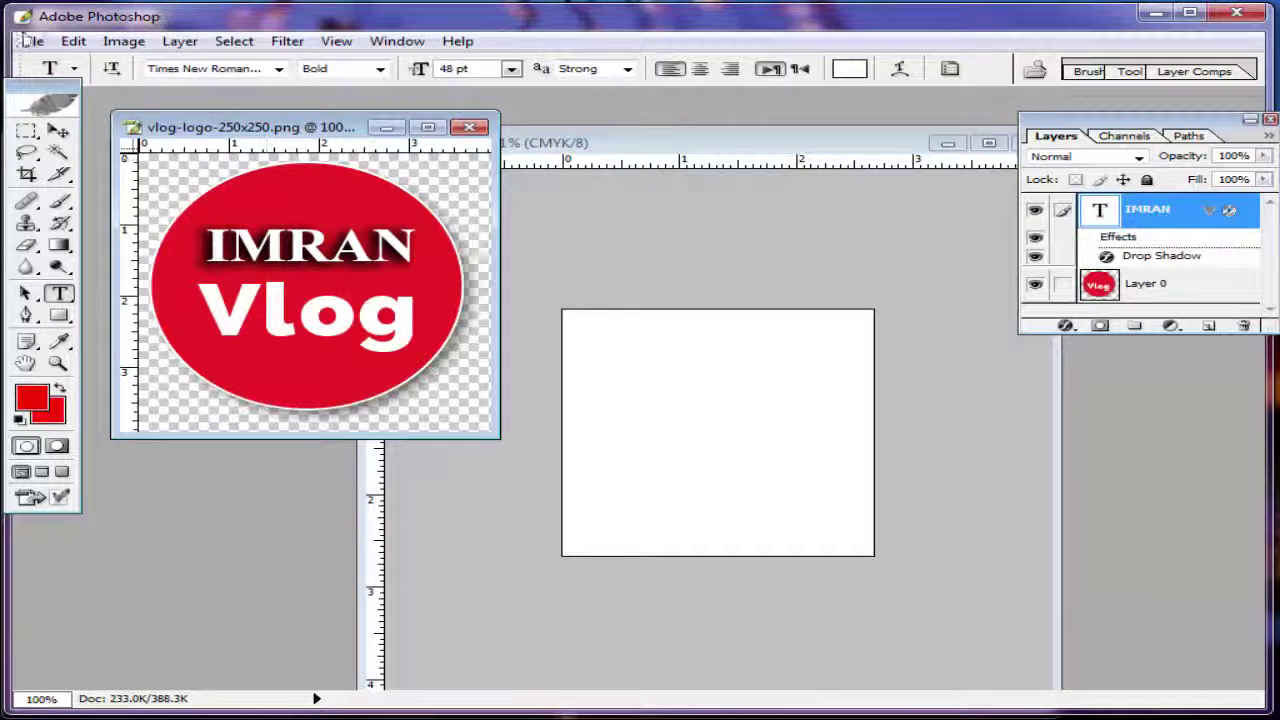
# Flatten the logo image and copy it into the blank 800 x 800 document with the Move tool
pyautogui.click(1270, 137)
pyautogui.click(1020, 471)
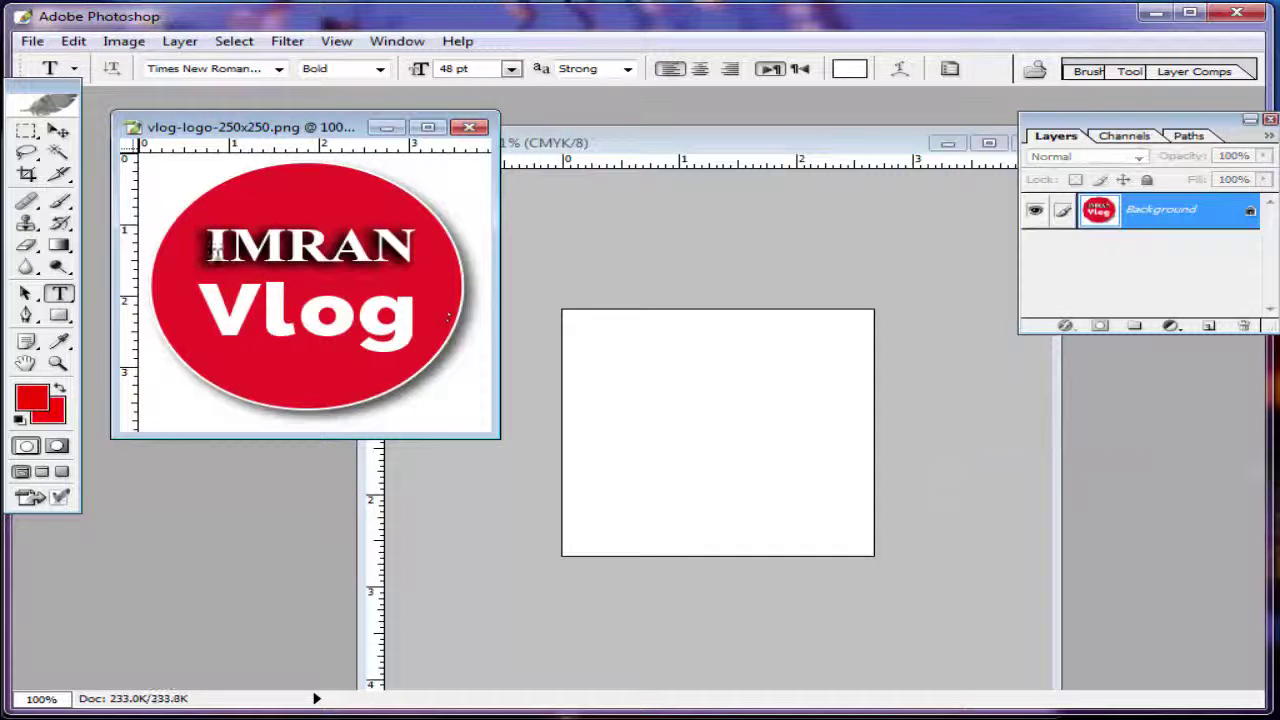
pyautogui.click(58, 131)
pyautogui.moveTo(625, 387); pyautogui.dragTo(690, 402)
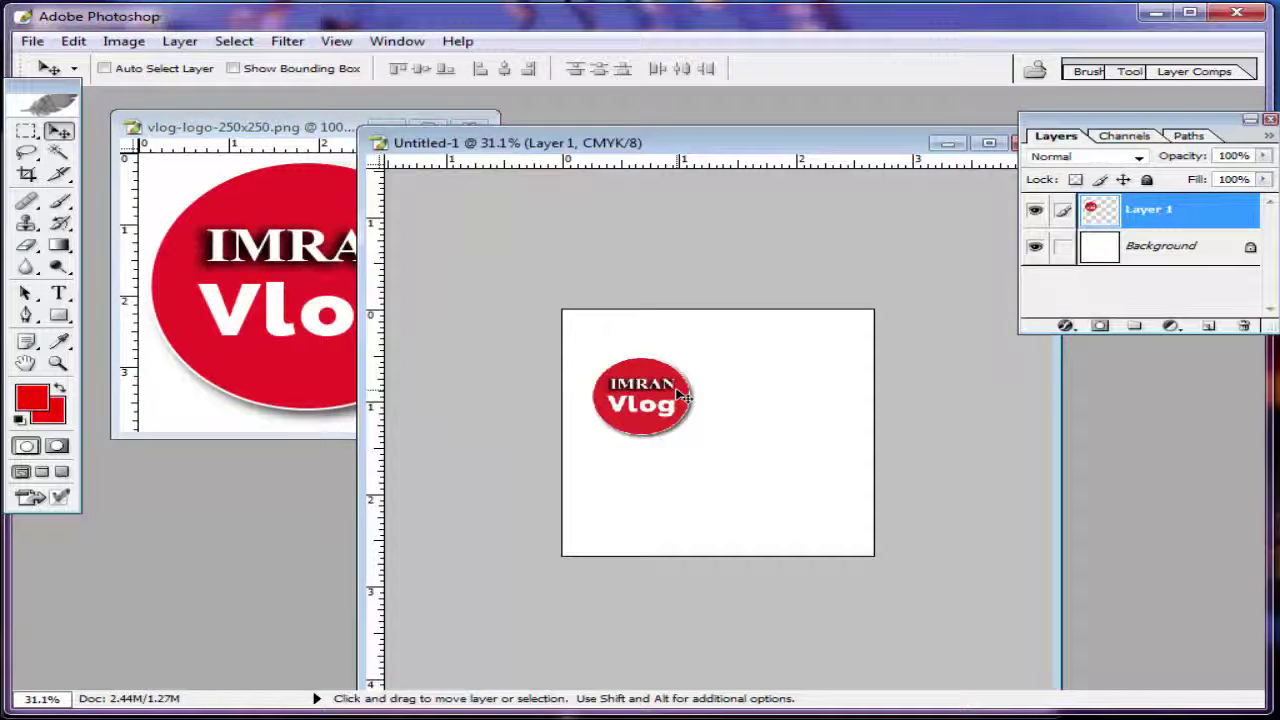
# Scale the copied logo to about 253% width and 256% height with Free Transform so it nearly fills the canvas
pyautogui.hotkey('ctrl', 't')
pyautogui.moveTo(680, 428); pyautogui.dragTo(859, 545)
pyautogui.moveTo(646, 371); pyautogui.dragTo(584, 322)
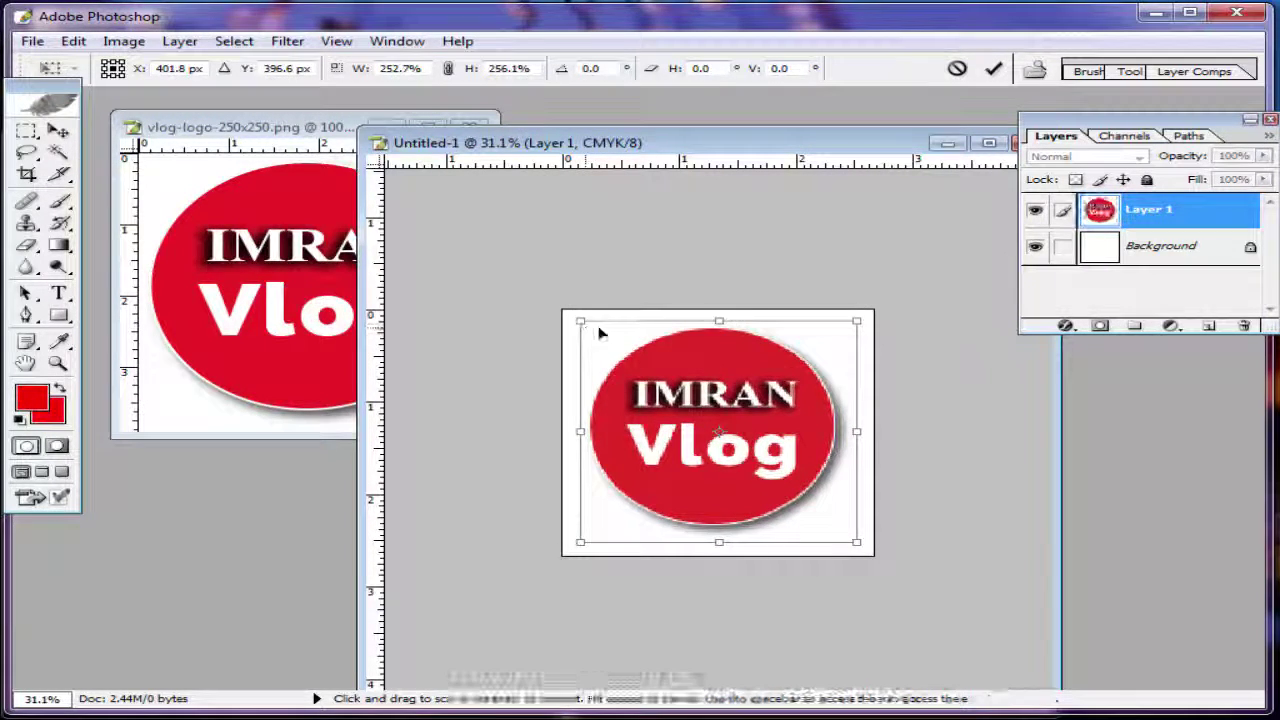
pyautogui.press('Return')
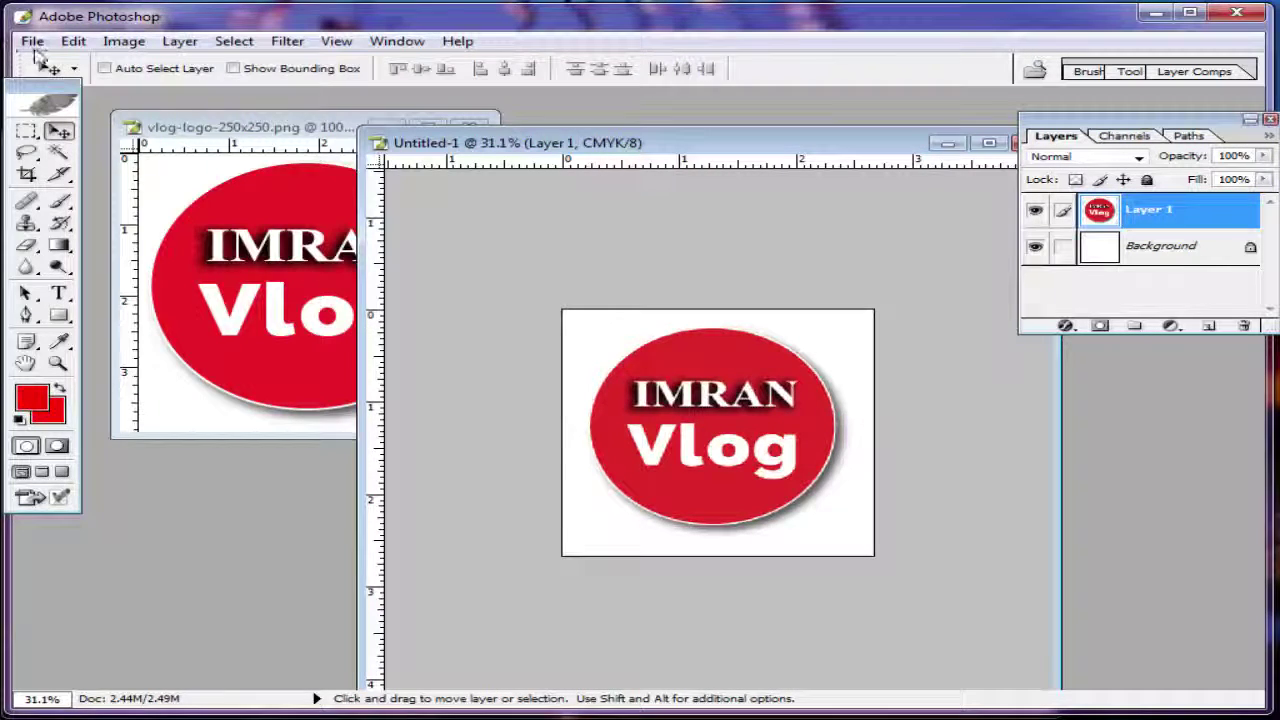
# Save the finished logo as a JPEG named LOGO3 in the desktop's vlog folder at Maximum quality 12
pyautogui.click(32, 41)
pyautogui.click(100, 275)
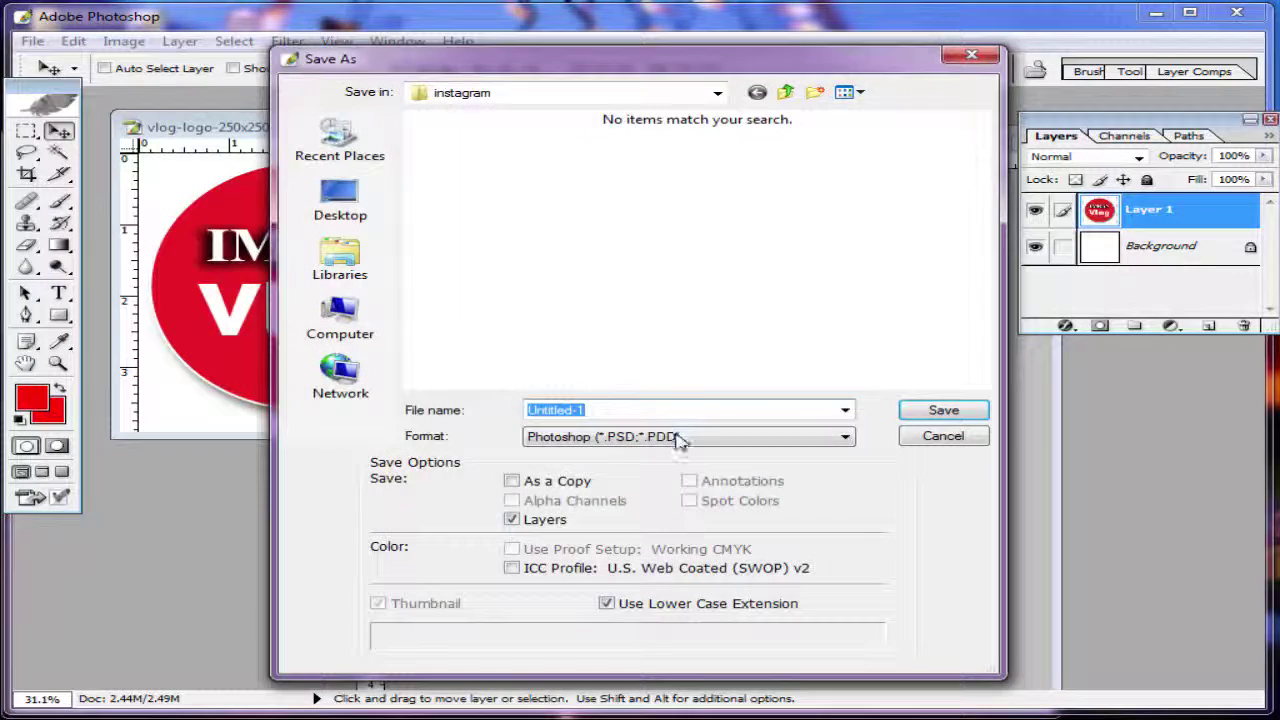
pyautogui.click(690, 436)
pyautogui.click(620, 506)
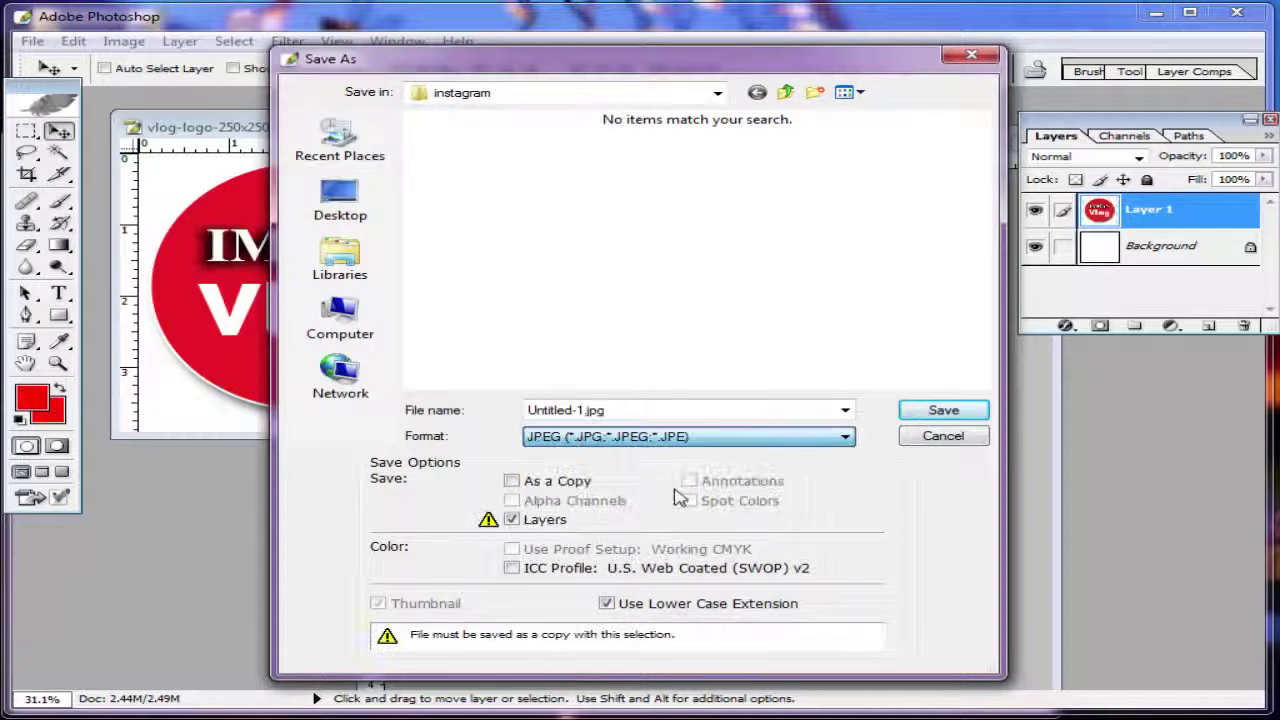
pyautogui.click(305, 222)
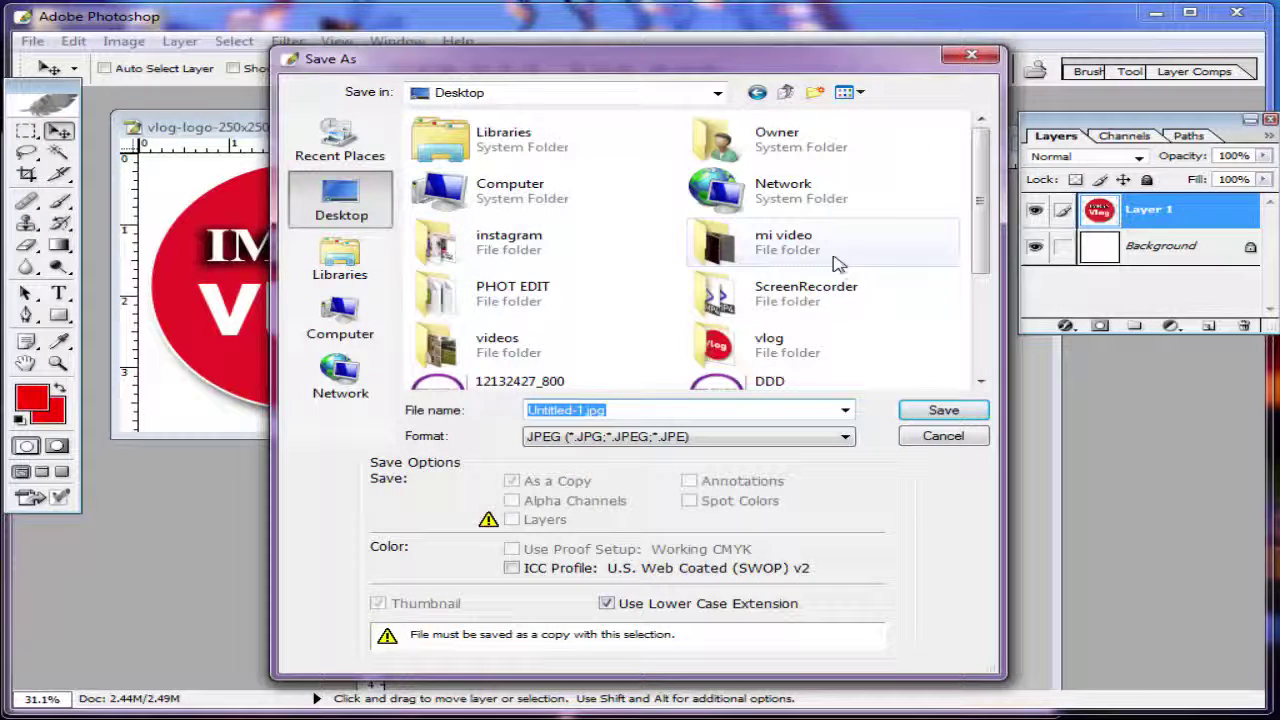
pyautogui.doubleClick(760, 345)
pyautogui.click(745, 415)
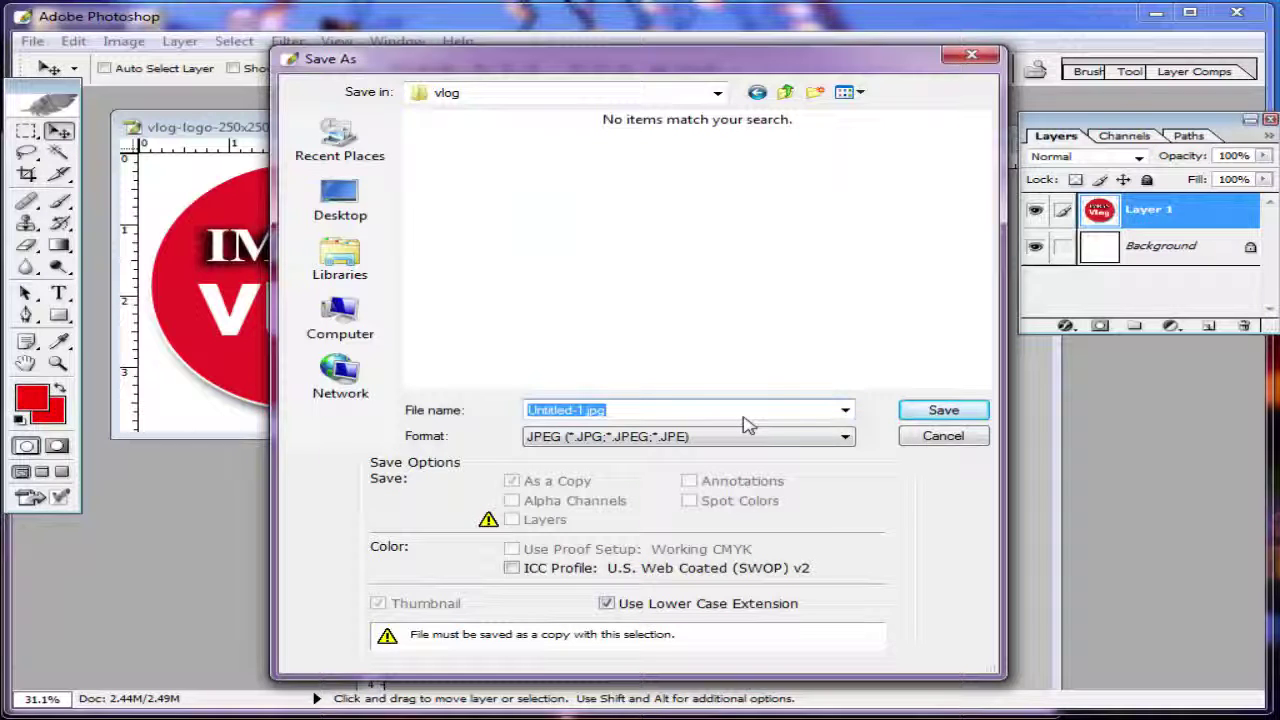
pyautogui.write('LOGO')
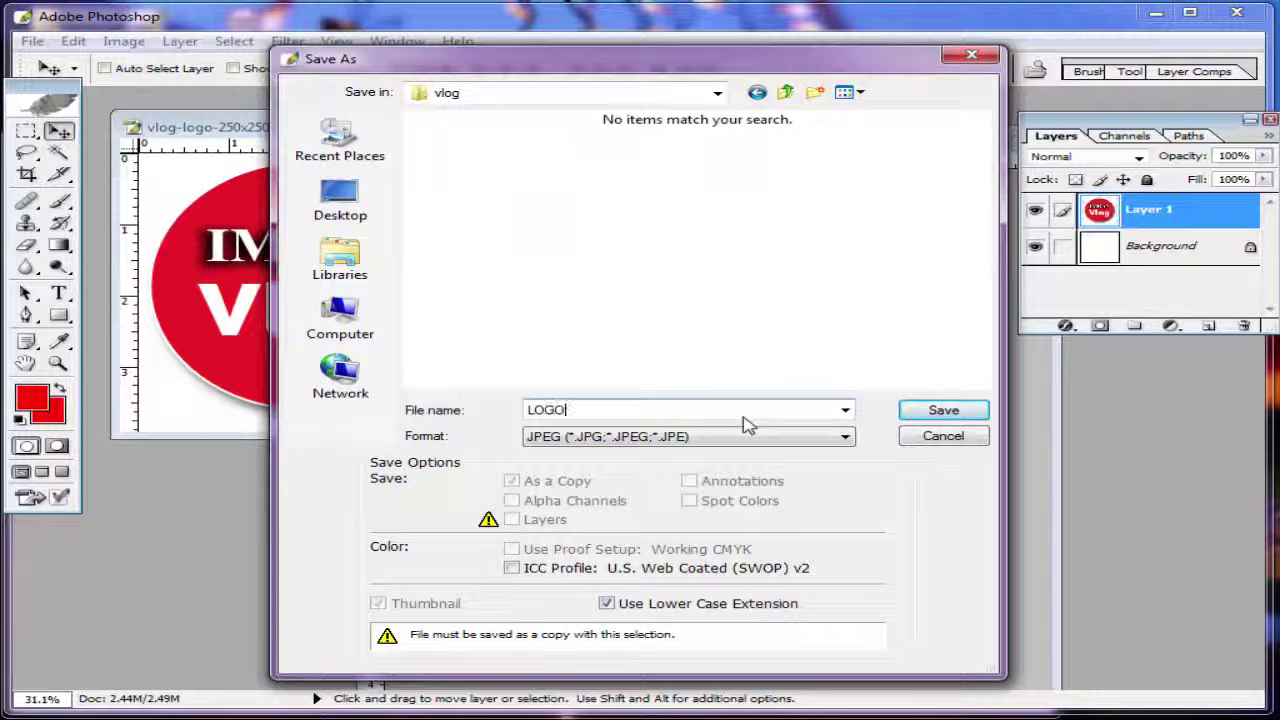
pyautogui.write('3')
pyautogui.press('Return')
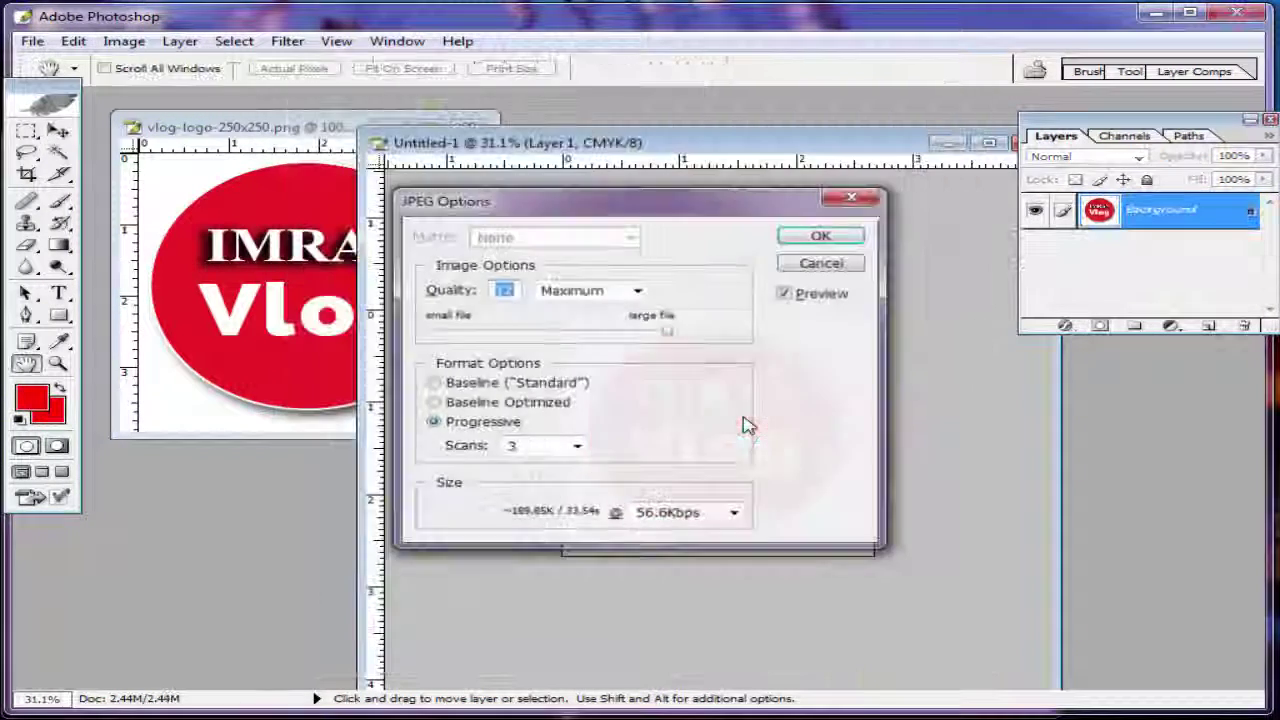
pyautogui.press('Return')
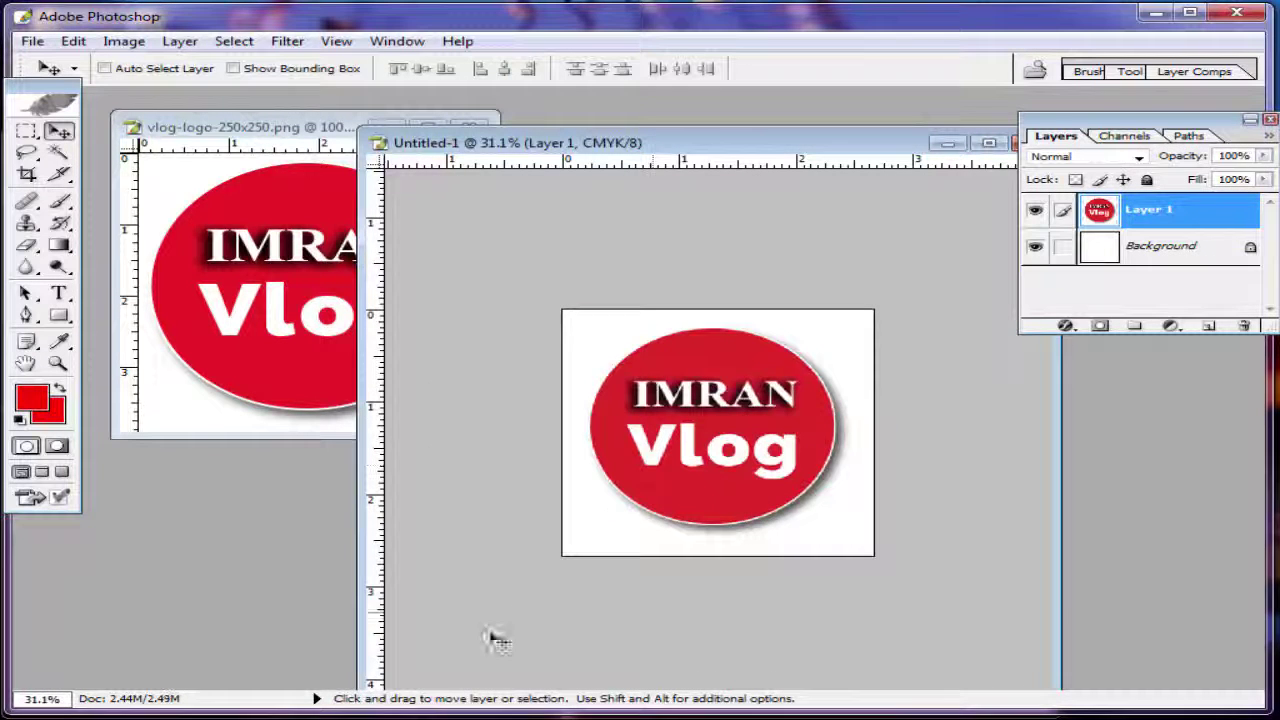
# Switch to the YouTube channel page in the browser and open the photo upload for editing the channel icon
pyautogui.click(392, 638)
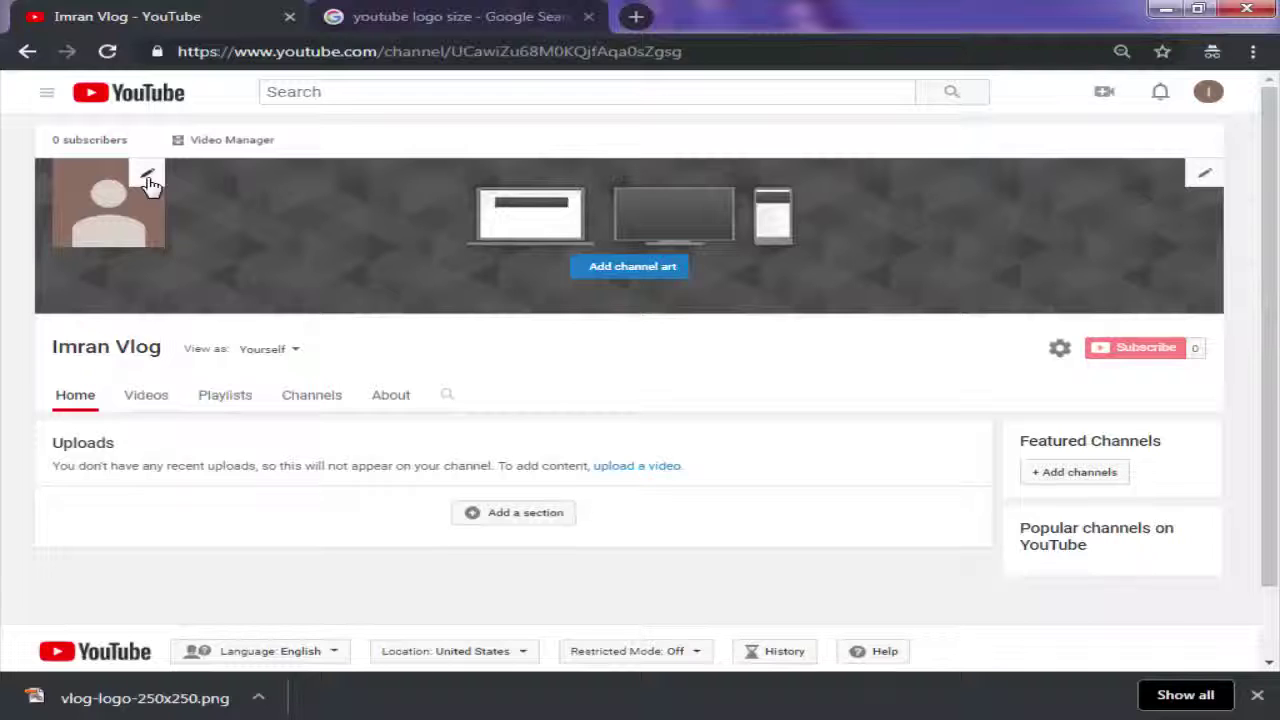
pyautogui.click(148, 178)
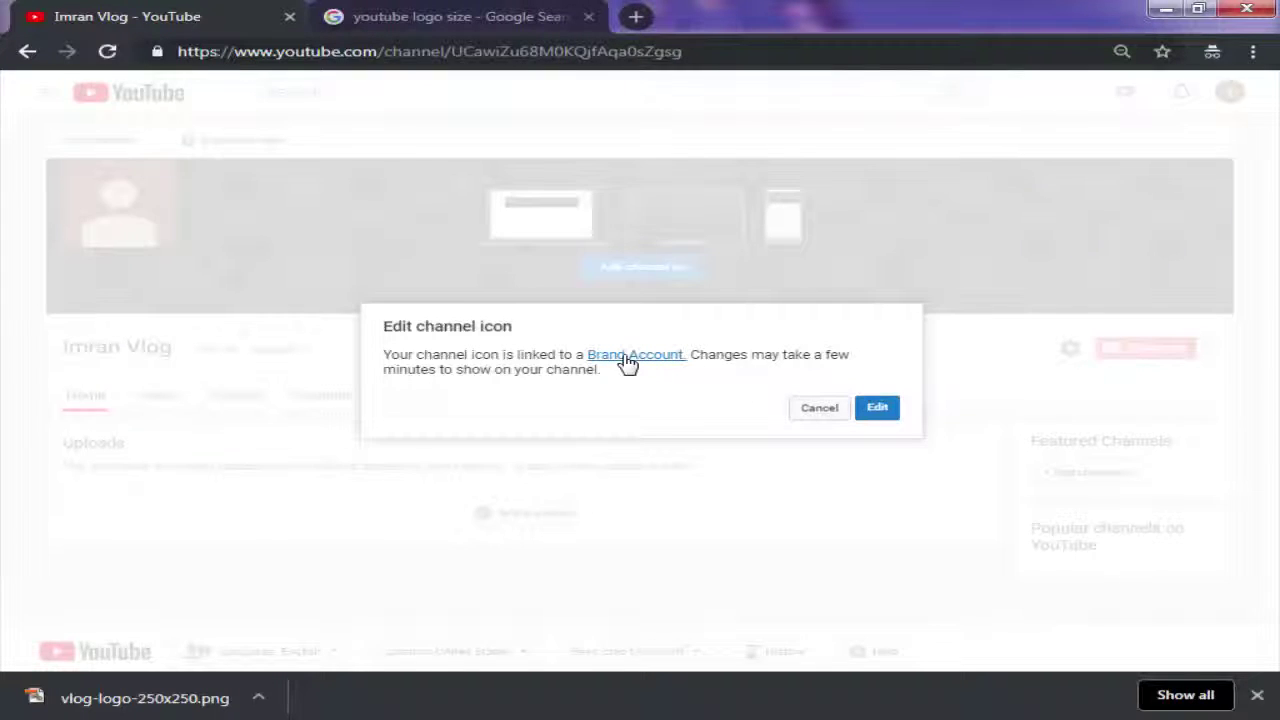
pyautogui.click(877, 412)
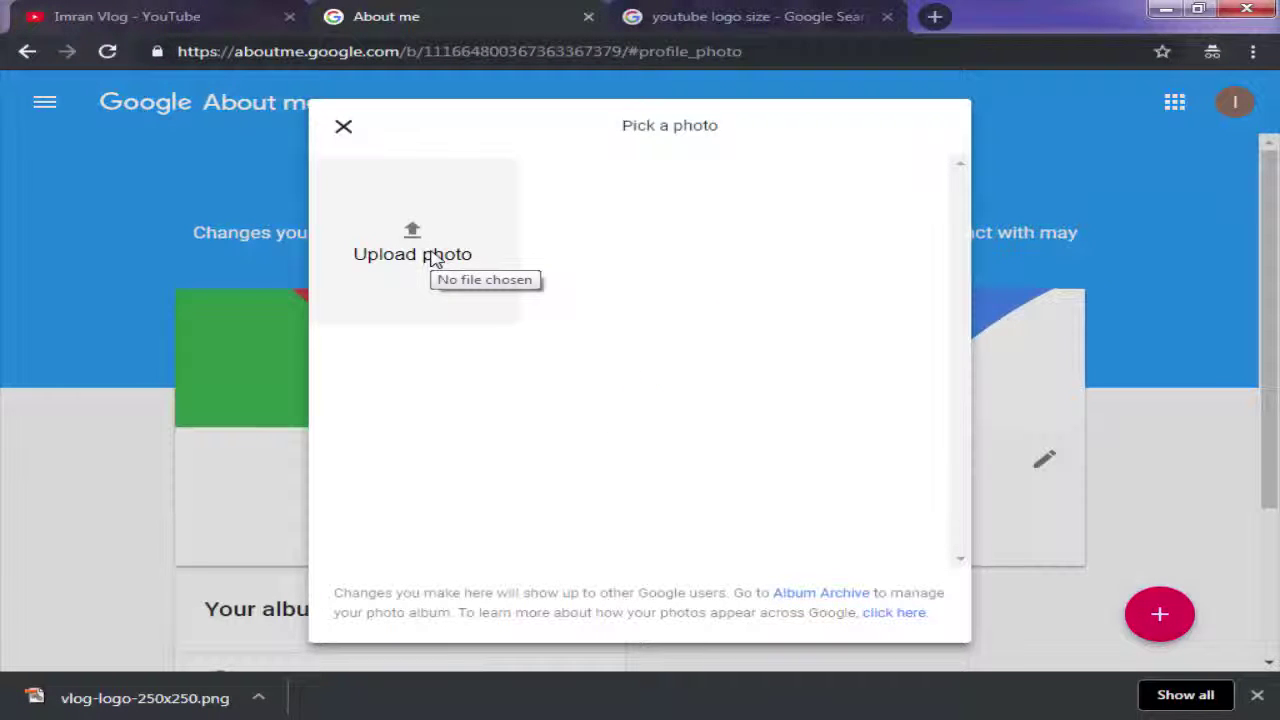
pyautogui.click(430, 260)
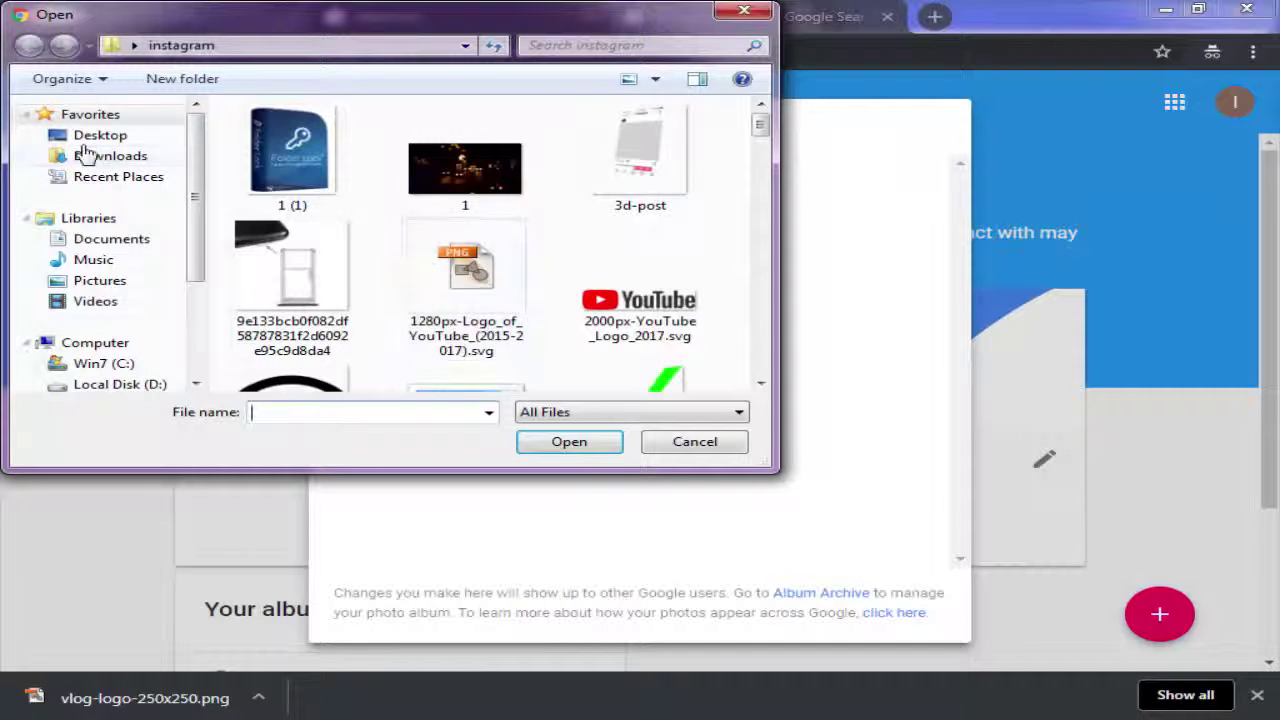
pyautogui.click(80, 137)
pyautogui.click(292, 160)
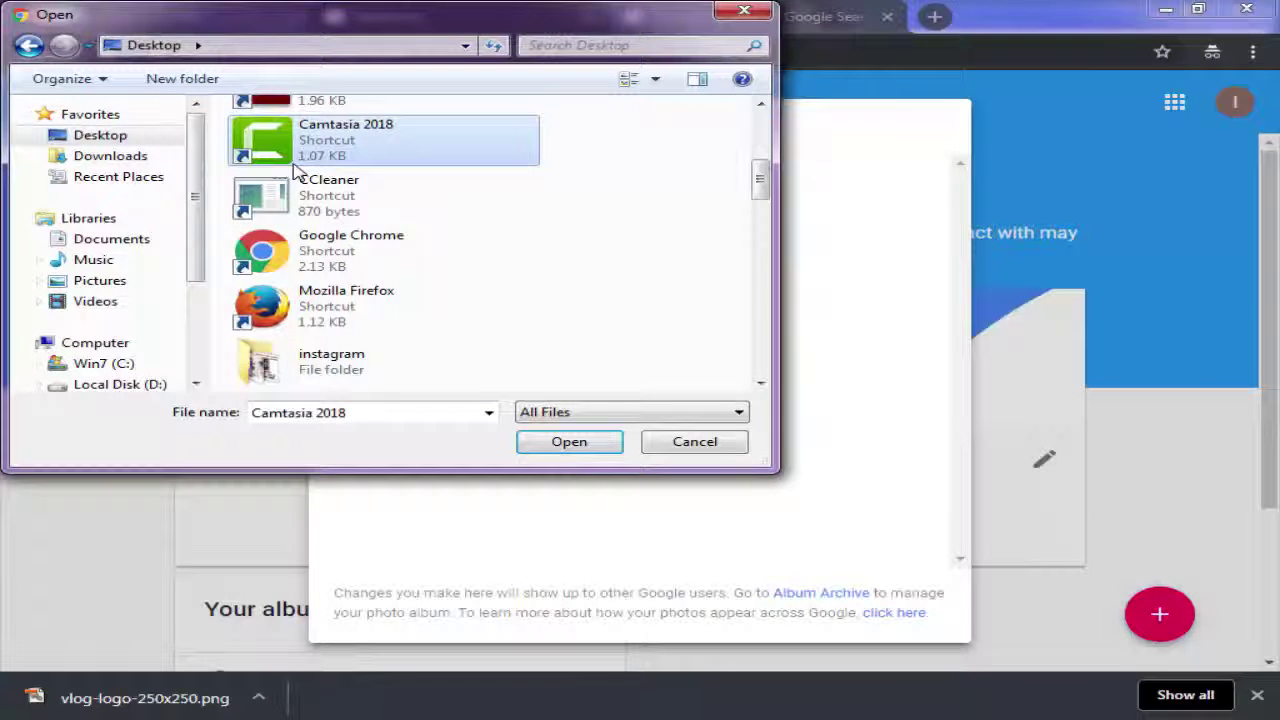
pyautogui.scroll(-5, 296, 170)
pyautogui.doubleClick(304, 172)
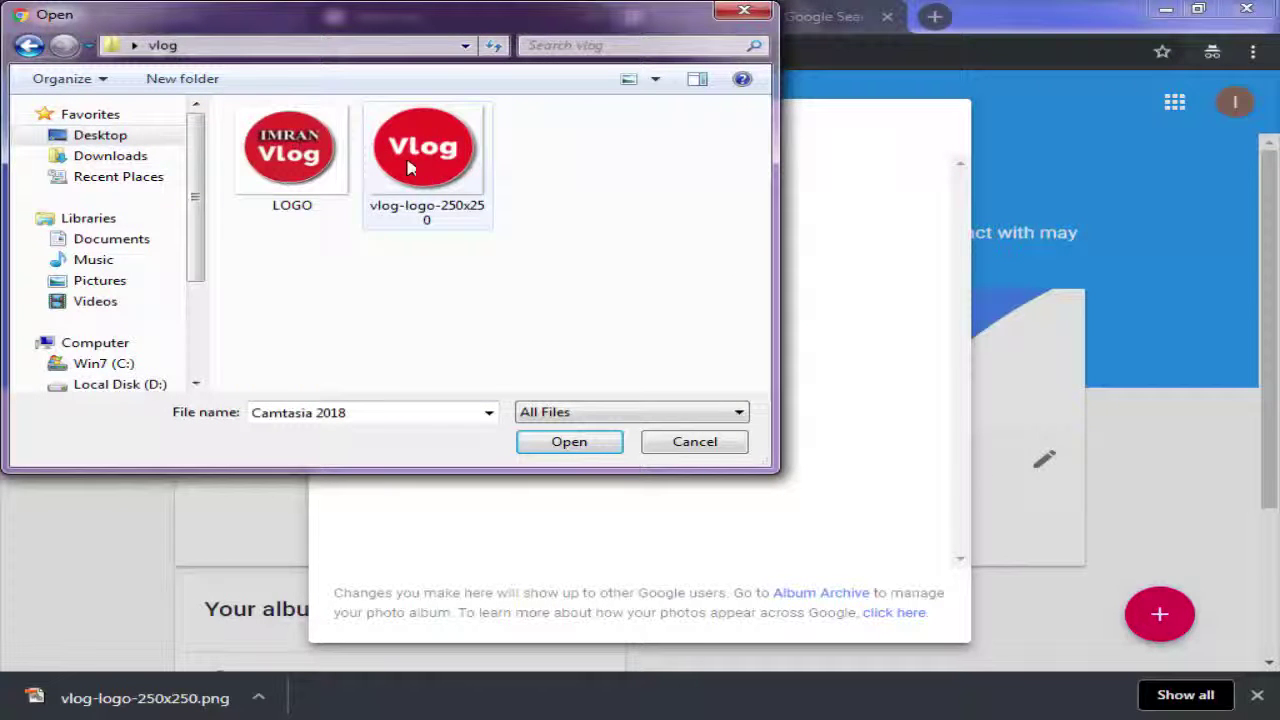
pyautogui.click(300, 160)
pyautogui.rightClick(300, 158)
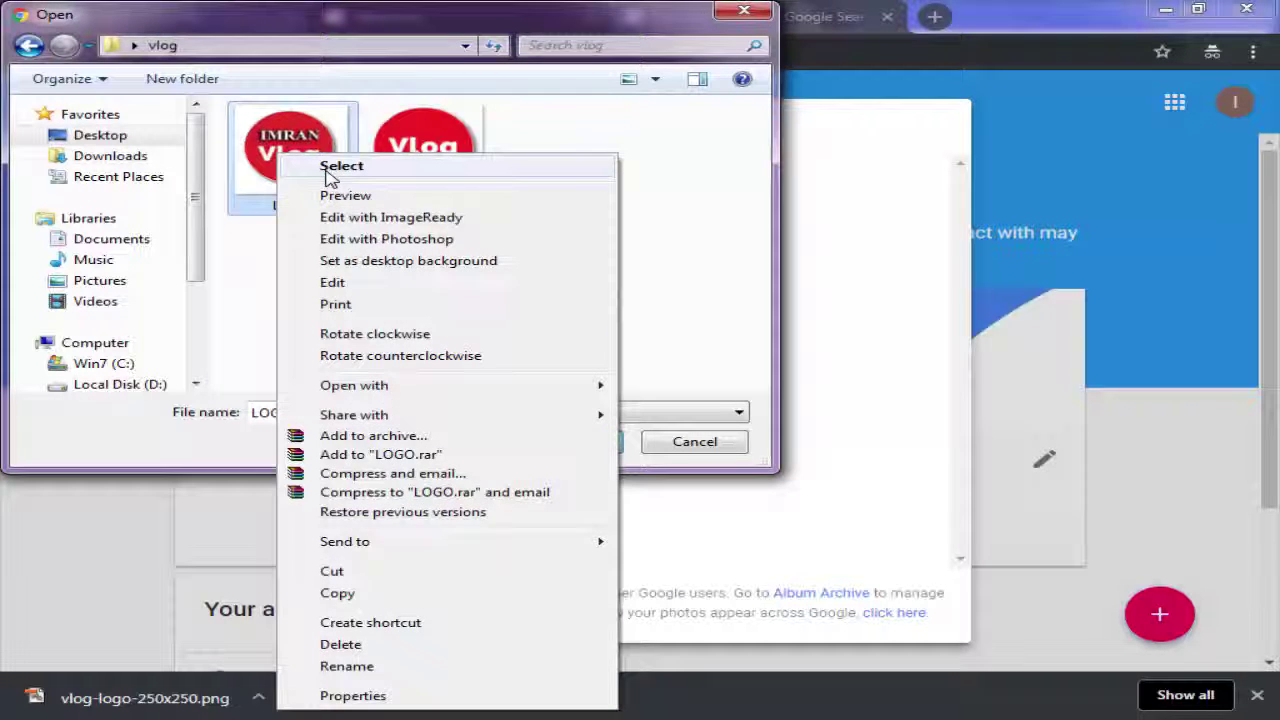
pyautogui.click(335, 168)
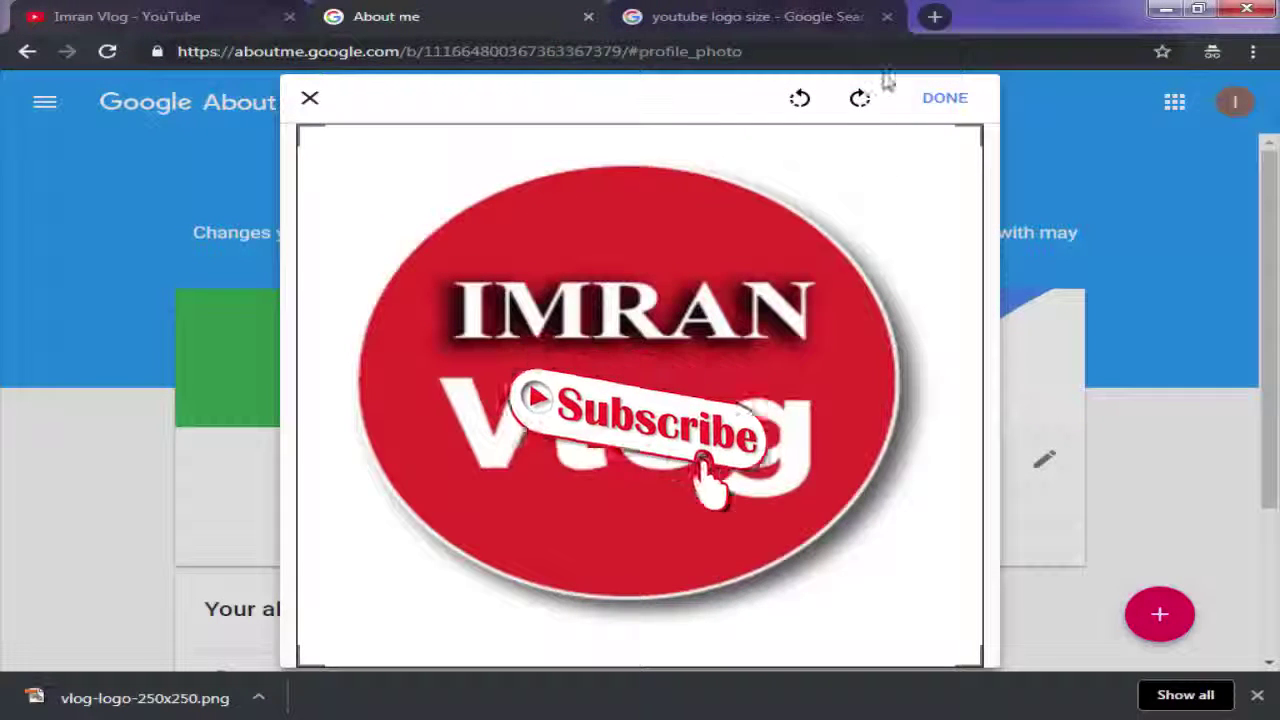
pyautogui.click(943, 106)
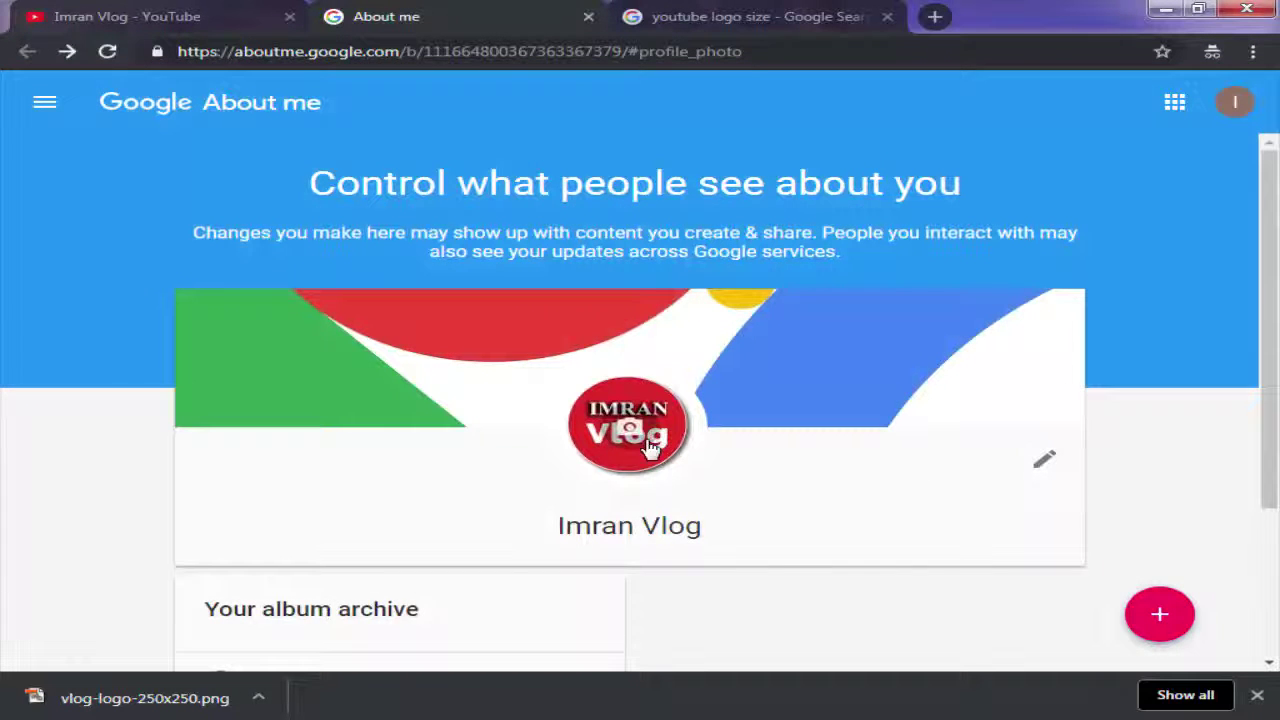
# Return to the YouTube channel page, reload it and open the channel customization view
pyautogui.click(57, 12)
pyautogui.click(107, 50)
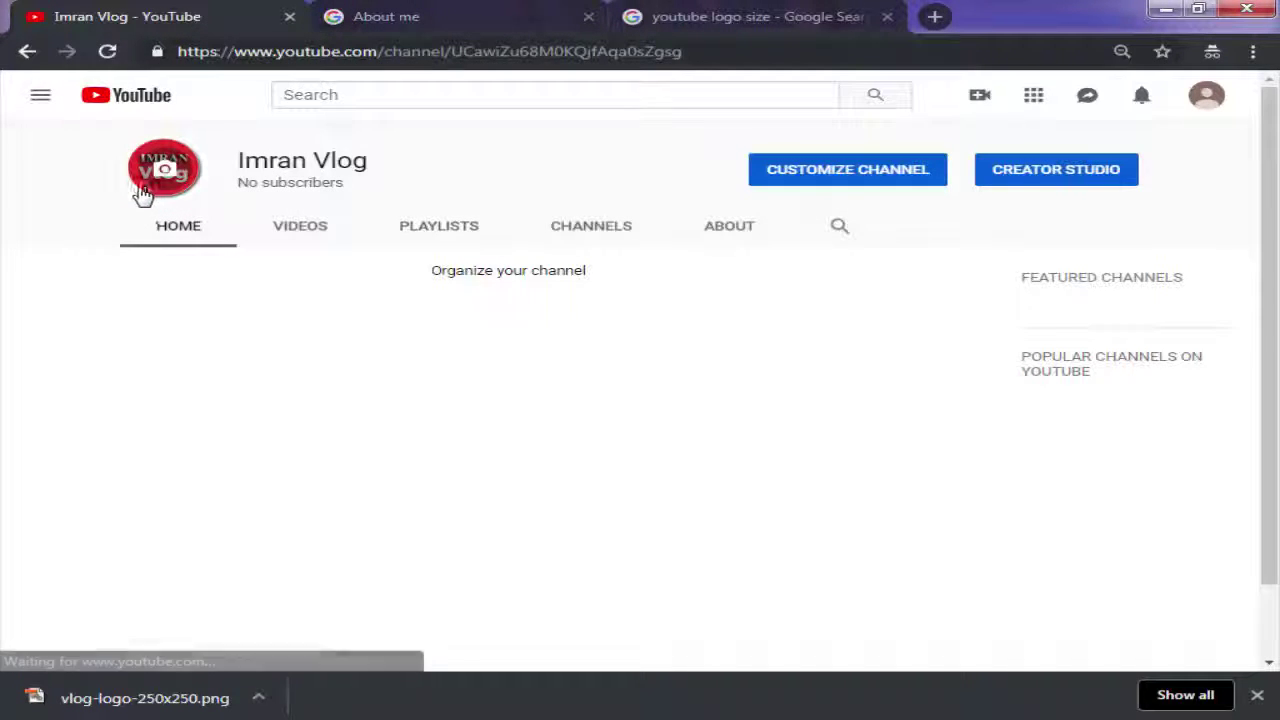
pyautogui.click(830, 176)
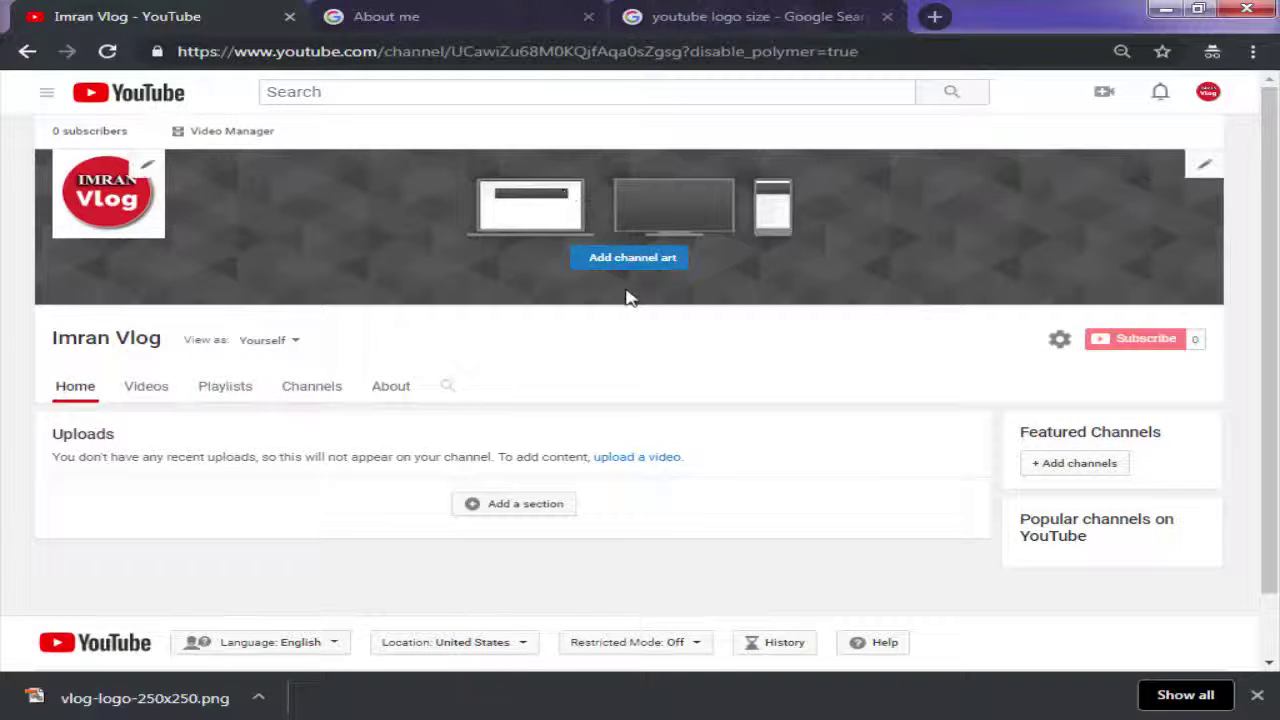
# Search Google for "Youtube CHANNEL ART SIZE" in place of the About me page
pyautogui.click(413, 15)
pyautogui.click(435, 58)
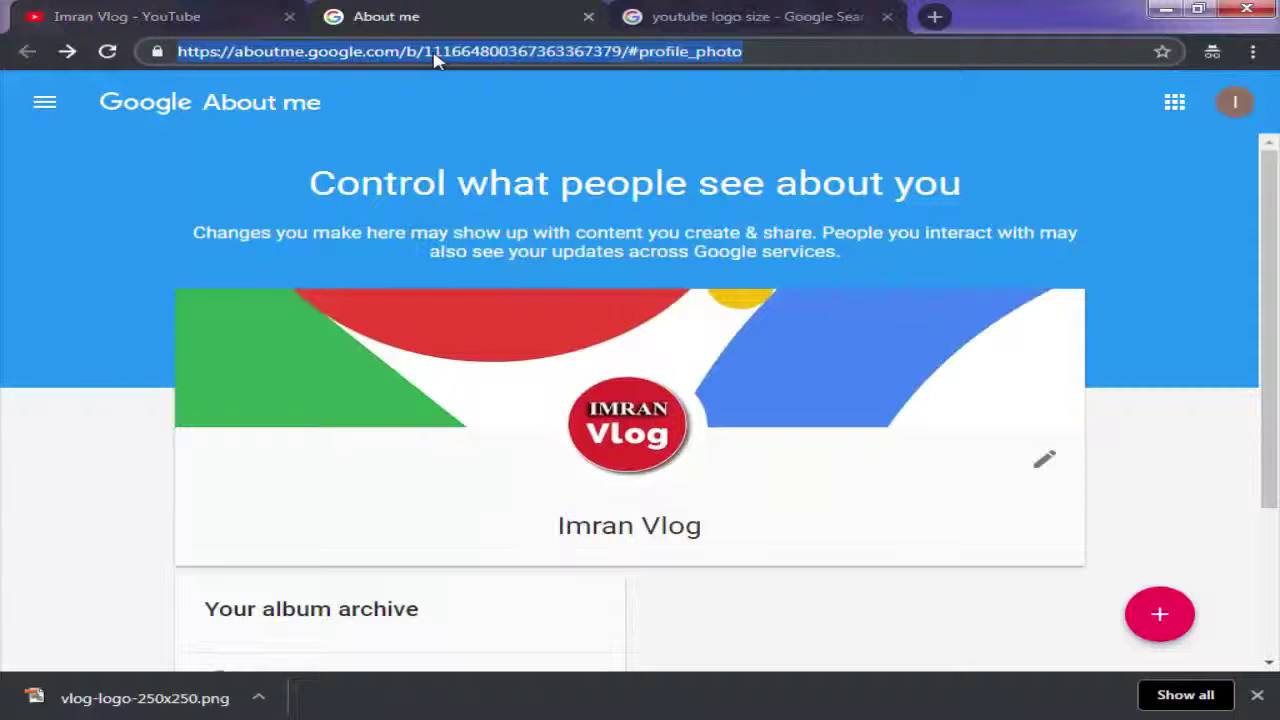
pyautogui.write('Y')
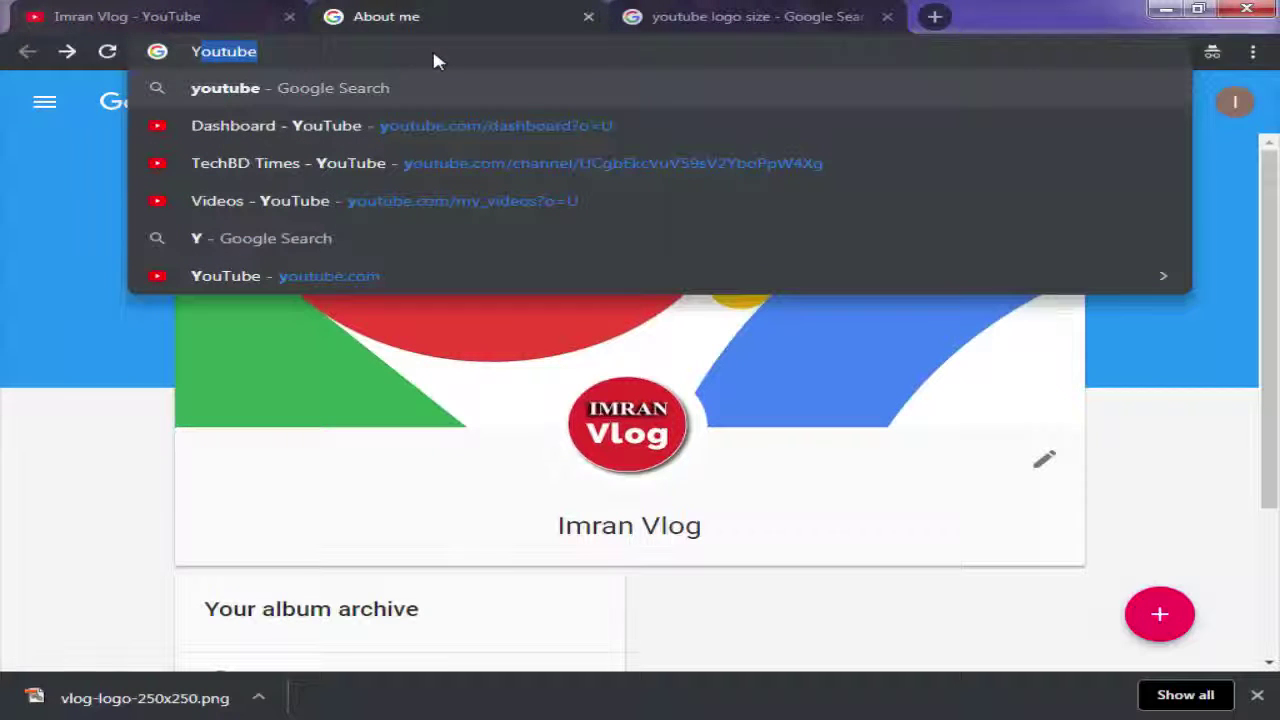
pyautogui.press('Right')
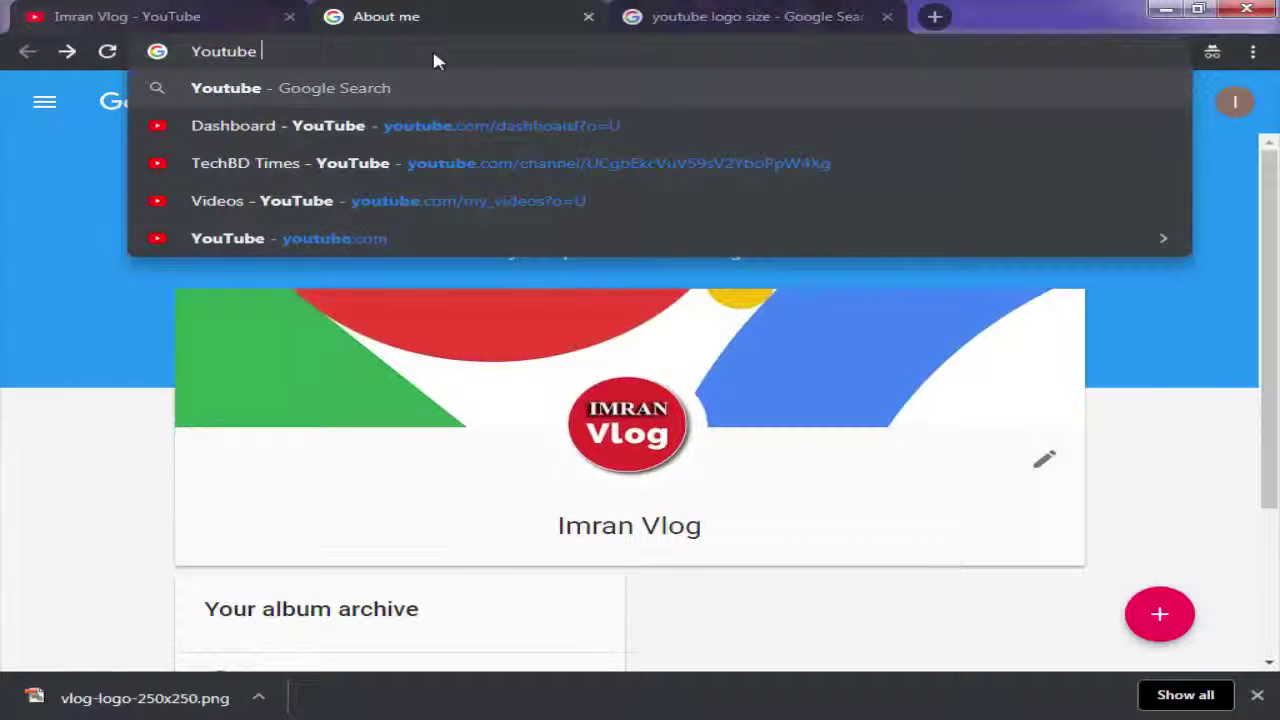
pyautogui.write('CHANNEL A')
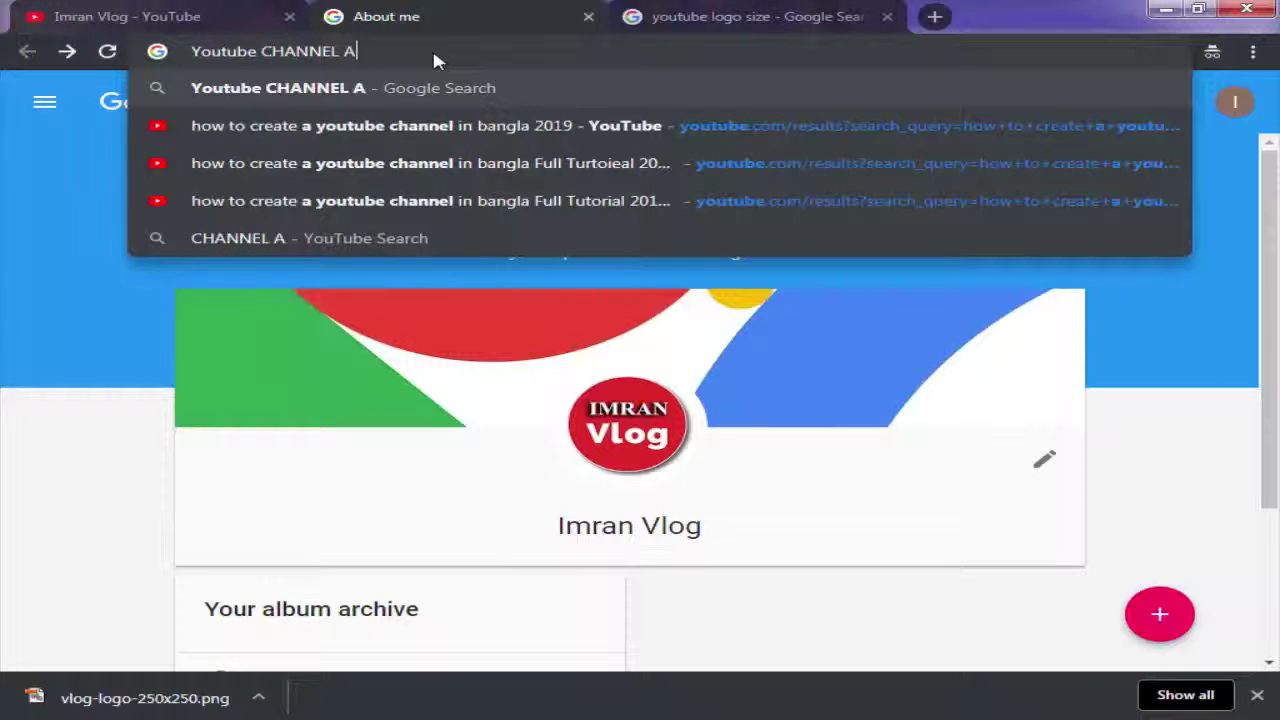
pyautogui.write('RT SIS')
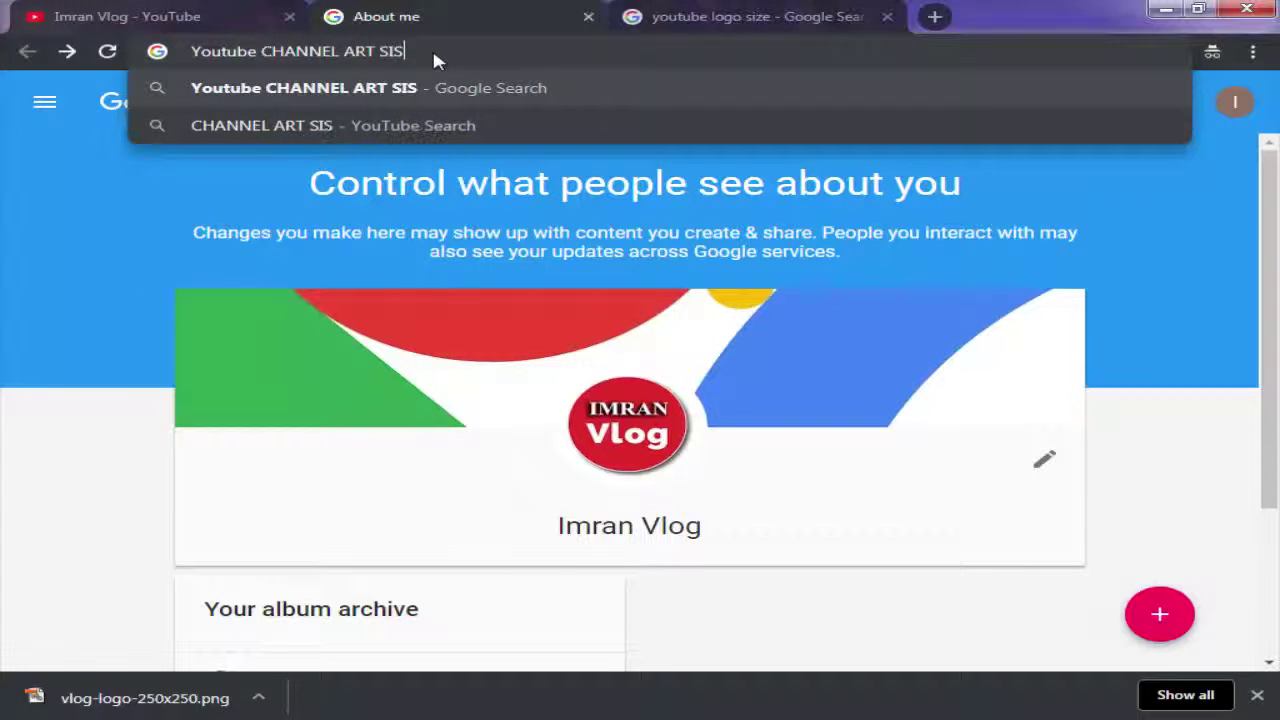
pyautogui.press('BackSpace')
pyautogui.write('ZW')
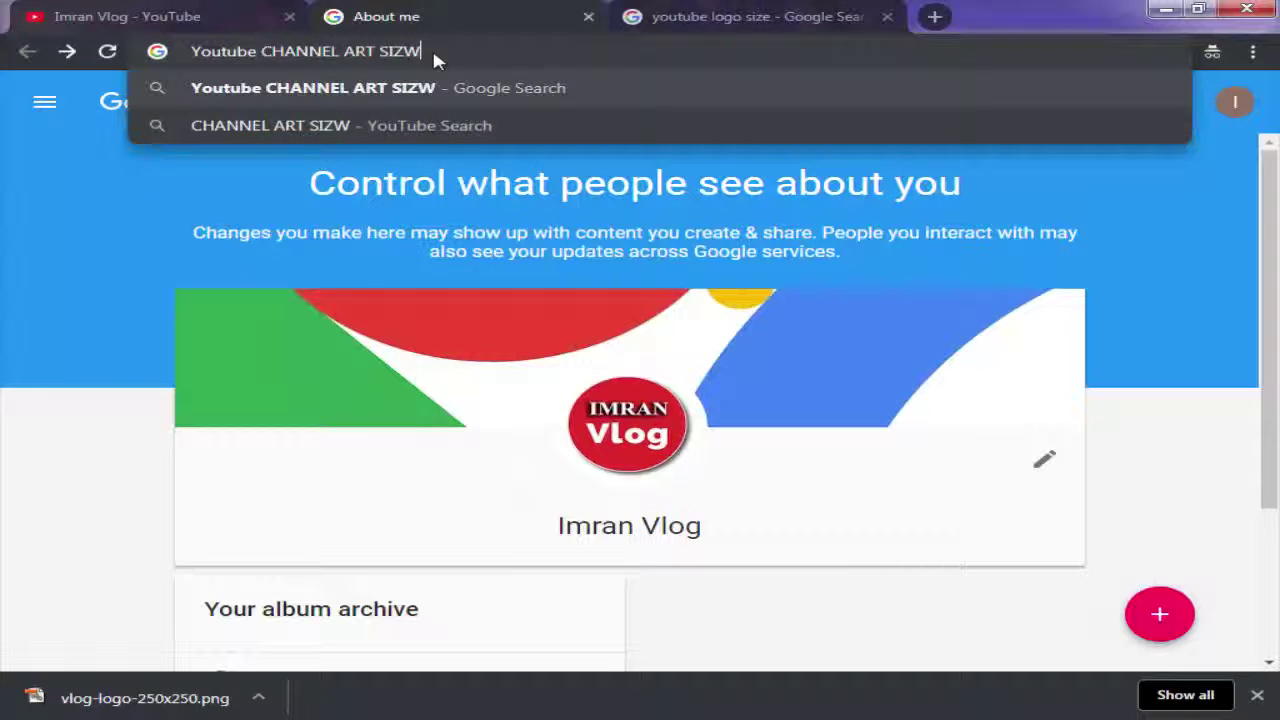
pyautogui.press('BackSpace')
pyautogui.write('E')
pyautogui.press('Return')
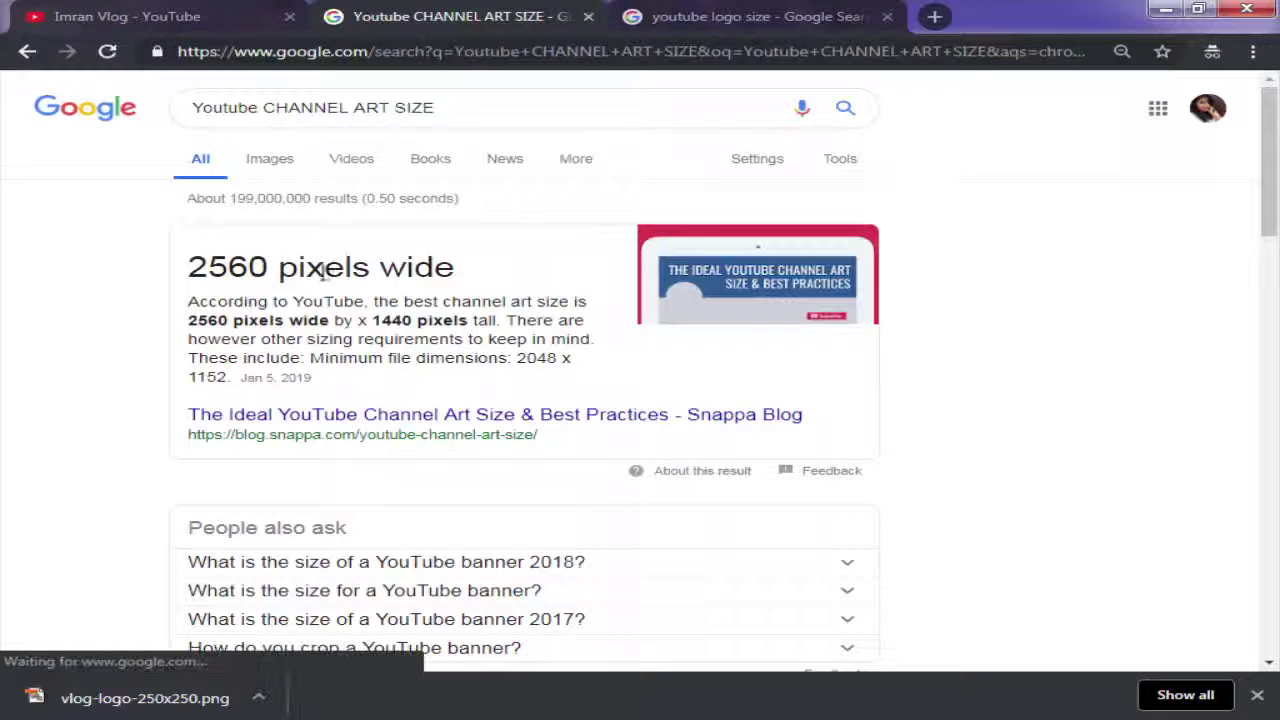
# Highlight the recommended channel art width and height in the featured search result
pyautogui.moveTo(187, 267); pyautogui.dragTo(323, 266)
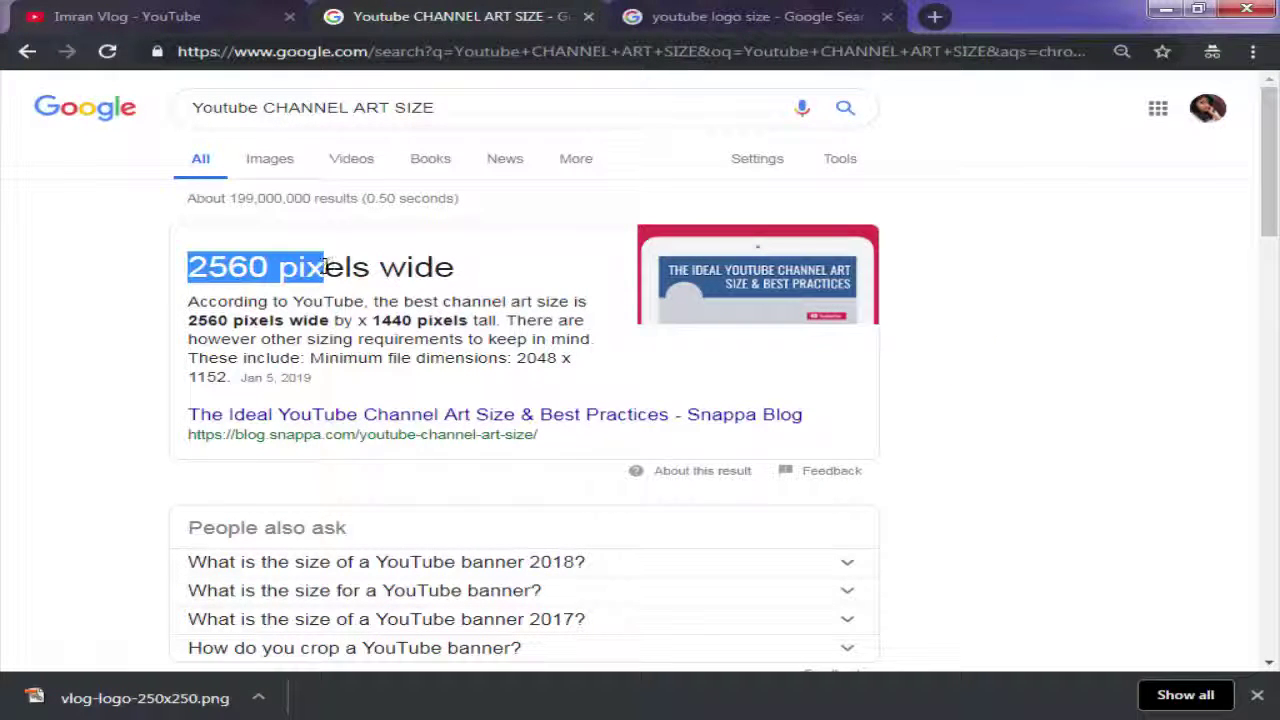
pyautogui.click(233, 268)
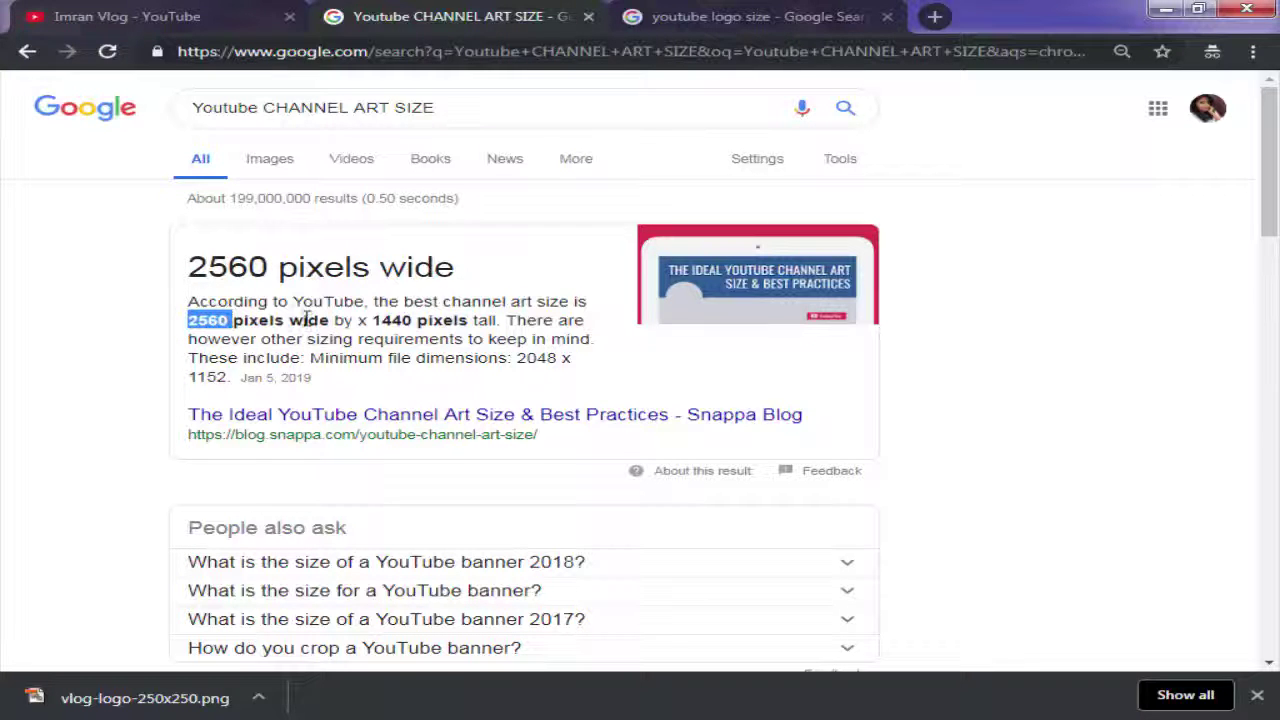
pyautogui.moveTo(373, 319); pyautogui.dragTo(390, 319)
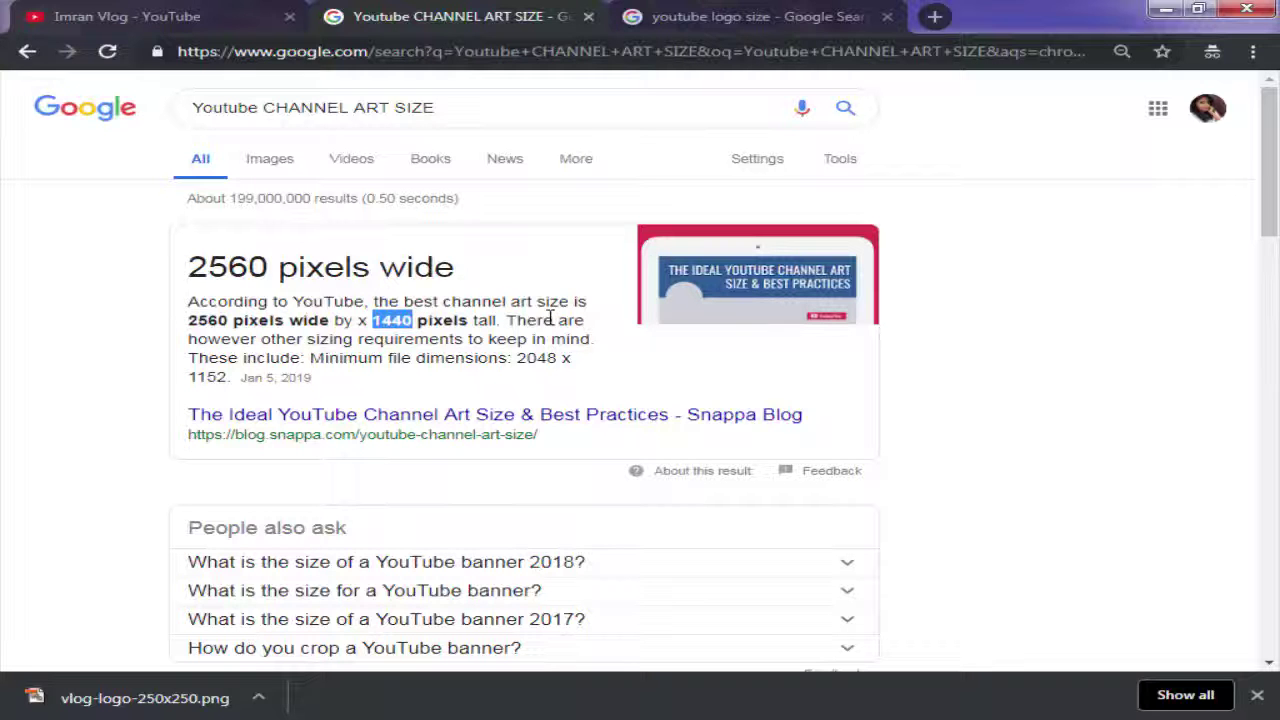
# Find the Snappa Blog sizing template among the image results and save it as youtube-channel-art-sizing-template PNG in the vlog folder
pyautogui.click(264, 160)
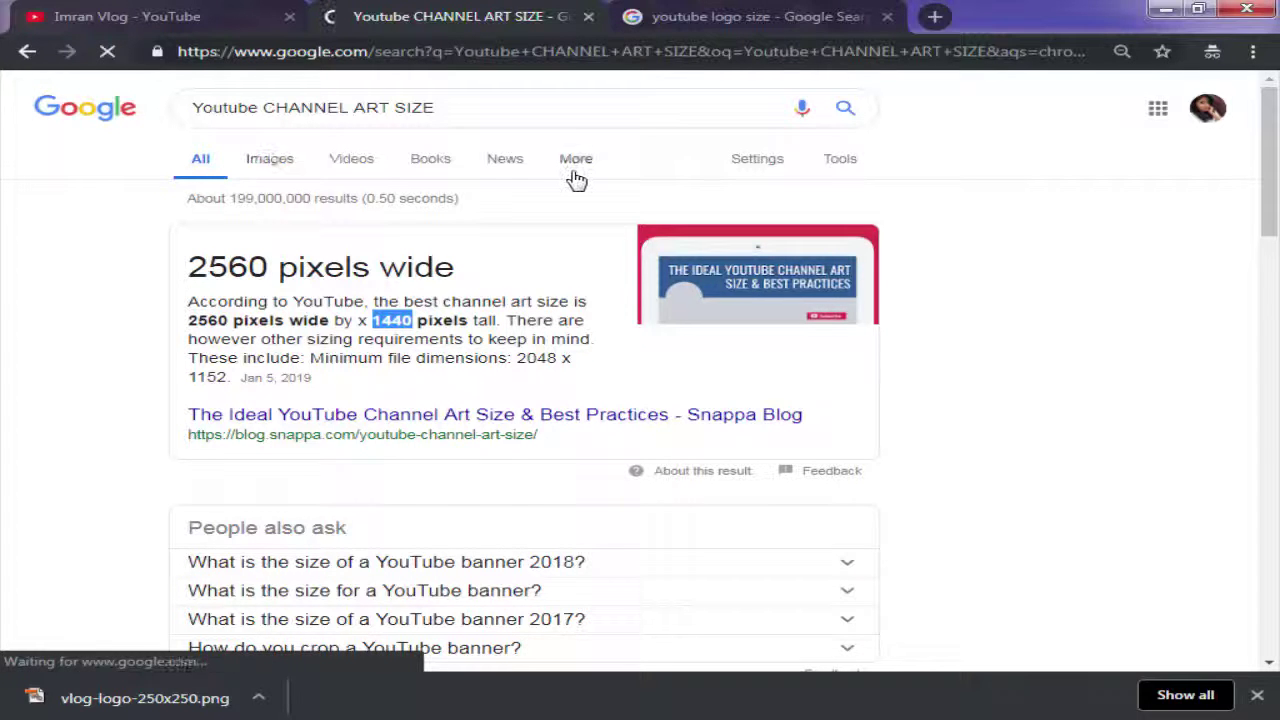
pyautogui.scroll(-3, 740, 333)
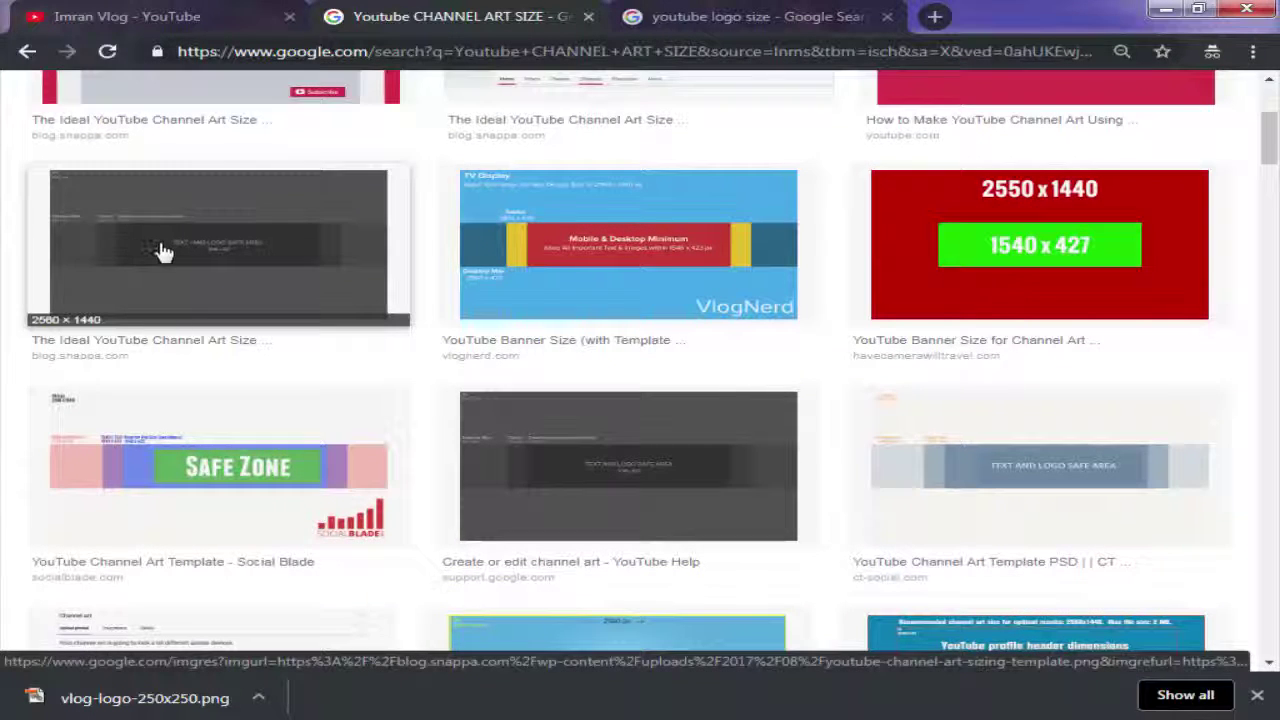
pyautogui.click(183, 247)
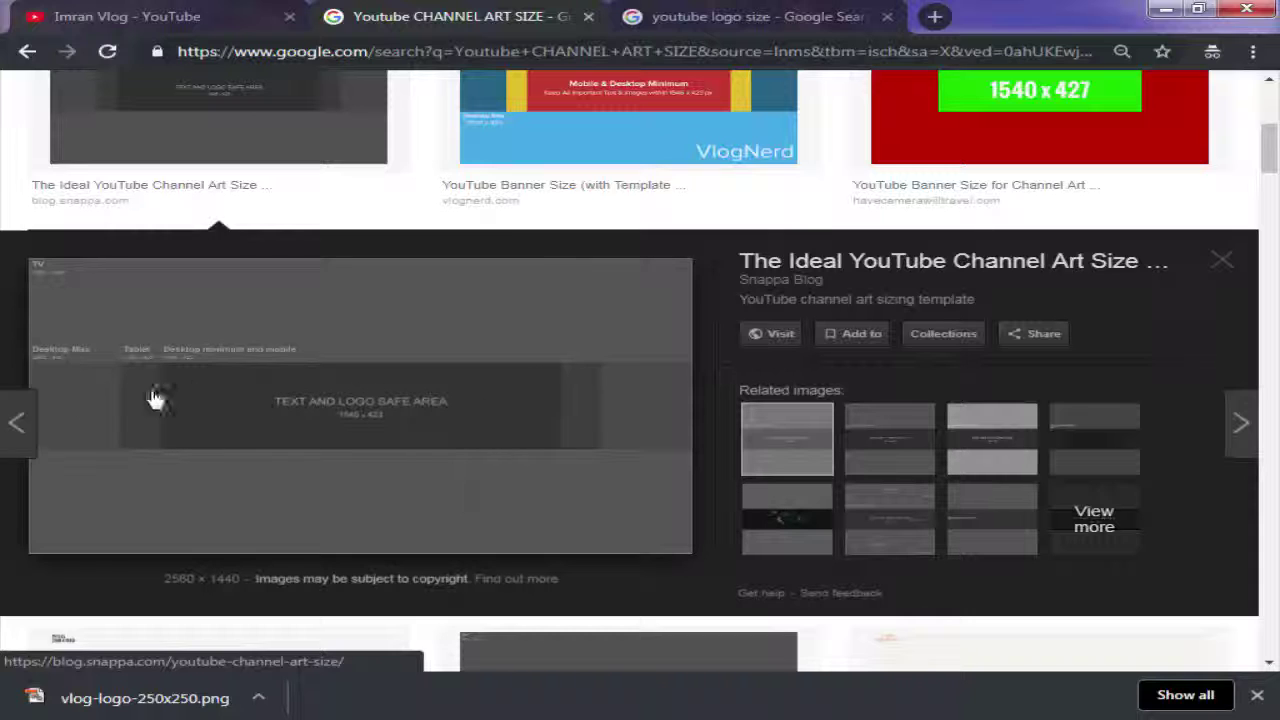
pyautogui.rightClick(405, 322)
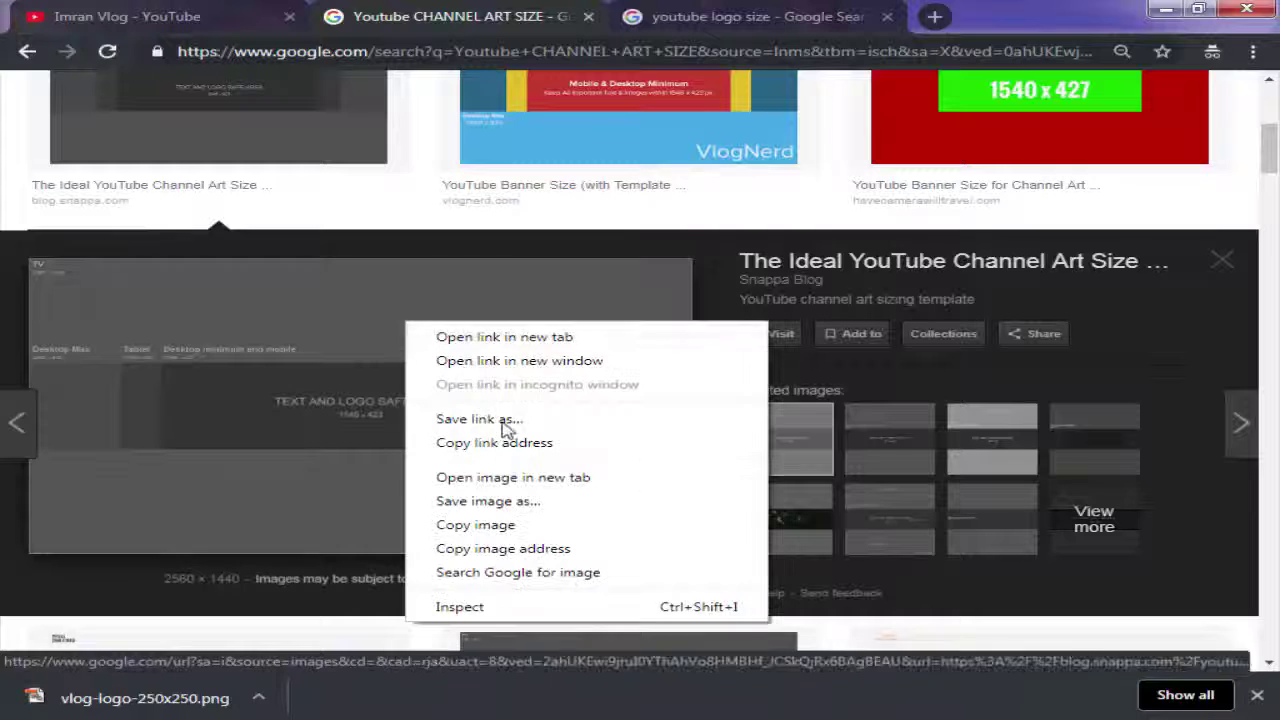
pyautogui.click(530, 501)
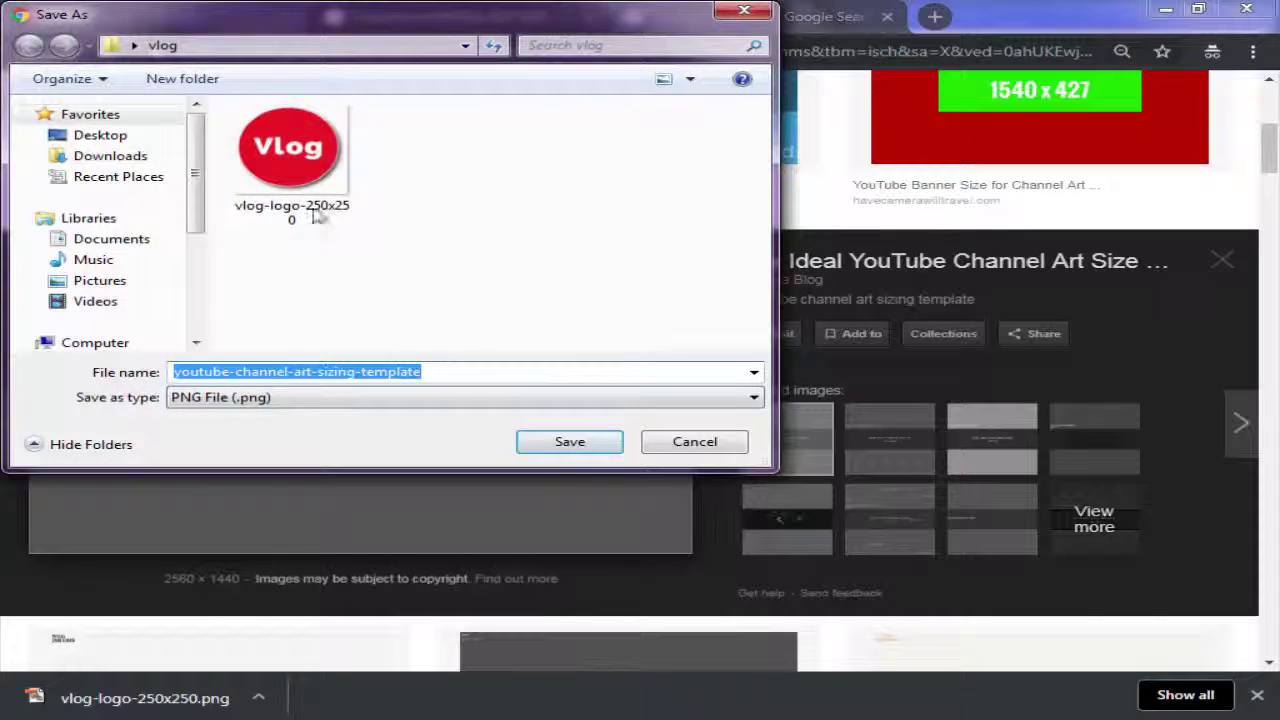
pyautogui.click(570, 442)
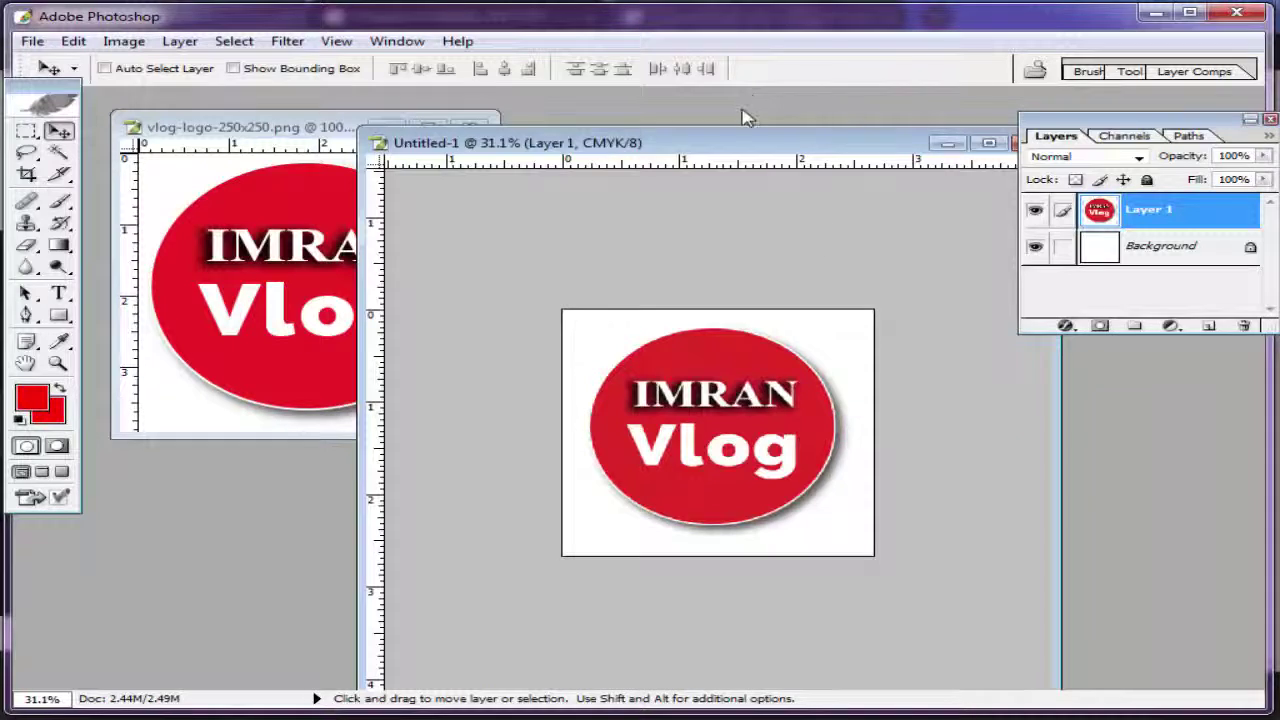
# Switch to Adobe Photoshop and open youtube-channel-art-sizing-template.png from the vlog folder
pyautogui.doubleClick(743, 114)
pyautogui.doubleClick(726, 160)
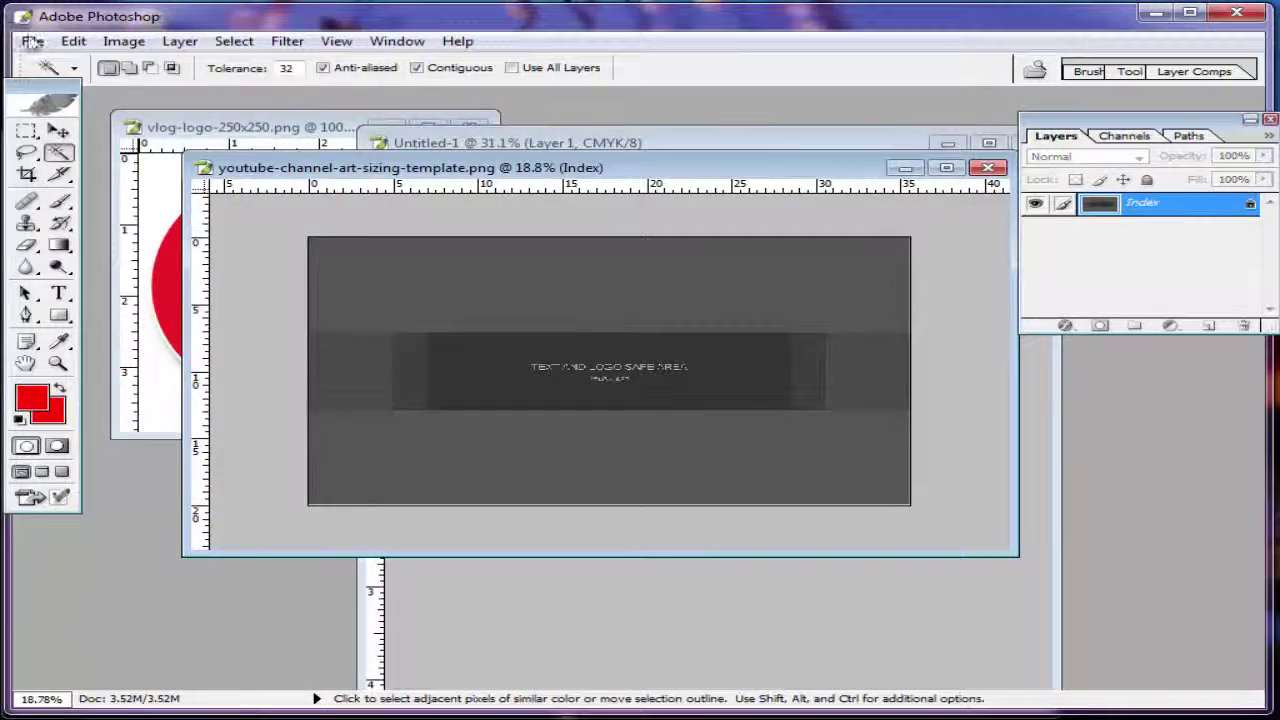
# Create a white 2560 x 1440 pixel CMYK document at 300 pixels/inch, move its window aside and bring the sizing template to the front
pyautogui.click(32, 41)
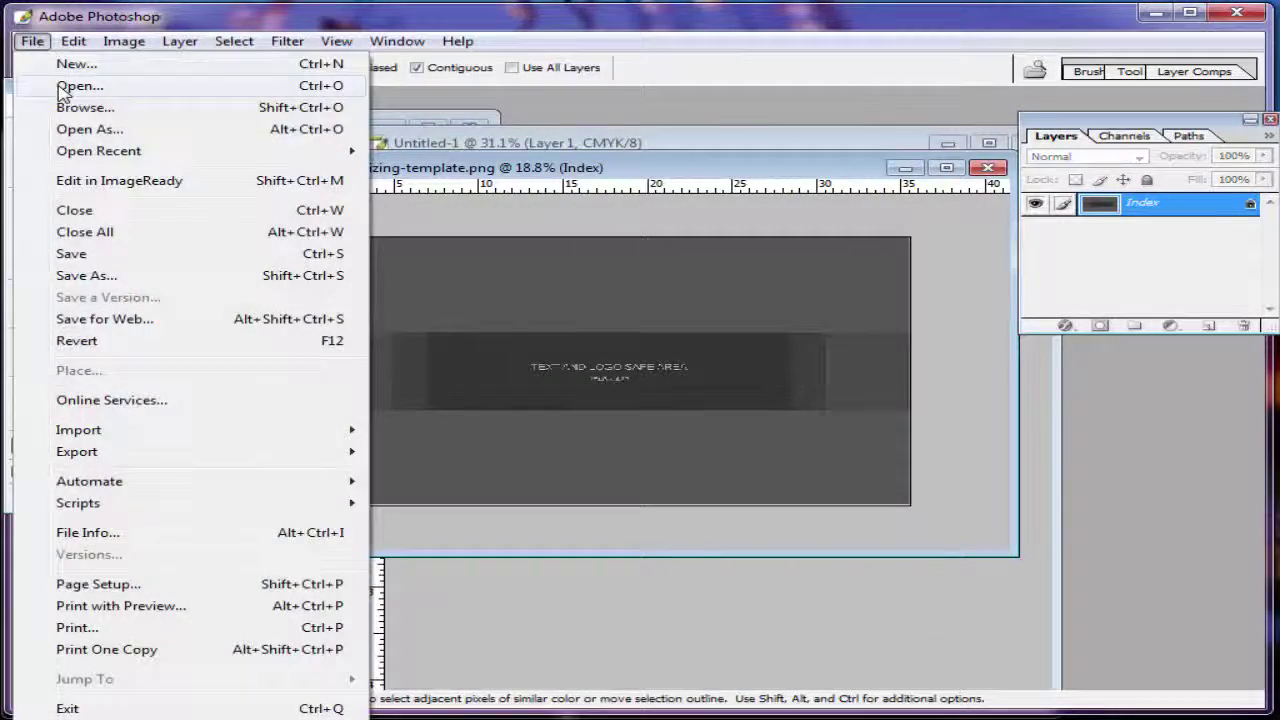
pyautogui.click(72, 64)
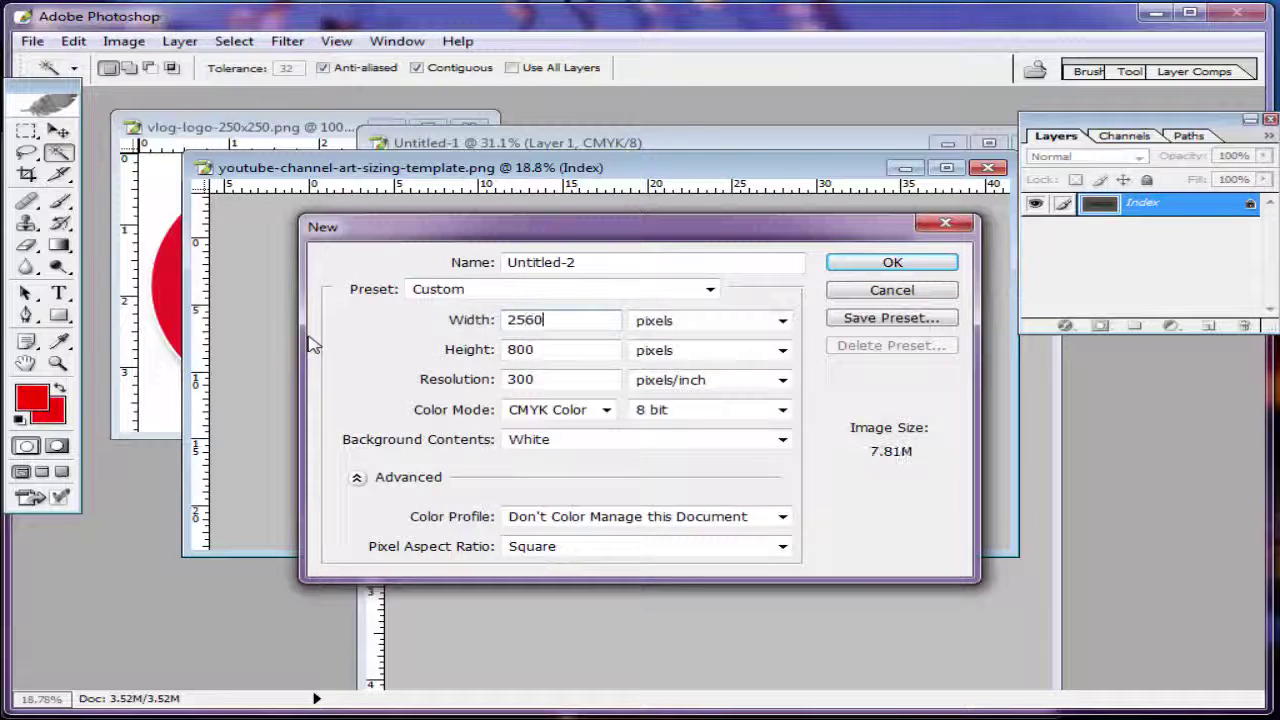
pyautogui.doubleClick(570, 357)
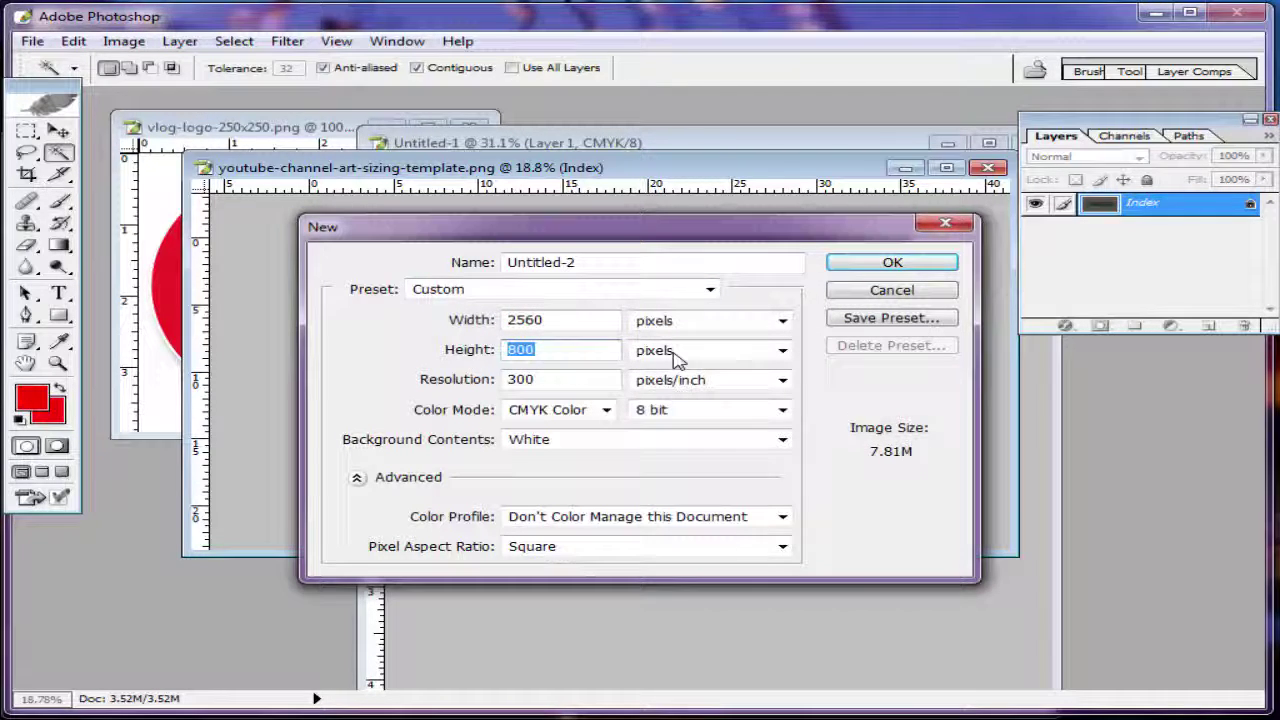
pyautogui.write('1440')
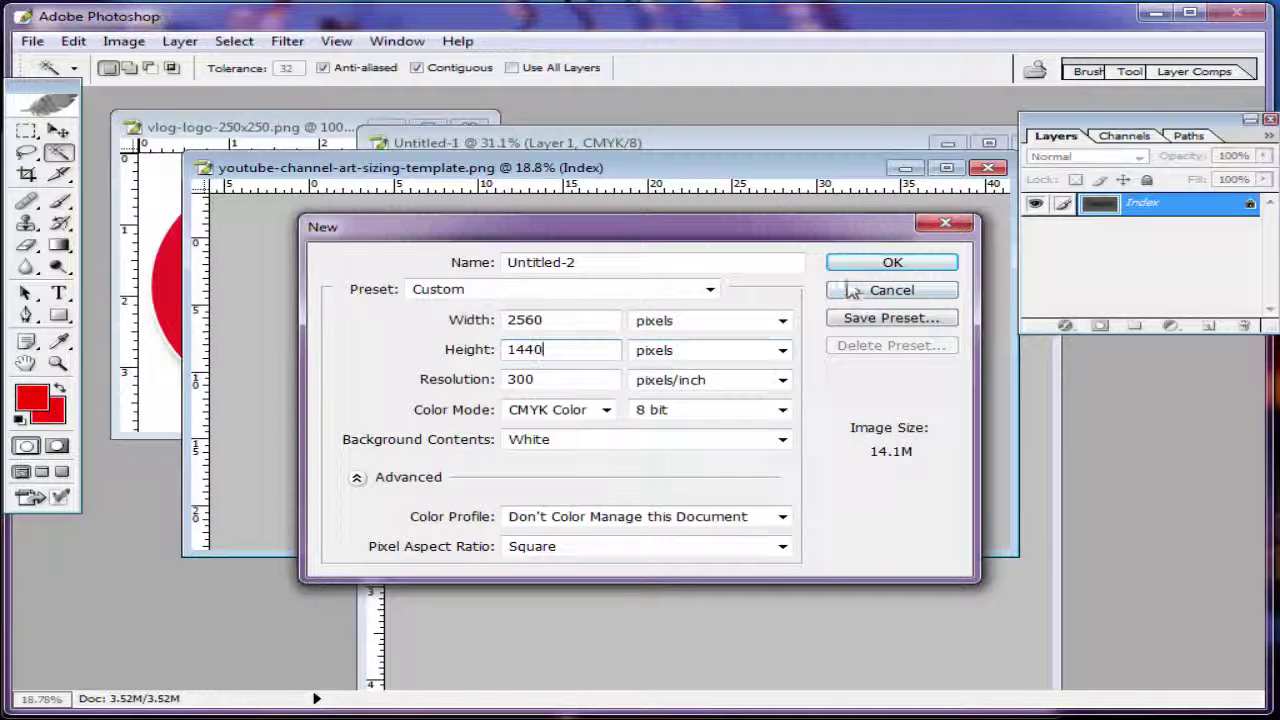
pyautogui.click(872, 264)
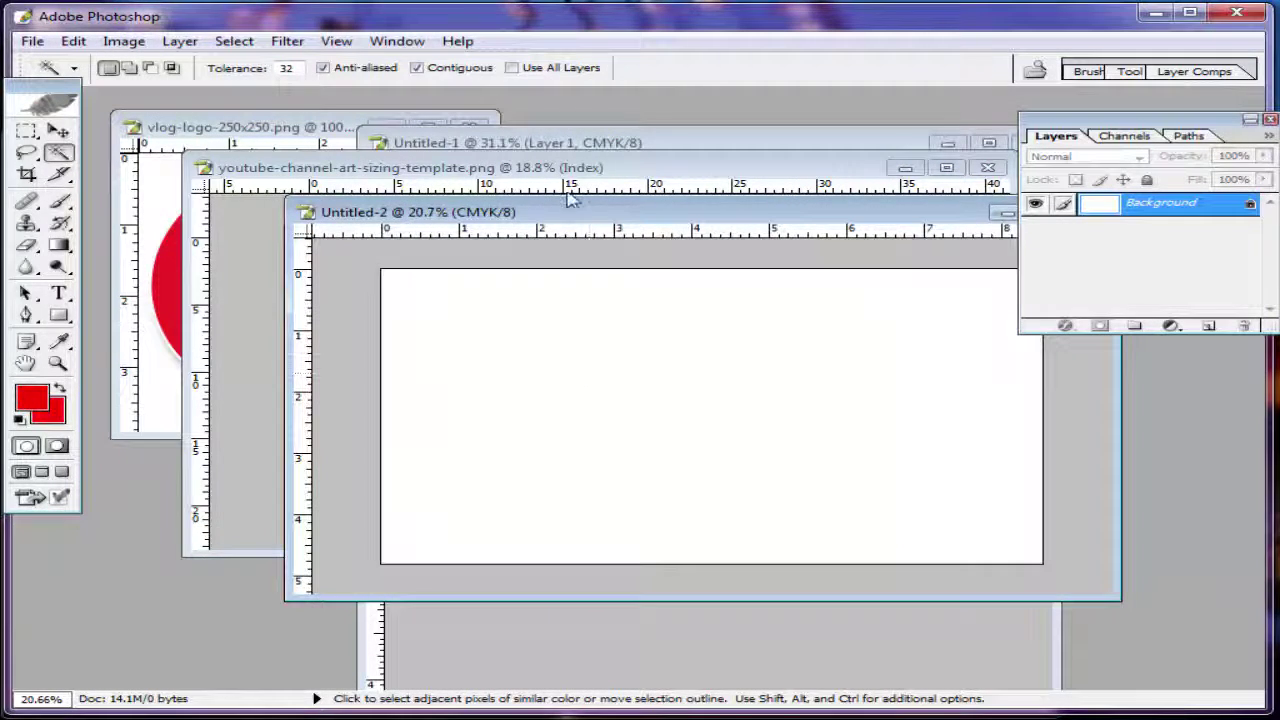
pyautogui.moveTo(568, 210); pyautogui.dragTo(419, 337)
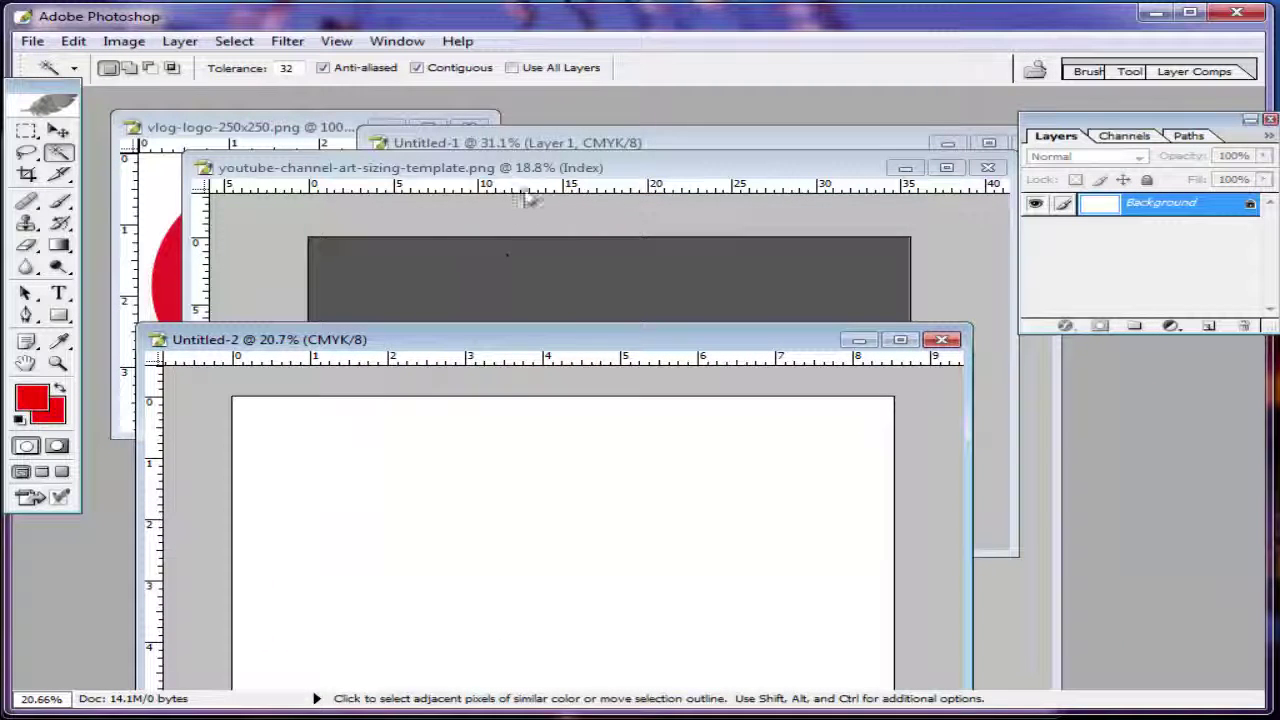
pyautogui.click(527, 200)
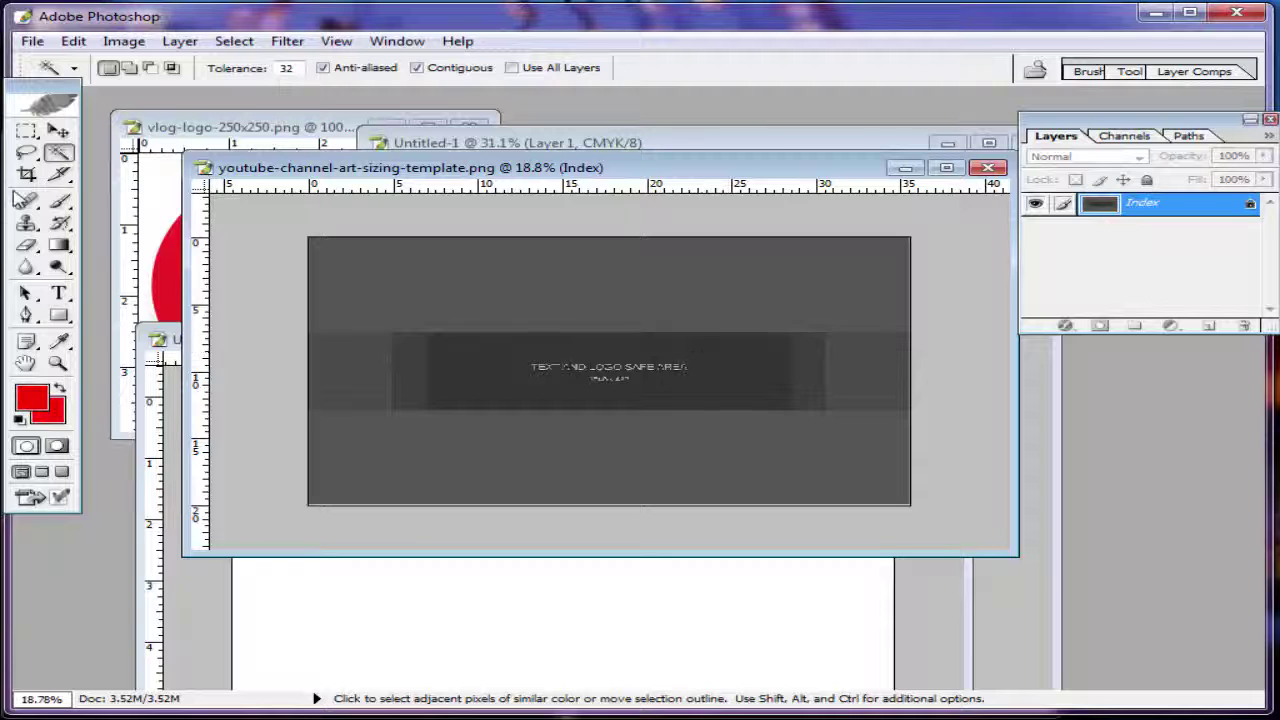
# Select the full-width band around the text and logo safe area of the sizing template with the Rectangular Marquee tool
pyautogui.press('m')
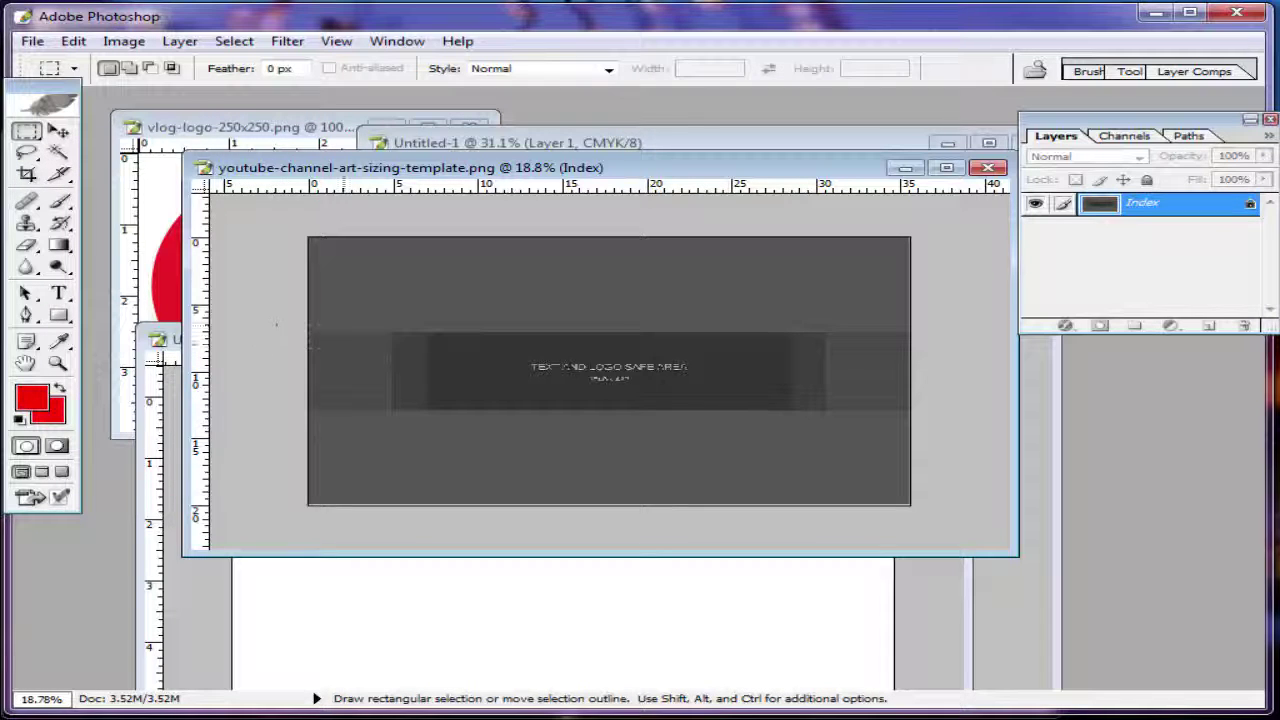
pyautogui.moveTo(284, 325); pyautogui.dragTo(371, 360)
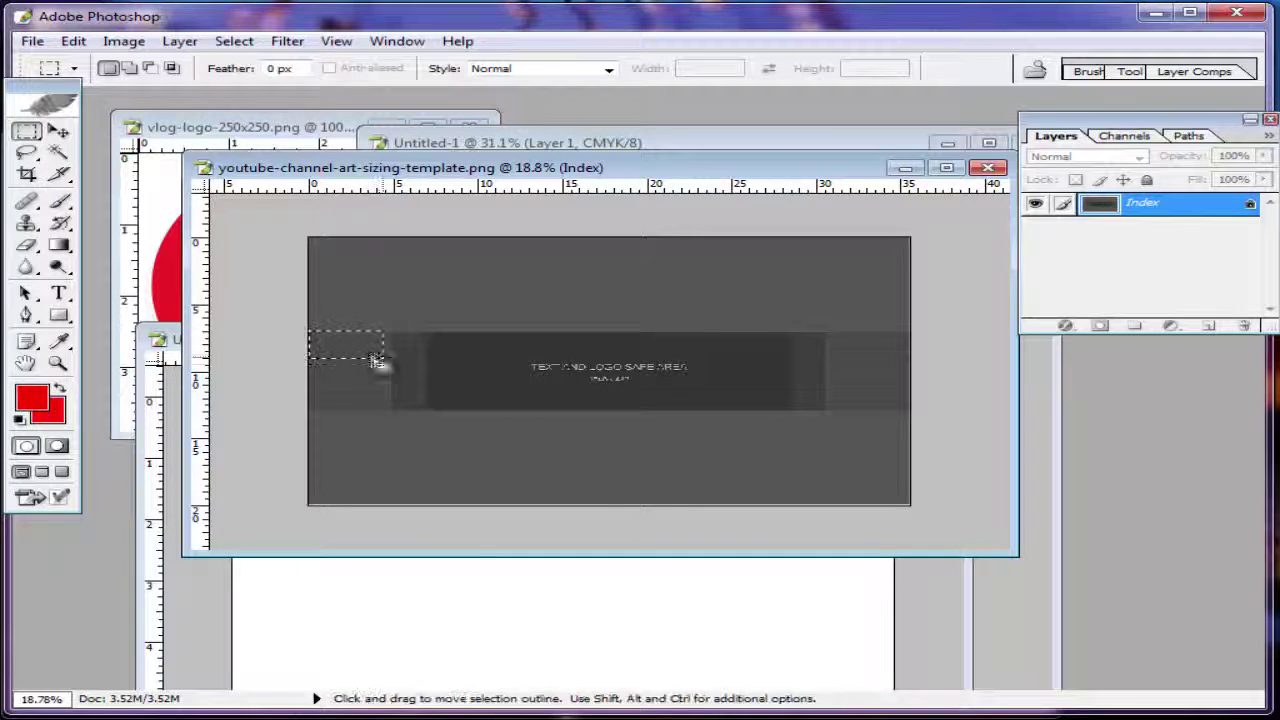
pyautogui.click(303, 330)
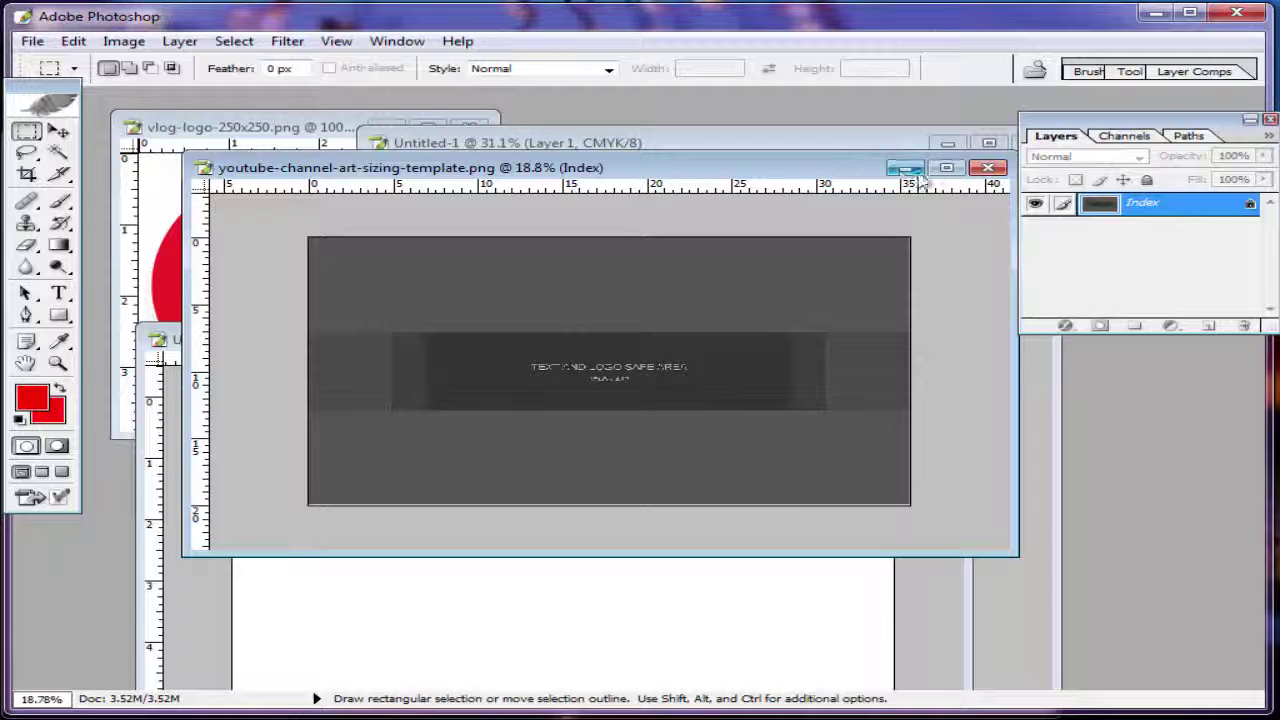
pyautogui.keyDown('ctrl'); pyautogui.click(594, 391); pyautogui.keyUp('ctrl')
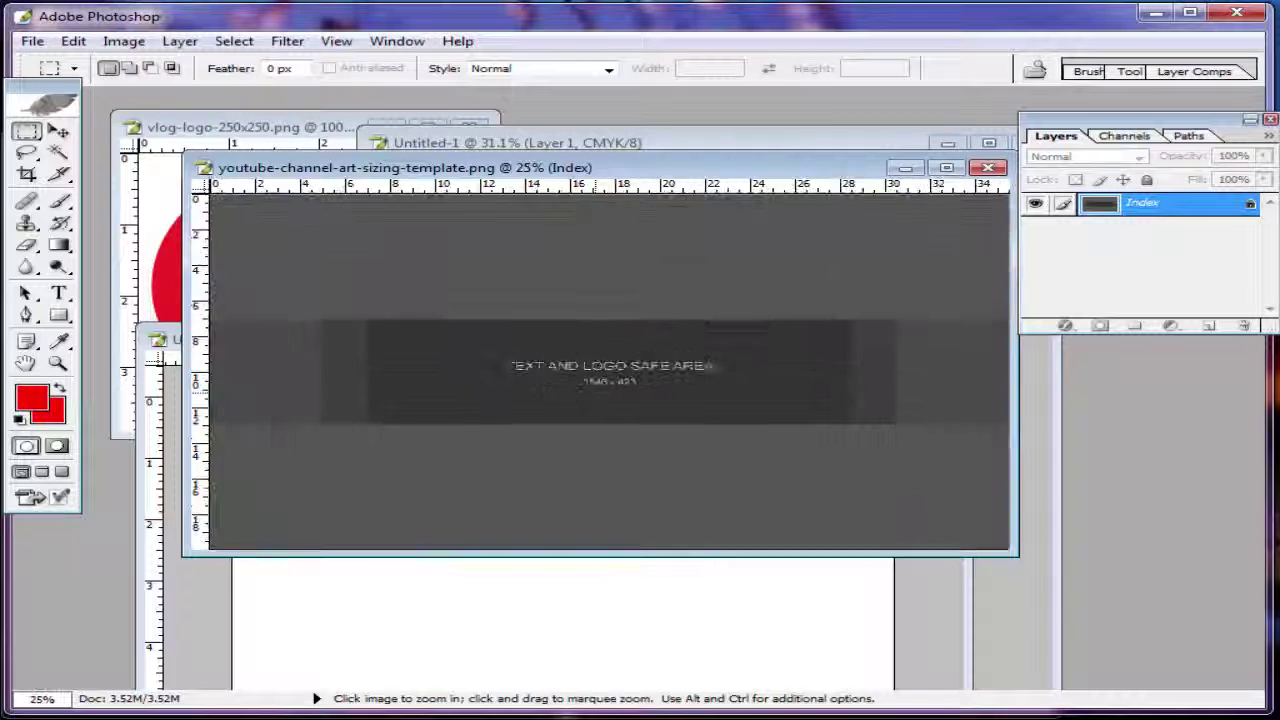
pyautogui.hotkey('ctrl', '+')
pyautogui.click(946, 167)
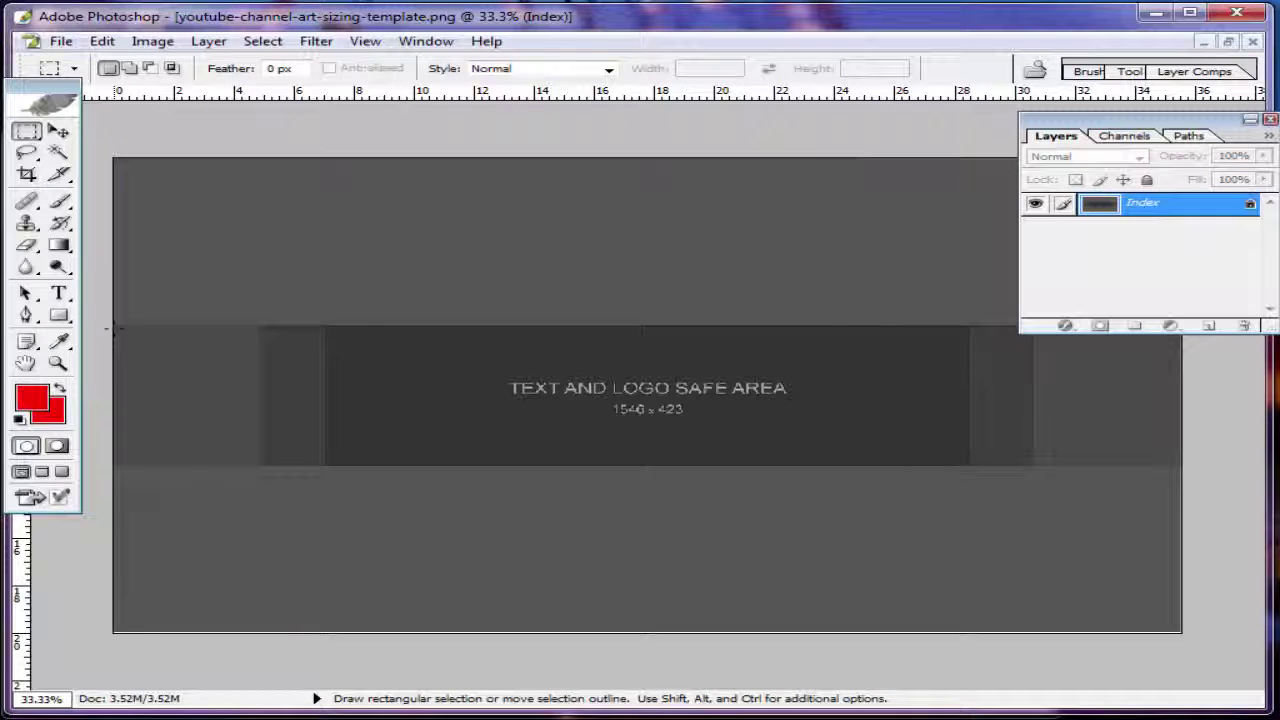
pyautogui.moveTo(329, 362); pyautogui.dragTo(1183, 466)
pyautogui.hotkey('ctrl', '-')
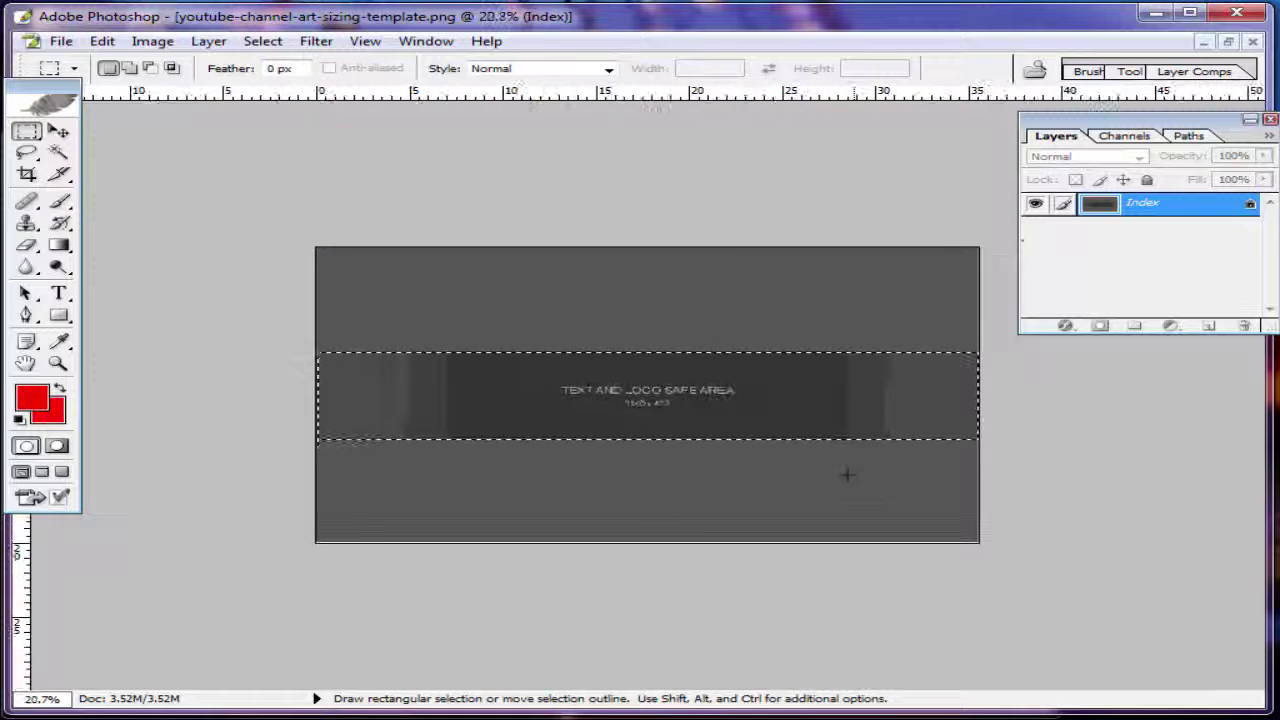
# Restore the template's window size, place the selected band in the white Untitled-2 document and maximize that document
pyautogui.click(1228, 41)
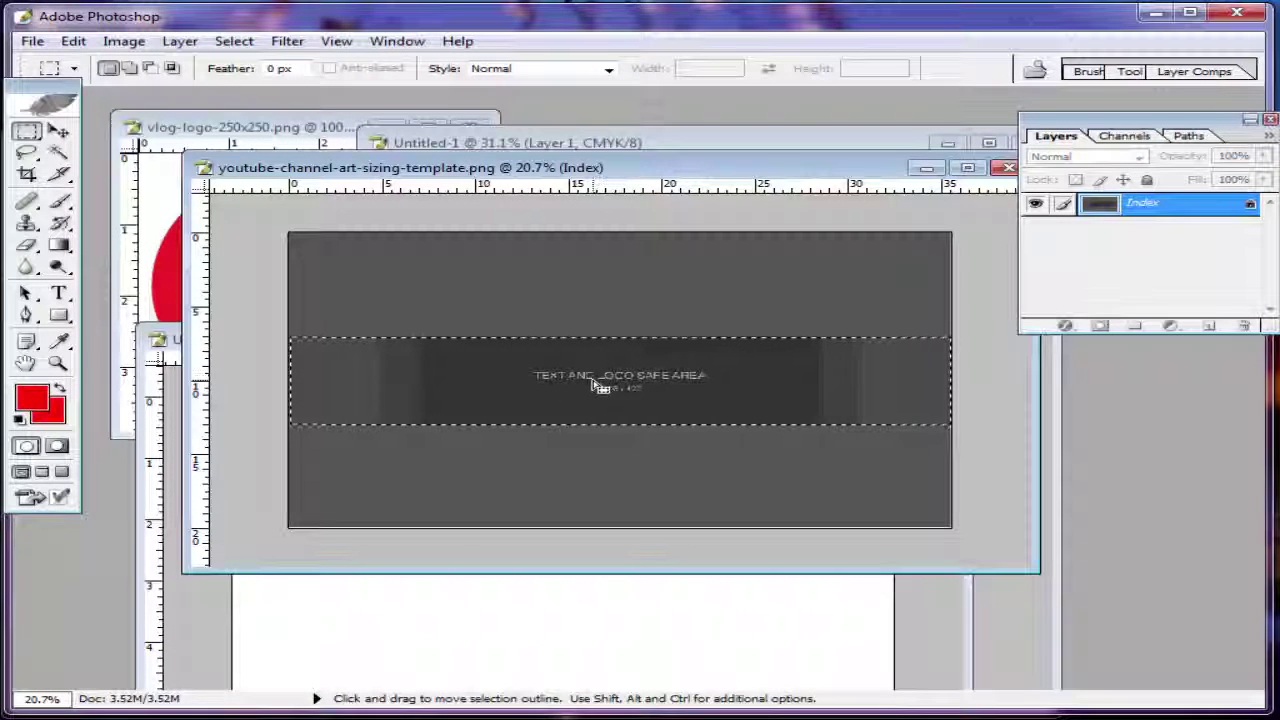
pyautogui.moveTo(600, 385); pyautogui.dragTo(585, 655)
pyautogui.click(900, 340)
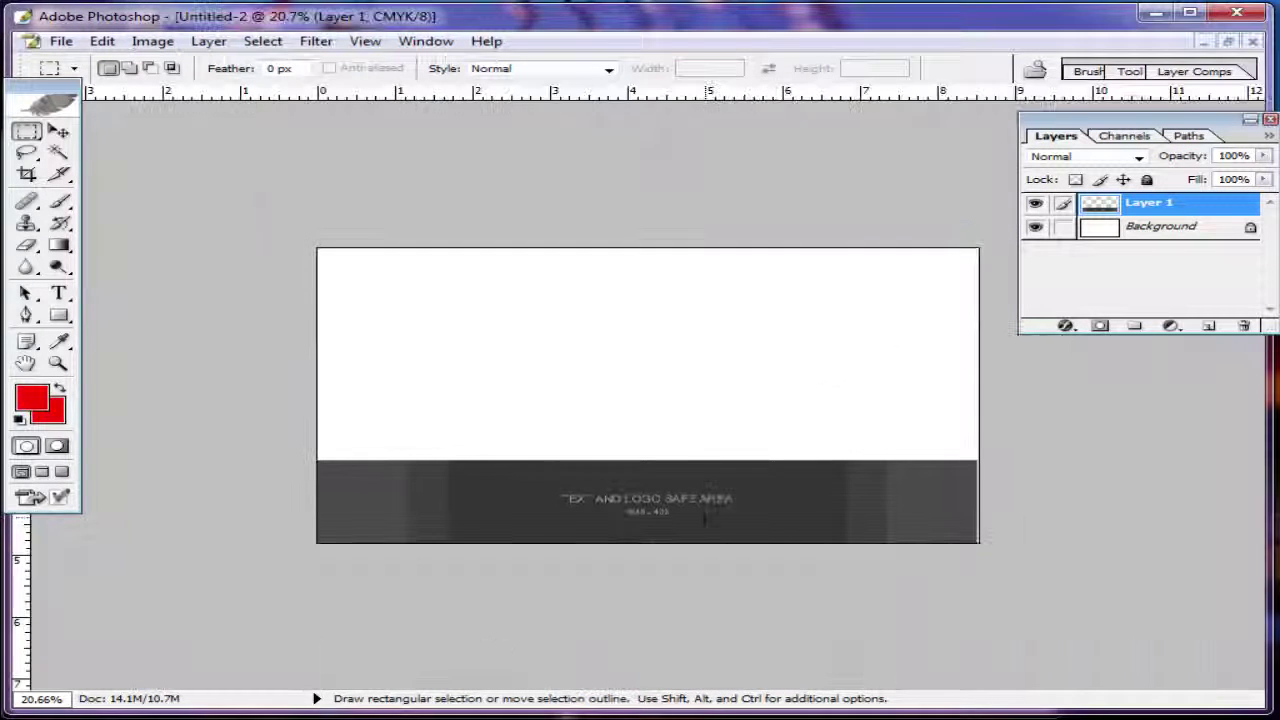
# Move the safe-area band up to the vertical middle of the white canvas, aligned with its side edges
pyautogui.click(58, 131)
pyautogui.moveTo(598, 470); pyautogui.dragTo(603, 371)
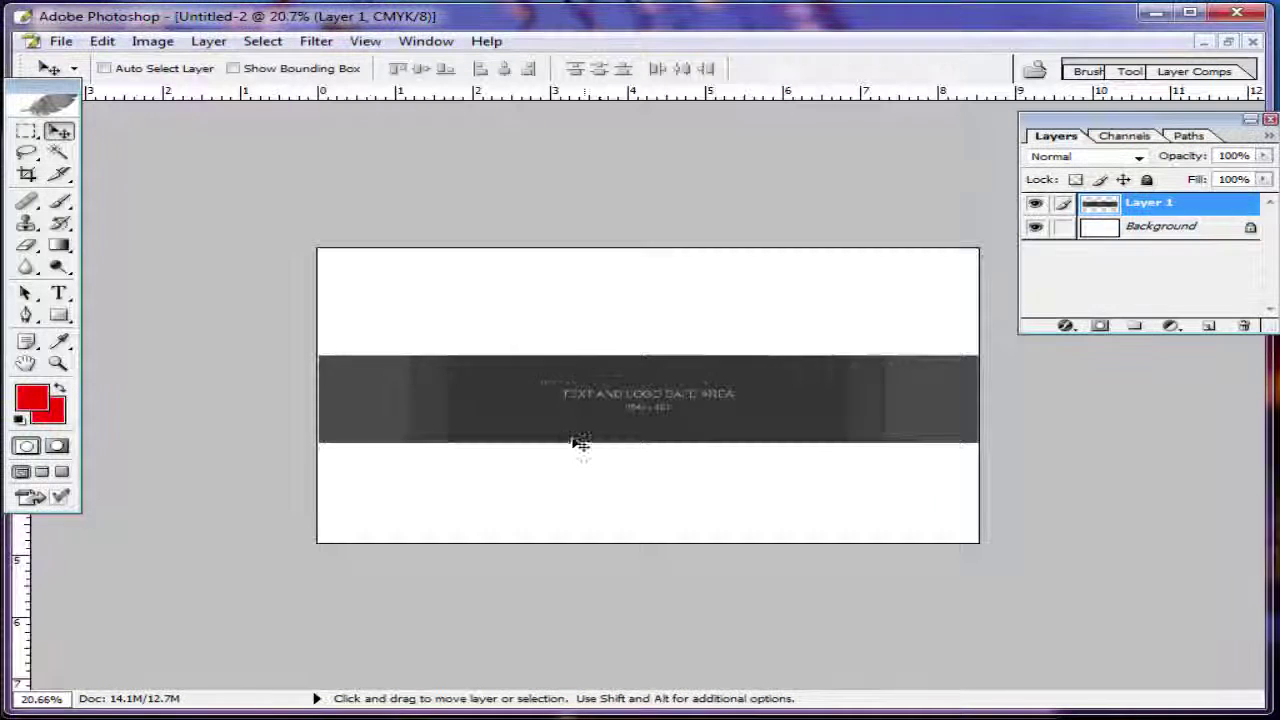
pyautogui.hotkey('ctrl', '-')
pyautogui.hotkey('ctrl', 't')
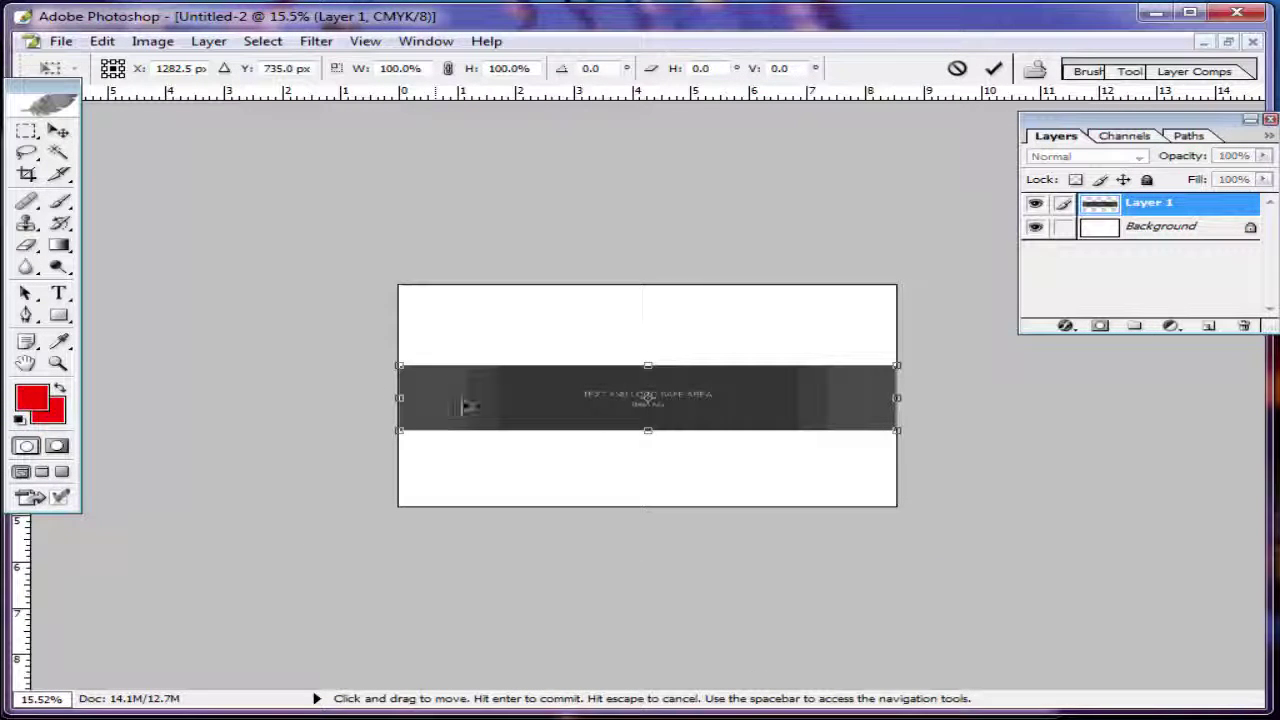
pyautogui.press('Return')
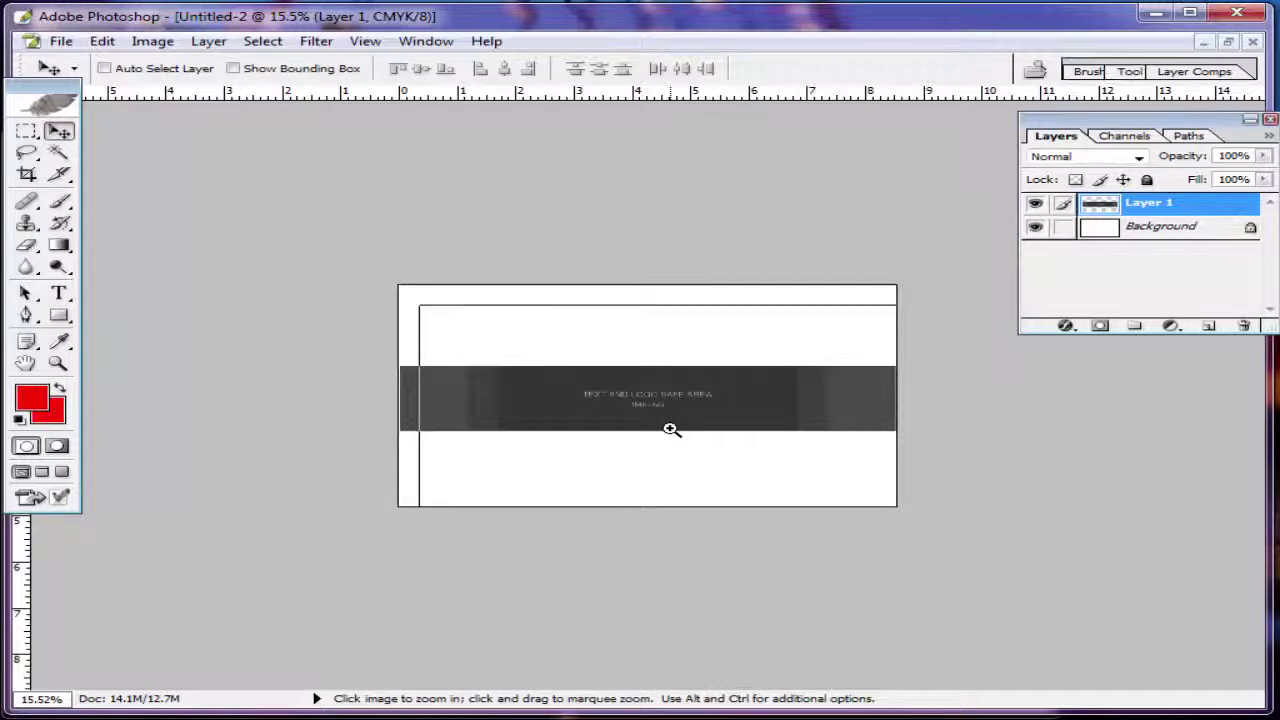
pyautogui.keyDown('ctrl'); pyautogui.click(670, 428); pyautogui.keyUp('ctrl')
pyautogui.keyDown('ctrl'); pyautogui.click(670, 428); pyautogui.keyUp('ctrl')
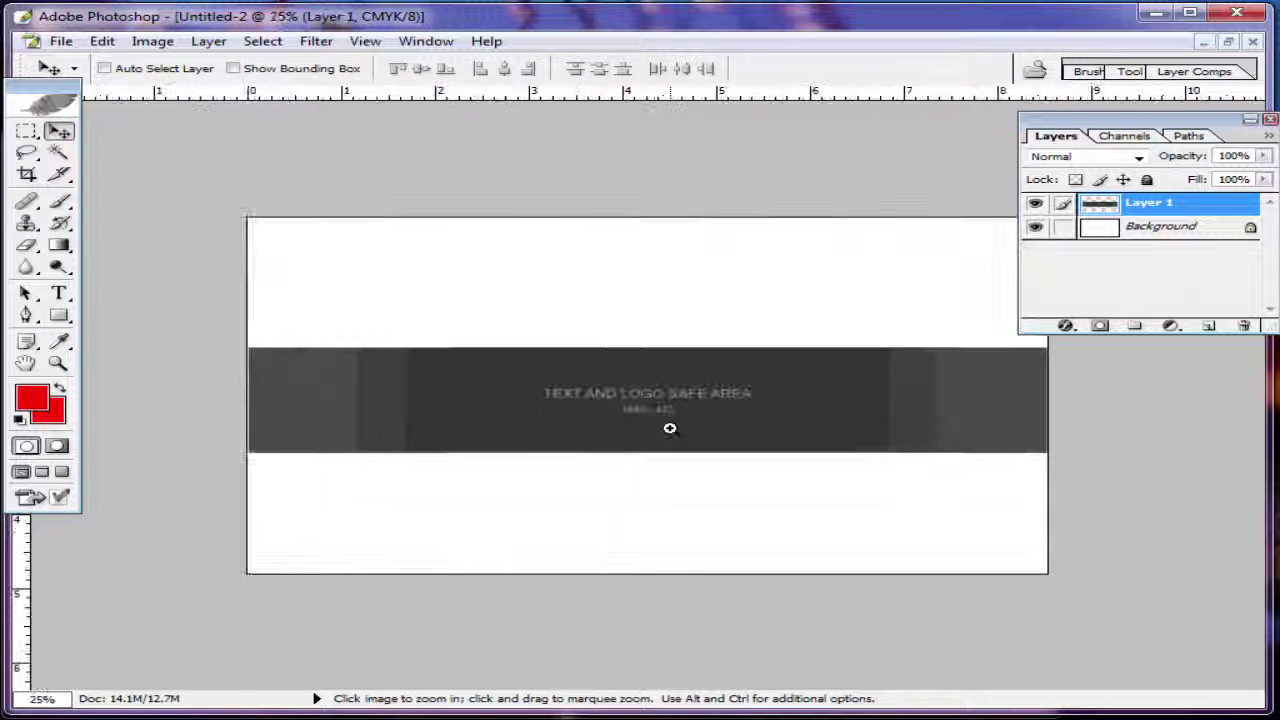
# Switch to Google Chrome and search Google for "vlog CHANNEL ART SIZE"
pyautogui.moveTo(295, 715)
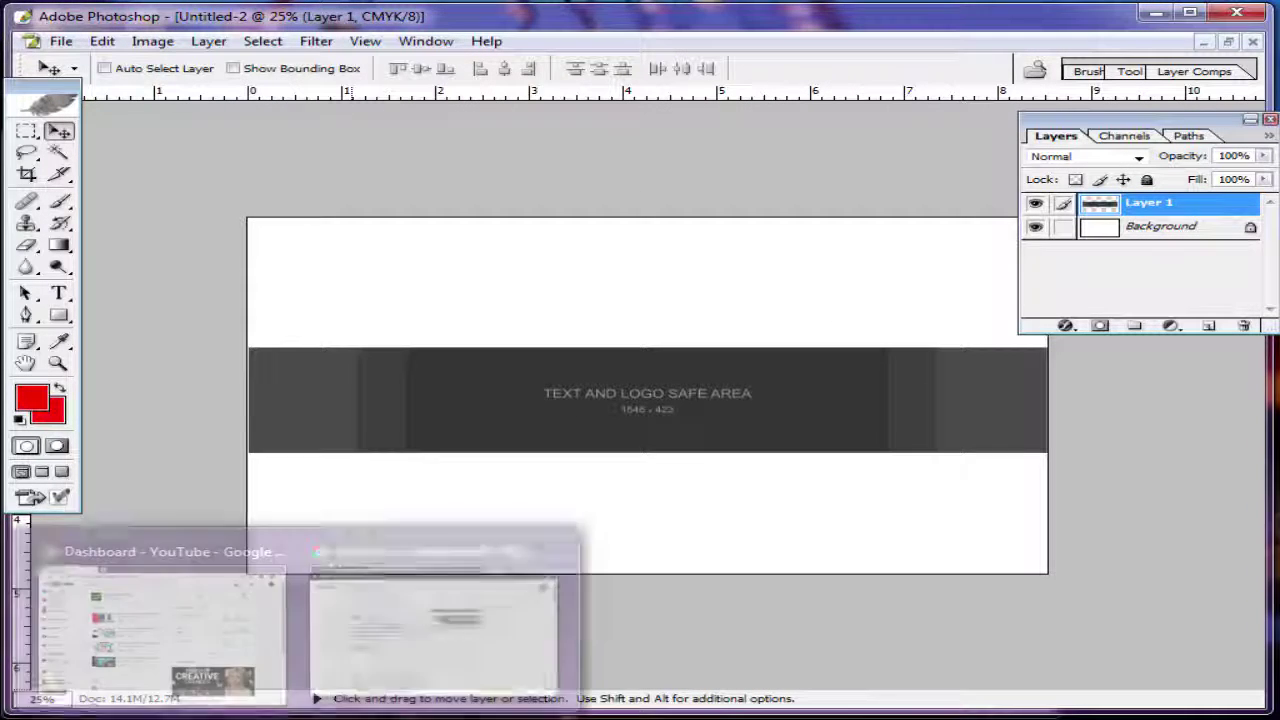
pyautogui.click(480, 560)
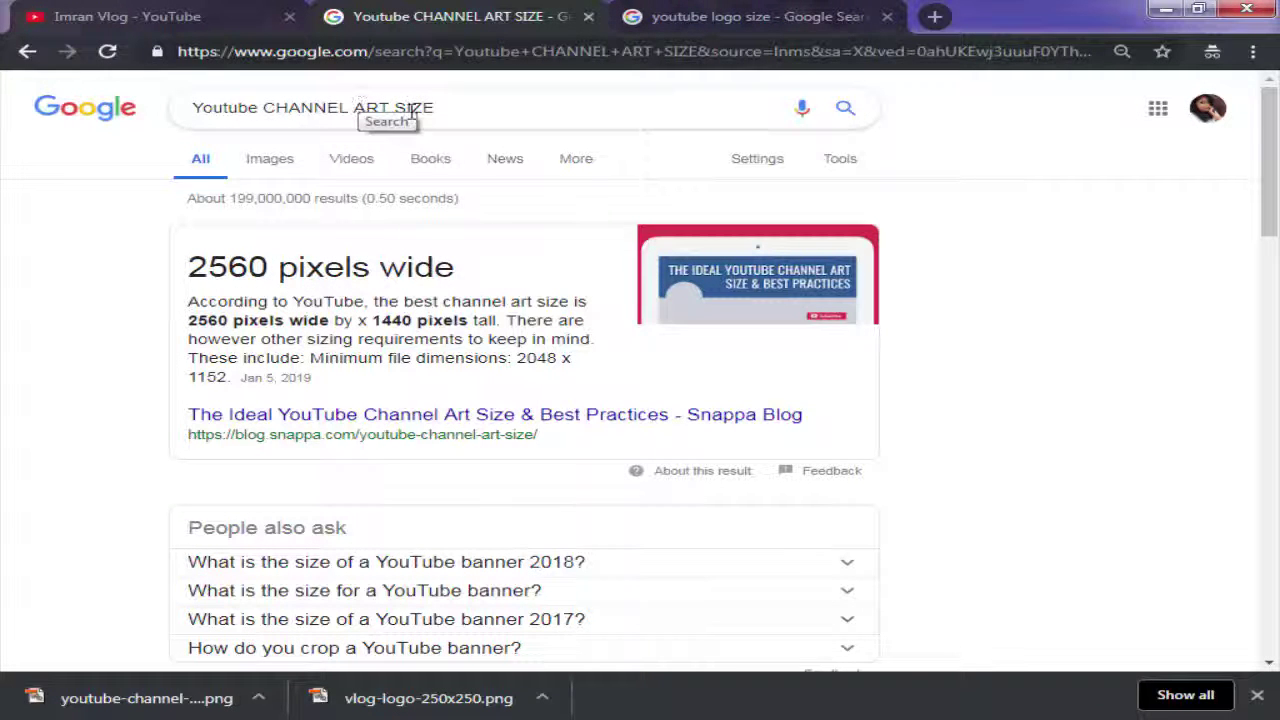
pyautogui.doubleClick(265, 107)
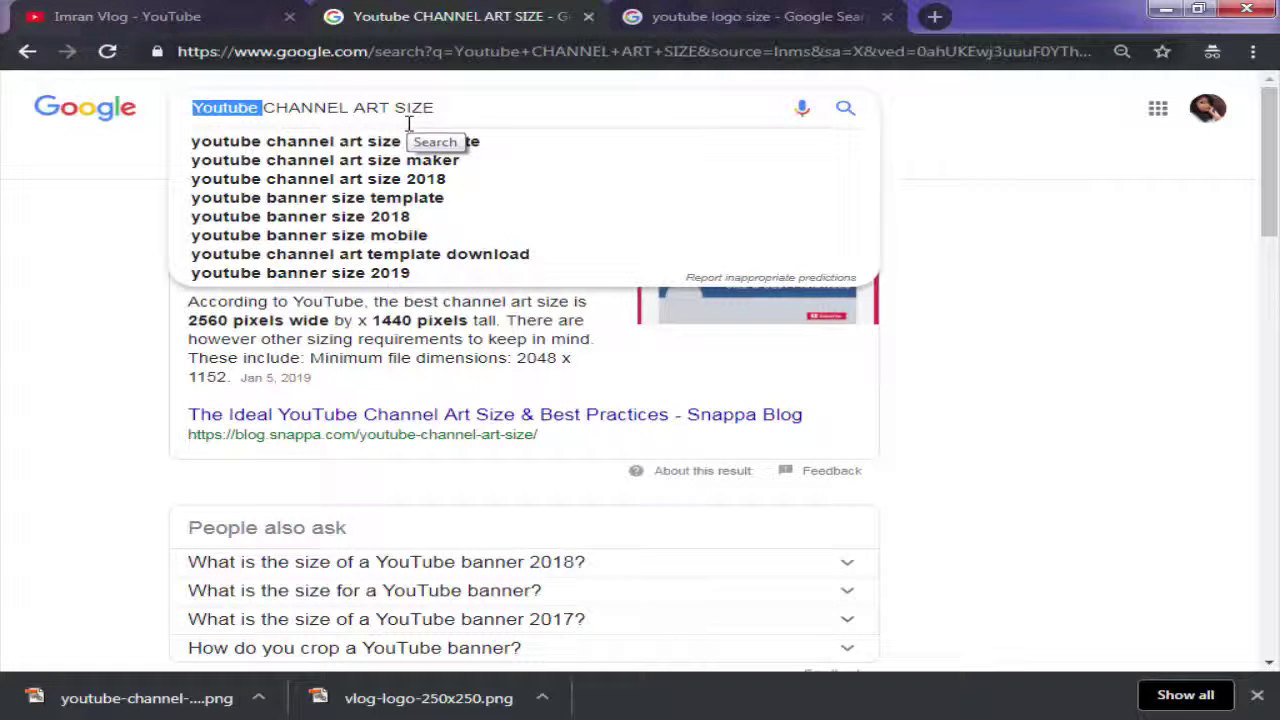
pyautogui.write('vlog')
pyautogui.press('Return')
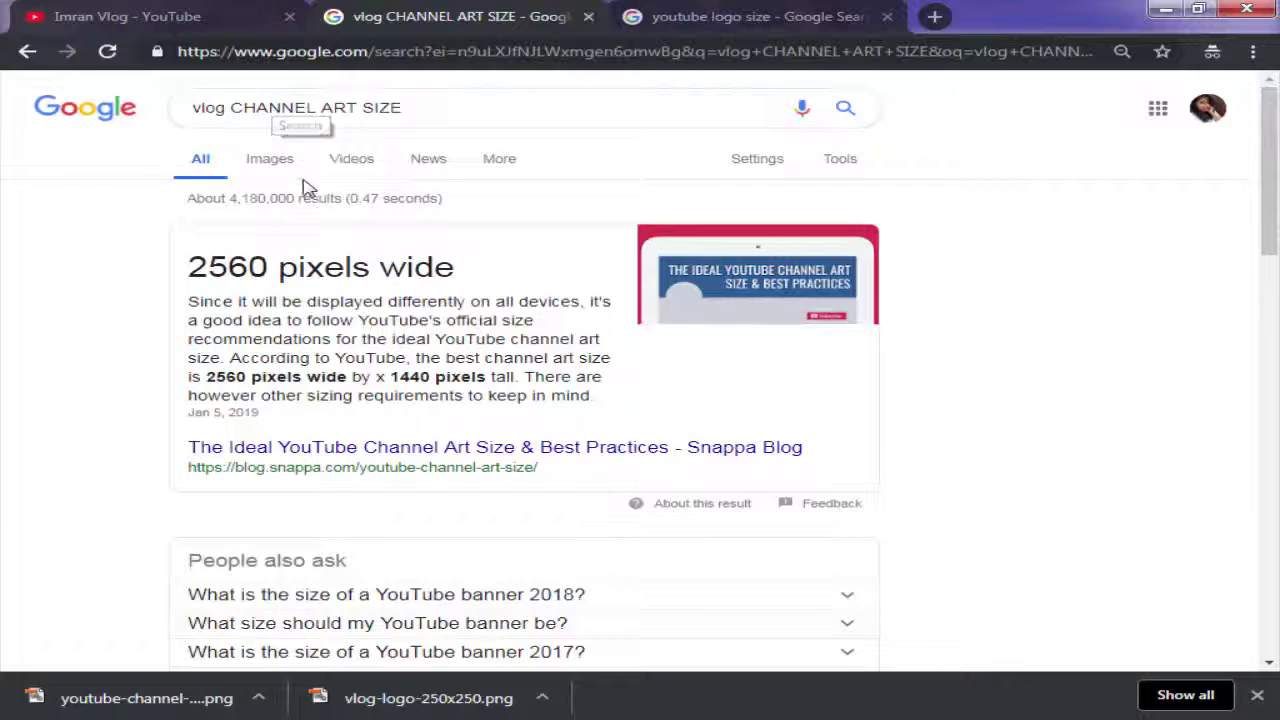
# Change the search to "CHANNEL ART design" and show the image results
pyautogui.doubleClick(430, 107)
pyautogui.write('desing')
pyautogui.press('Return')
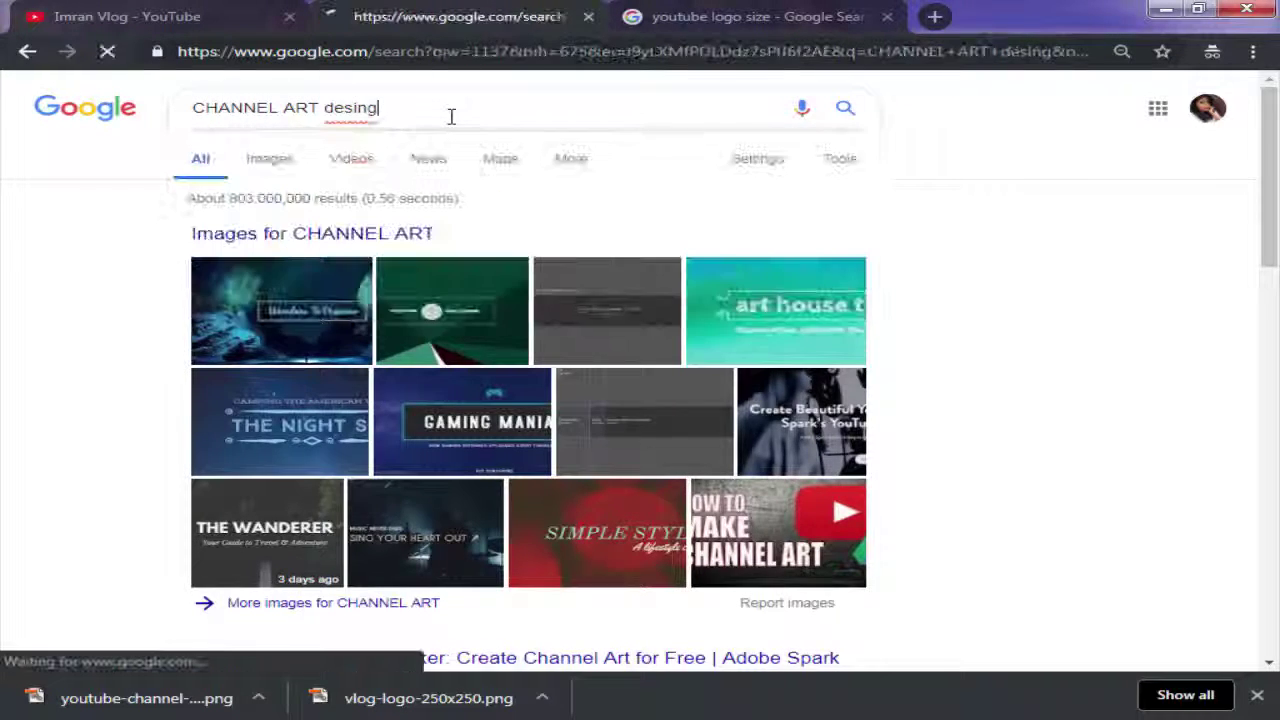
pyautogui.click(549, 237)
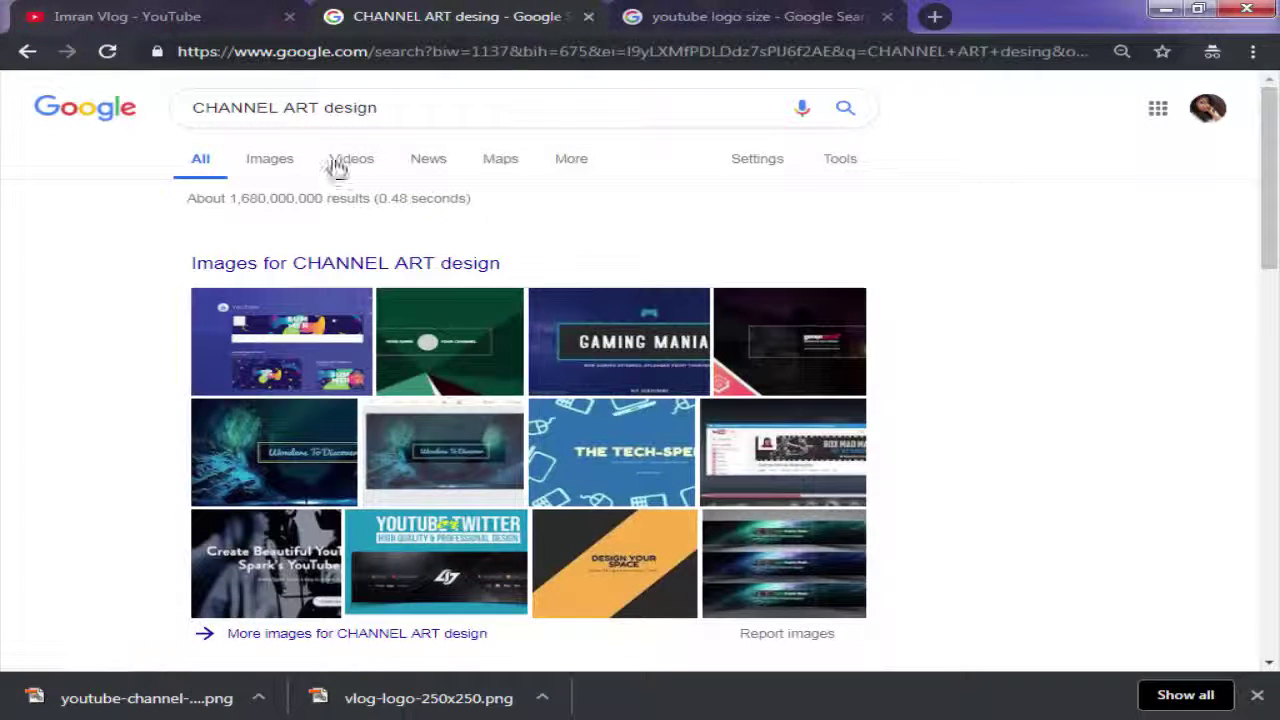
pyautogui.click(280, 162)
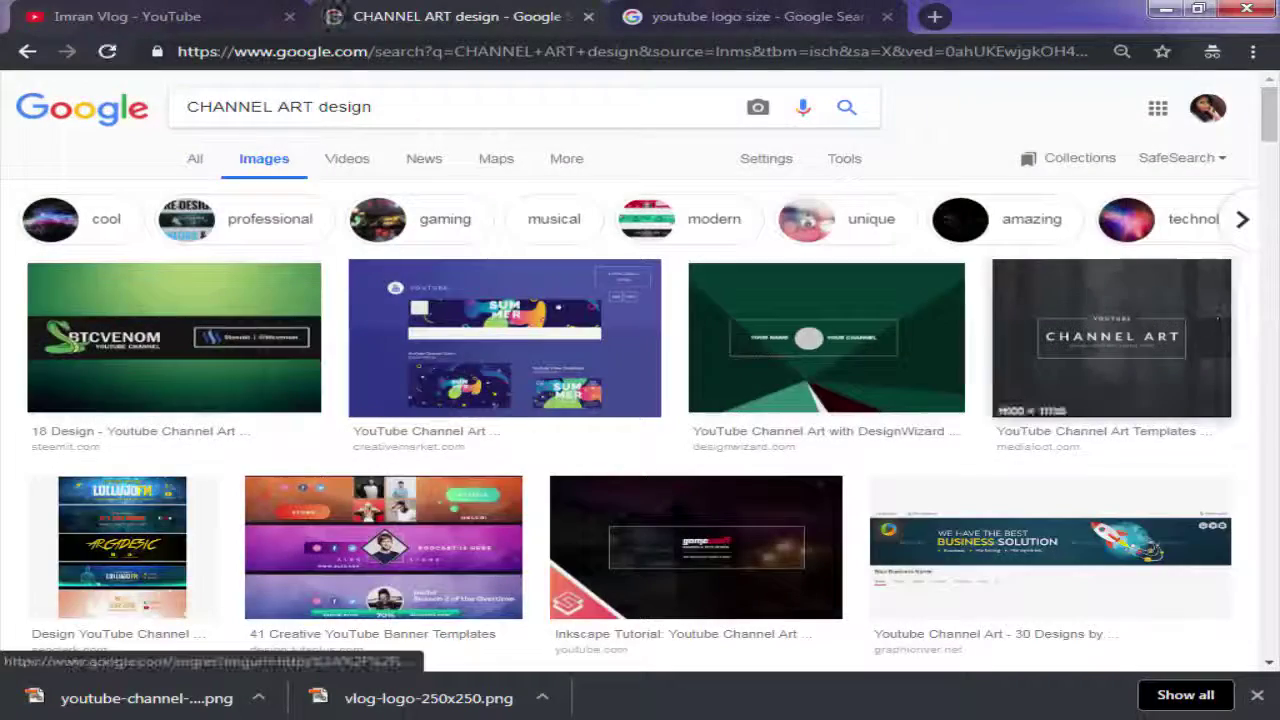
# Look through the channel art design image results for a suitable vlog banner
pyautogui.scroll(-5, 1268, 435)
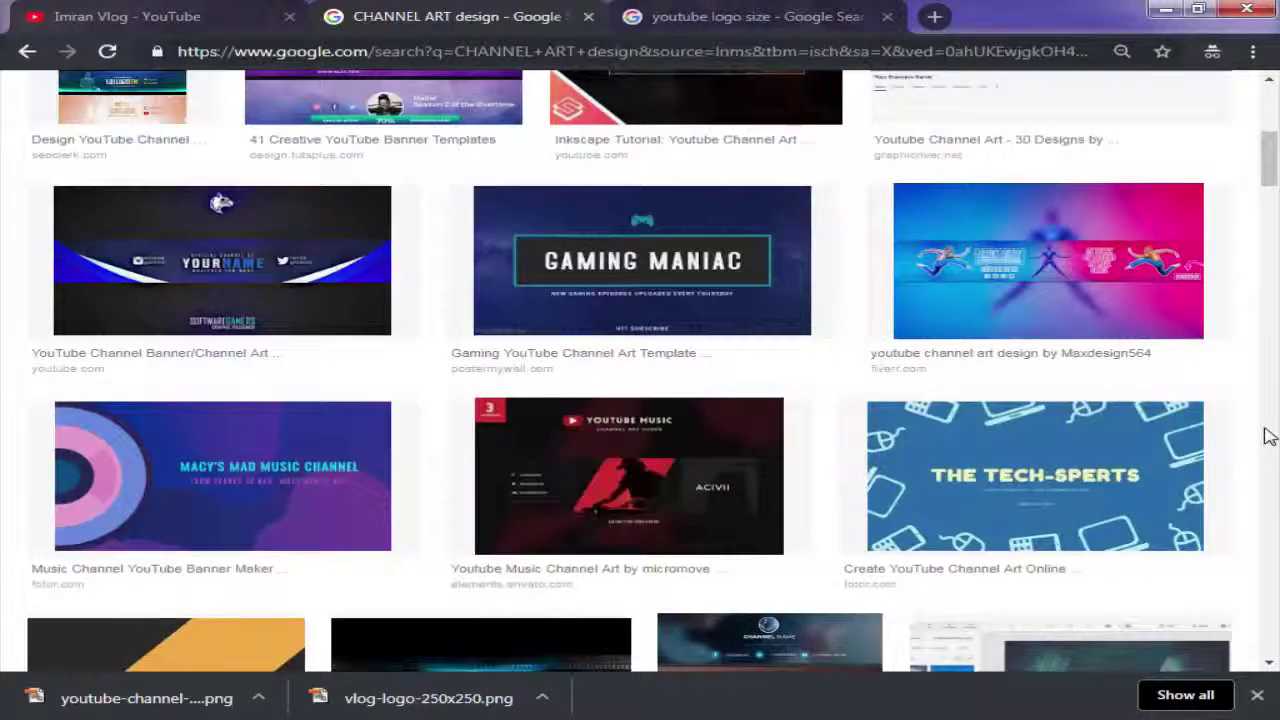
pyautogui.scroll(-3, 1268, 435)
pyautogui.scroll(-3, 1268, 435)
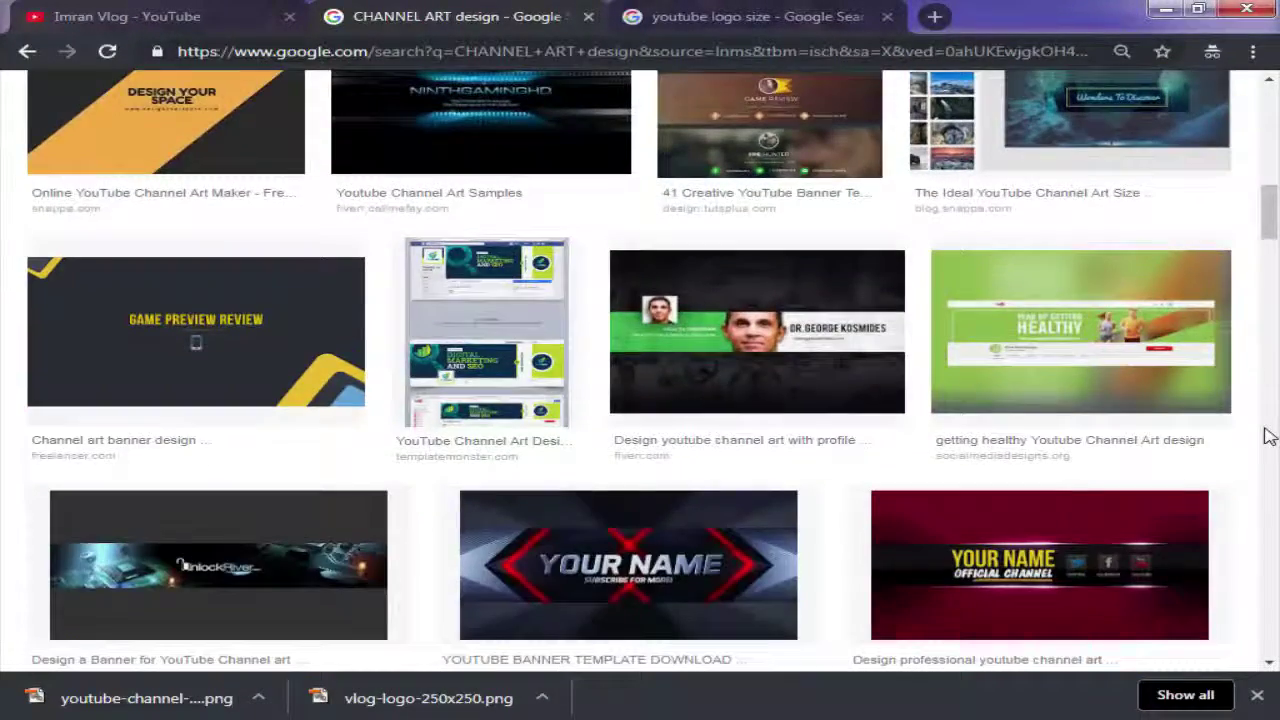
pyautogui.scroll(-3, 1268, 435)
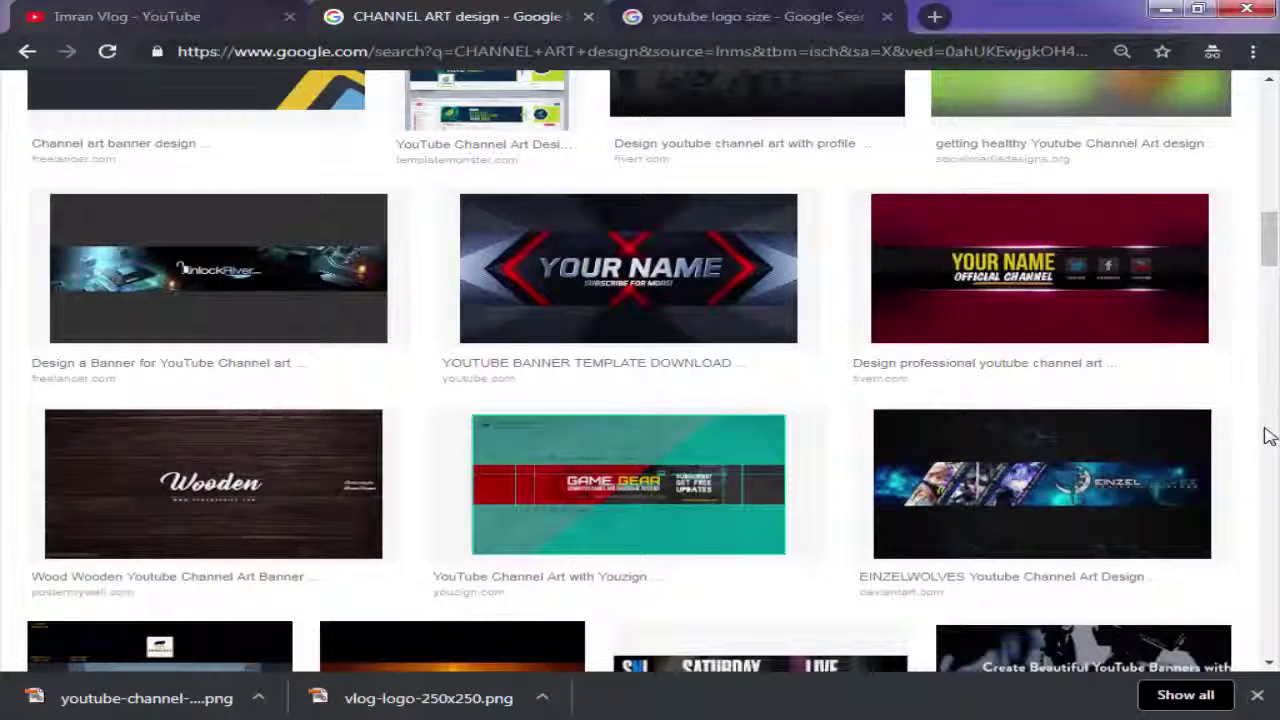
pyautogui.scroll(-2, 1268, 435)
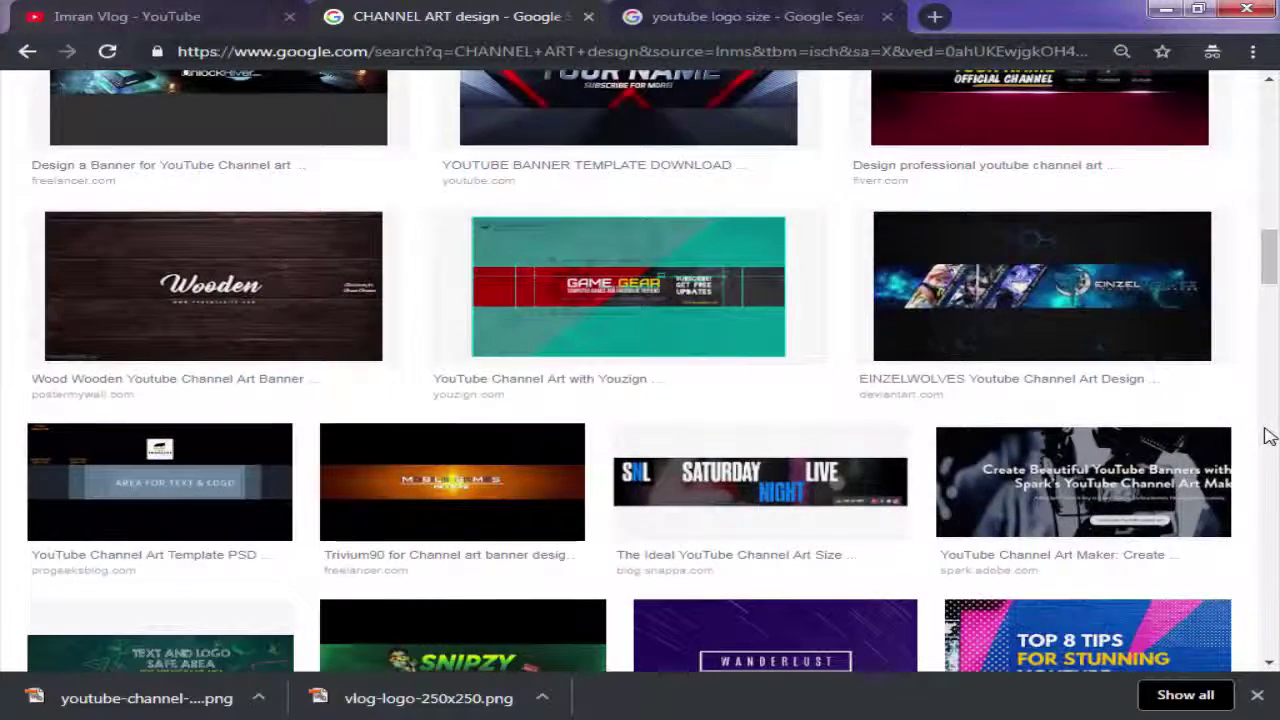
pyautogui.scroll(-2, 1268, 435)
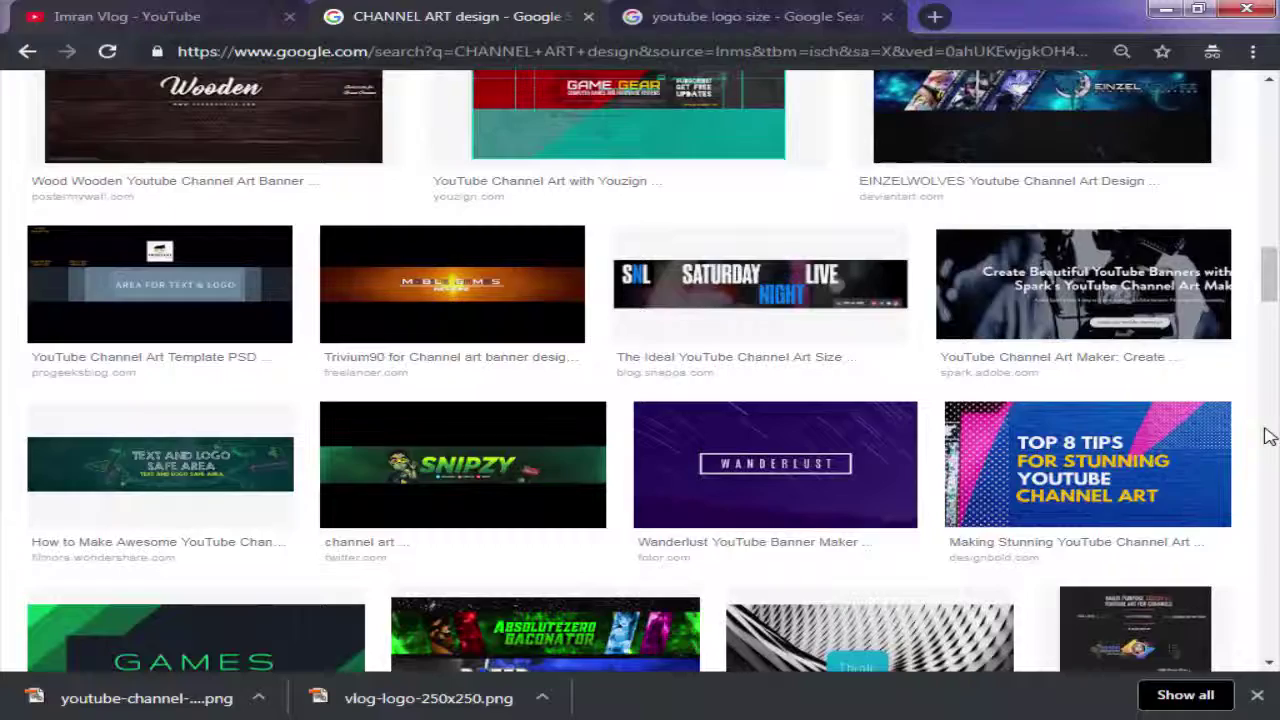
pyautogui.scroll(-5, 1268, 435)
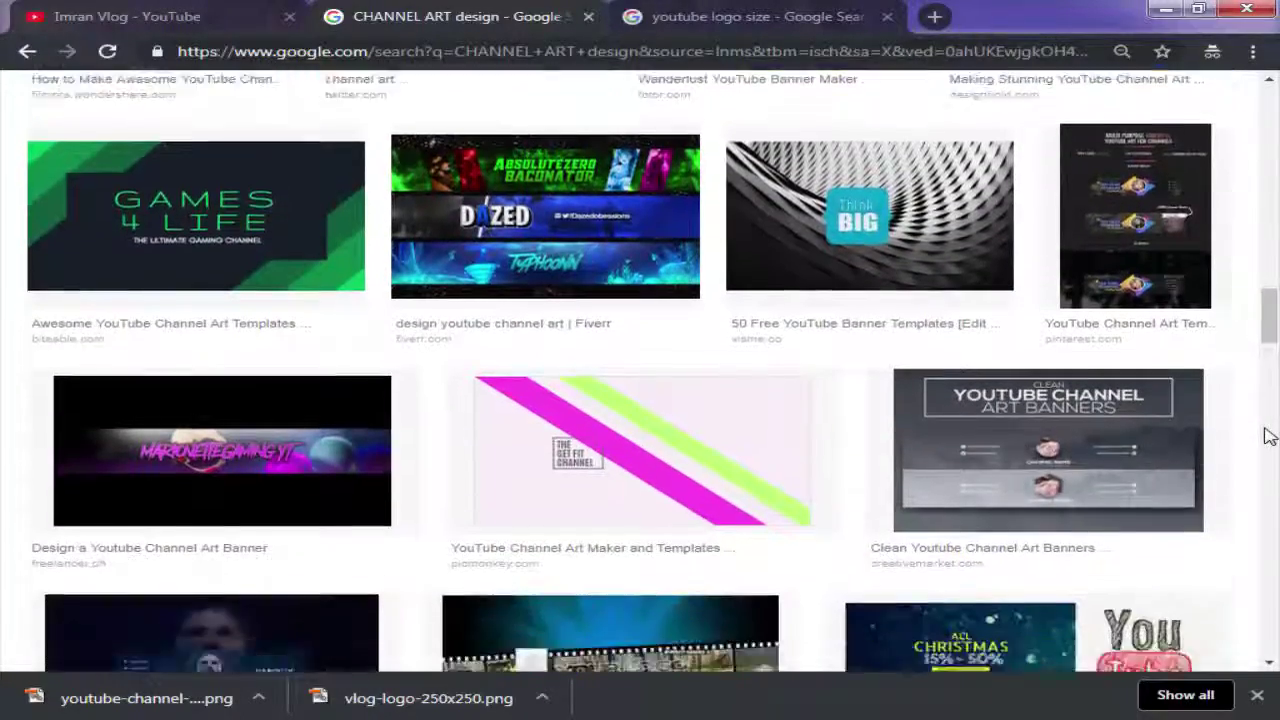
pyautogui.scroll(-4, 1268, 435)
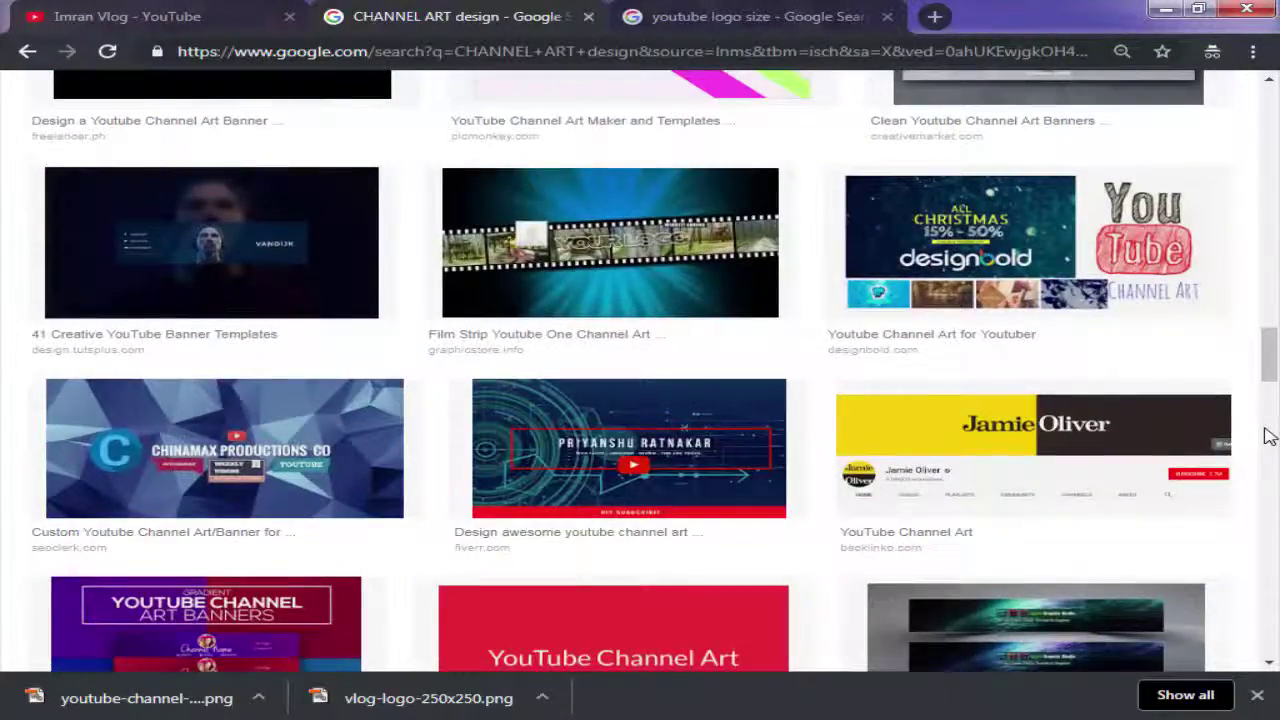
pyautogui.scroll(-4, 1268, 435)
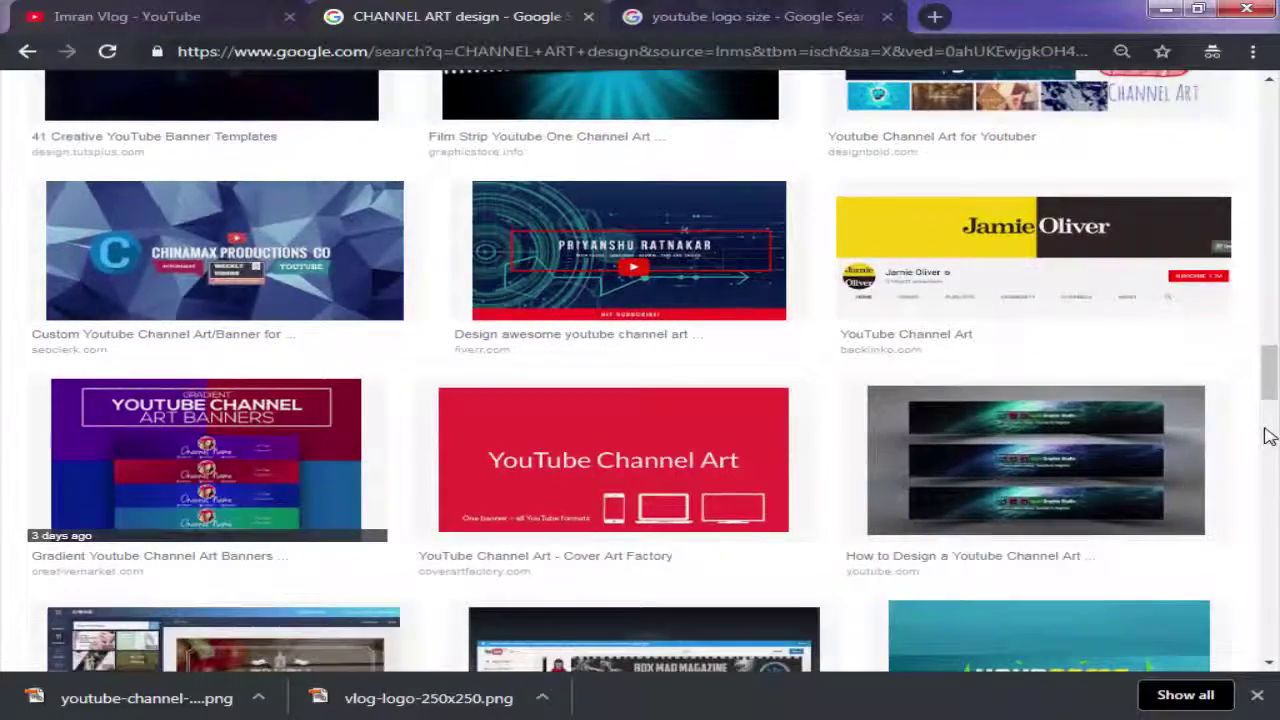
pyautogui.scroll(-7, 1268, 435)
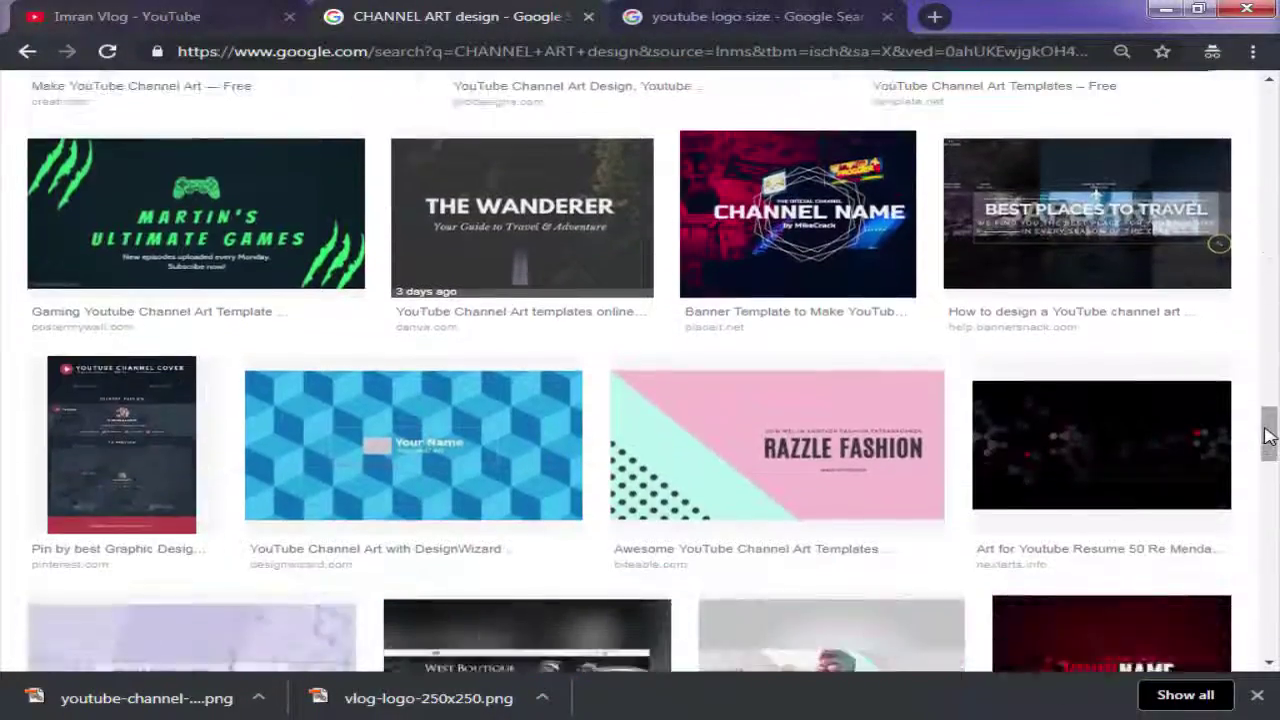
pyautogui.scroll(-4, 1268, 435)
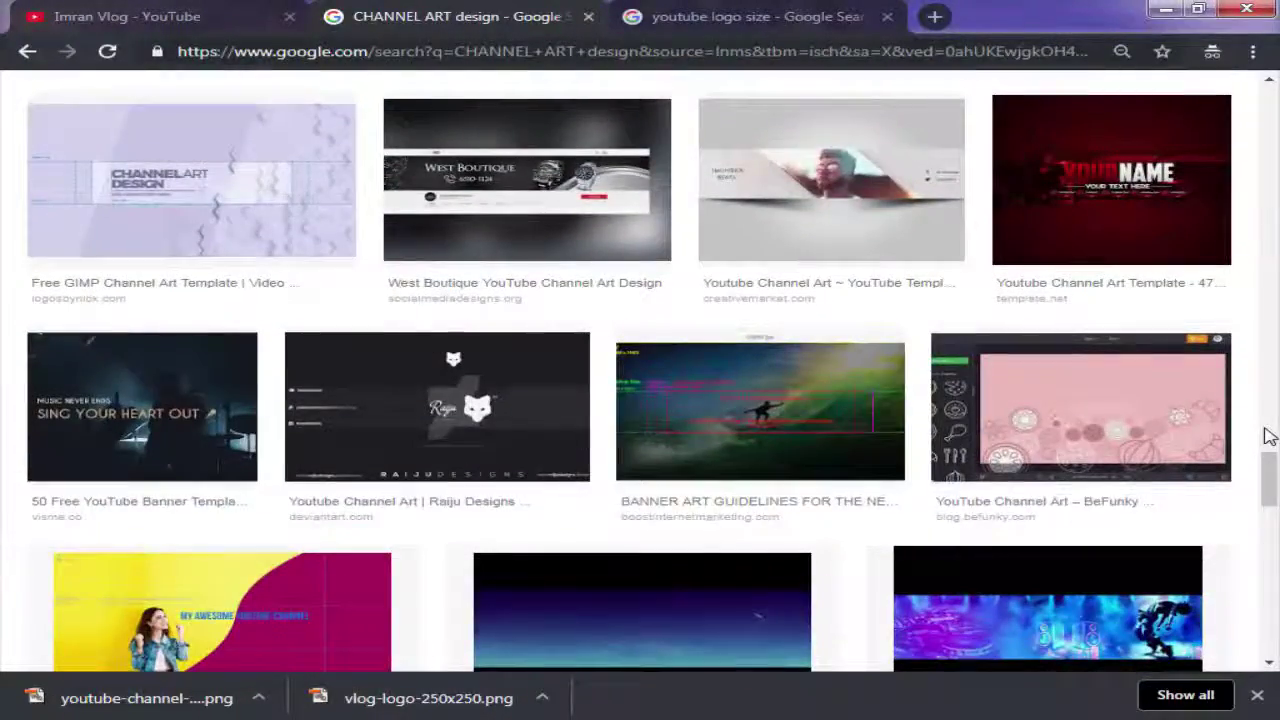
pyautogui.scroll(-3, 1268, 435)
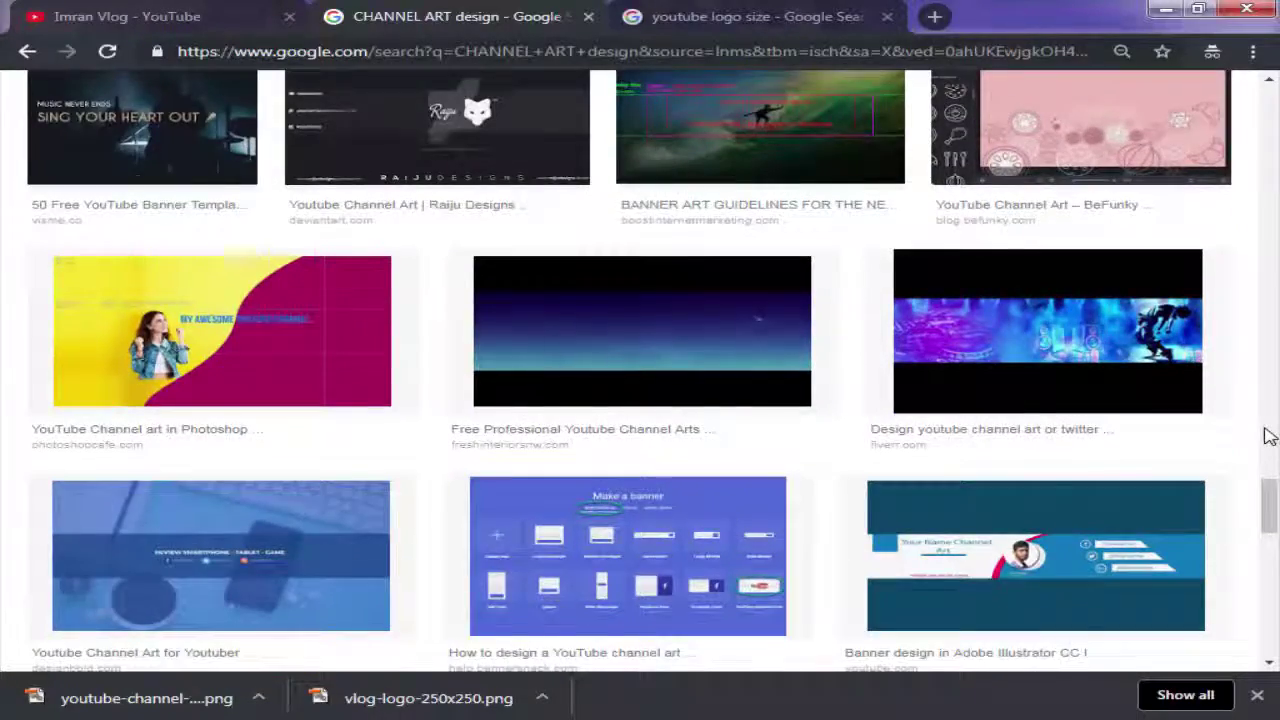
pyautogui.scroll(-10, 1268, 435)
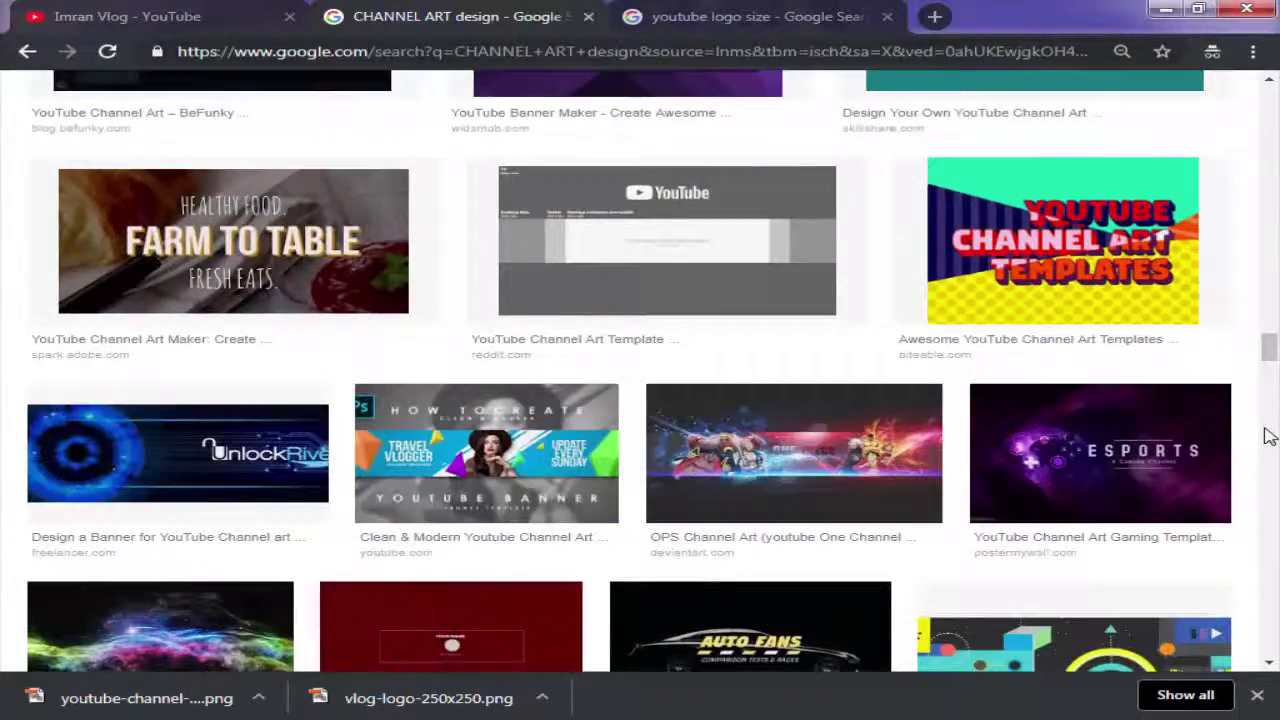
pyautogui.scroll(-2, 1268, 435)
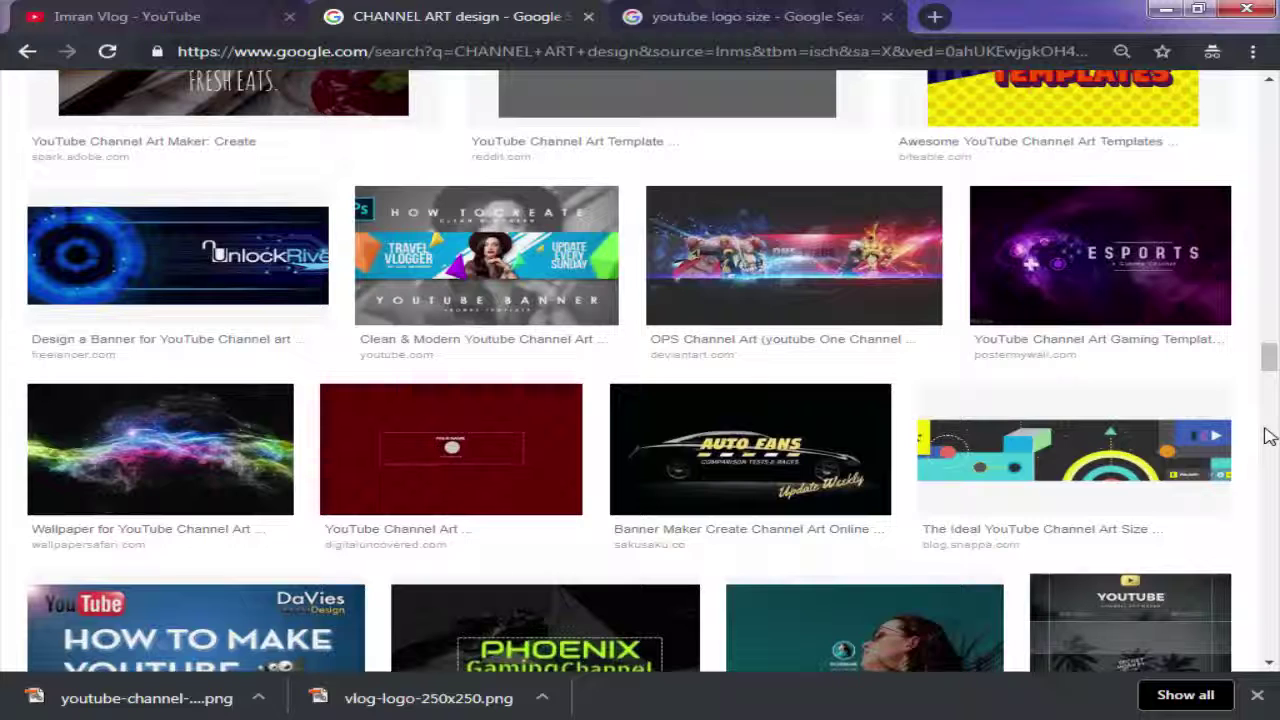
# Open the "Travel Vlogger" YouTube banner from the image results and save it as maxresdefault in JPEG format in the vlog folder
pyautogui.click(534, 280)
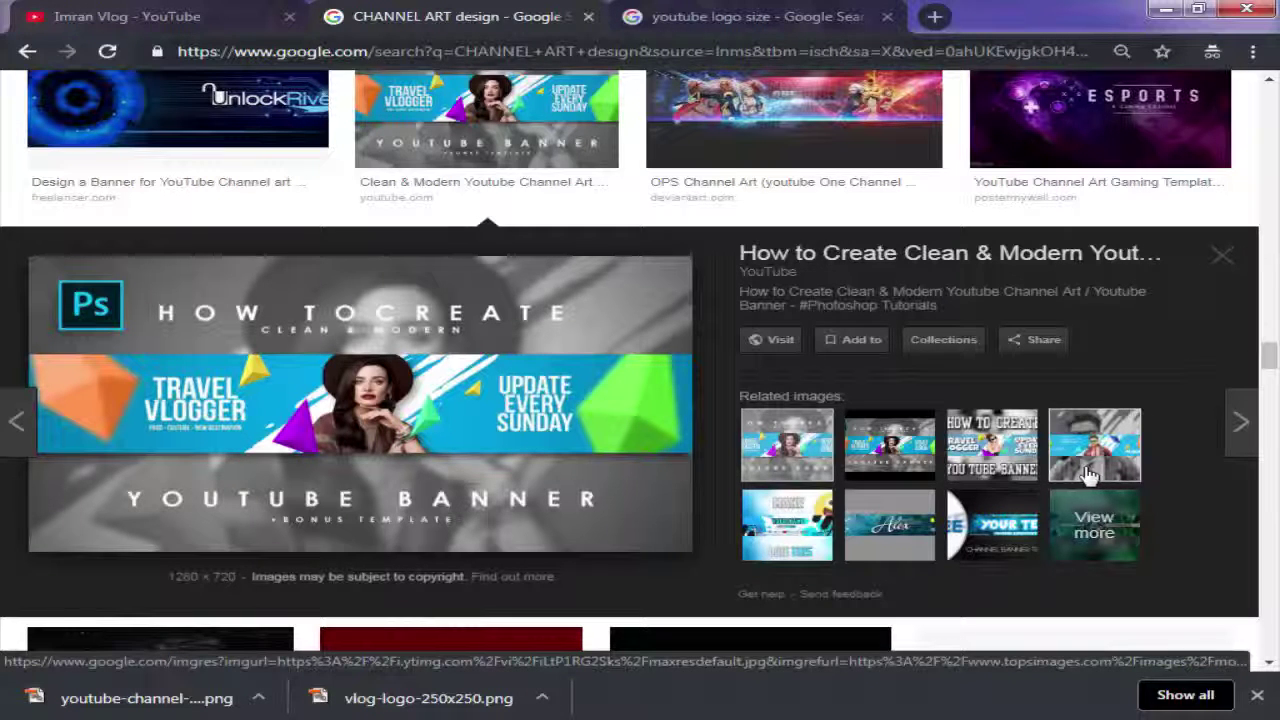
pyautogui.rightClick(462, 350)
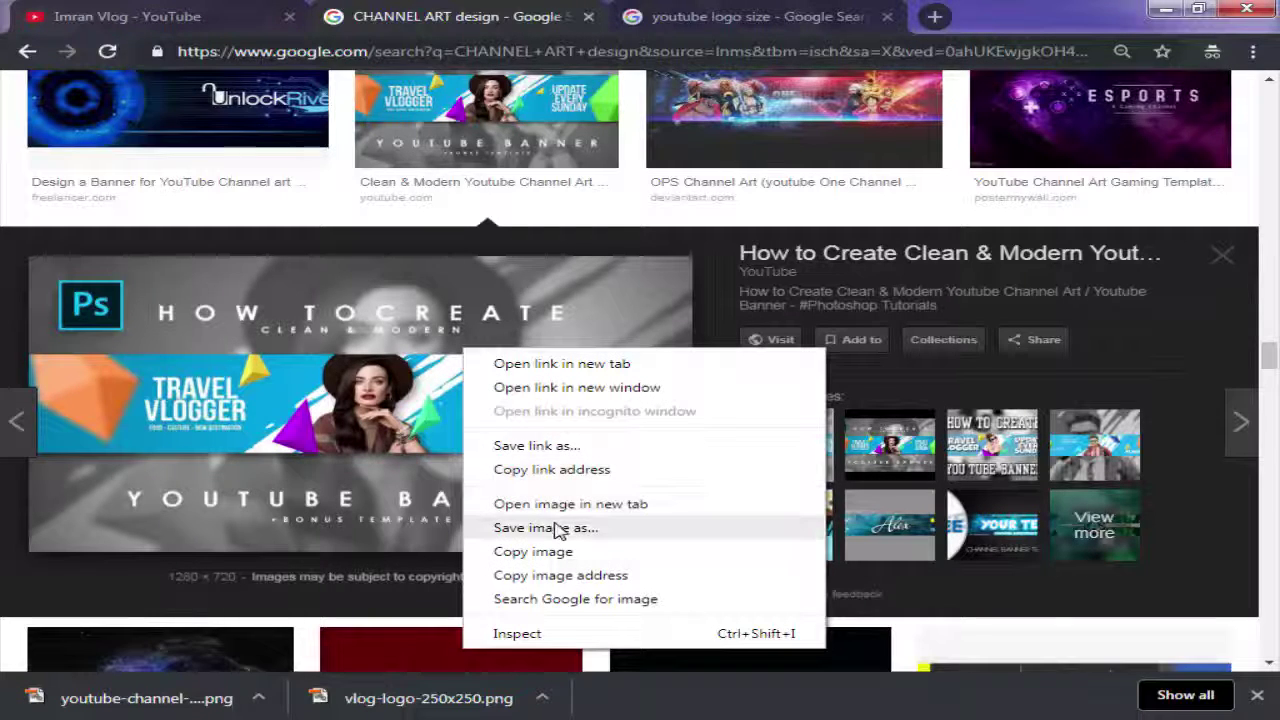
pyautogui.rightClick(368, 369)
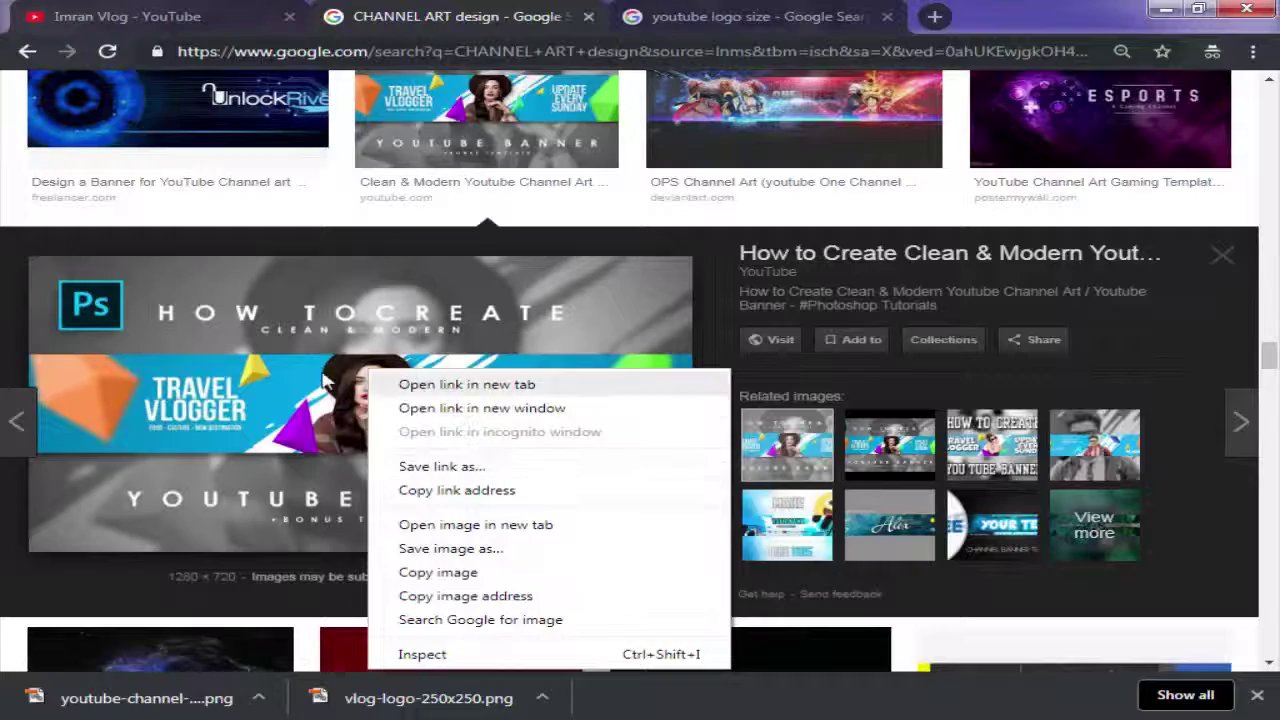
pyautogui.rightClick(332, 321)
pyautogui.click(524, 500)
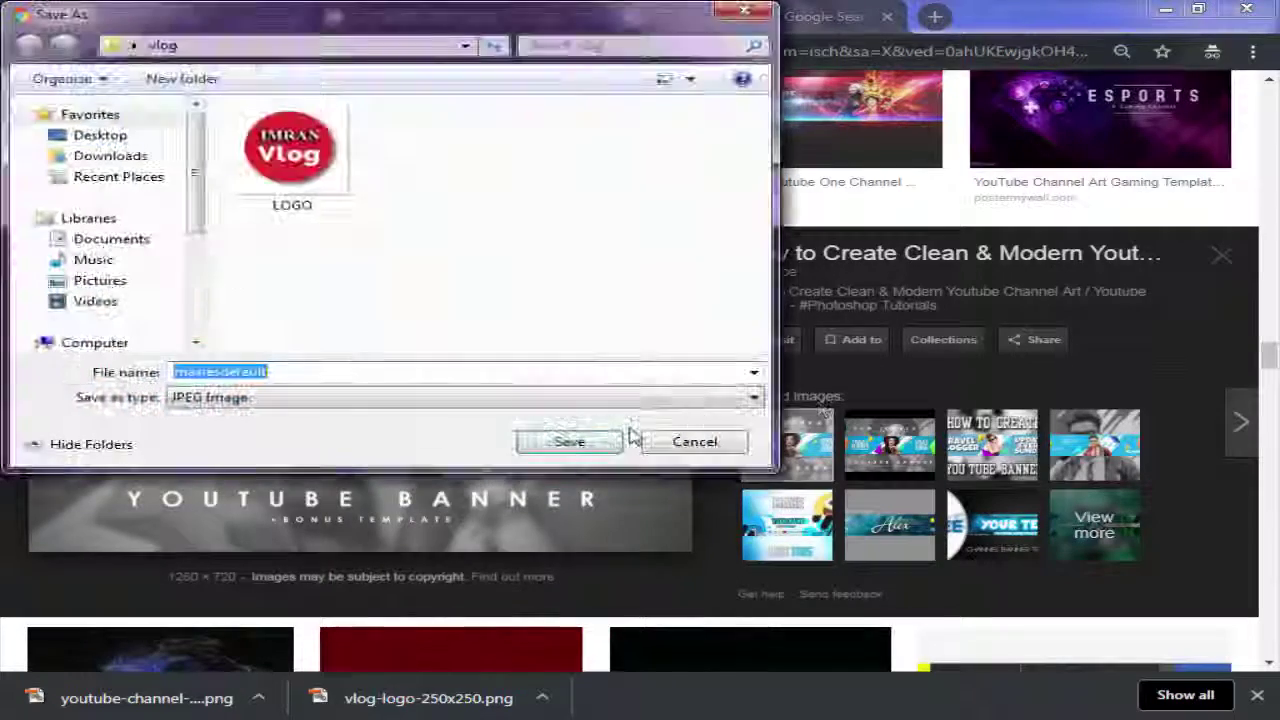
pyautogui.click(588, 444)
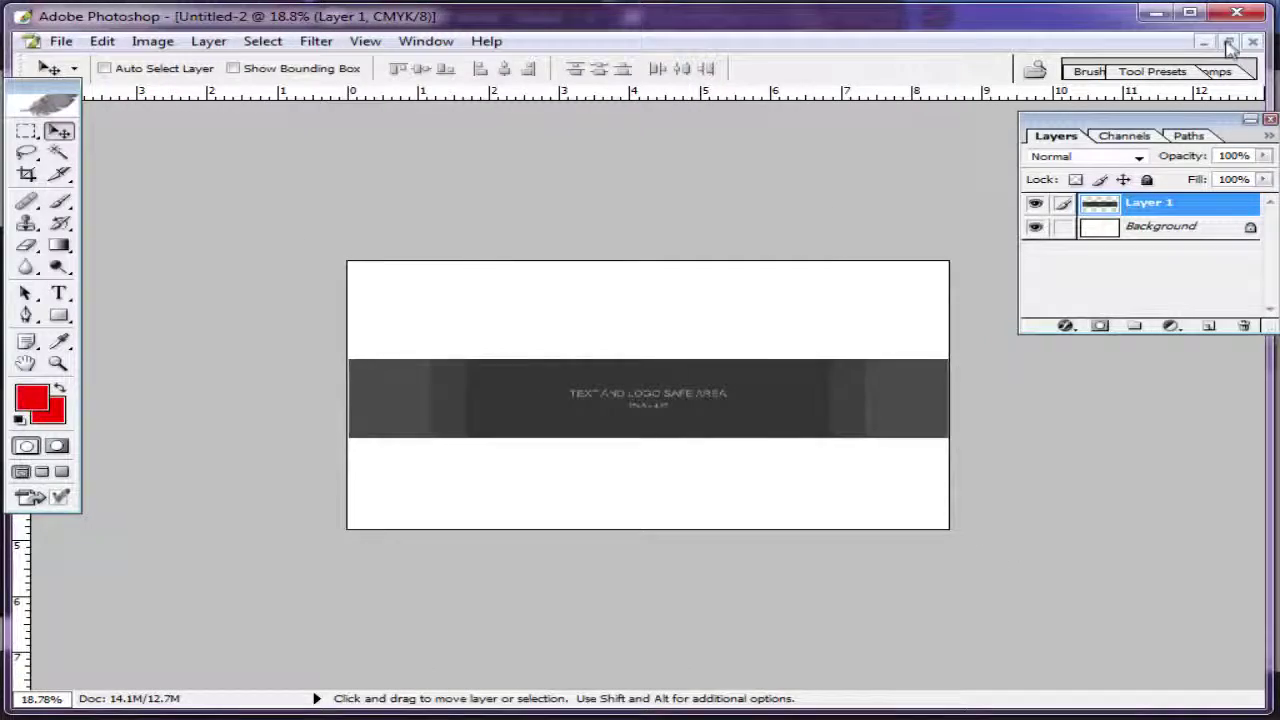
# Switch to Adobe Photoshop and open the maxresdefault image from the vlog folder
pyautogui.click(1228, 41)
pyautogui.doubleClick(1103, 451)
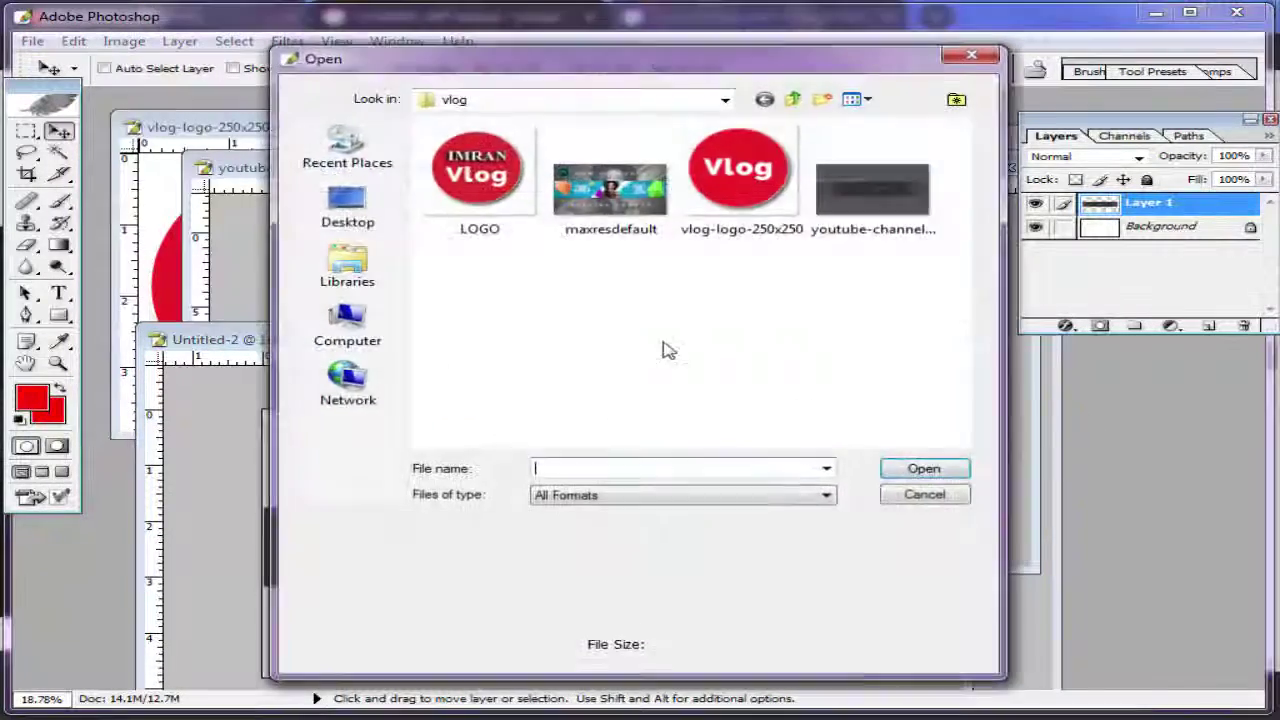
pyautogui.doubleClick(610, 190)
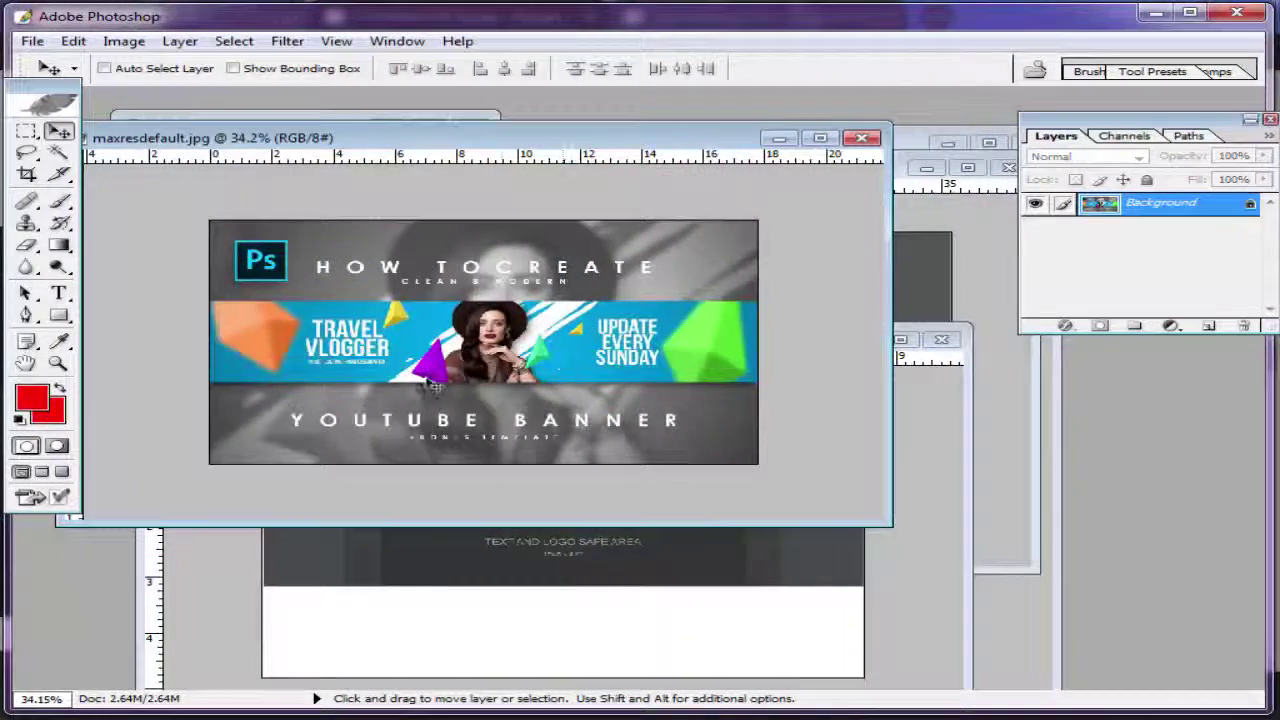
# Crop the maxresdefault image to the coloured "Travel Vlogger" banner strip across its middle, leaving out the grey areas above and below
pyautogui.click(27, 174)
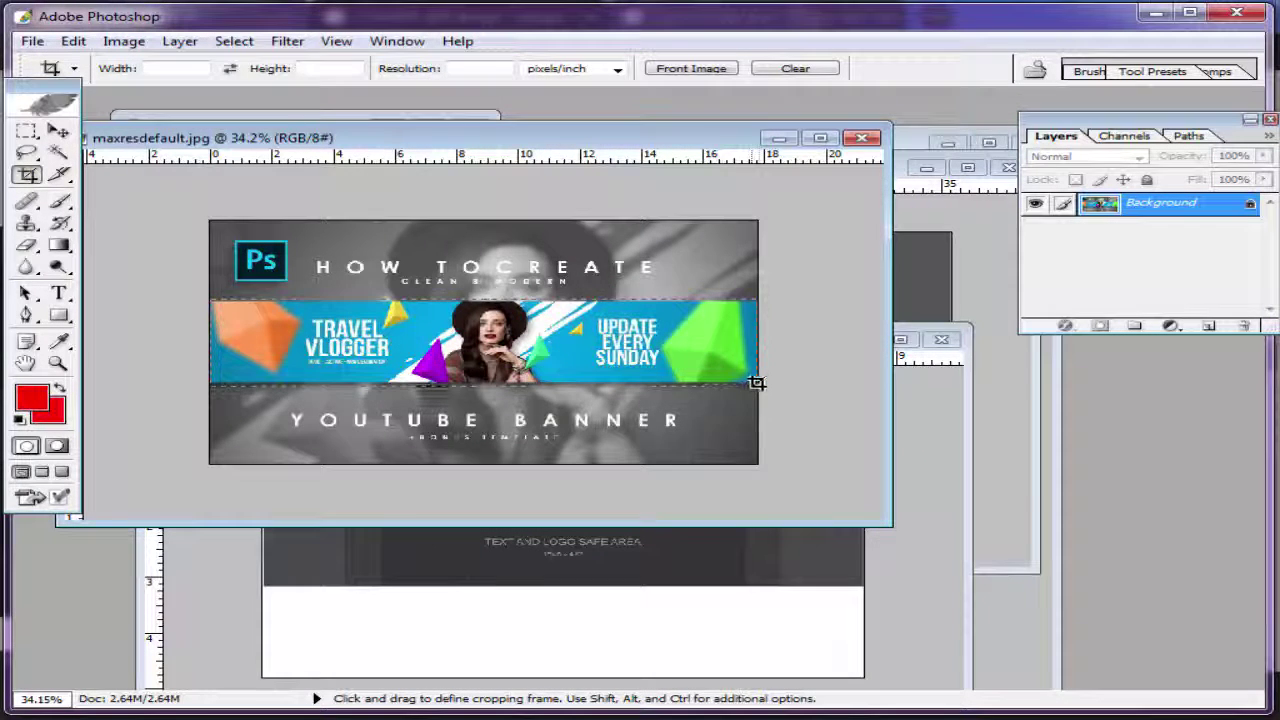
pyautogui.moveTo(758, 382); pyautogui.dragTo(210, 298)
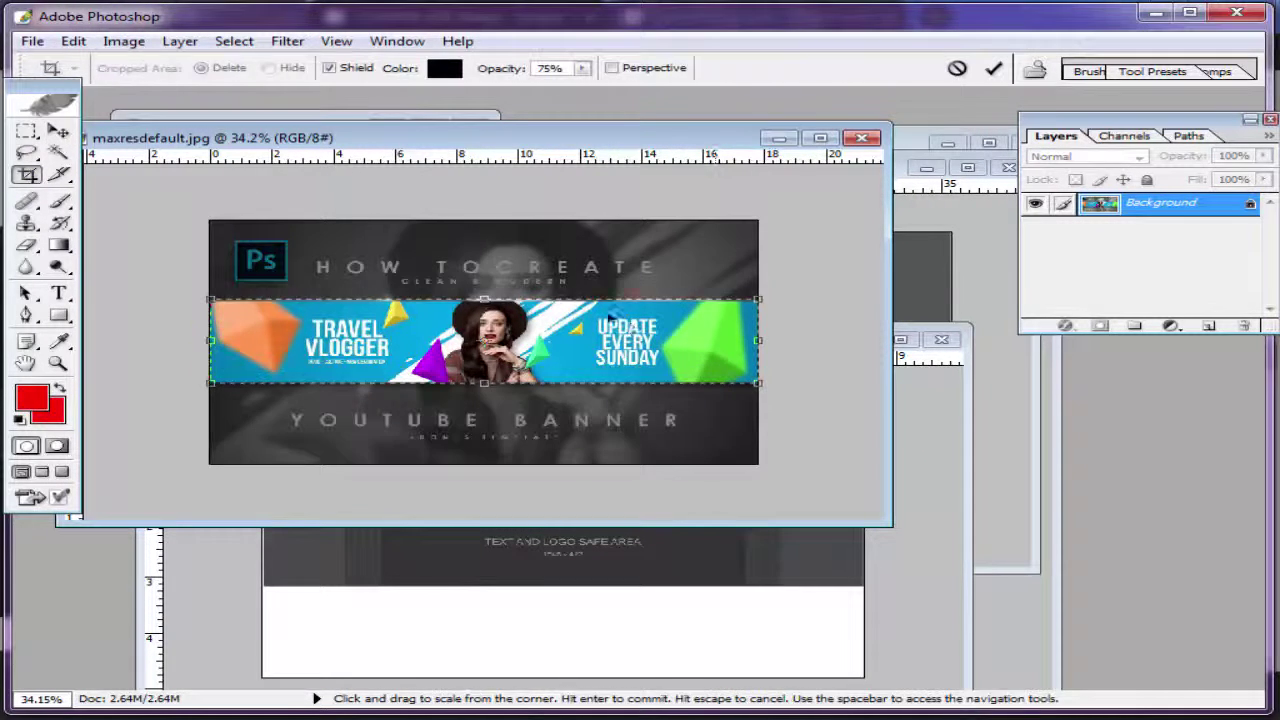
pyautogui.hotkey('ctrl', 'space')
pyautogui.keyDown('ctrl'); pyautogui.click(493, 311); pyautogui.keyUp('ctrl')
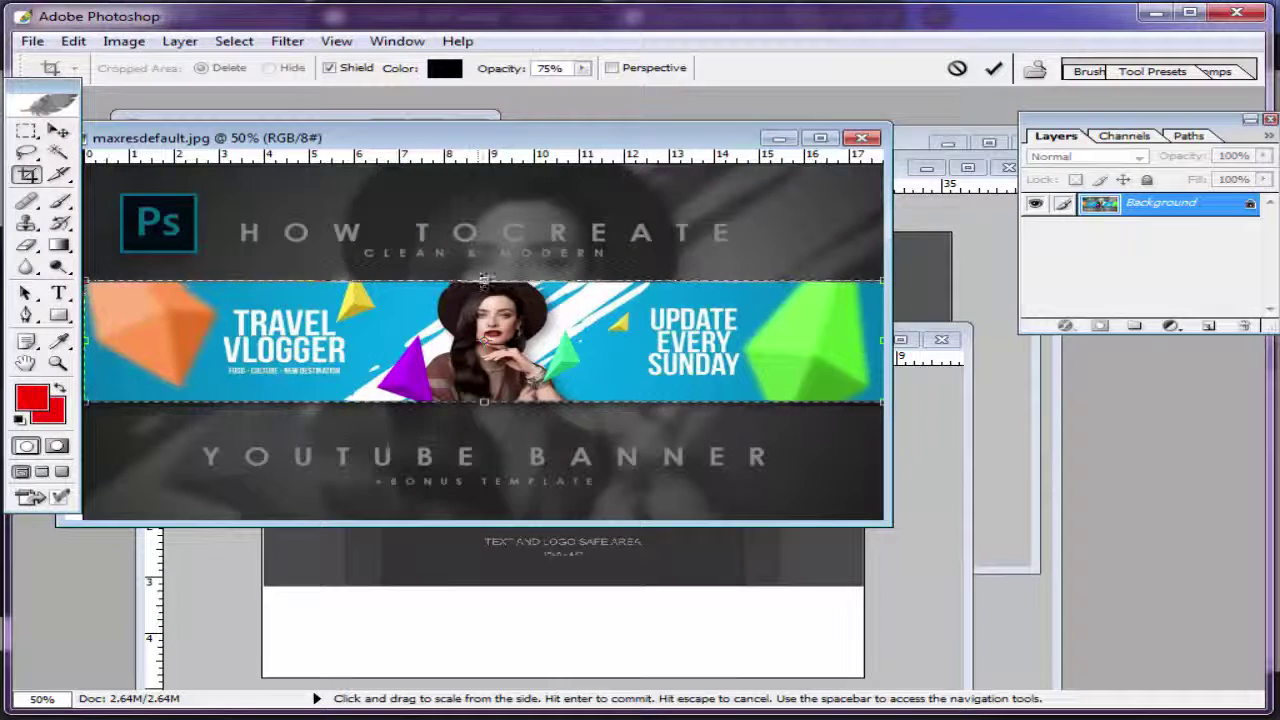
pyautogui.moveTo(487, 291); pyautogui.dragTo(484, 283)
pyautogui.hotkey('ctrl', '-')
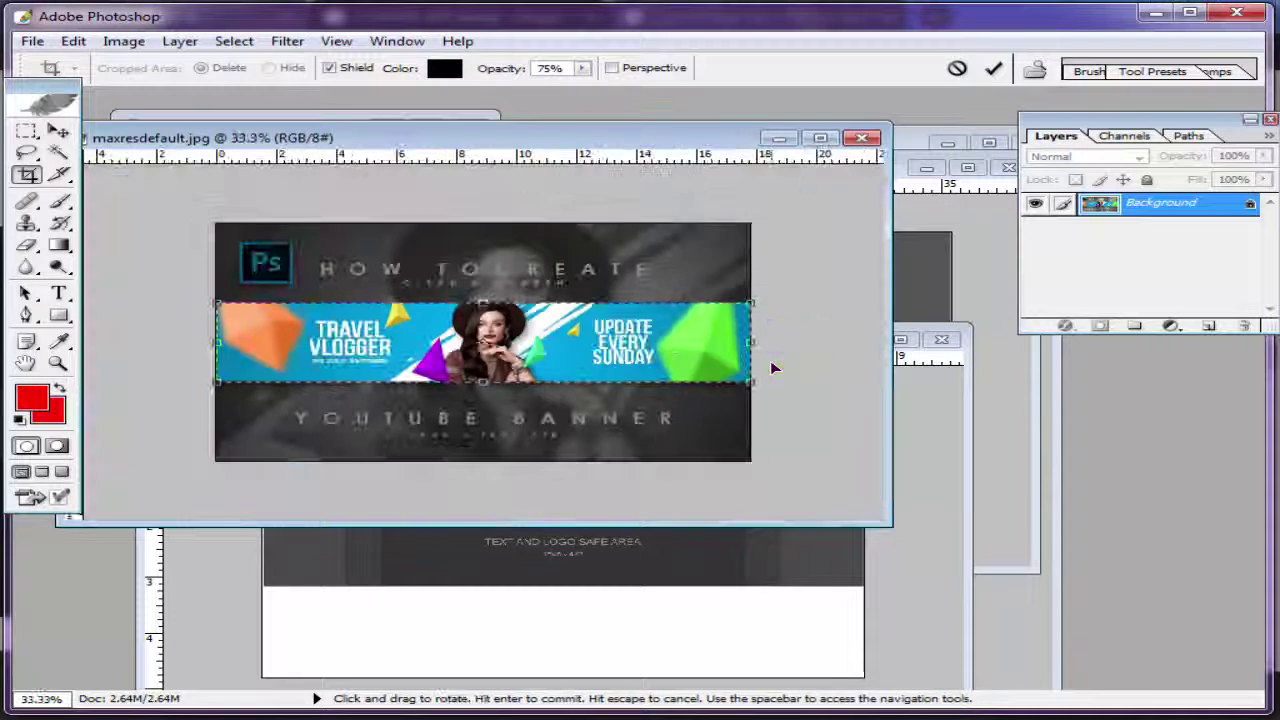
pyautogui.press('Return')
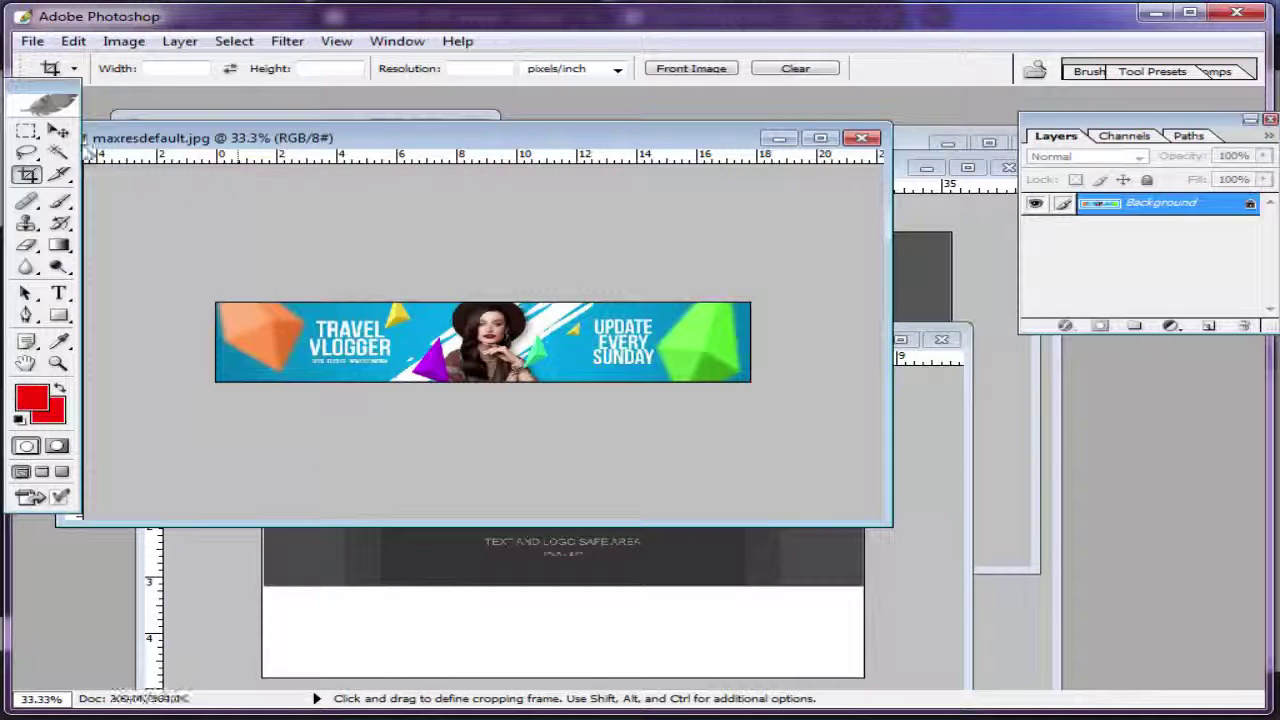
# Copy the cropped banner into the Untitled-2 canvas and scale it to cover the whole safe-area band across the canvas width
pyautogui.press('v')
pyautogui.moveTo(587, 521); pyautogui.dragTo(450, 535)
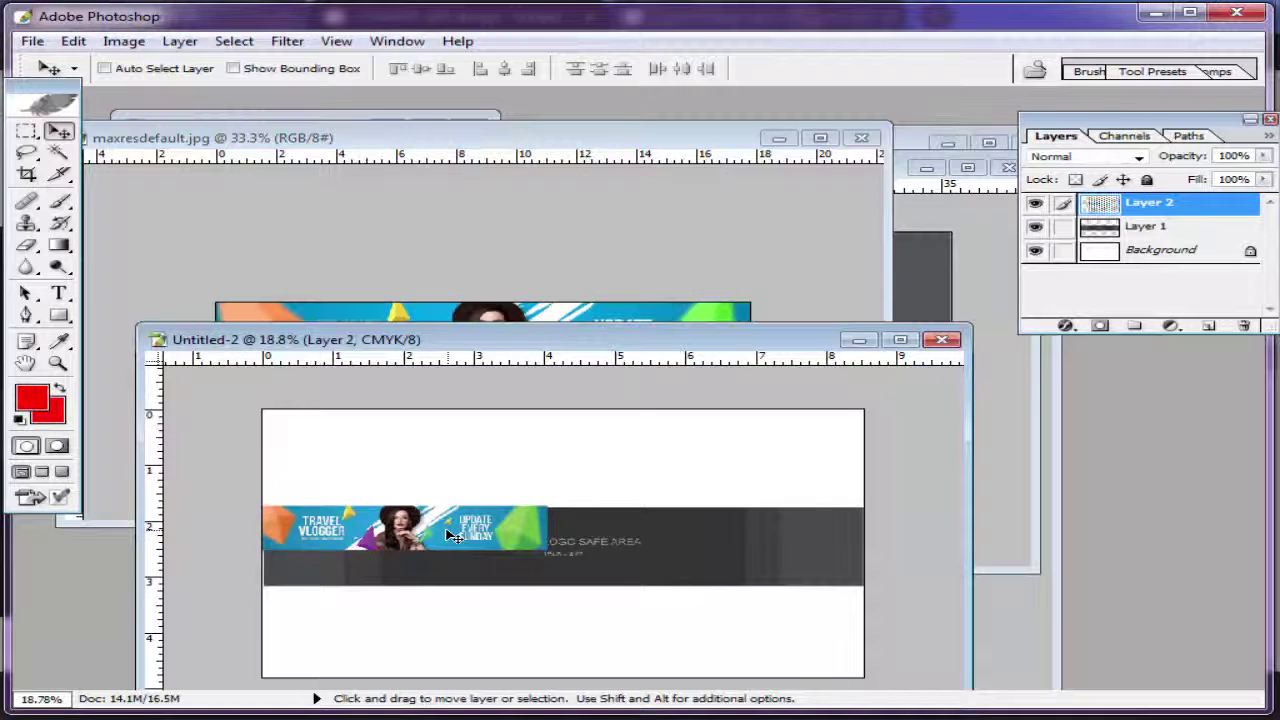
pyautogui.hotkey('ctrl', 't')
pyautogui.moveTo(550, 551); pyautogui.dragTo(868, 592)
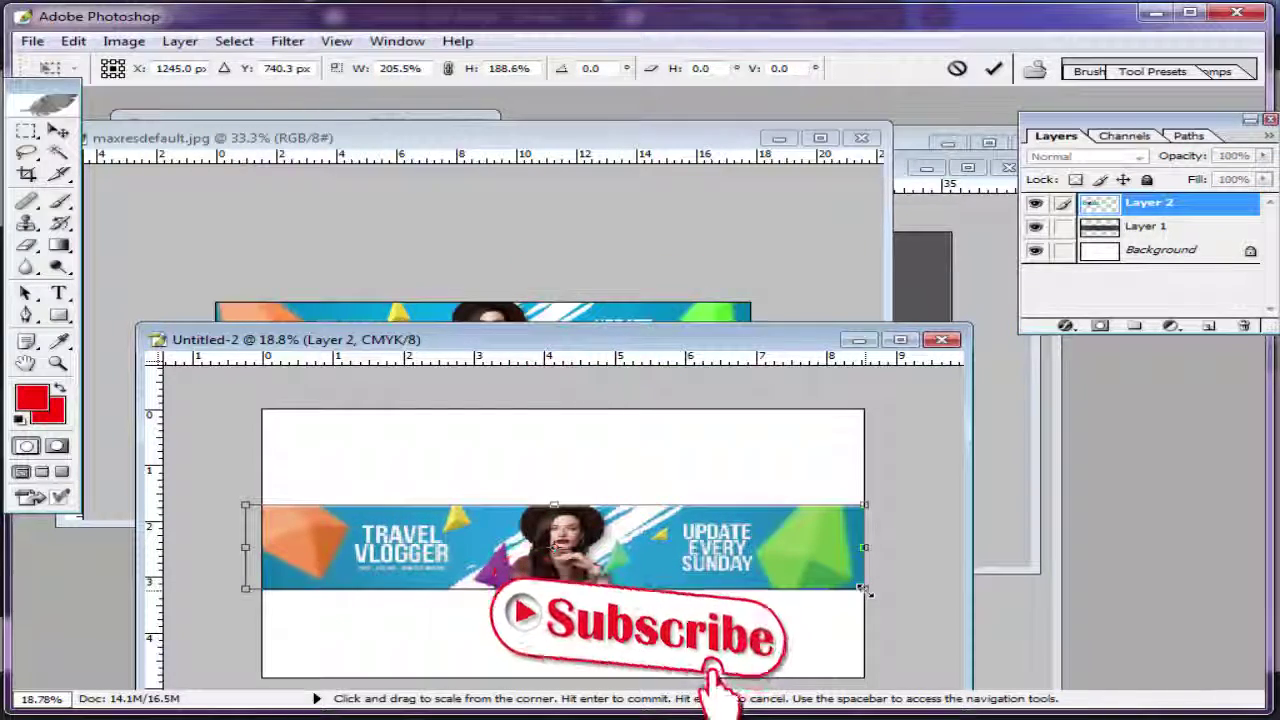
pyautogui.press('Return')
pyautogui.hotkey('ctrl', '-')
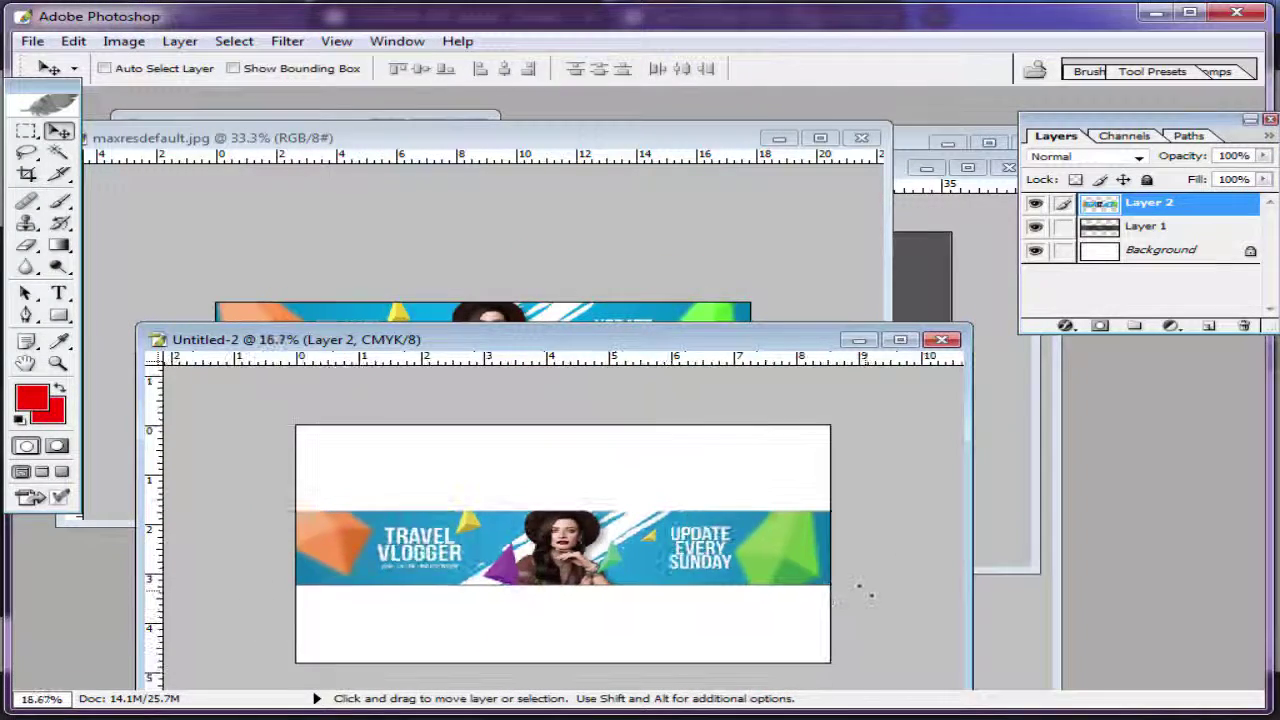
pyautogui.hotkey('ctrl', '-')
pyautogui.hotkey('ctrl', '-')
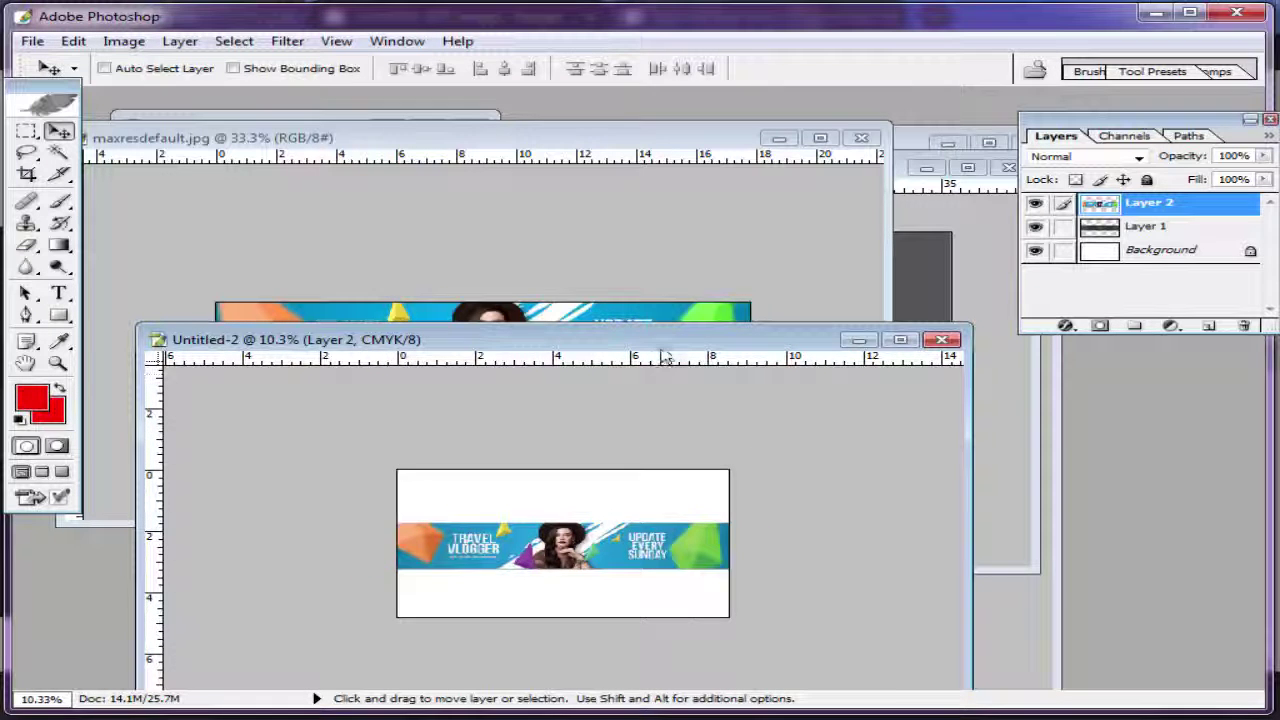
pyautogui.moveTo(661, 349); pyautogui.dragTo(641, 275)
pyautogui.hotkey('ctrl', '+')
pyautogui.hotkey('ctrl', '+')
pyautogui.hotkey('ctrl', '+')
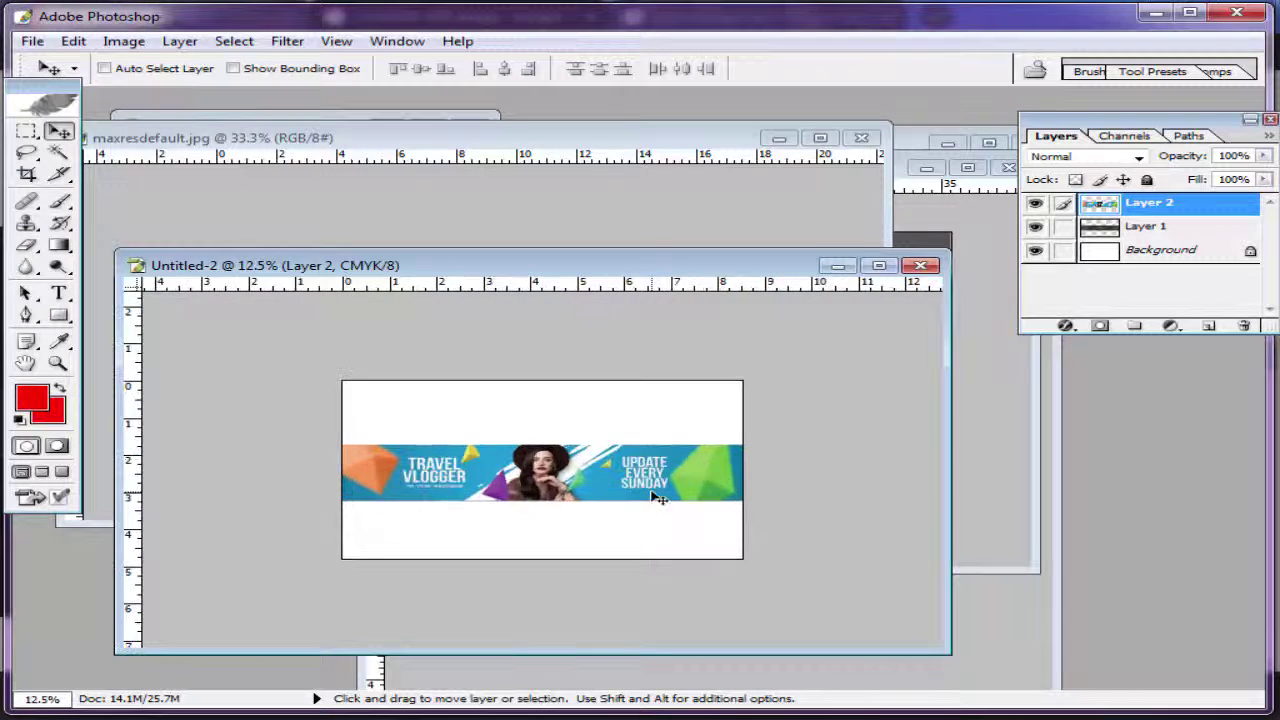
pyautogui.hotkey('ctrl', '-')
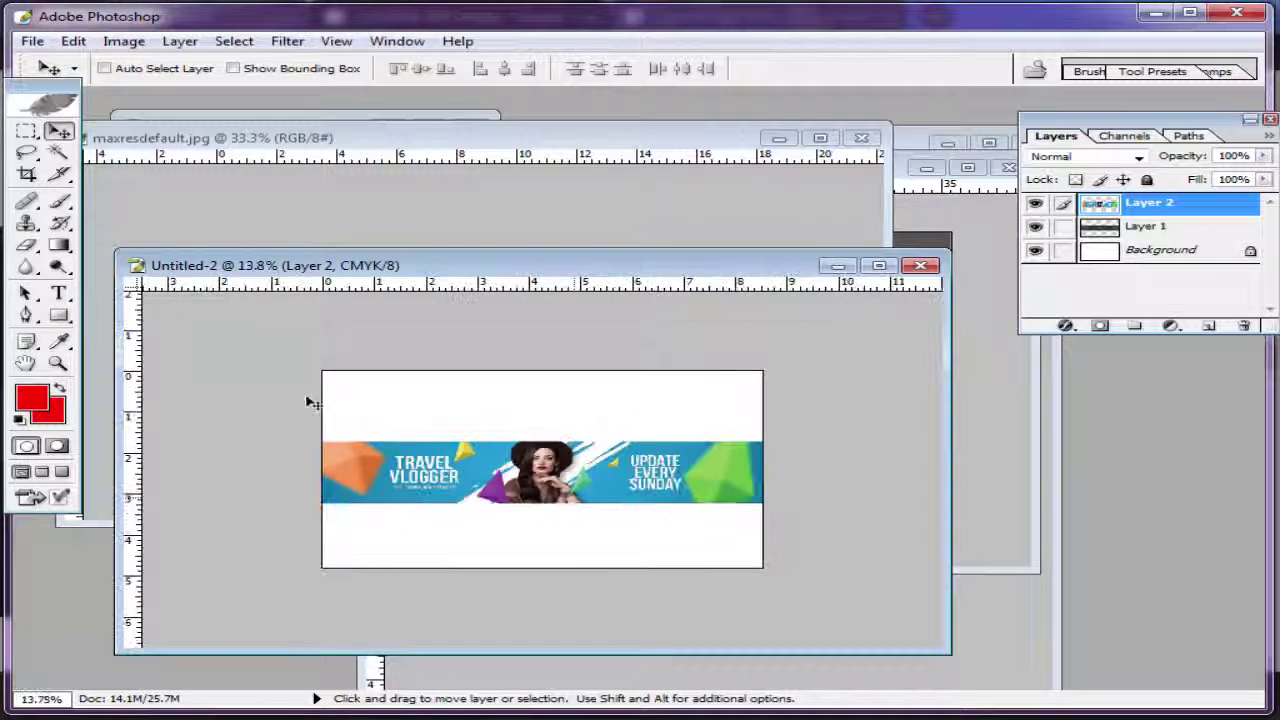
# Save the channel art as a JPEG copy named art in the vlog folder, at maximum quality 12
pyautogui.click(31, 41)
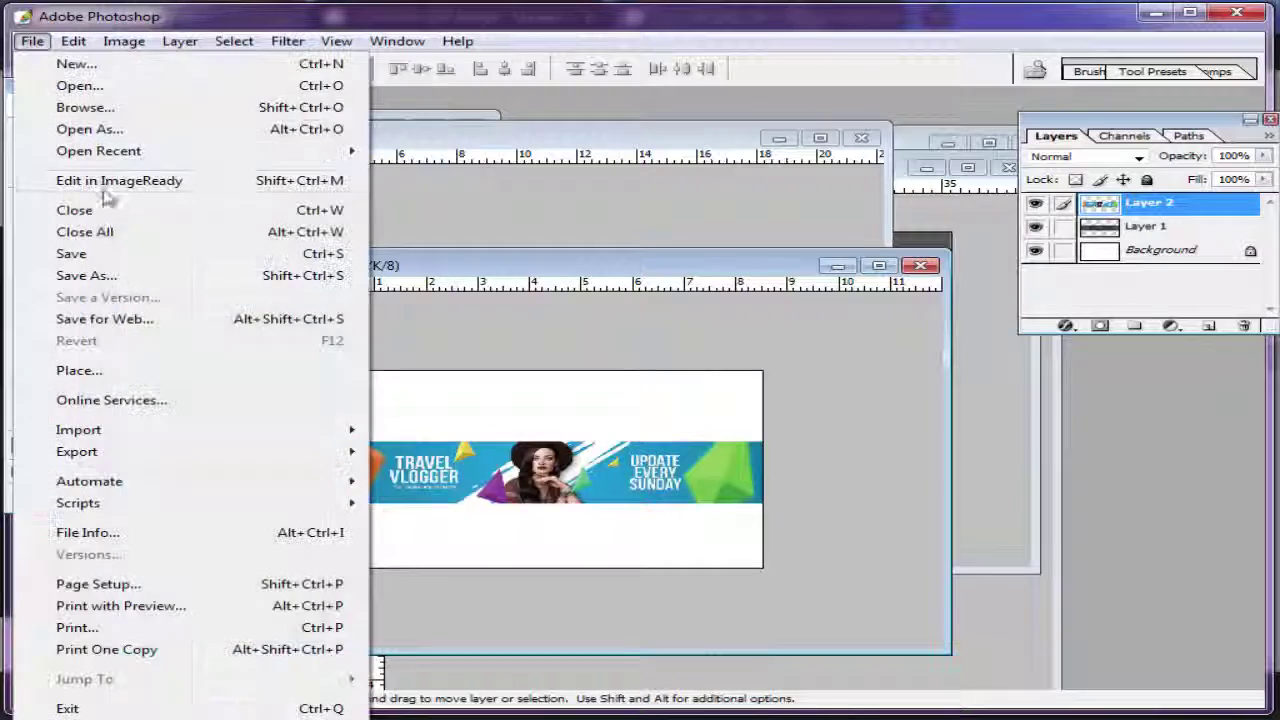
pyautogui.click(140, 282)
pyautogui.click(734, 437)
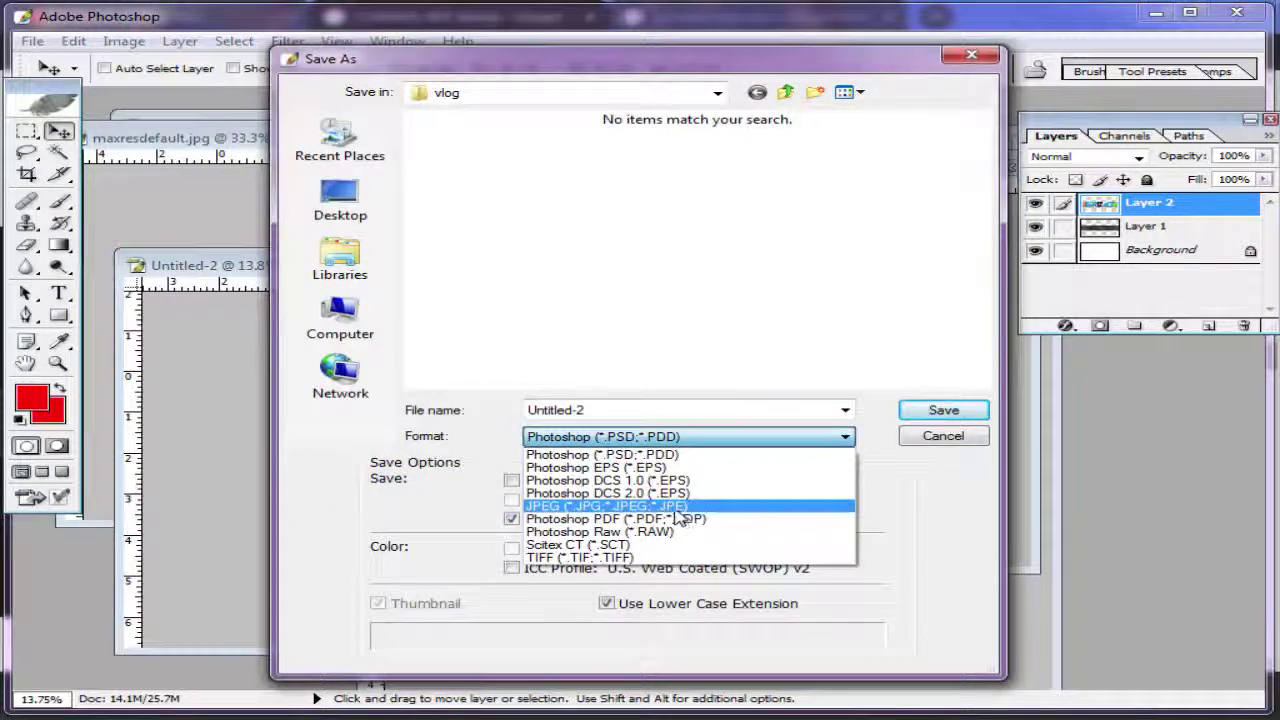
pyautogui.click(678, 508)
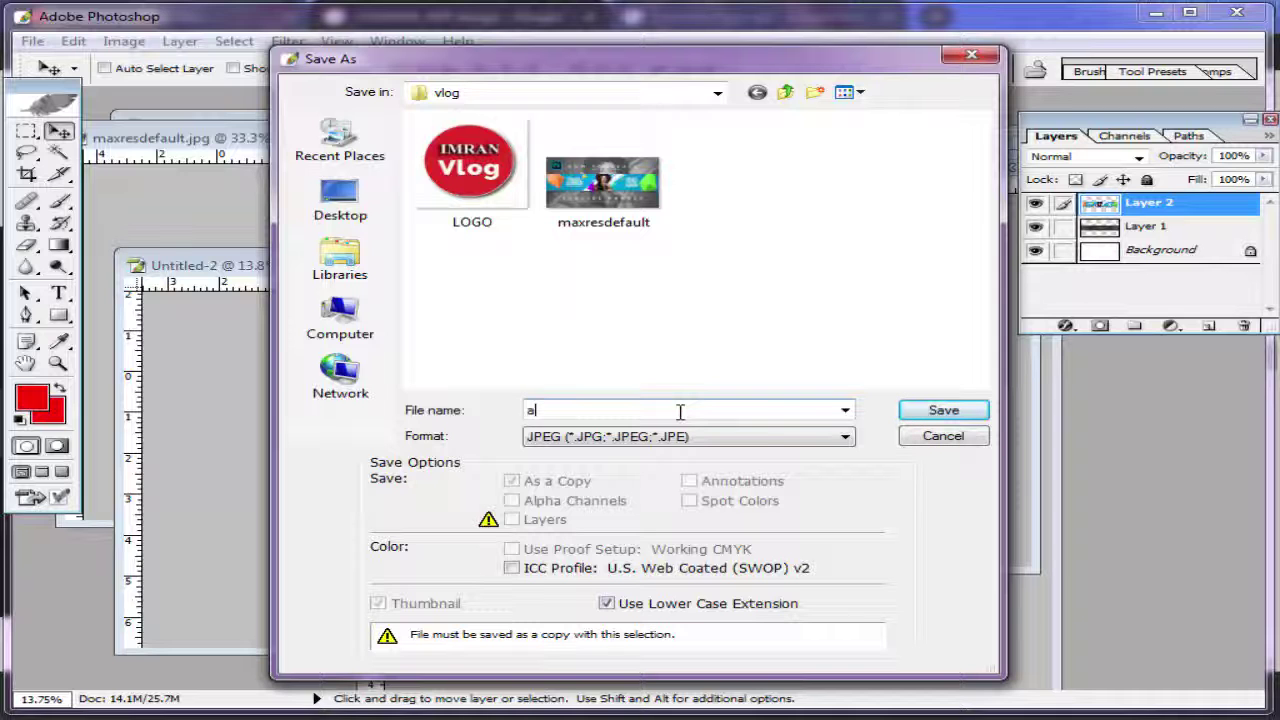
pyautogui.click(679, 412)
pyautogui.write('art')
pyautogui.press('Return')
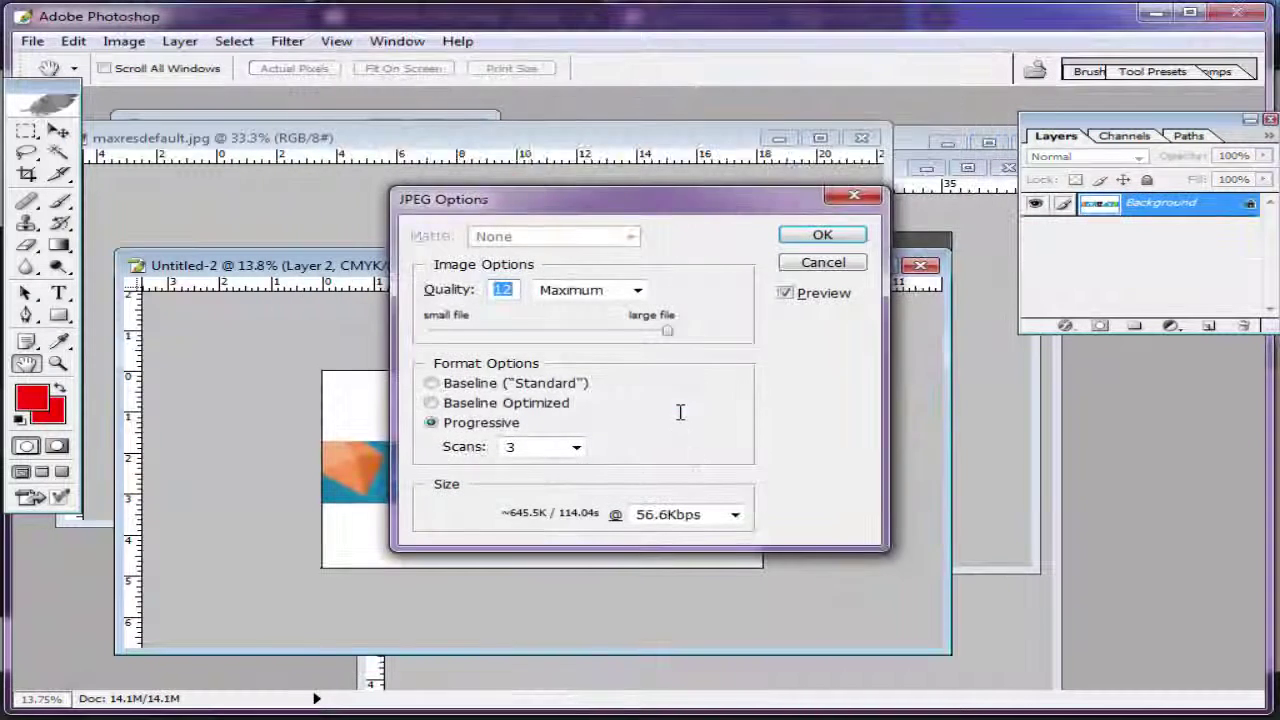
pyautogui.press('Return')
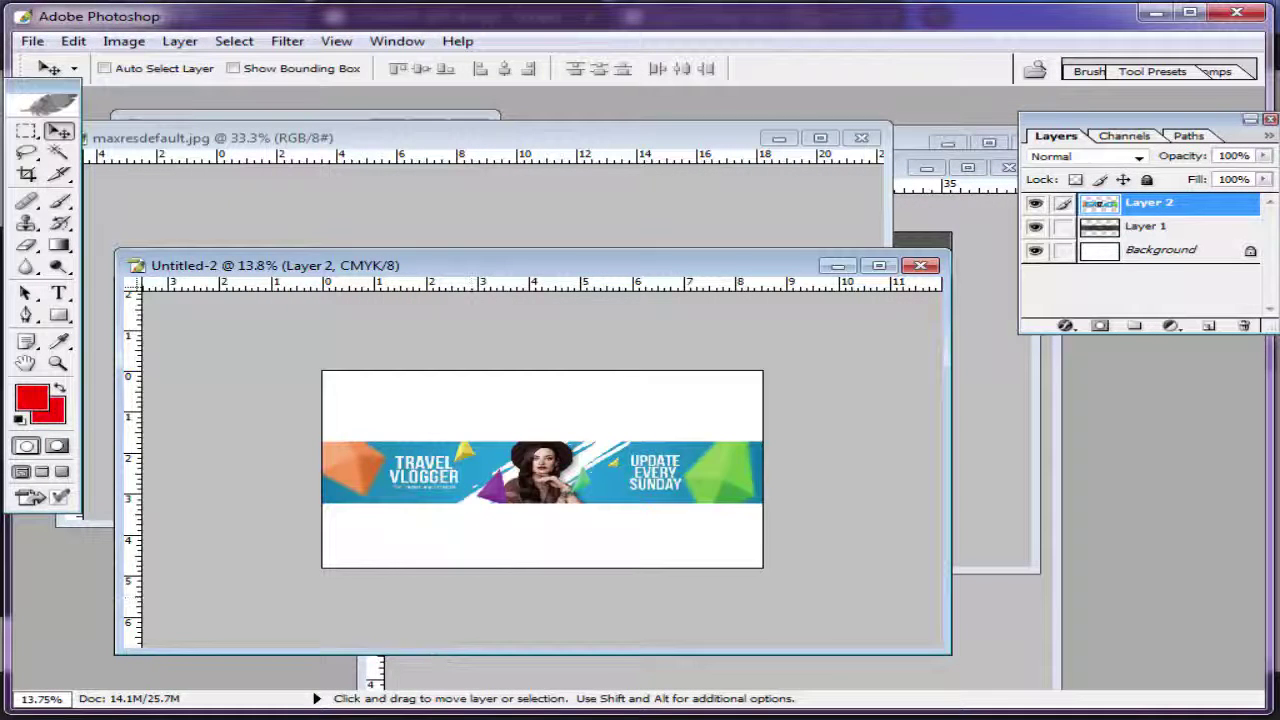
# Switch to the YouTube channel page in Google Chrome and start editing the channel art with a photo from the computer
pyautogui.click(430, 610)
pyautogui.click(222, 16)
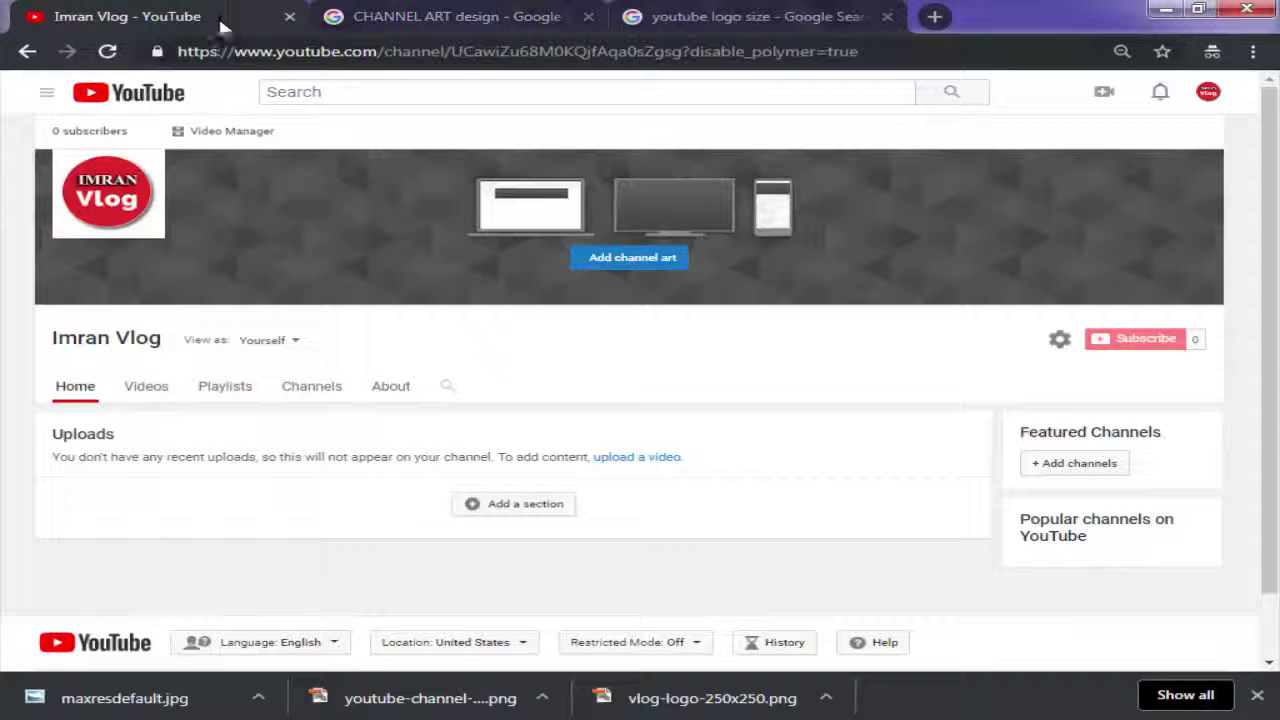
pyautogui.click(1205, 168)
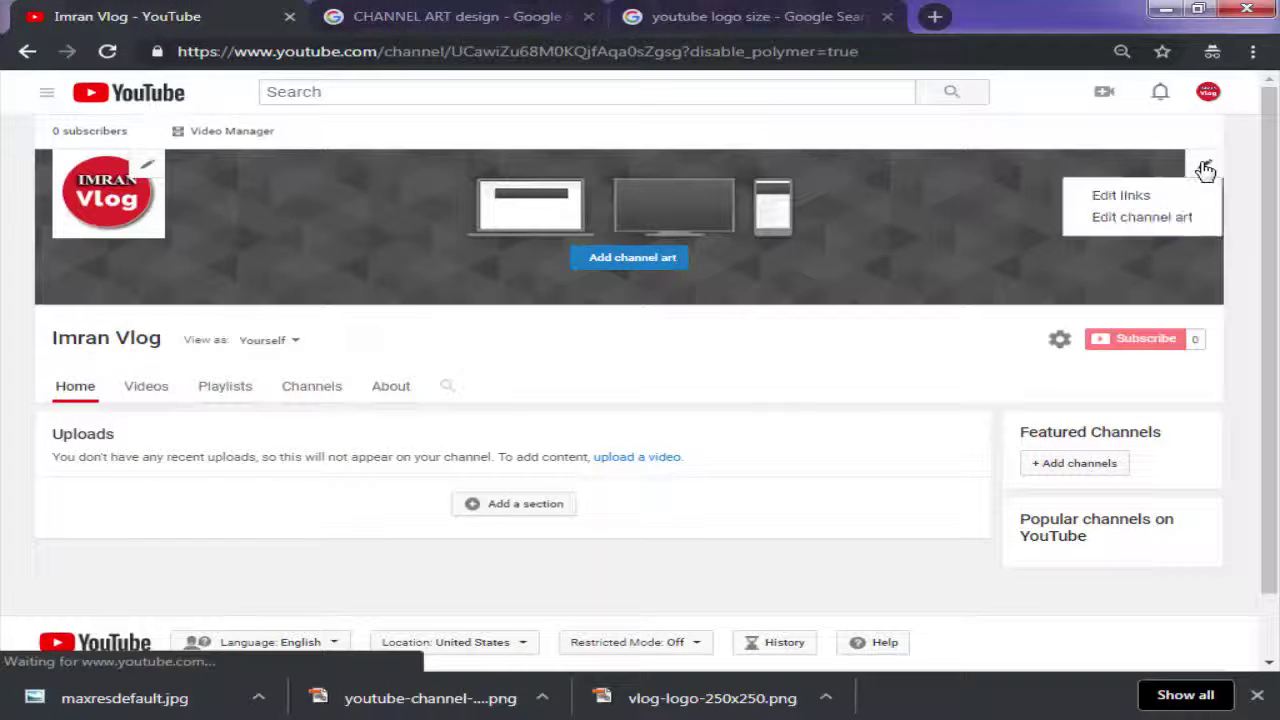
pyautogui.click(1150, 218)
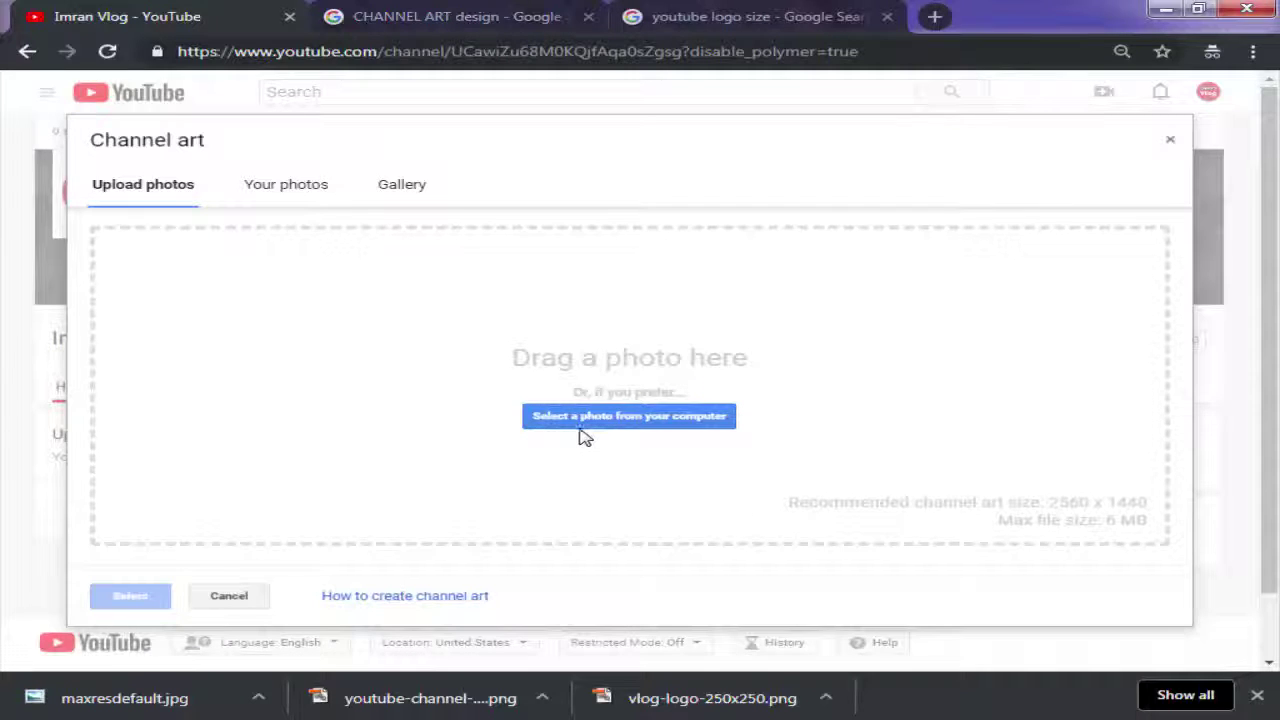
pyautogui.click(586, 422)
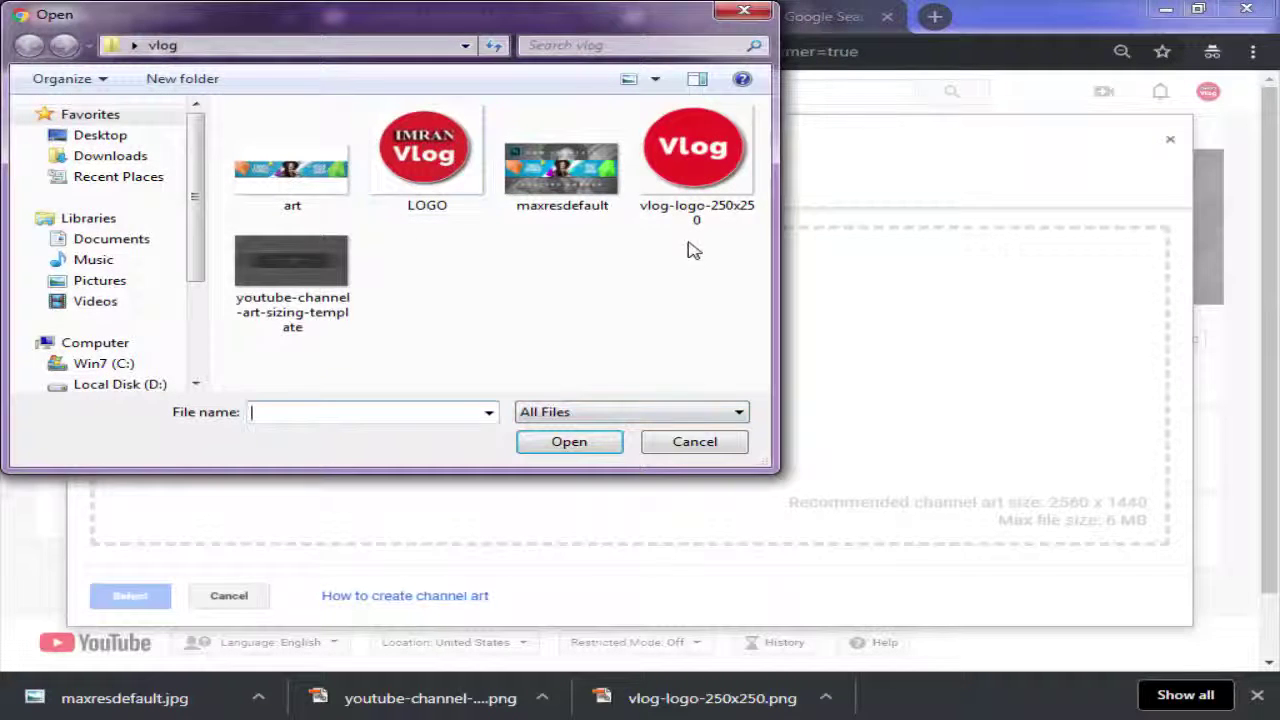
# Preview the art image in Windows Photo Viewer before choosing it for upload, and close the preview
pyautogui.rightClick(605, 170)
pyautogui.click(300, 170)
pyautogui.rightClick(314, 166)
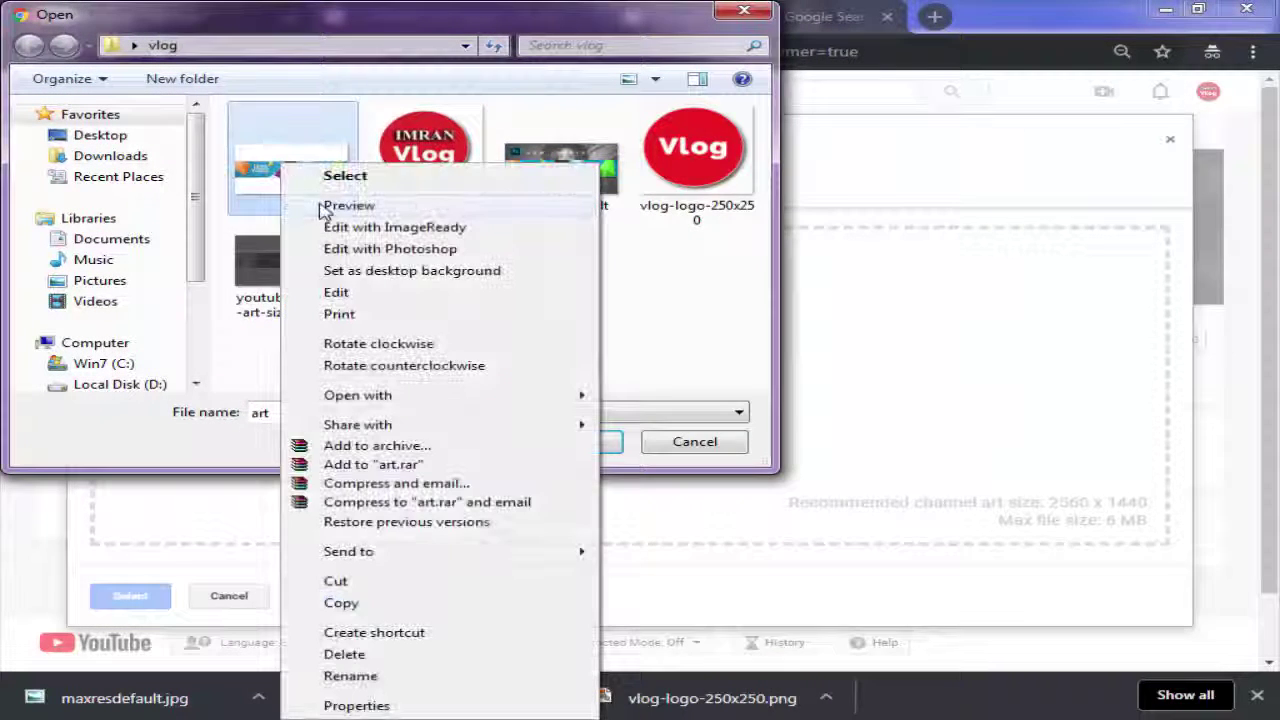
pyautogui.click(323, 210)
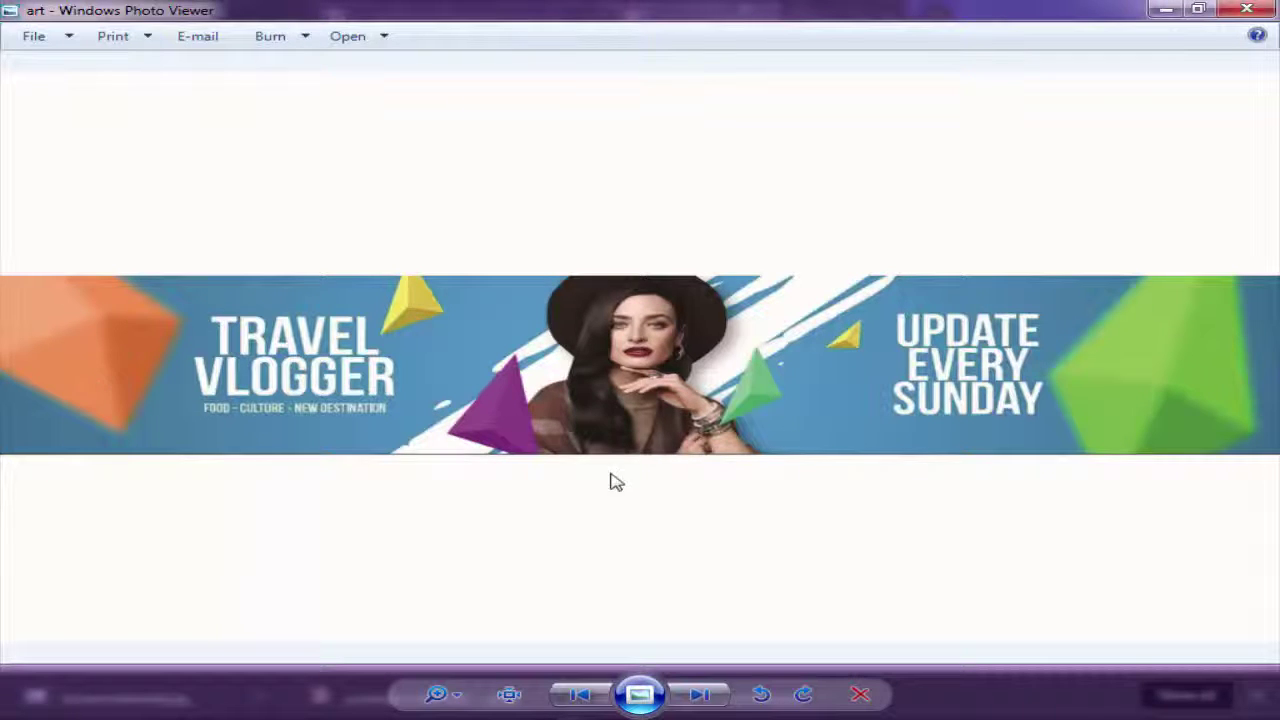
pyautogui.click(1246, 9)
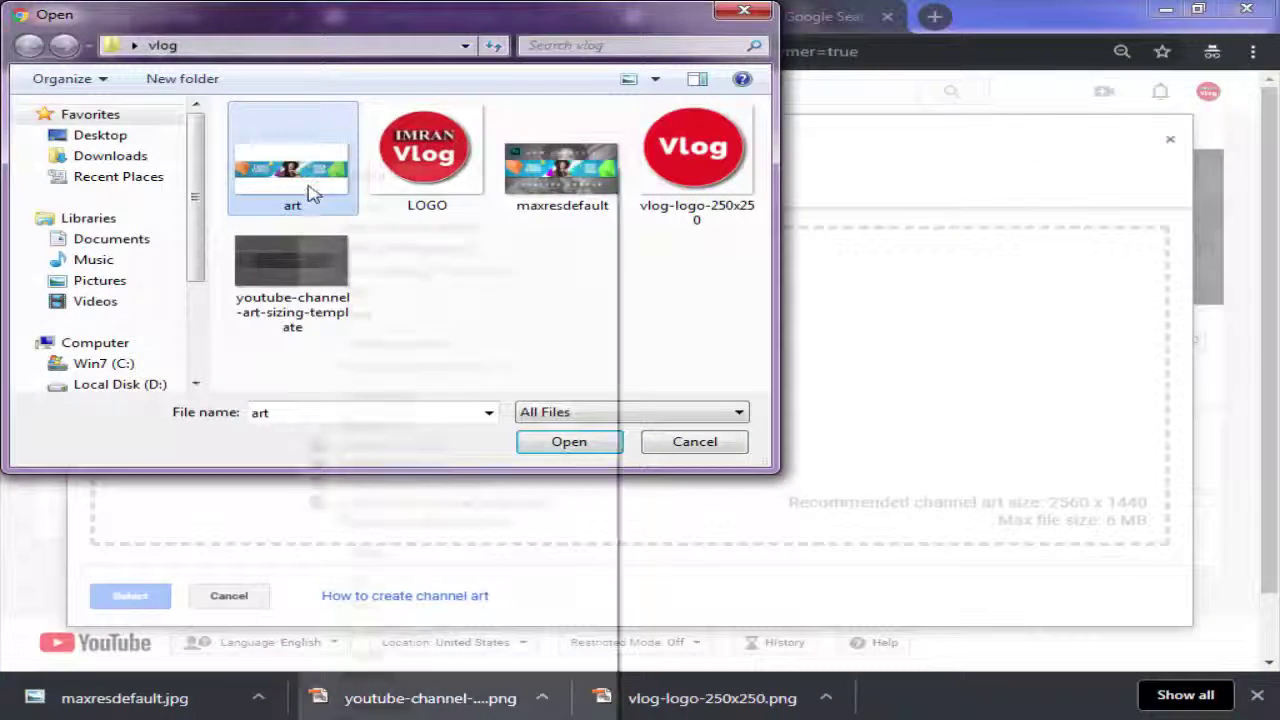
# Upload the art image from the vlog folder and apply it as the channel art
pyautogui.rightClick(342, 172)
pyautogui.click(362, 175)
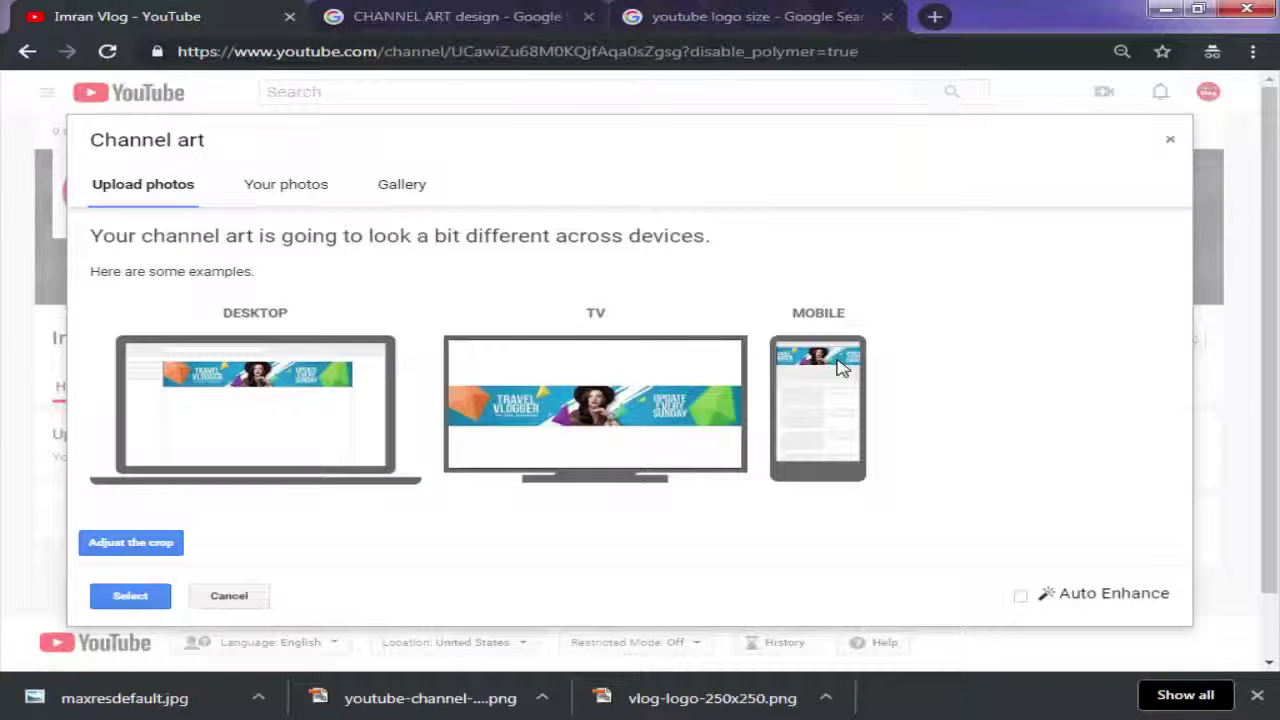
pyautogui.click(132, 596)
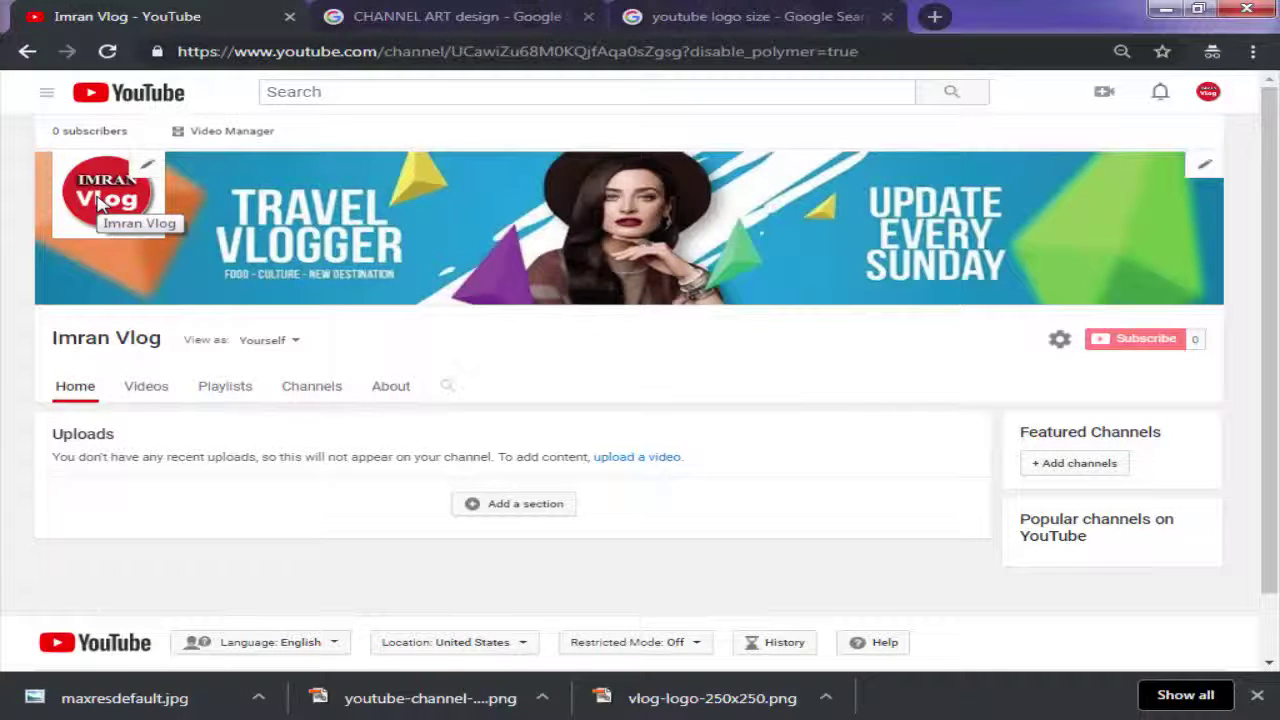
# Look over the channel's home page with the new art and its Videos section
pyautogui.scroll(-2, 1128, 290)
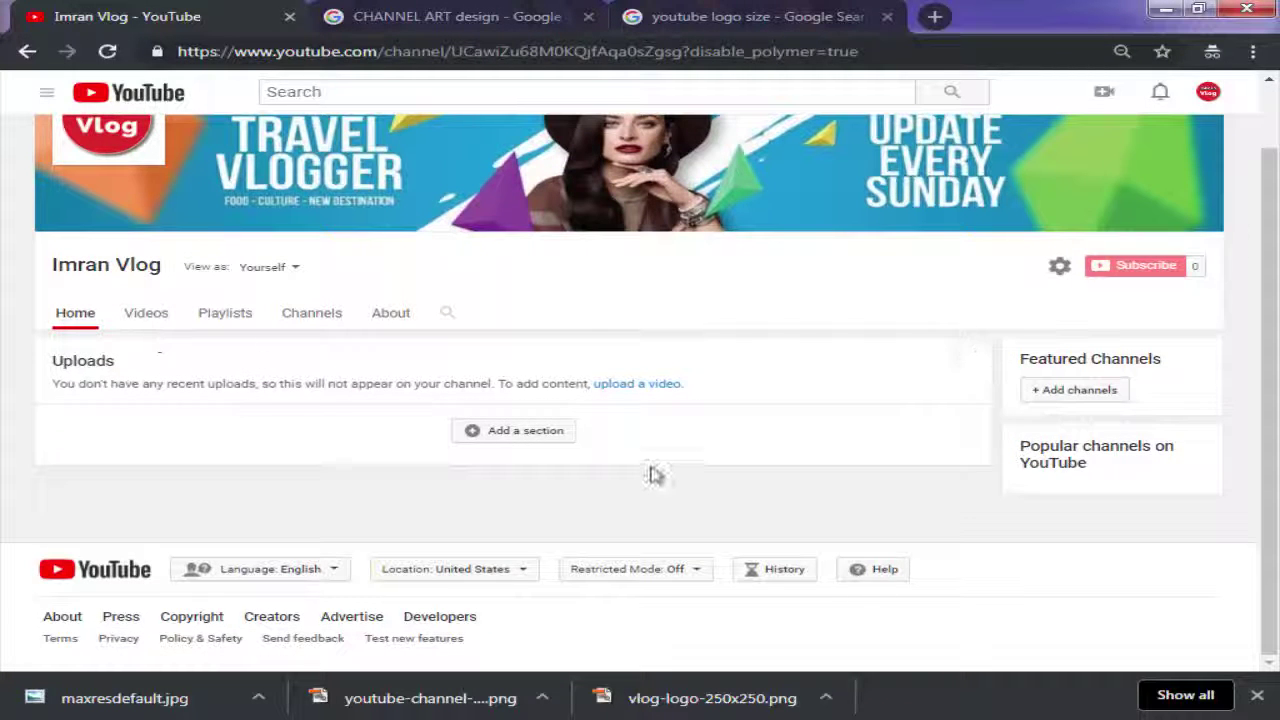
pyautogui.click(163, 317)
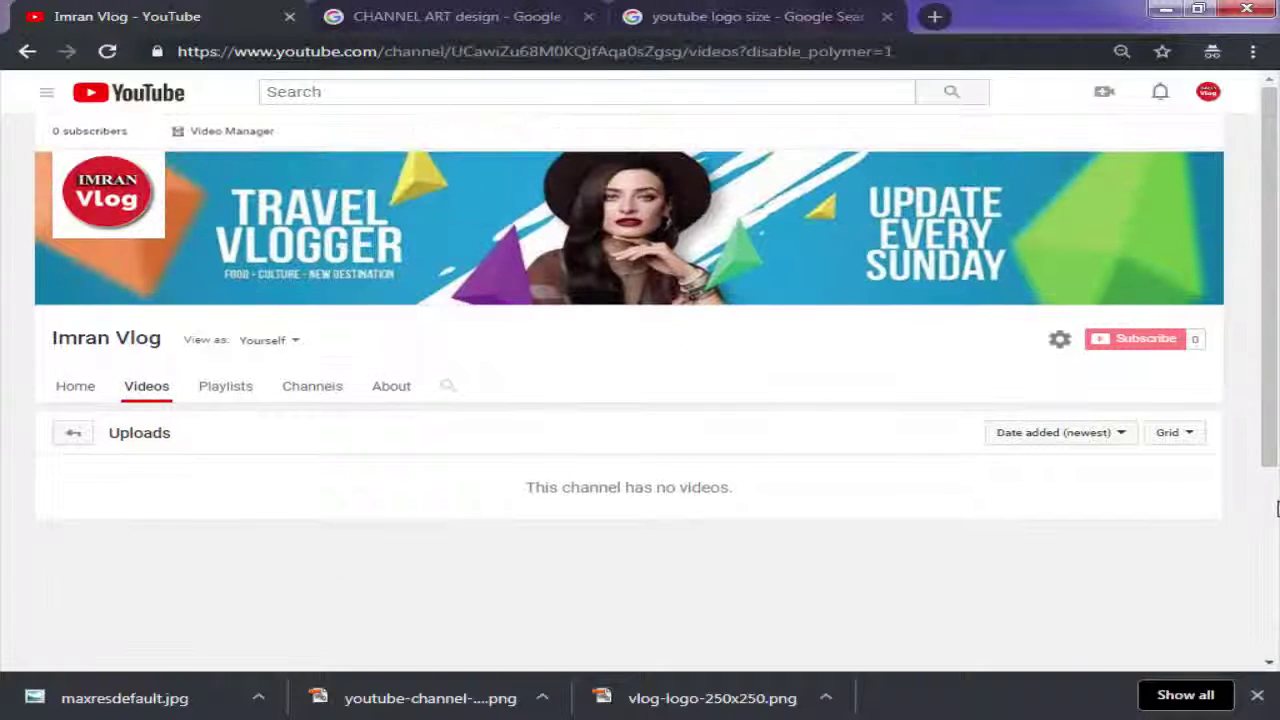
pyautogui.scroll(-1, 1150, 122)
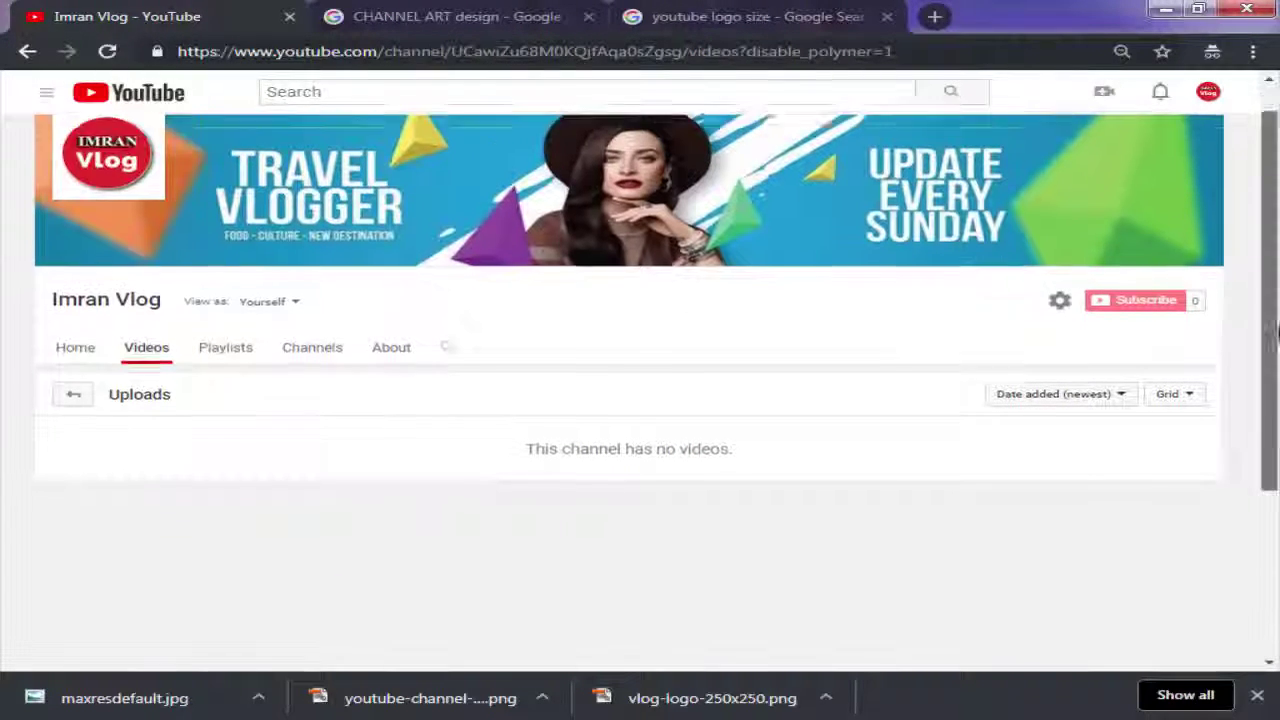
# Open the video upload page and set the privacy of the upload to Unlisted
pyautogui.scroll(1, 1140, 105)
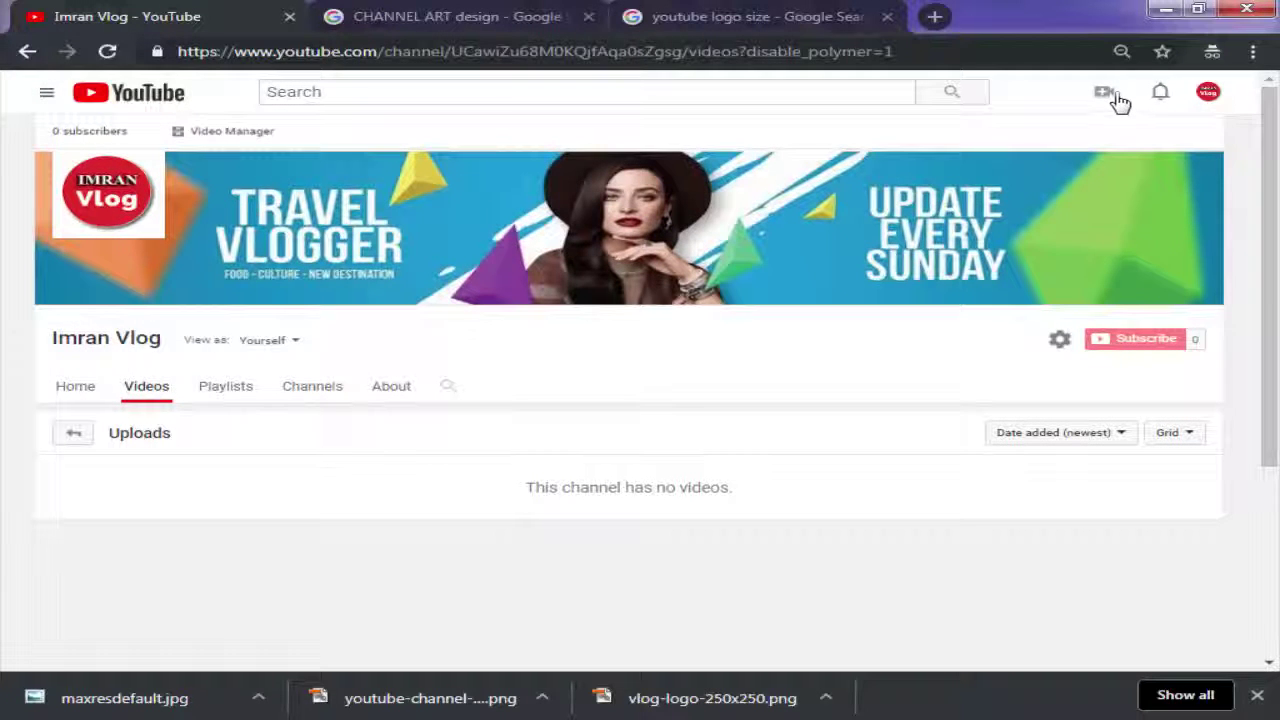
pyautogui.click(1110, 98)
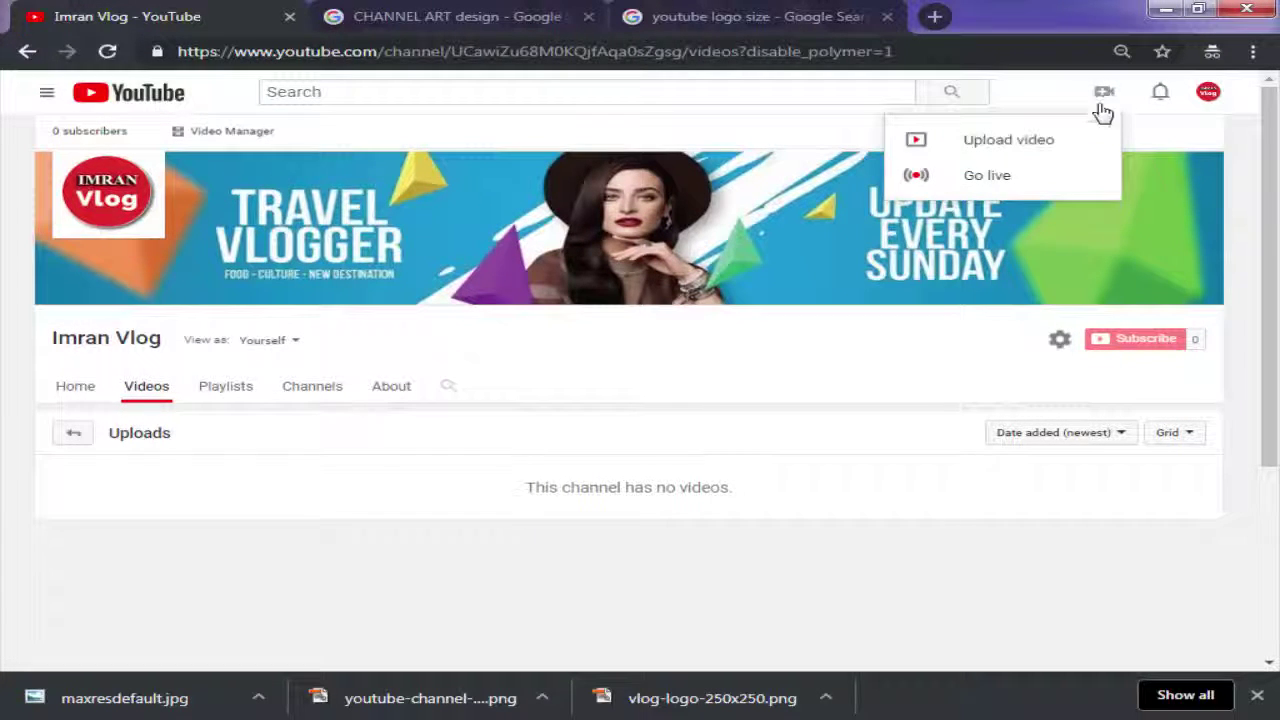
pyautogui.click(1037, 150)
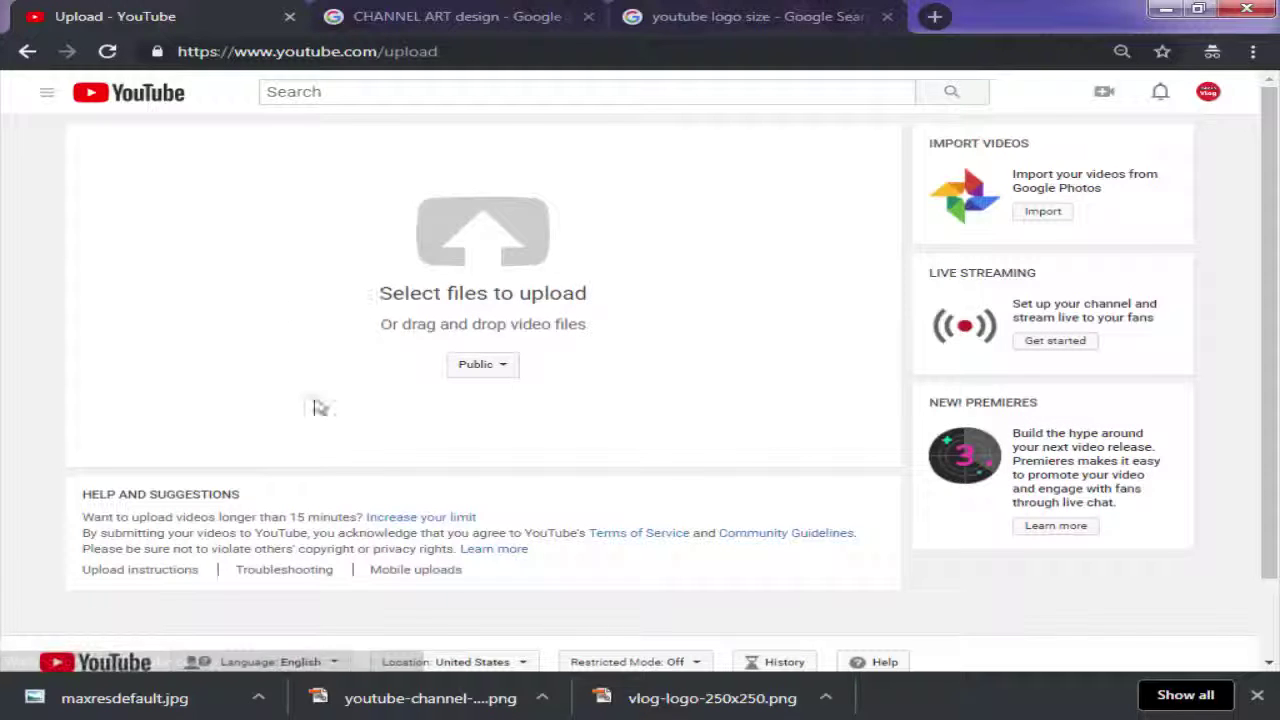
pyautogui.click(497, 372)
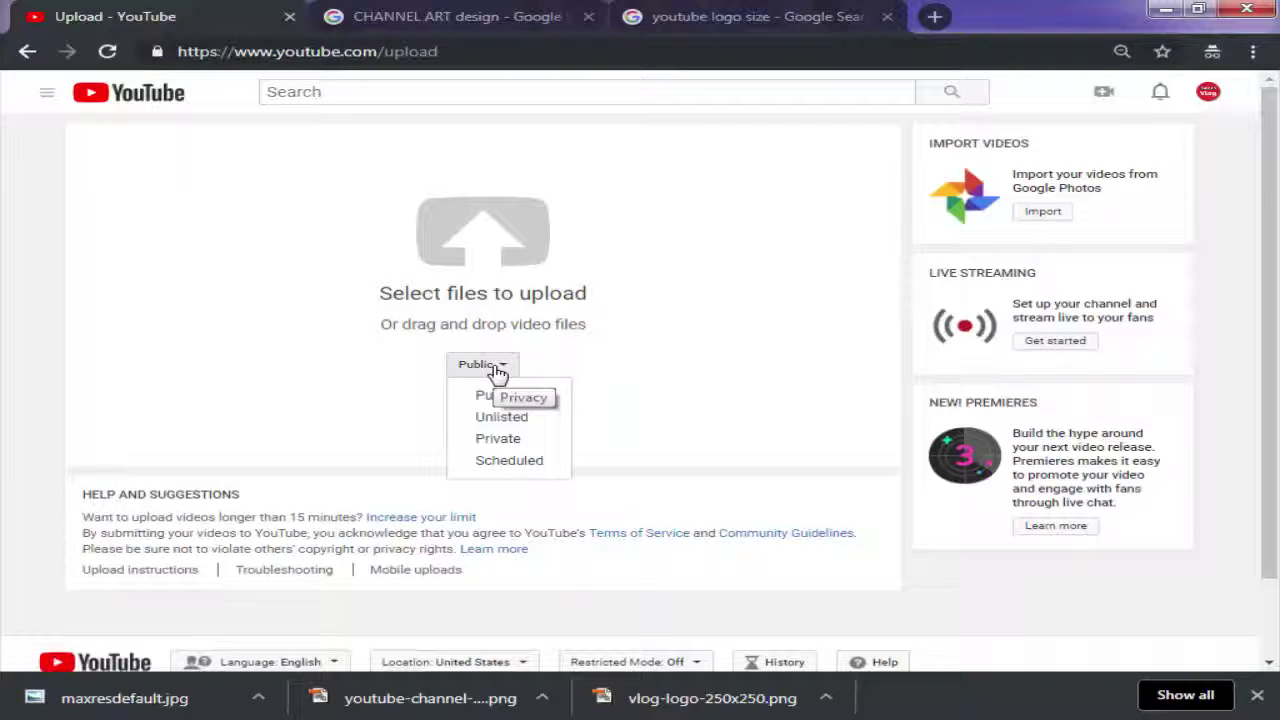
pyautogui.click(508, 418)
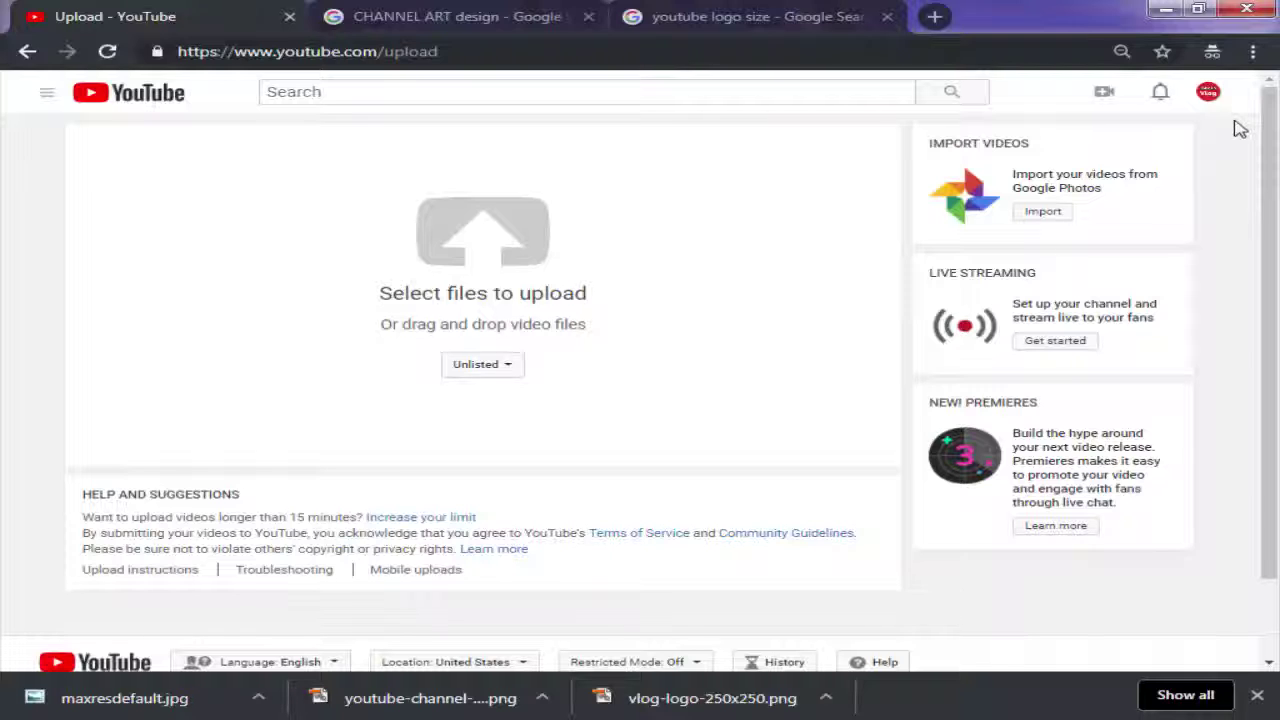
# Open the channel's Creator Studio, dismiss the browser's downloads bar, and look over the dashboard
pyautogui.click(1208, 92)
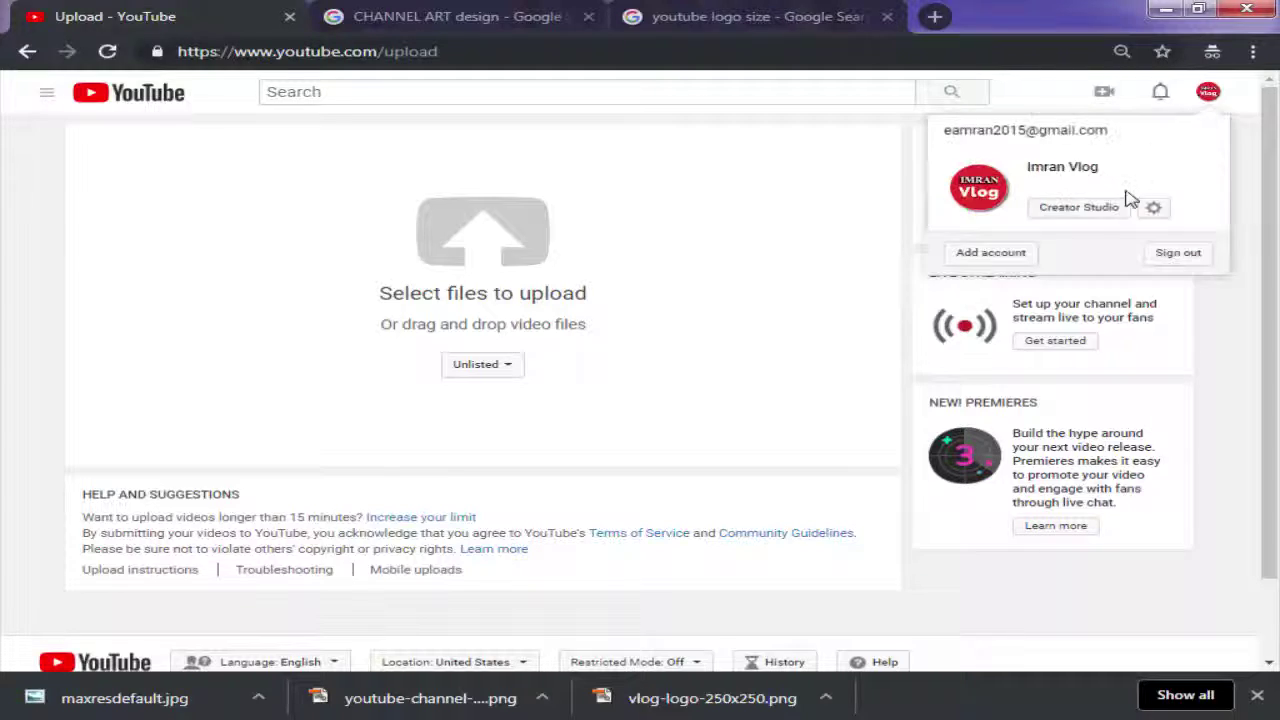
pyautogui.click(1100, 212)
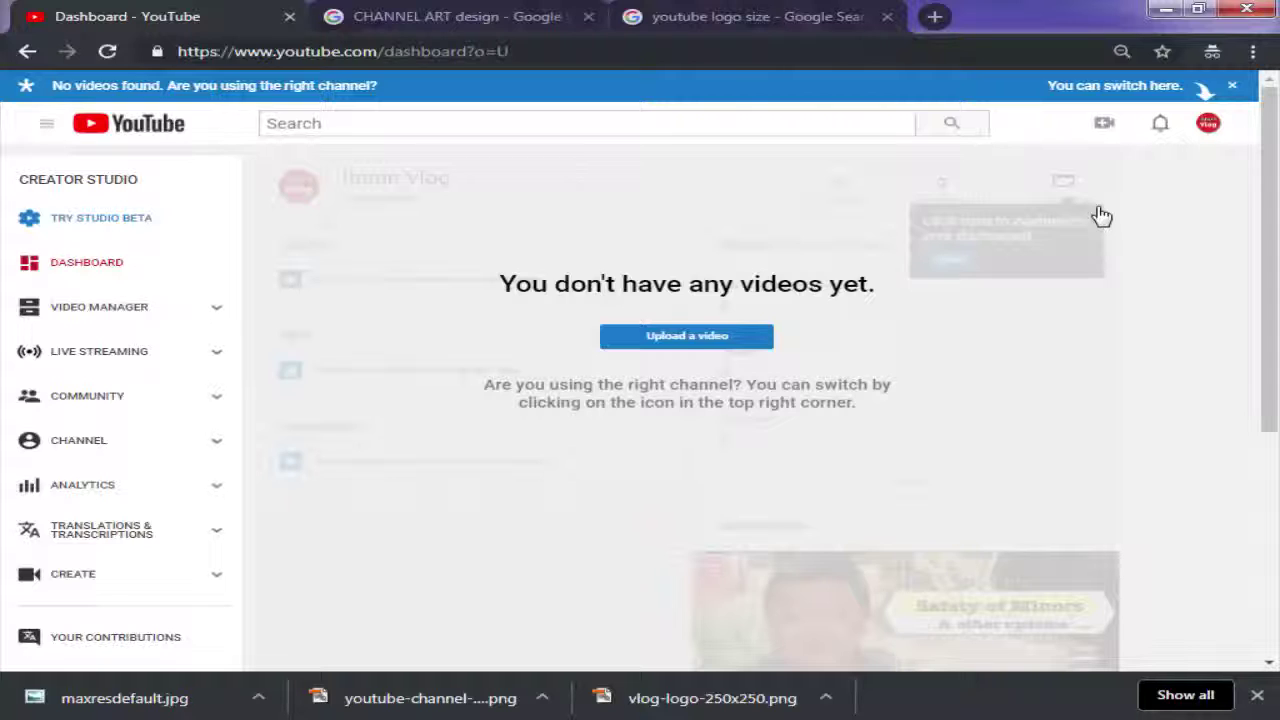
pyautogui.click(1257, 695)
pyautogui.moveTo(1277, 248); pyautogui.dragTo(1277, 338)
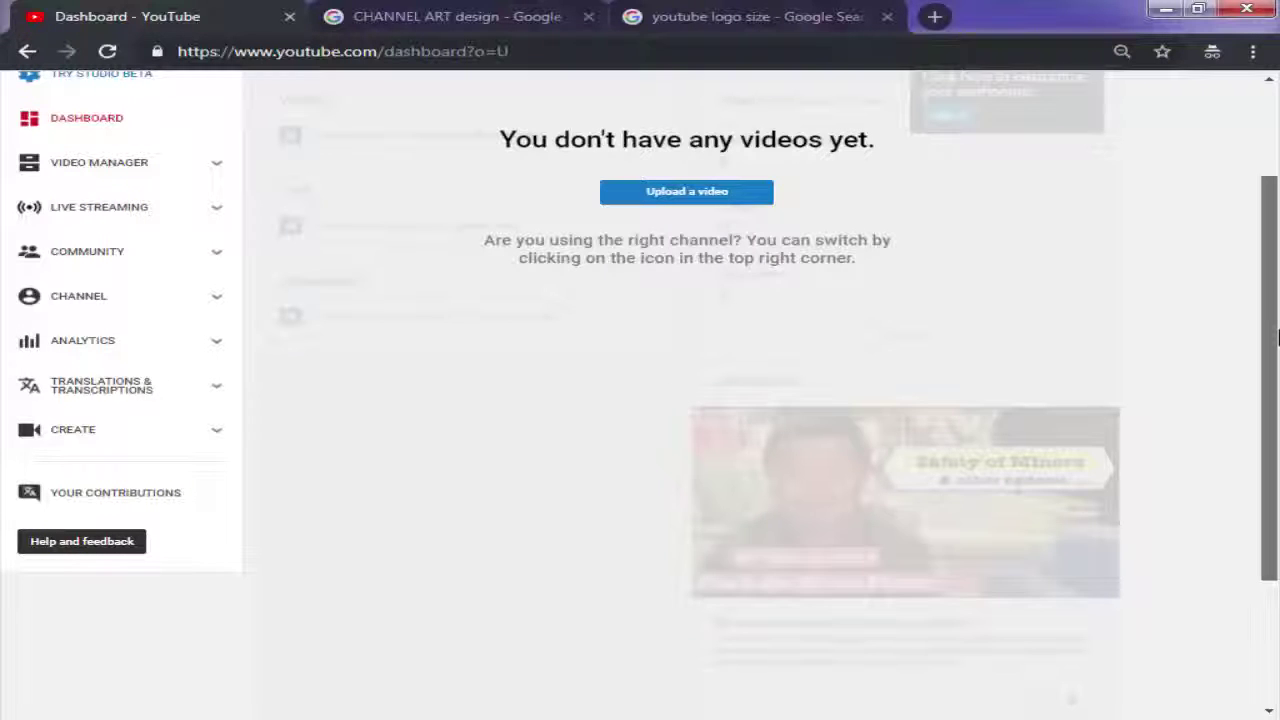
pyautogui.moveTo(1277, 338); pyautogui.dragTo(1277, 236)
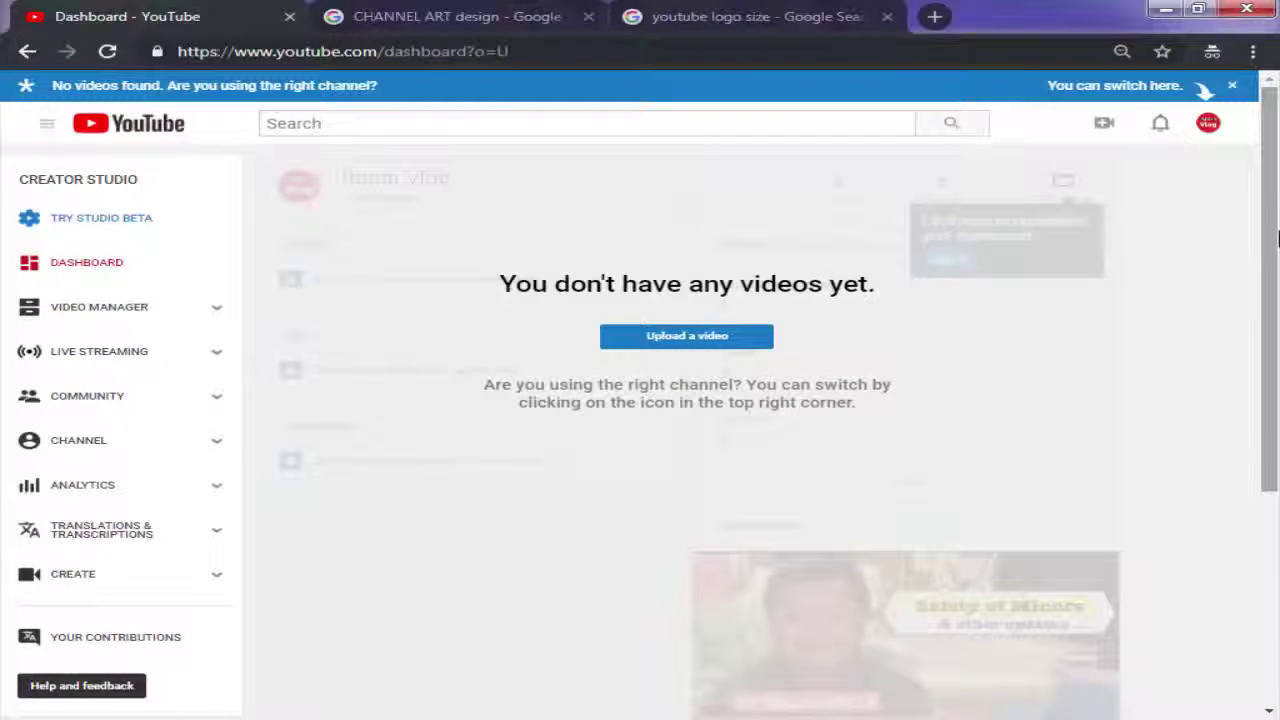